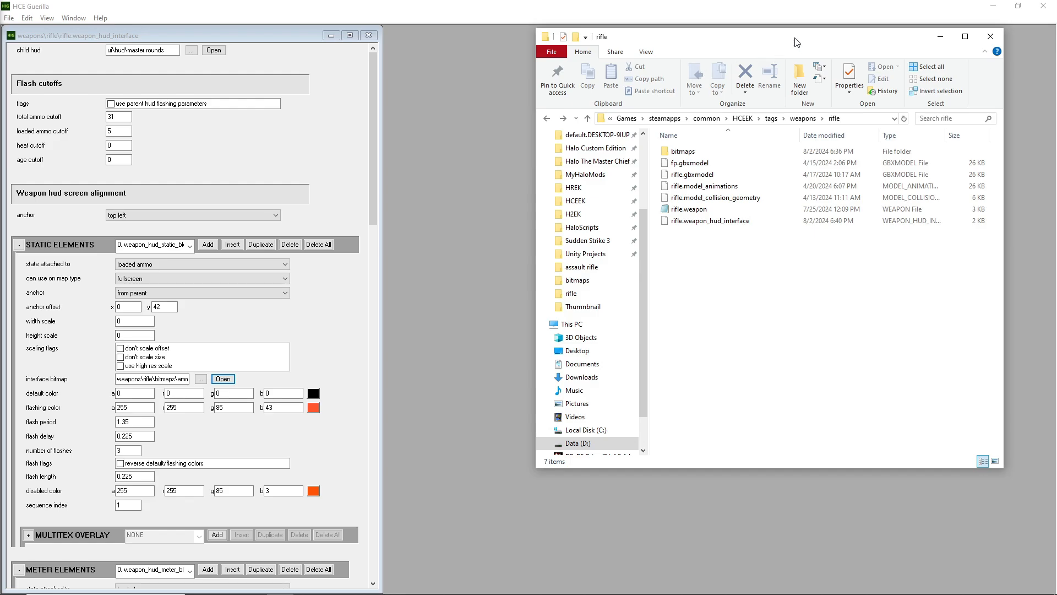
Find weapon_hud_interface among the groups offered for a new tag, and close the dialog without creating a tag.
left_click(941, 36)
left_click(5, 18)
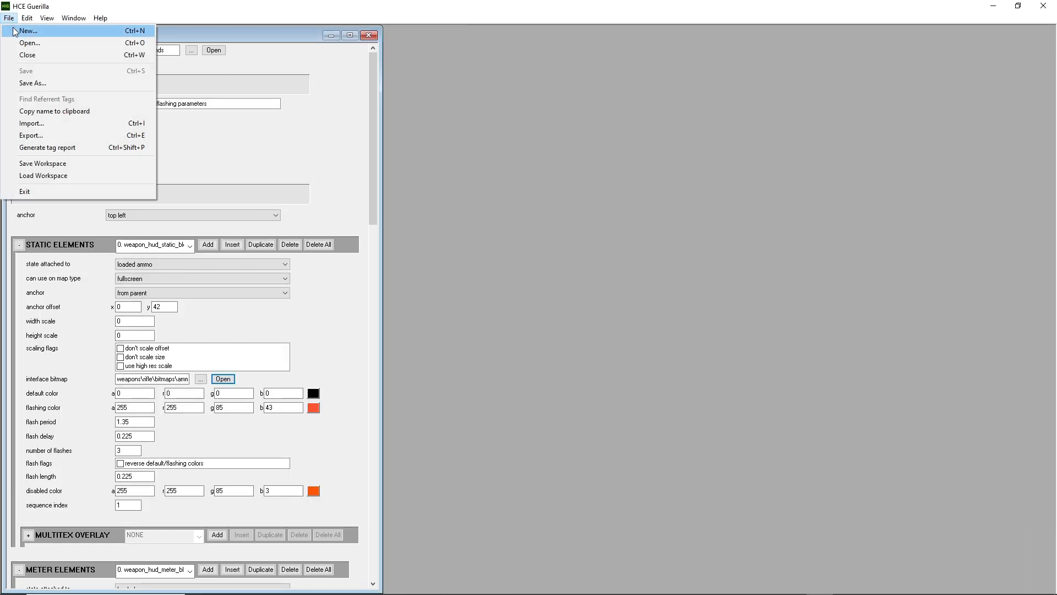
left_click(22, 29)
left_click(556, 292)
left_click_drag(583, 342, 542, 497)
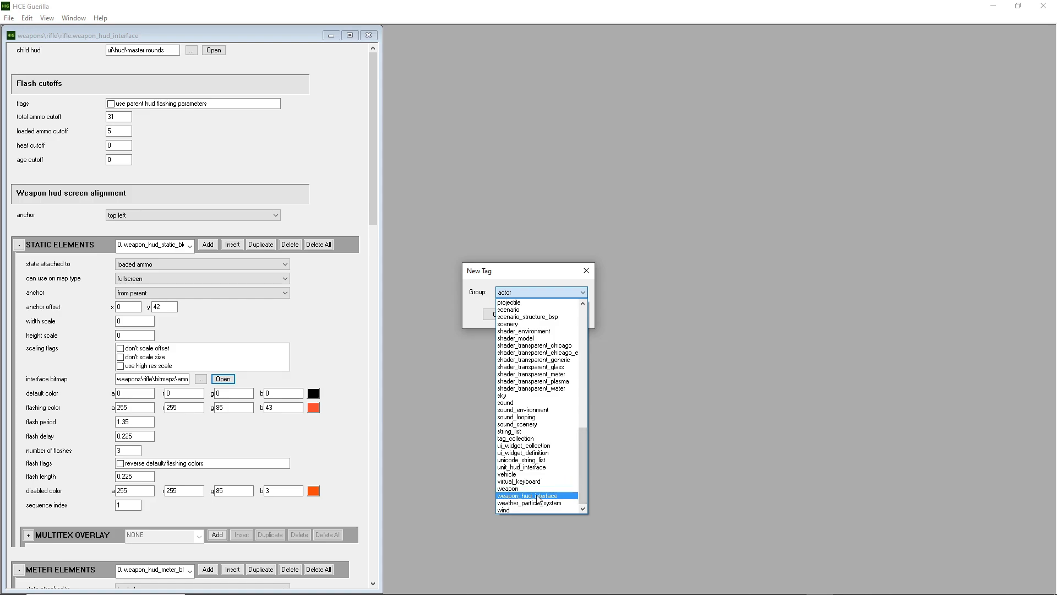
left_click(579, 292)
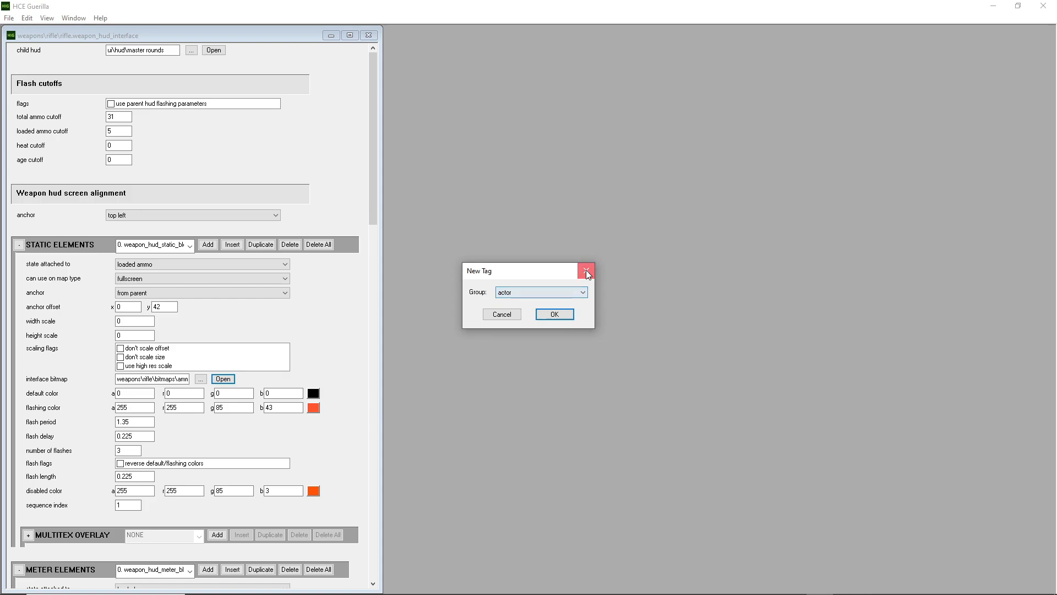
left_click(586, 271)
Inspect the file properties of rifle.weapon_hud_interface in File Explorer's weapons\rifle folder, and close them.
left_click_drag(118, 122, 506, 48)
left_click(589, 230)
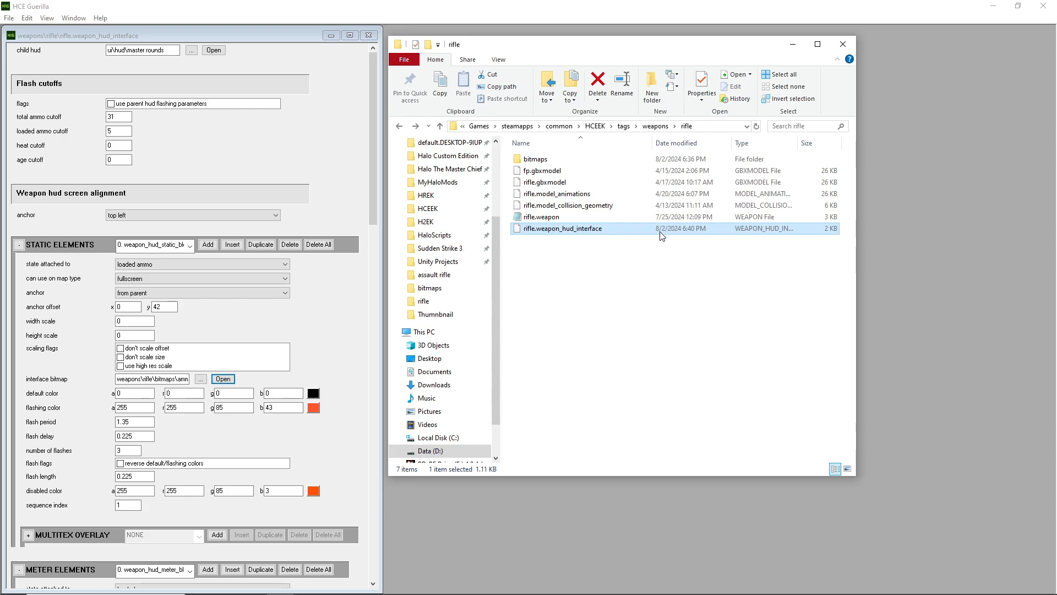
right_click(690, 224)
left_click(725, 452)
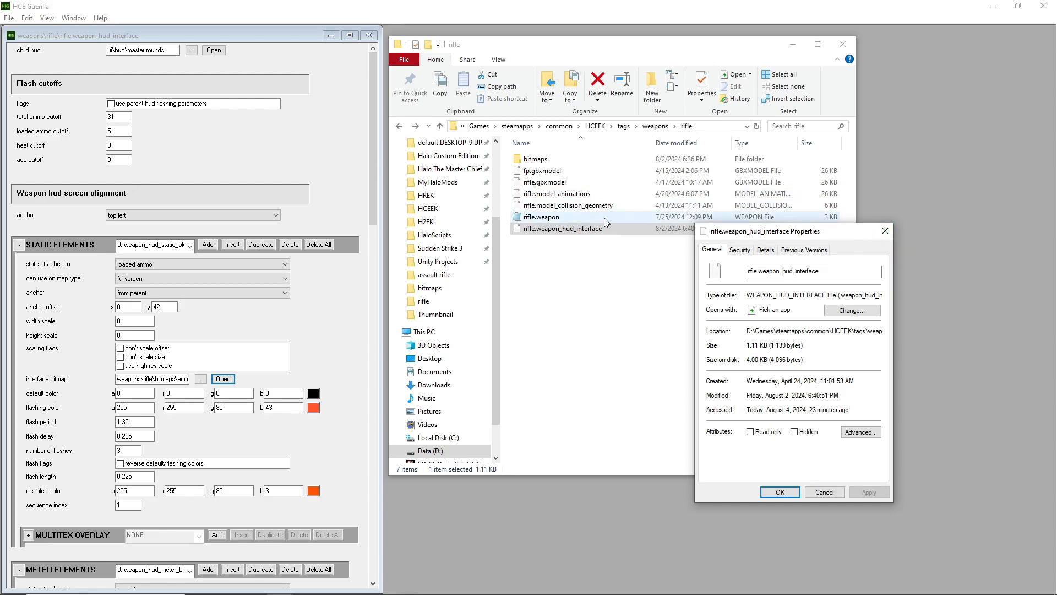
left_click(890, 234)
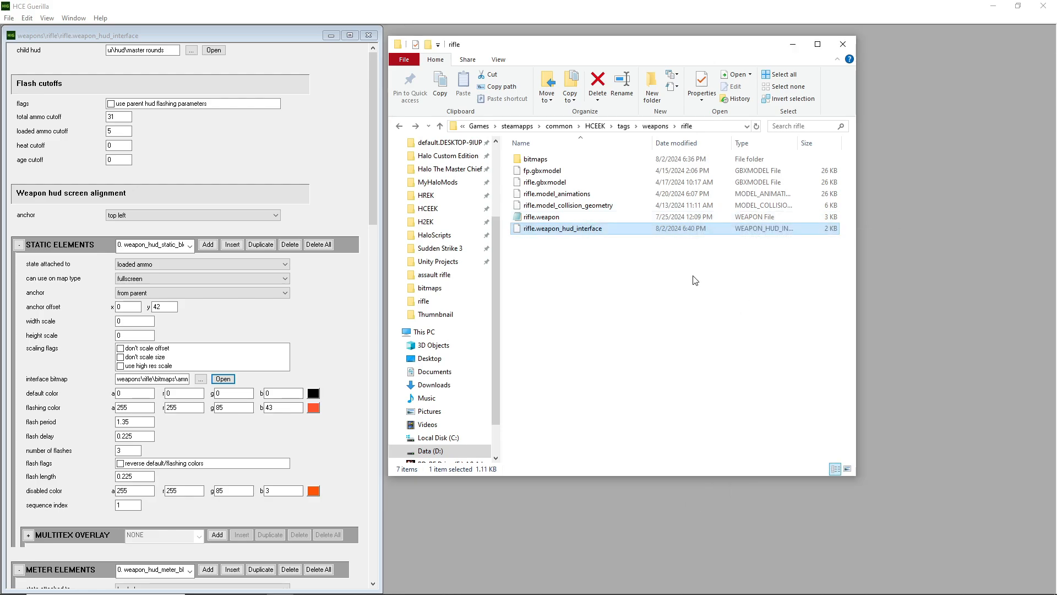
left_click(693, 282)
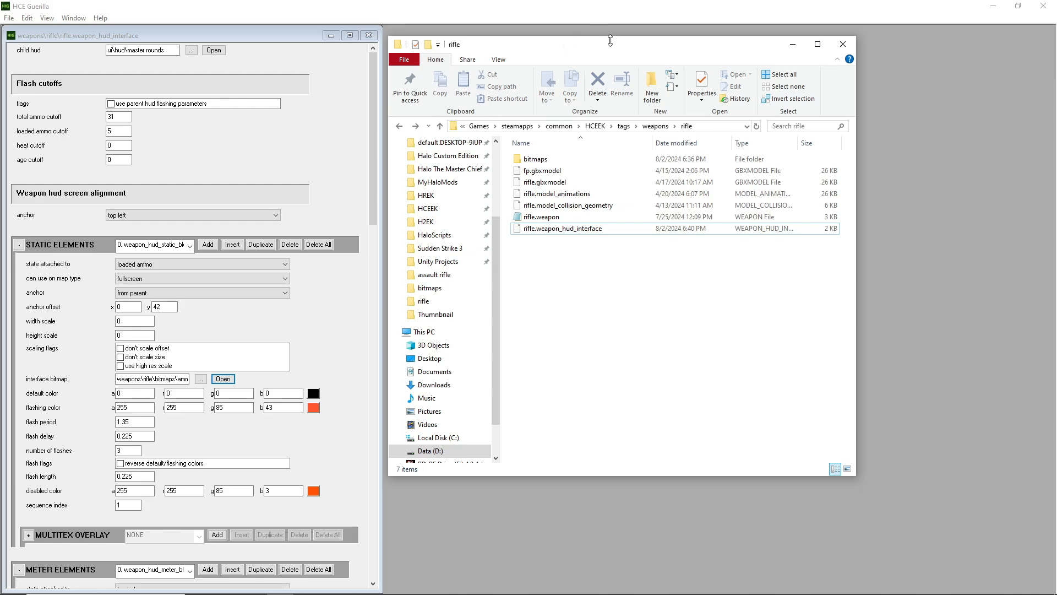
left_click_drag(611, 42, 646, 38)
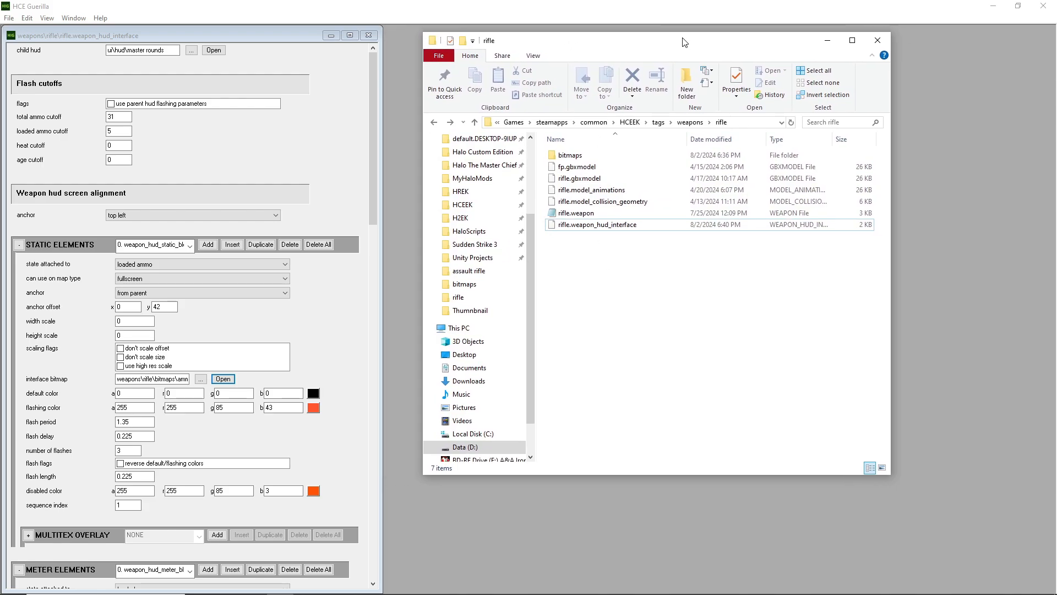
Return to the rifle weapon_hud_interface tag in Guerilla and examine its child hud path.
left_click(359, 114)
mouse_move(373, 77)
left_mouse_down()
mouse_move(373, 130)
mouse_move(373, 77)
left_mouse_up()
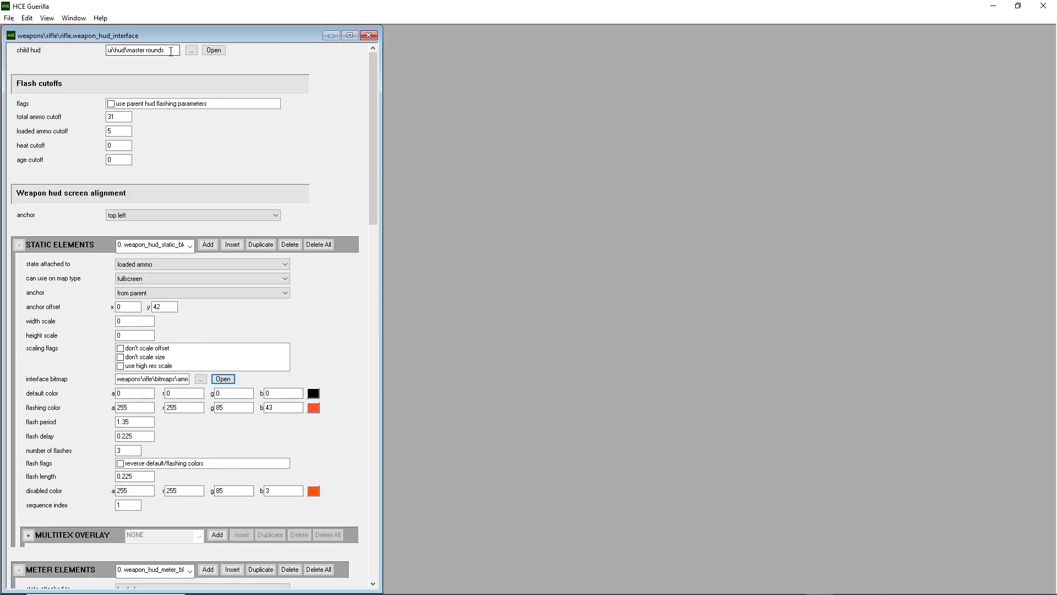
left_click_drag(171, 52, 79, 52)
left_click(135, 53)
left_click_drag(169, 54, 133, 53)
left_click_drag(168, 53, 89, 55)
Browse the tags\ui\hud folder for alternative child hud tags such as master plasma, and cancel without replacing the reference.
left_click(191, 50)
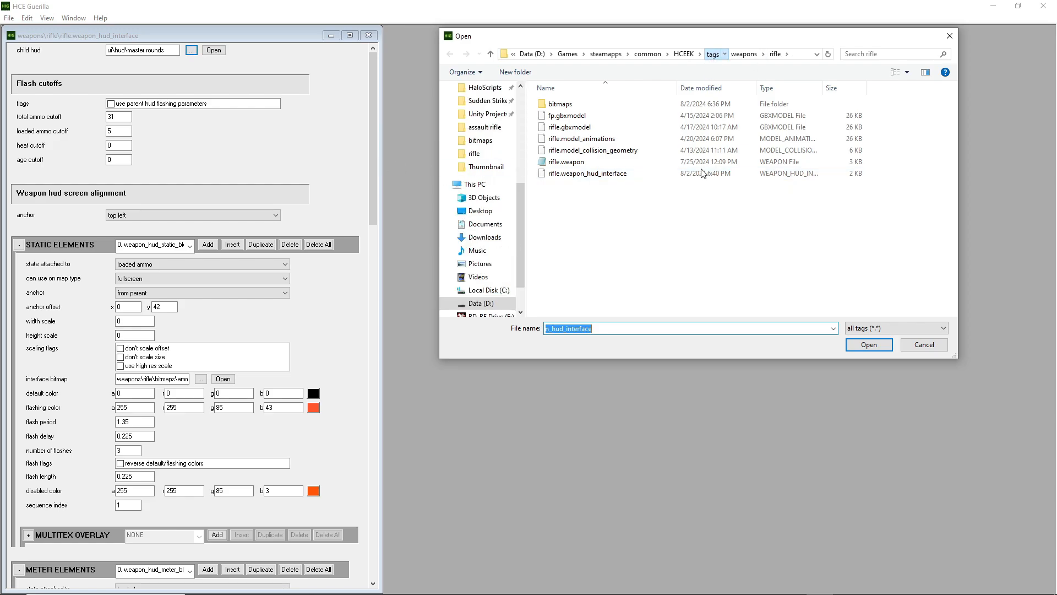
left_click(712, 54)
double_click(551, 287)
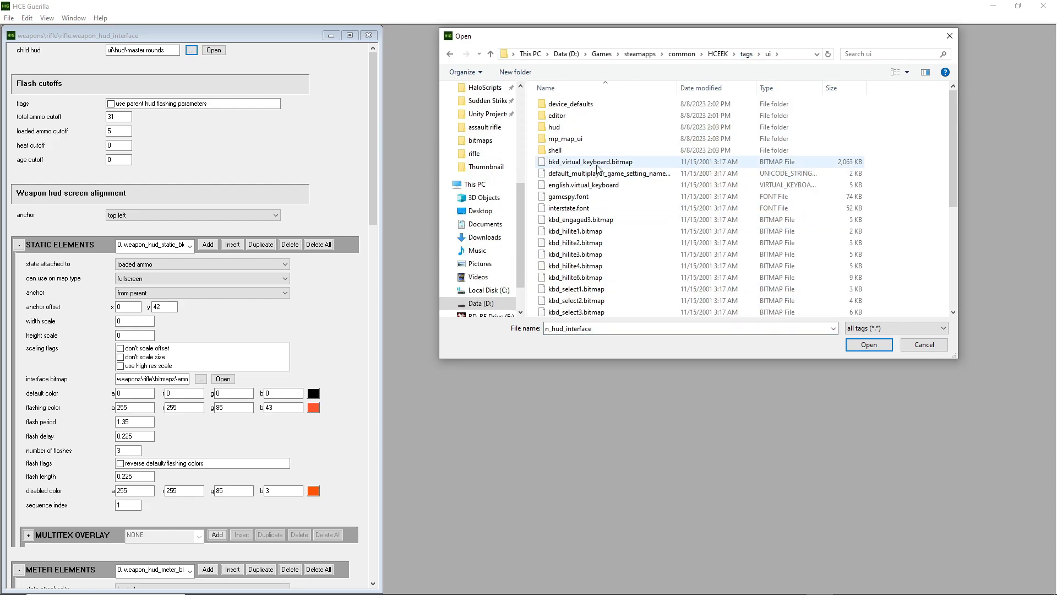
double_click(579, 135)
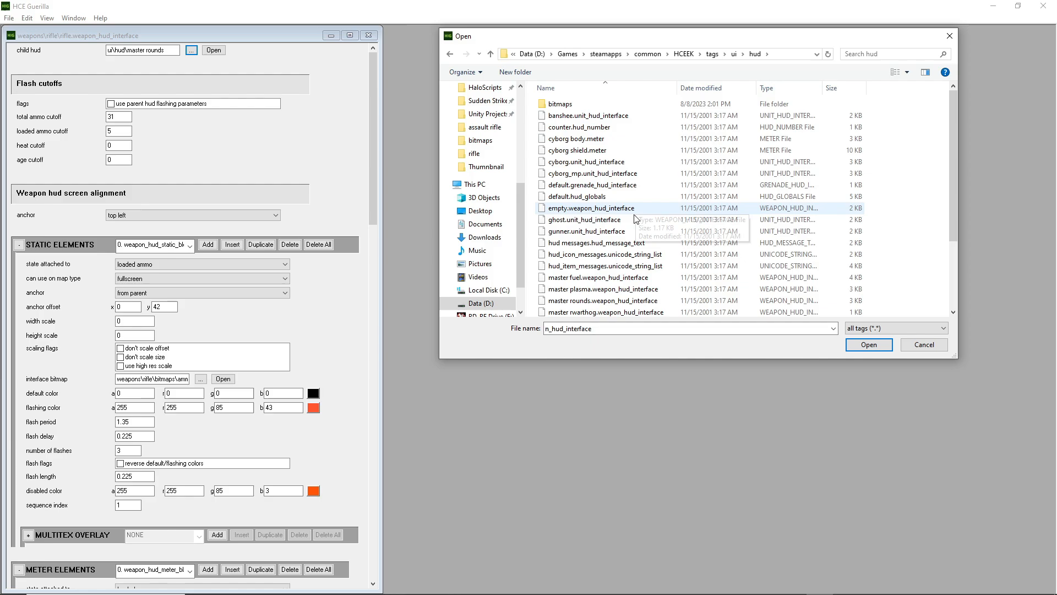
scroll(594, 233, "down", 2)
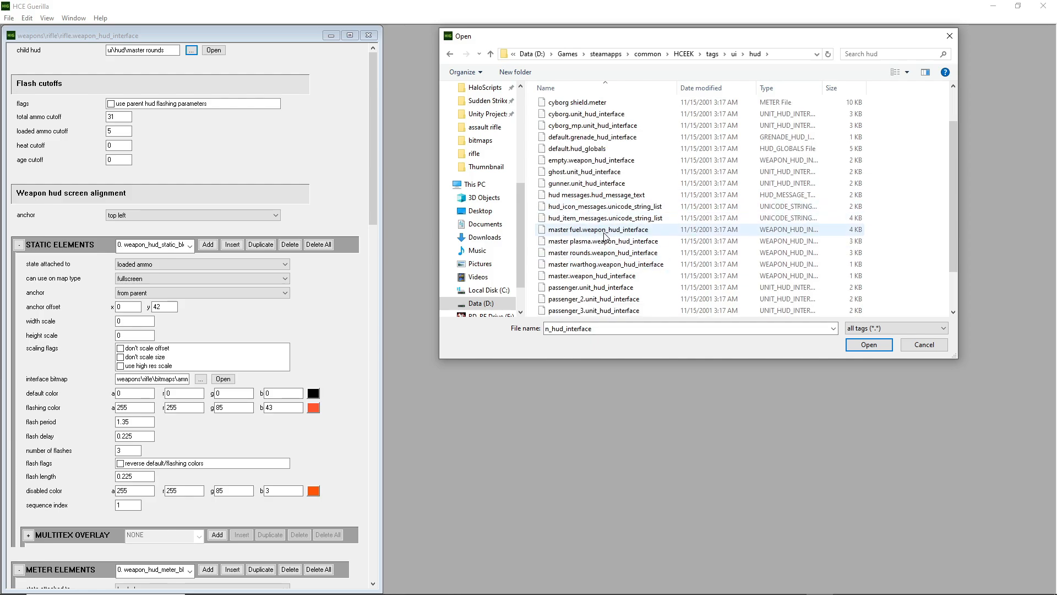
left_click(581, 243)
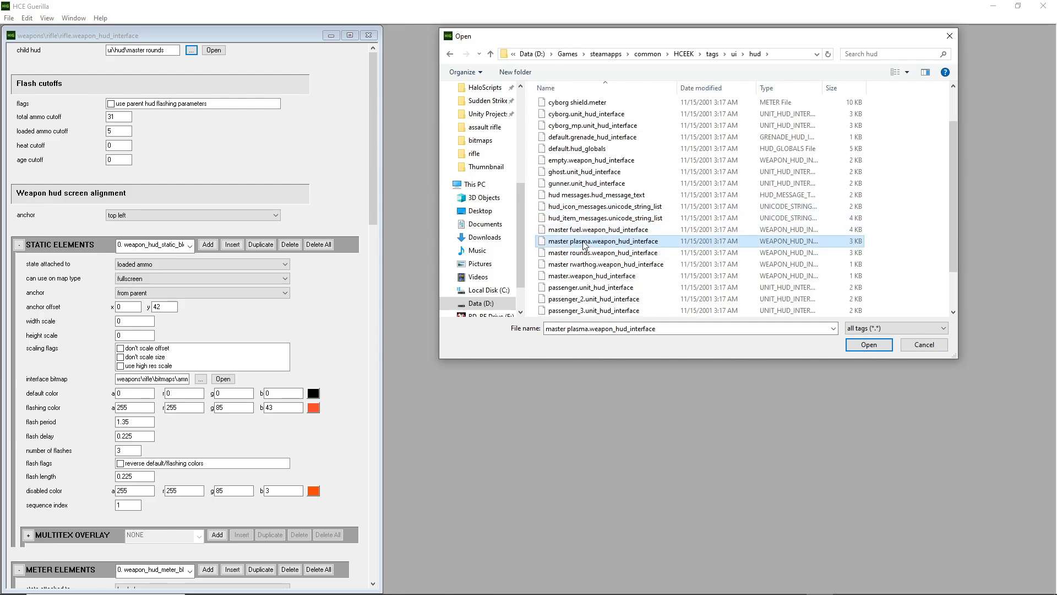
left_click(924, 345)
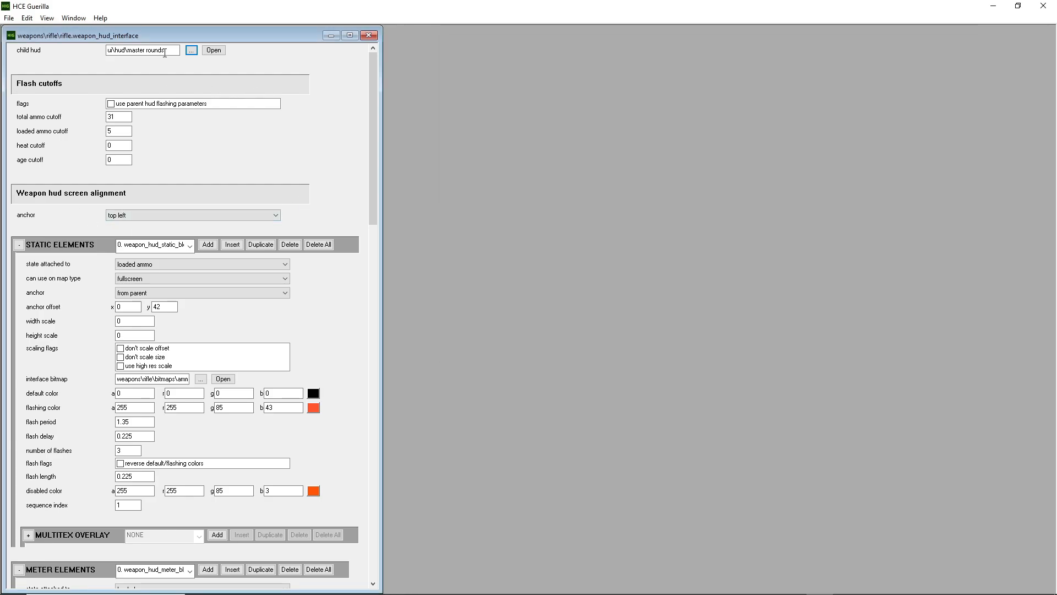
left_click(165, 53)
Examine the total ammo cutoff and loaded ammo cutoff values under Flash cutoffs.
double_click(117, 119)
left_click(125, 118)
double_click(113, 118)
left_click(123, 117)
double_click(124, 135)
double_click(112, 132)
left_click(122, 133)
left_click(126, 134)
Review the Crosshairs block and its crosshair overlay settings.
left_click_drag(372, 77, 349, 351)
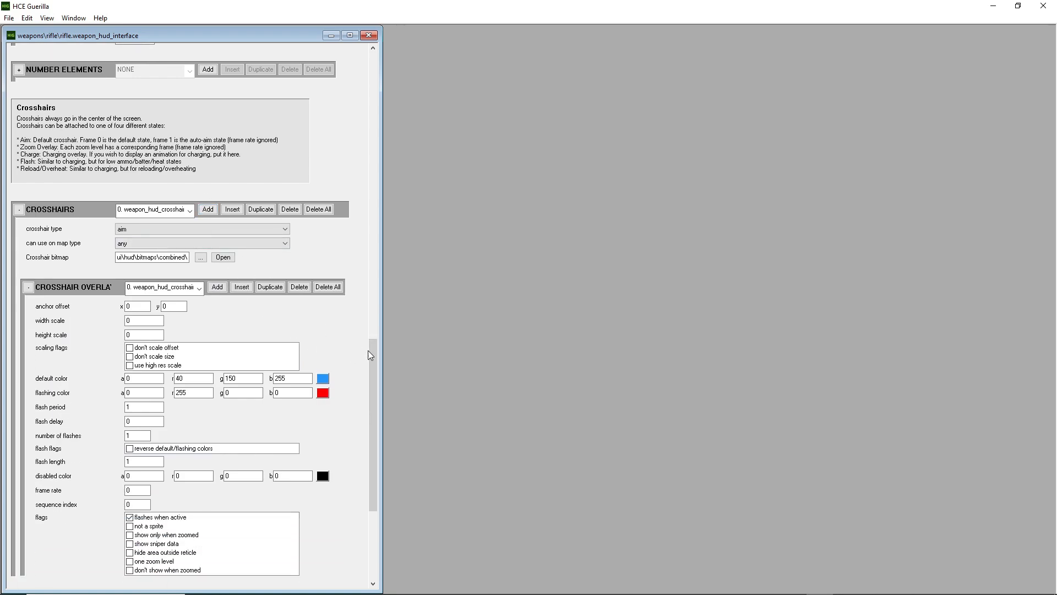
left_click_drag(371, 356, 374, 393)
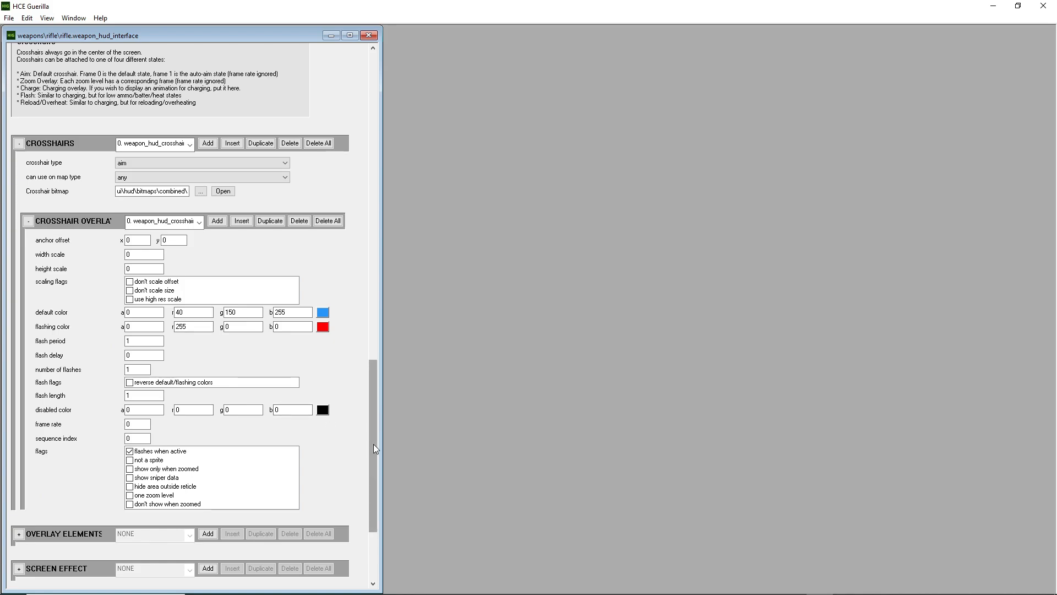
scroll(376, 447, "up", 3)
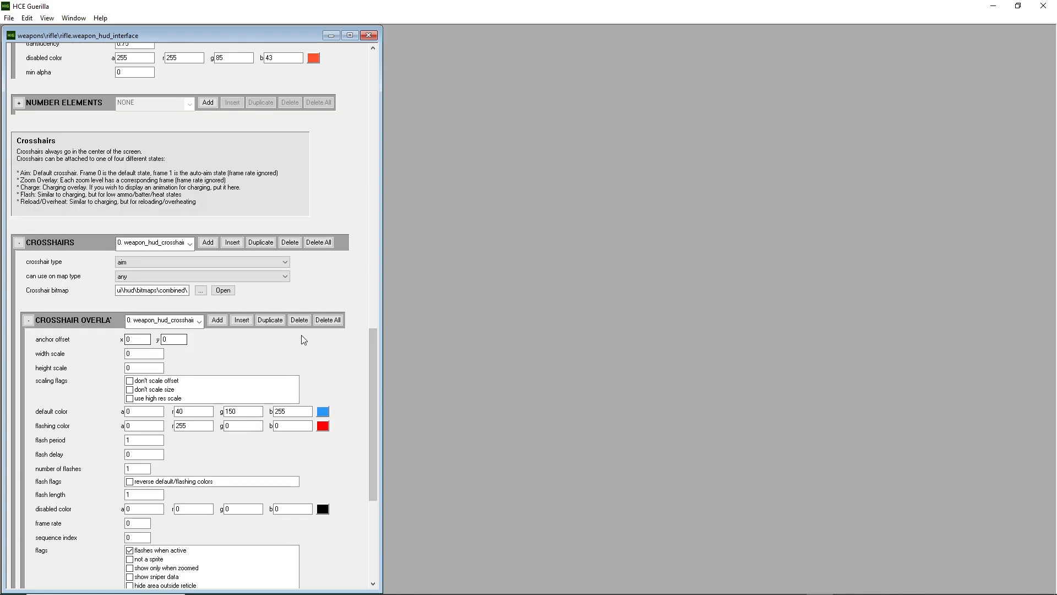
scroll(376, 352, "down", 1)
Examine the sequence index, width offset and text index under Messaging information.
left_click_drag(375, 353, 378, 453)
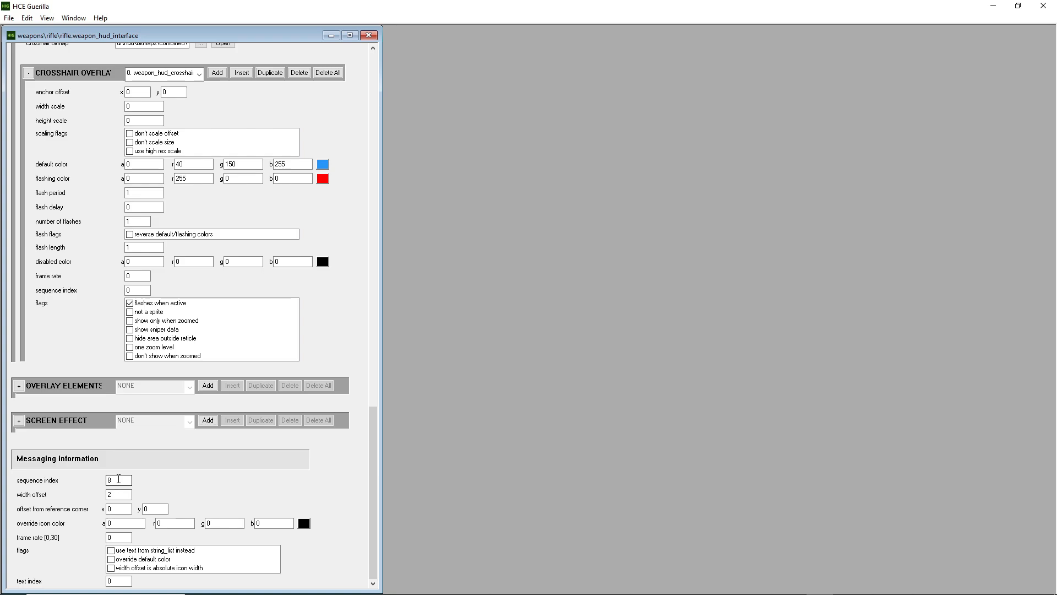
double_click(119, 479)
double_click(109, 583)
double_click(114, 494)
left_click(114, 494)
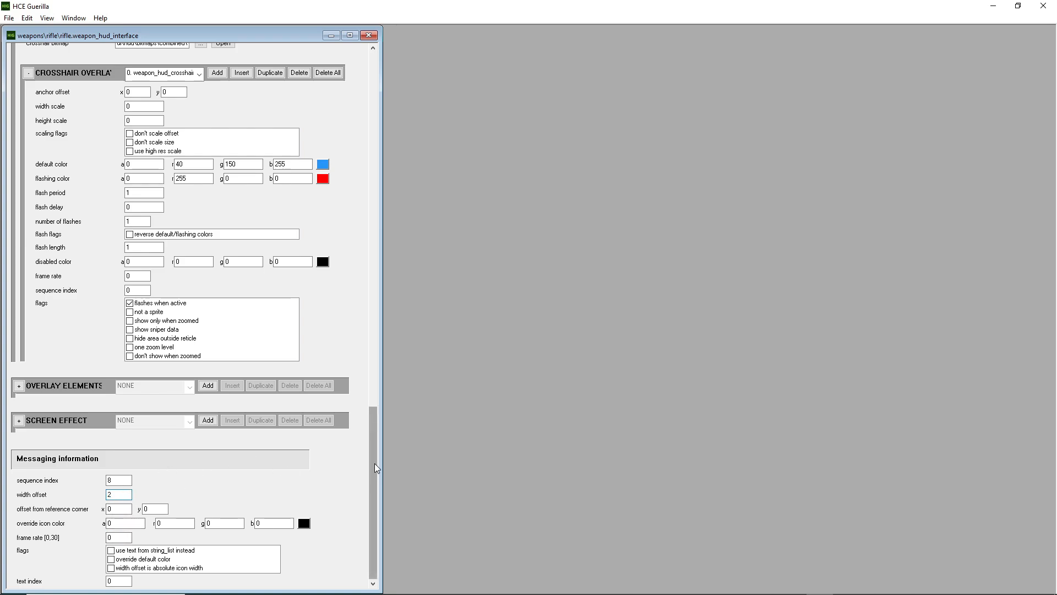
Check the full paths of the static element's interface bitmap and the meter element's meter bitmap.
left_click_drag(376, 468, 387, 154)
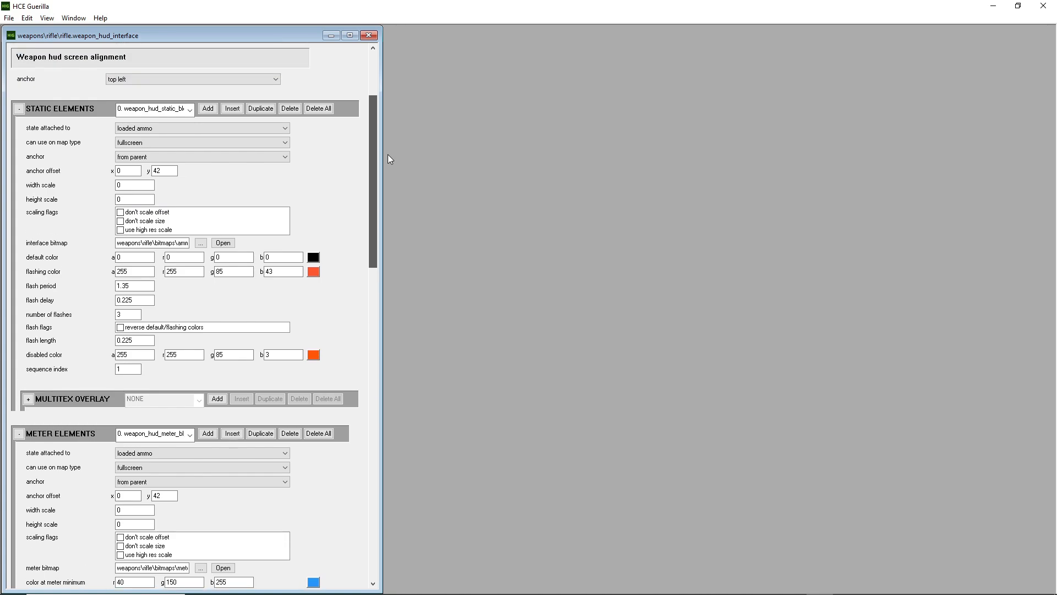
left_click_drag(131, 241, 182, 239)
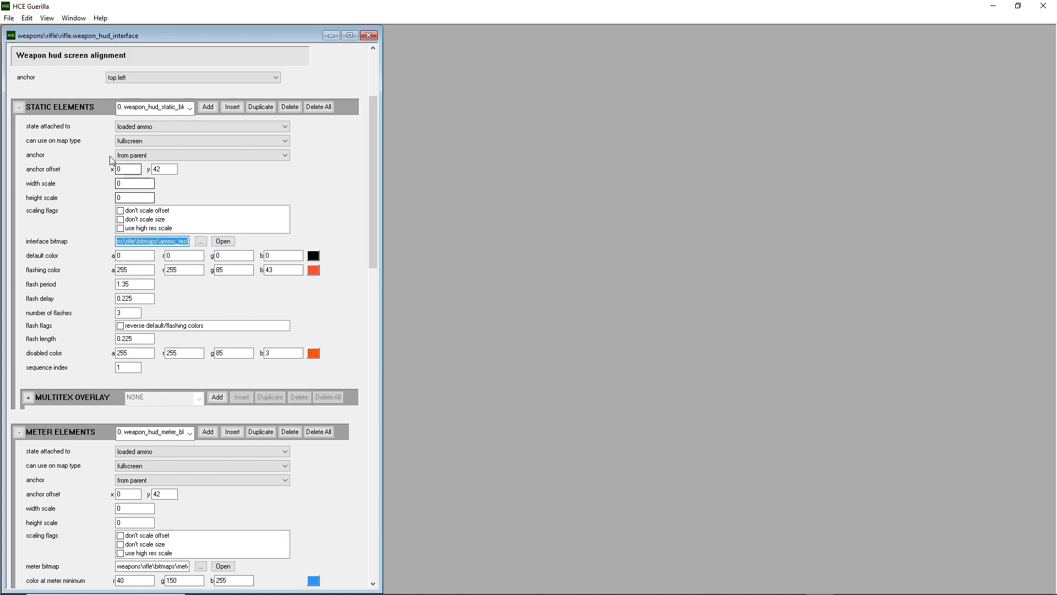
key("End")
left_click_drag(374, 152, 372, 225)
left_click_drag(117, 322, 226, 326)
key("End")
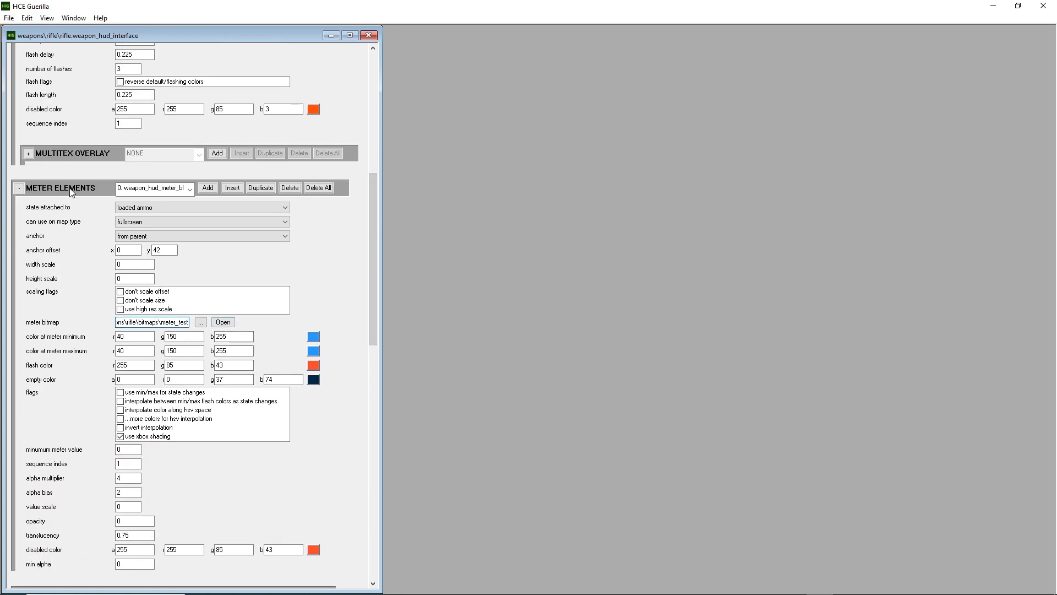
Examine the alpha multiplier setting of the meter element.
left_click_drag(368, 210, 385, 231)
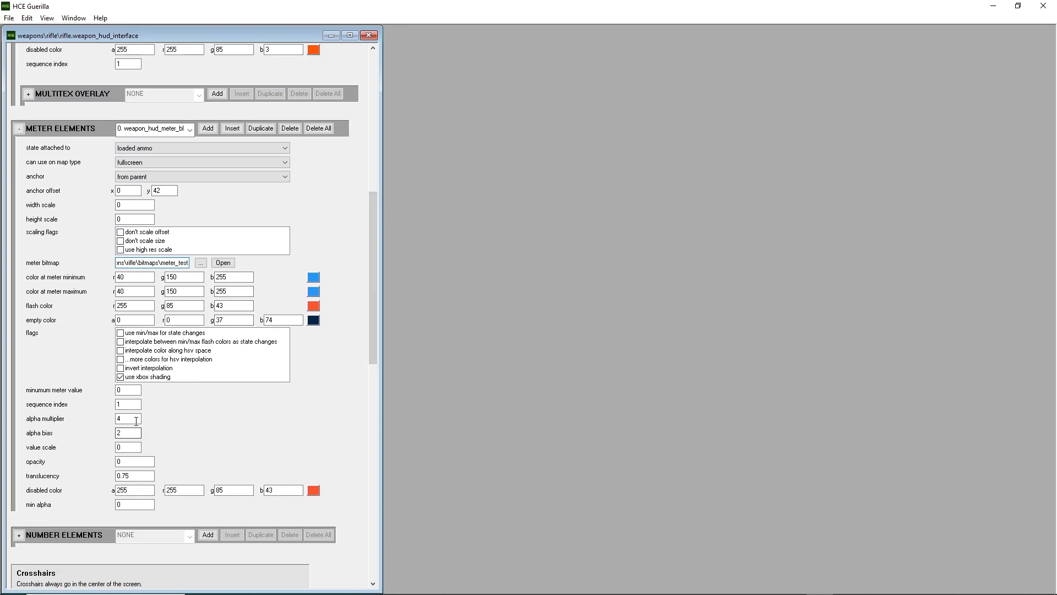
double_click(115, 419)
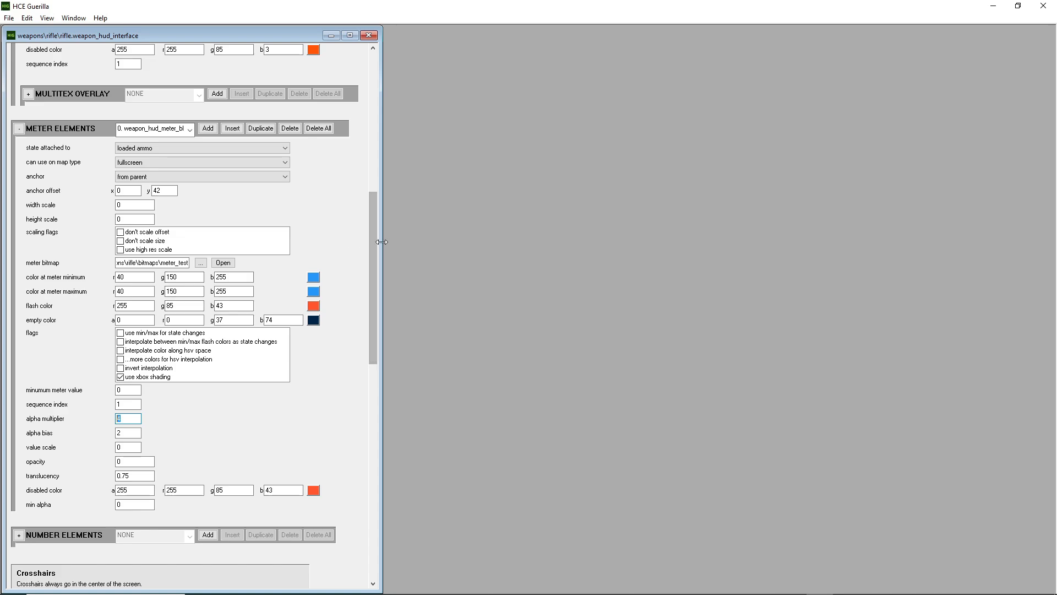
left_click(347, 252)
View the available anchor options for the weapon HUD screen alignment without changing the selection.
left_click_drag(373, 248, 377, 88)
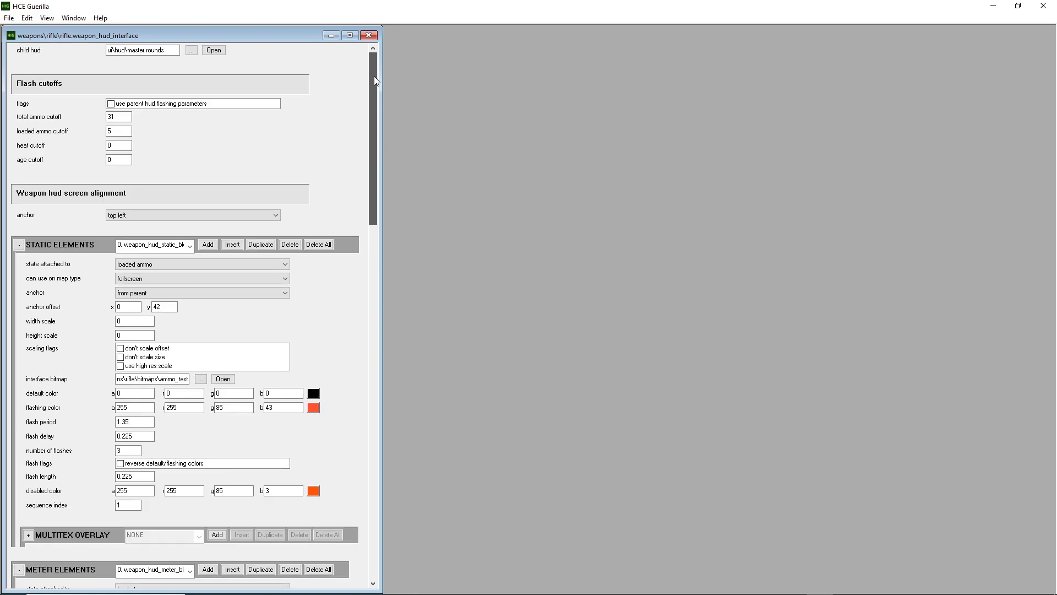
left_click(238, 214)
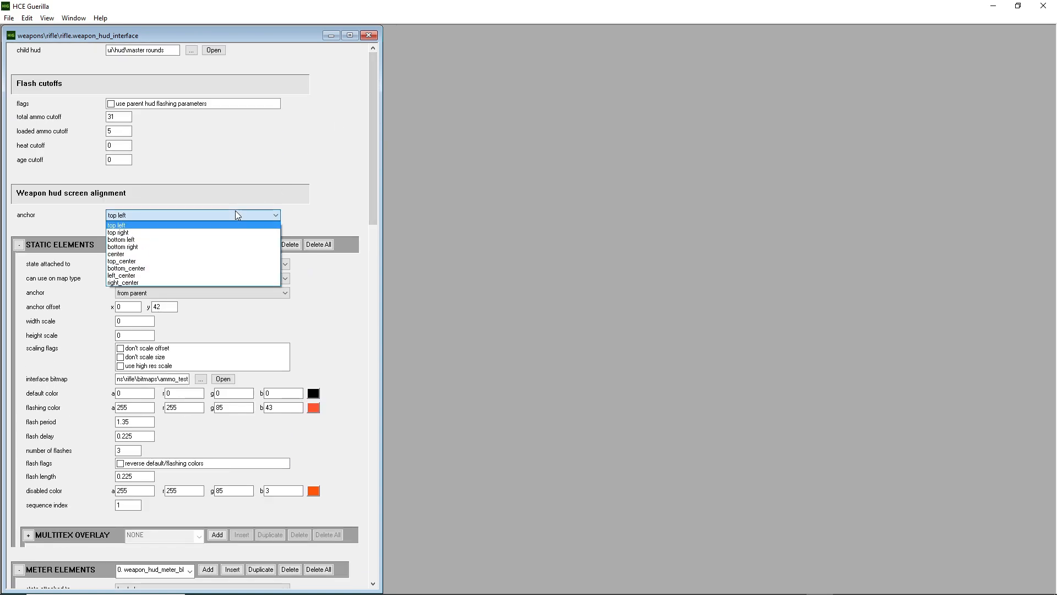
left_click(235, 211)
left_click(236, 211)
left_click(236, 214)
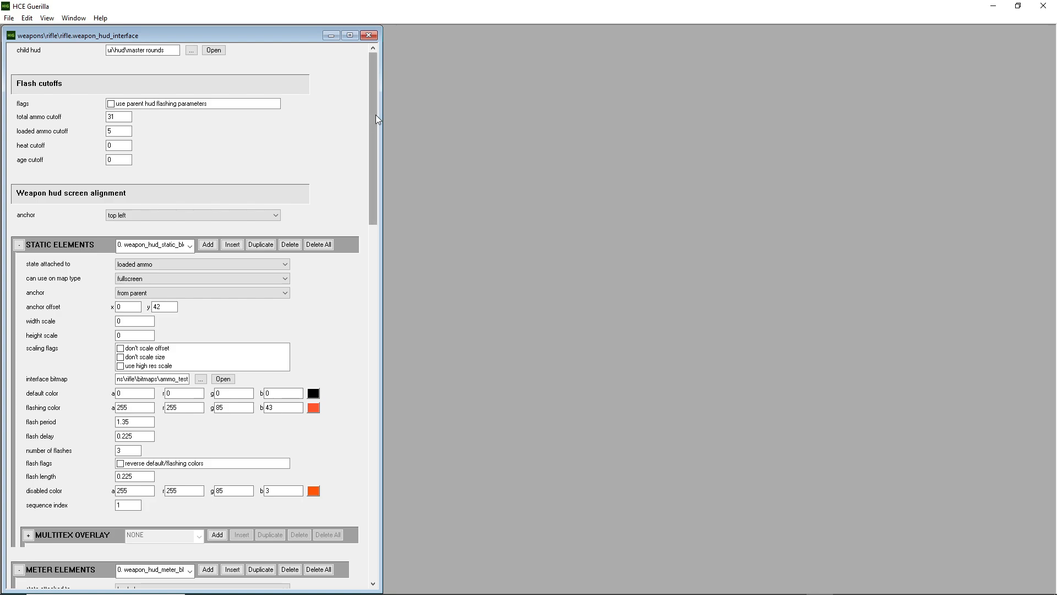
Compare the settings of the Static Elements block with those of the Meter Elements block.
left_click_drag(375, 114, 371, 168)
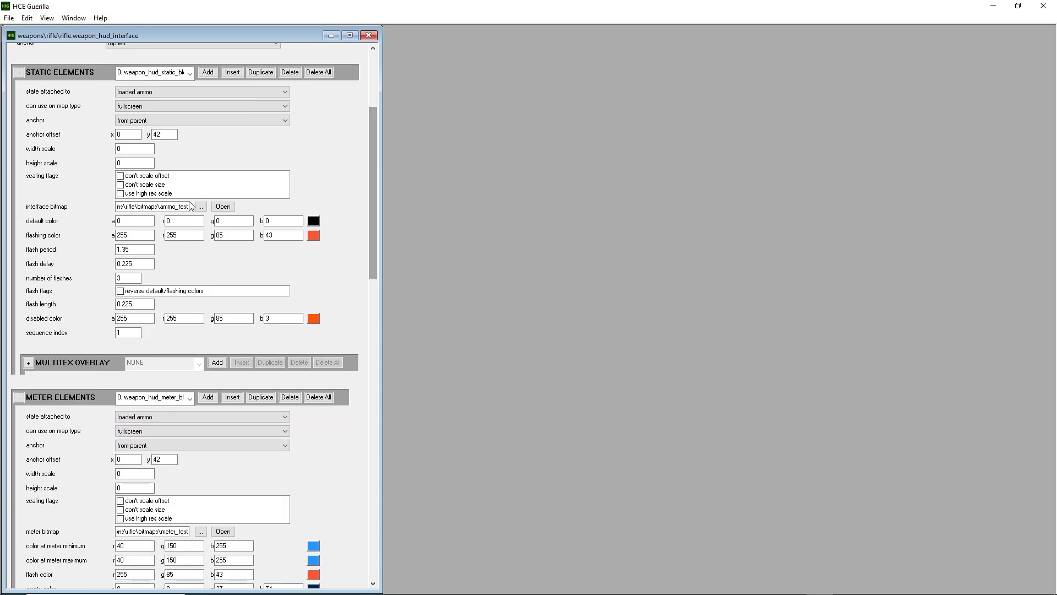
left_click_drag(370, 124, 342, 163)
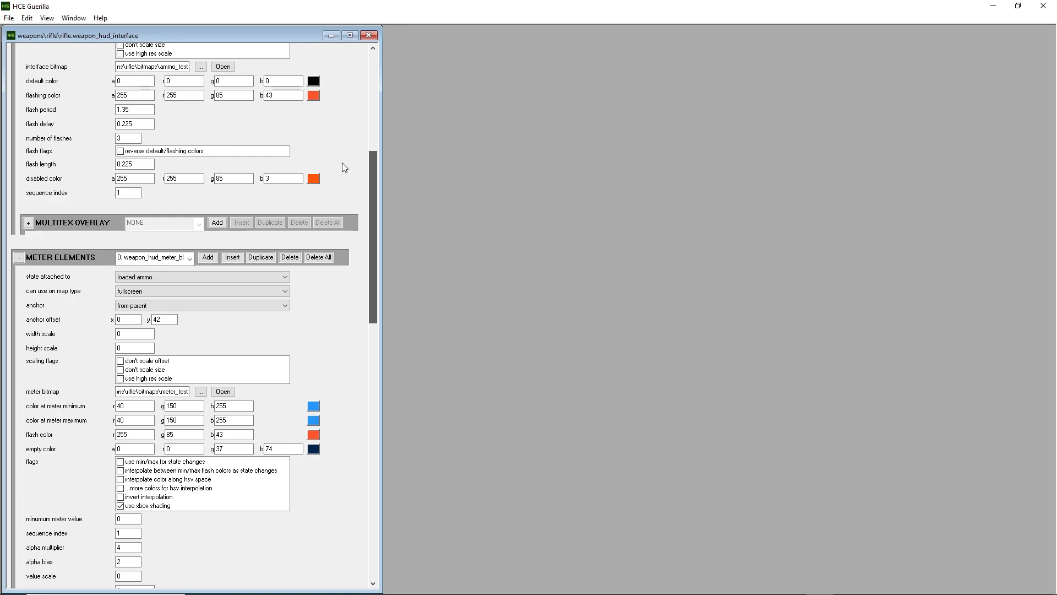
left_click_drag(342, 163, 342, 161)
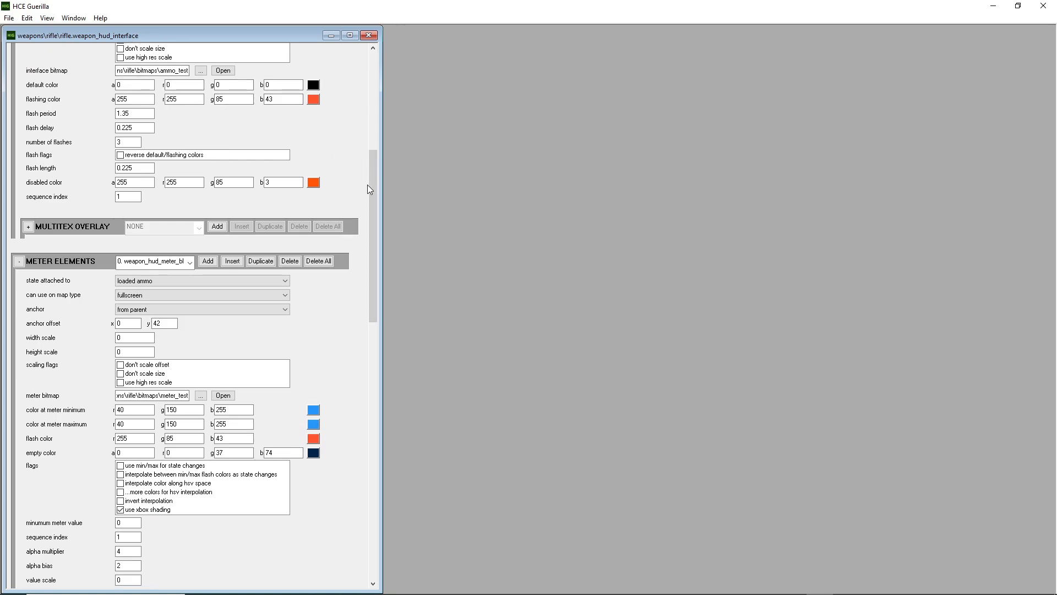
left_click_drag(379, 219, 183, 303)
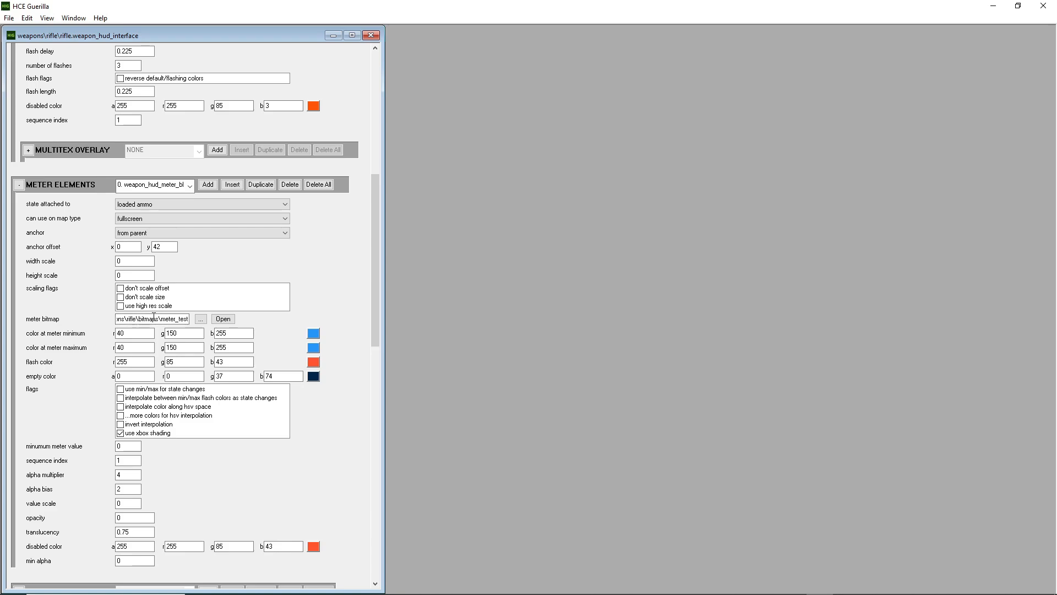
Open the static element's ammo_test bitmap and display it in the bitmap viewer at x2 zoom.
left_click_drag(371, 233, 375, 161)
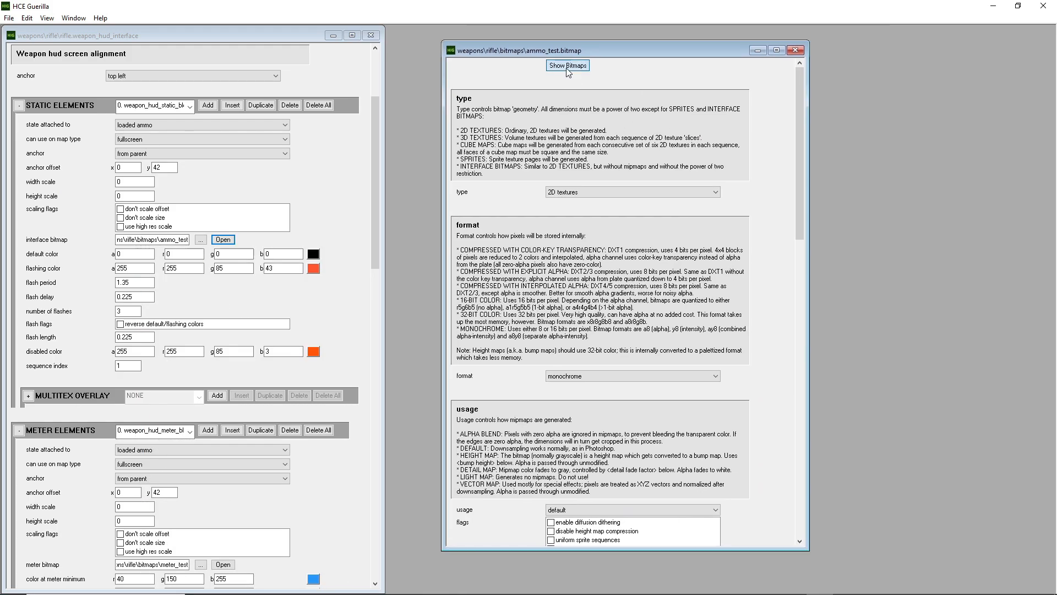
left_click(568, 66)
left_click(142, 160)
scroll(142, 159, "down", 2)
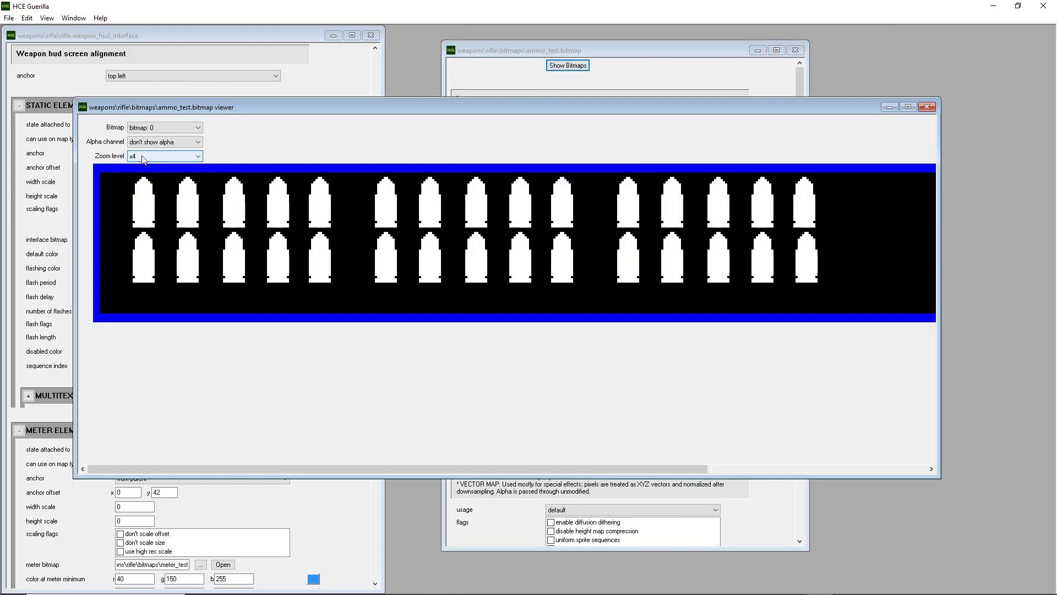
scroll(142, 159, "up", 1)
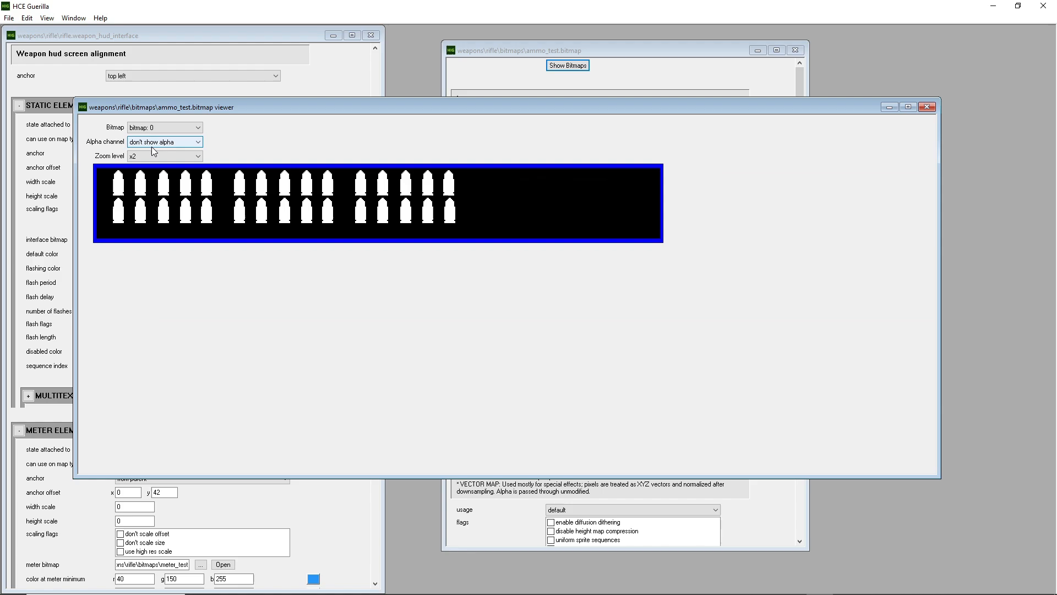
Compare the ammo_test bitmap with its alpha channel shown and not shown in the bitmap viewer.
mouse_move(182, 196)
scroll(166, 146, "down", 1)
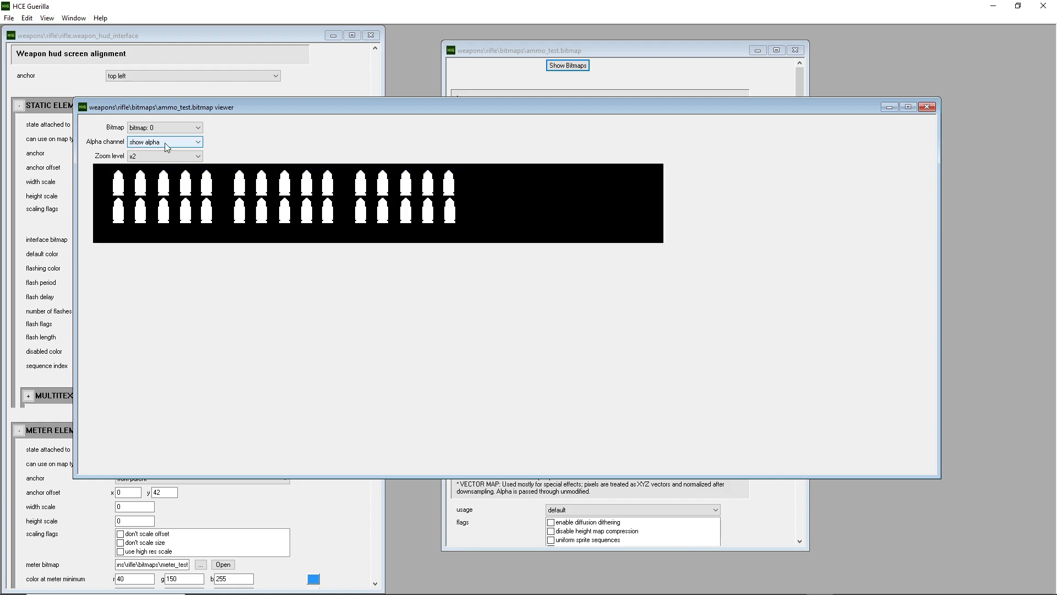
scroll(166, 146, "up", 1)
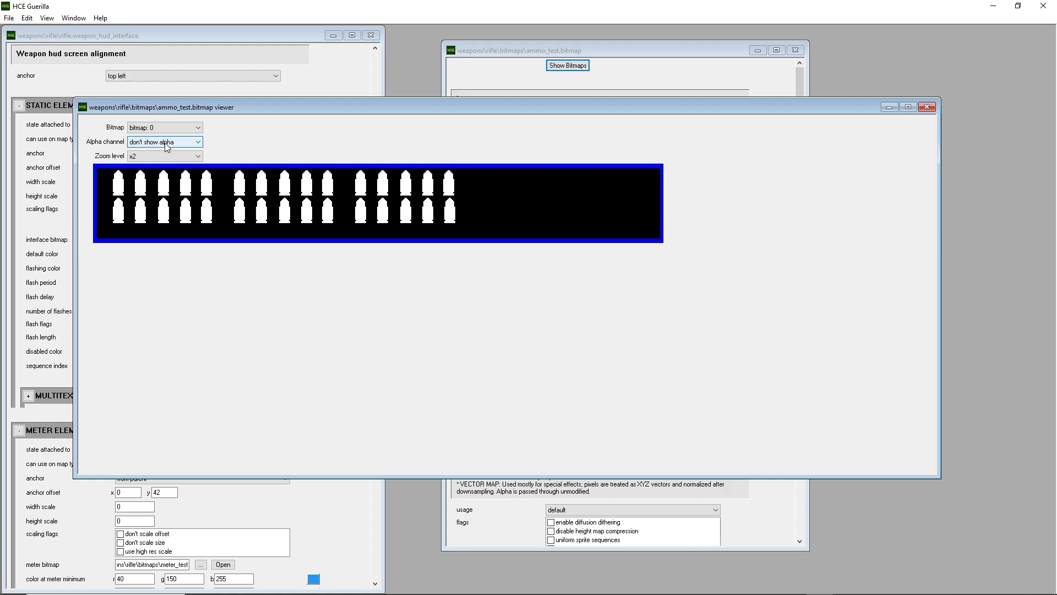
scroll(166, 146, "down", 1)
scroll(166, 147, "up", 1)
scroll(167, 146, "down", 1)
scroll(166, 146, "up", 1)
scroll(166, 147, "down", 1)
scroll(166, 146, "up", 1)
scroll(167, 147, "down", 1)
scroll(166, 147, "up", 1)
scroll(166, 146, "down", 1)
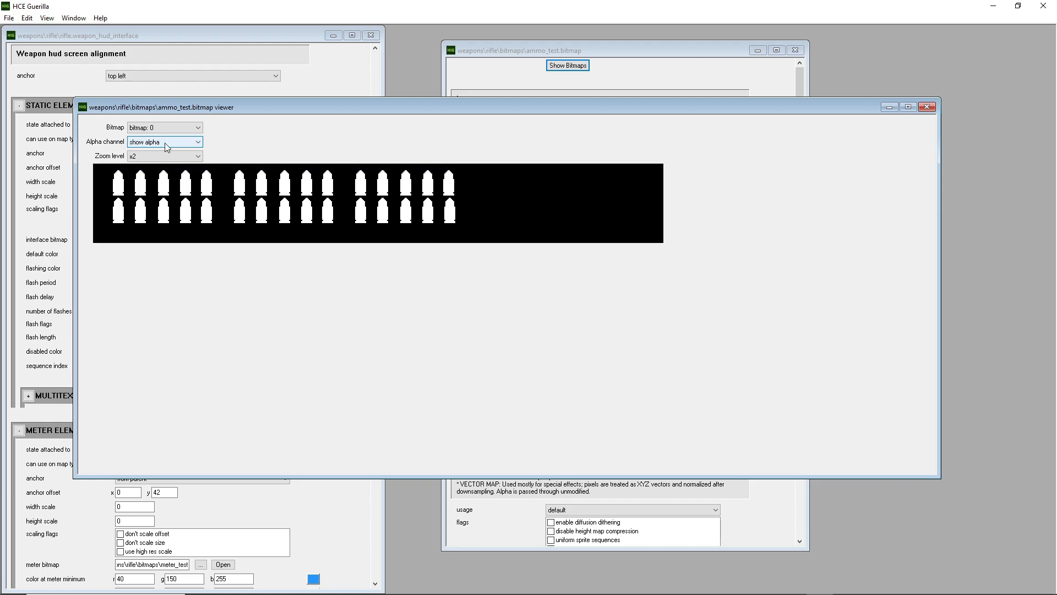
scroll(166, 147, "up", 1)
scroll(167, 147, "down", 1)
scroll(166, 146, "up", 1)
scroll(166, 146, "down", 1)
scroll(166, 146, "up", 1)
scroll(166, 147, "down", 1)
scroll(166, 146, "up", 1)
scroll(166, 146, "down", 1)
scroll(167, 146, "up", 1)
Close the ammo_test bitmap viewer and its bitmap tag, and minimize Guerilla to reach the file browser.
left_click(926, 107)
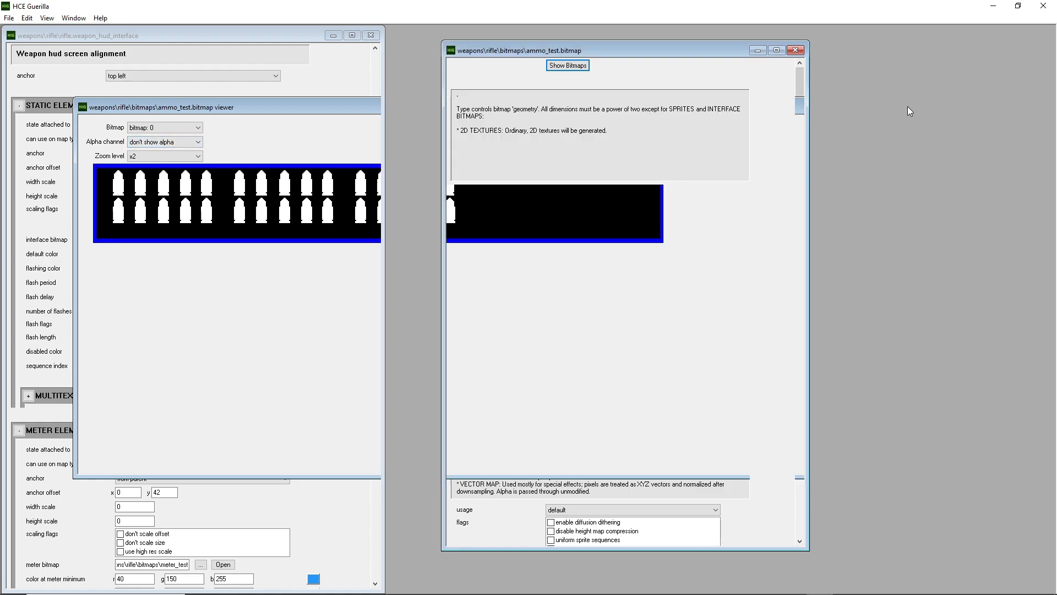
left_click(796, 51)
left_click(993, 6)
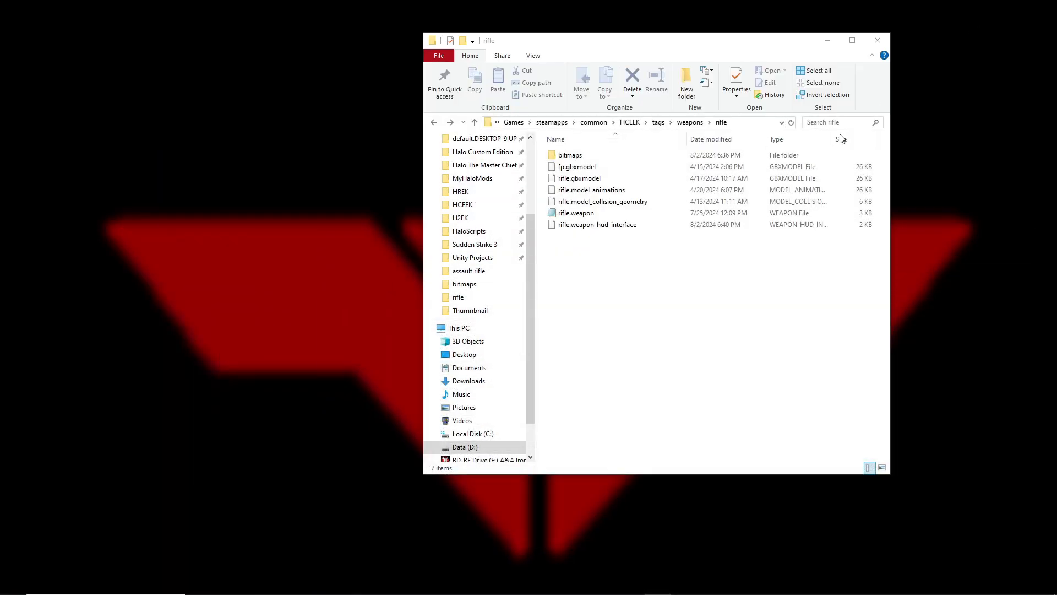
Browse to the rifle's source bitmaps folder at HCEEK\data\weapons\rifle\bitmaps.
left_click(481, 205)
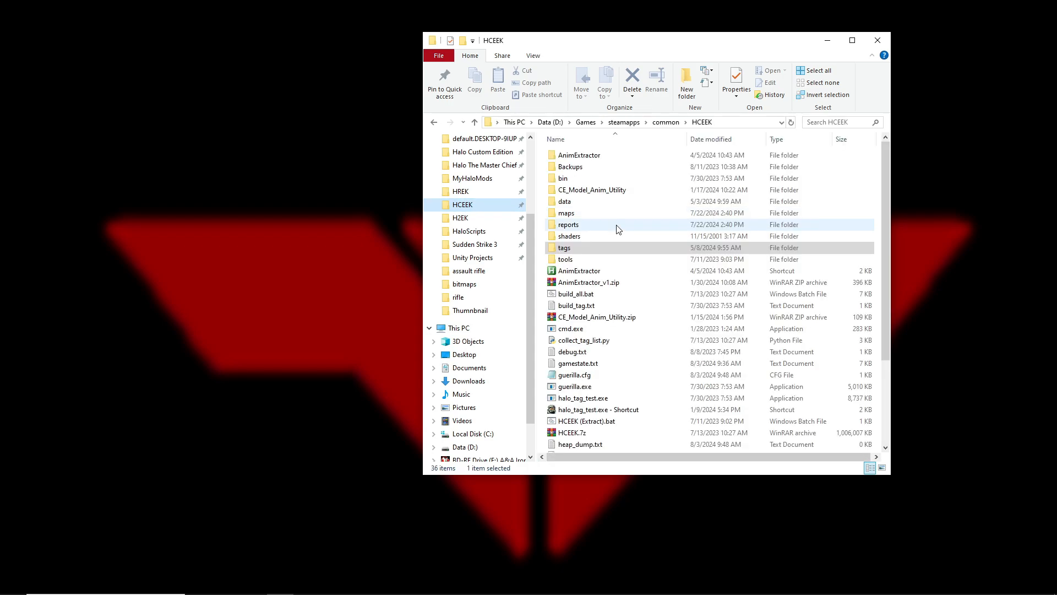
left_click(572, 205)
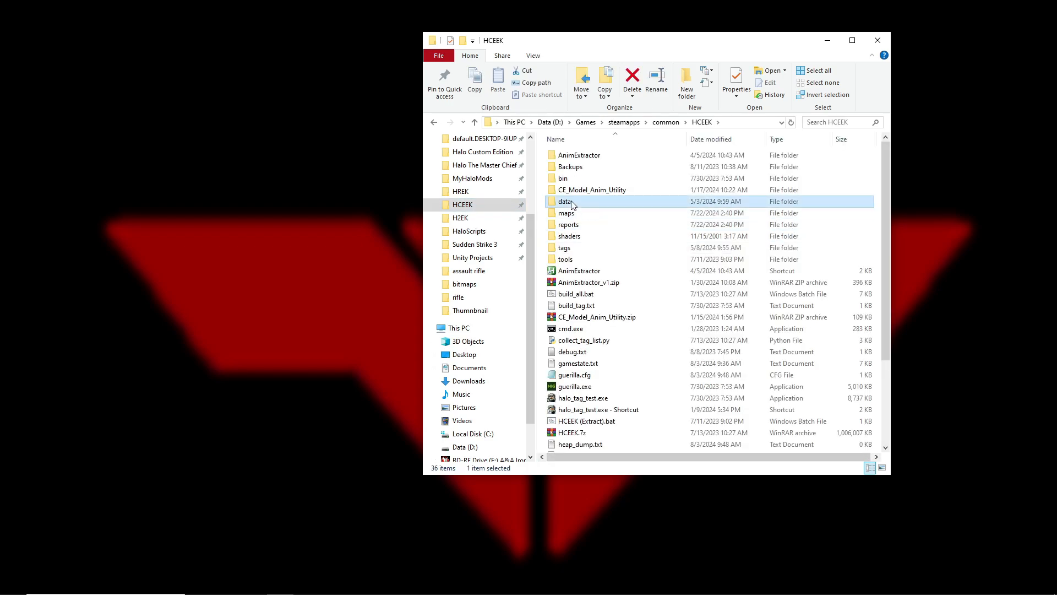
double_click(573, 204)
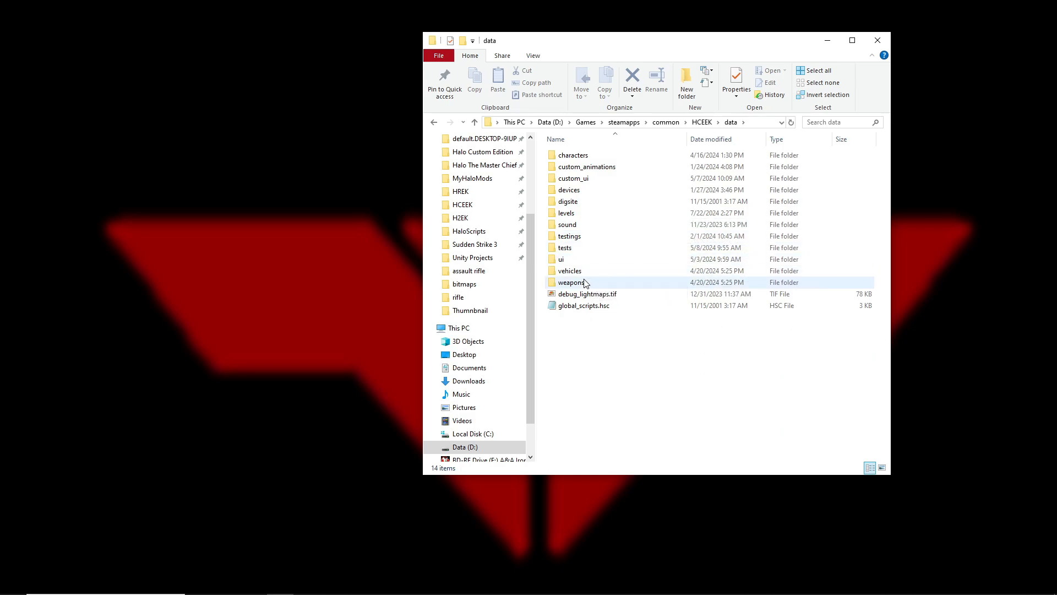
double_click(585, 283)
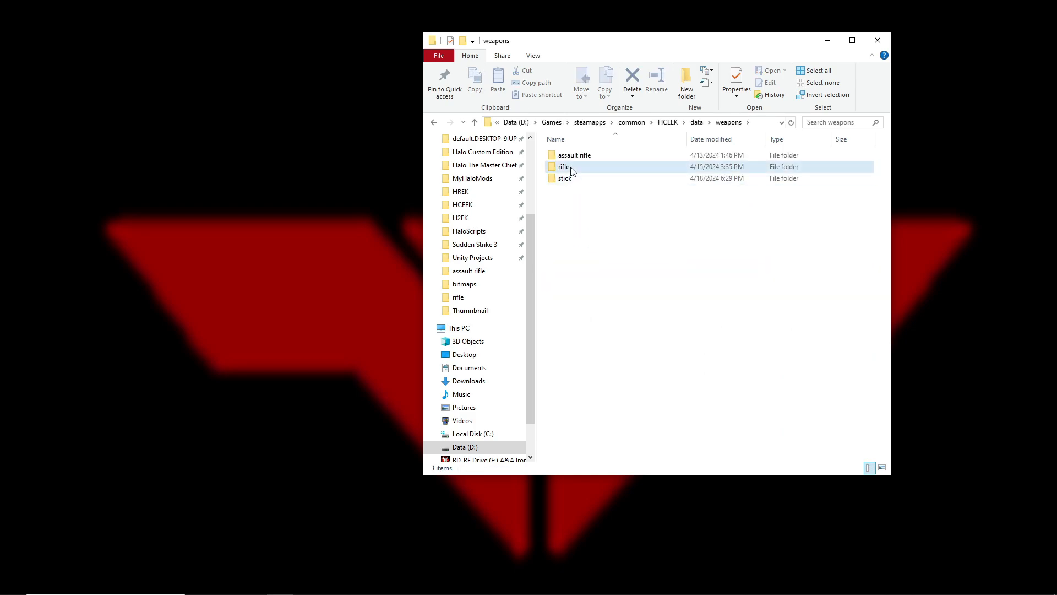
double_click(564, 167)
left_click(597, 168)
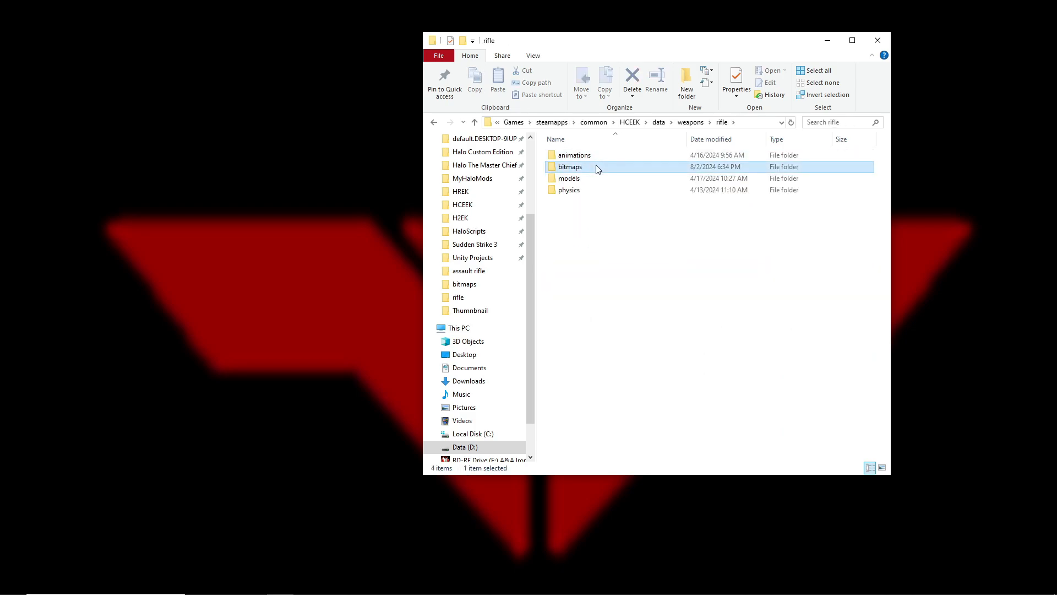
double_click(597, 169)
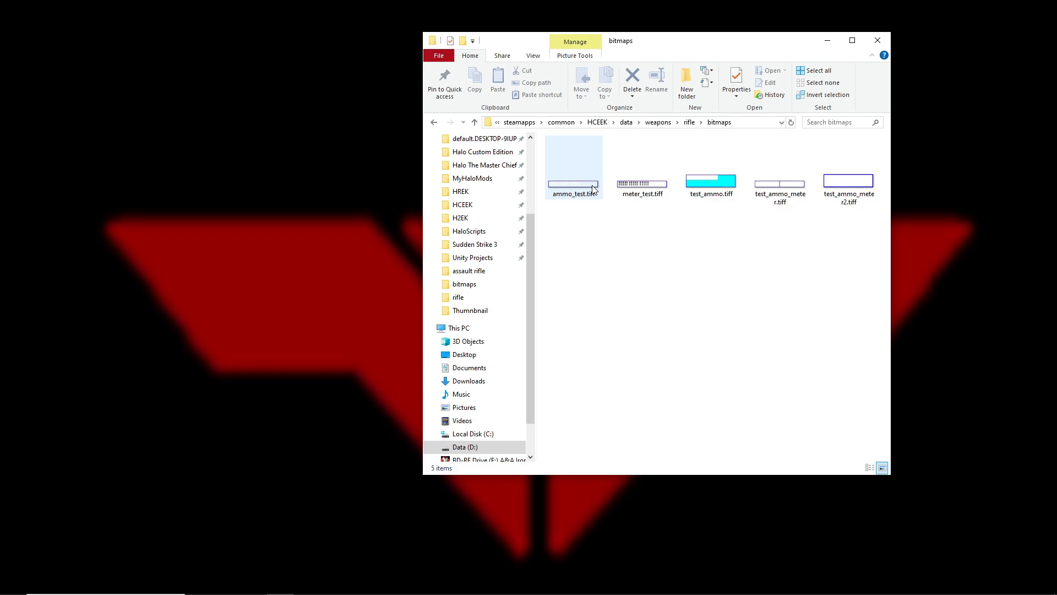
mouse_move(587, 192)
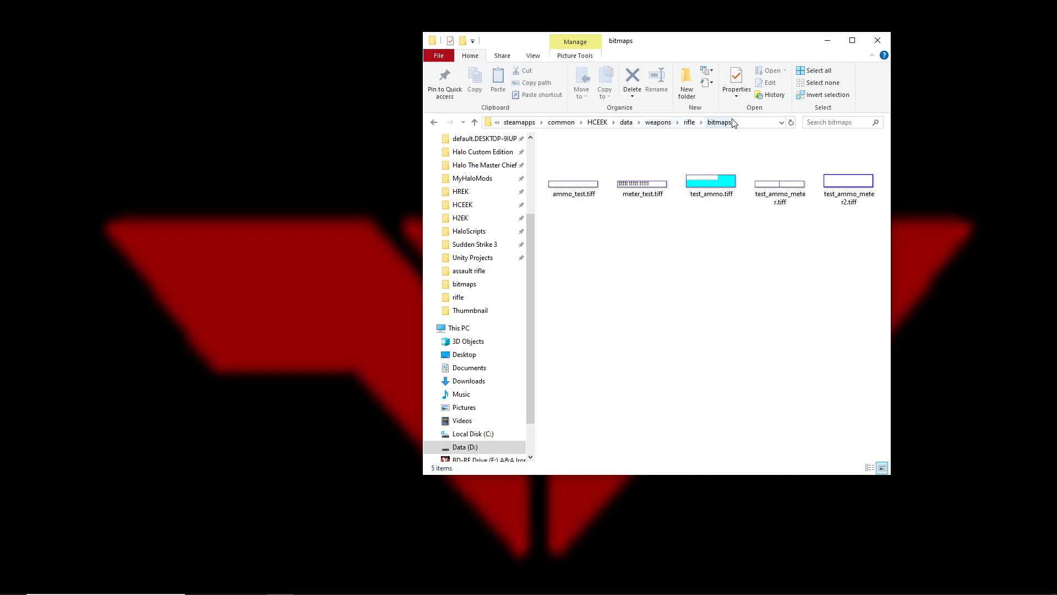
Highlight test_ammo.tiff, test_ammo_meter.tiff and test_ammo_meter2.tiff together to point them out, and clear the selection.
left_click_drag(555, 231, 574, 174)
left_click_drag(718, 247, 867, 166)
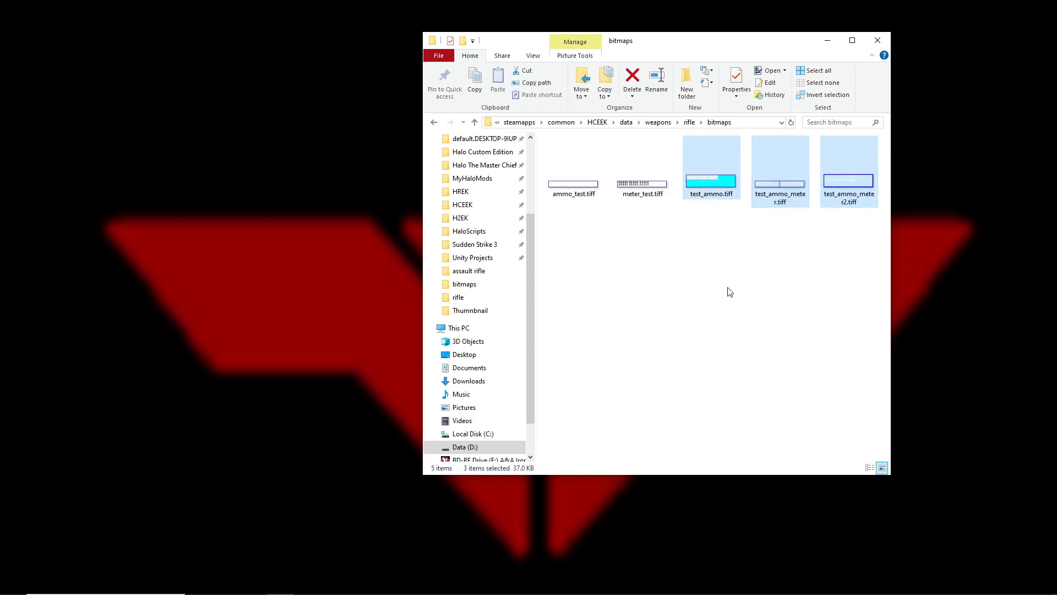
left_click(730, 292)
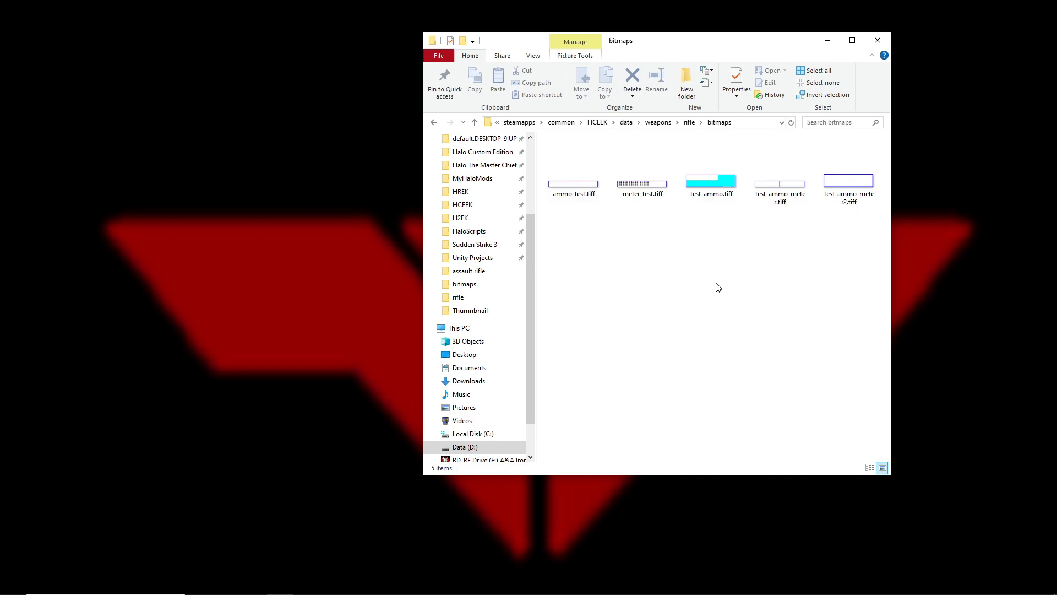
left_click_drag(700, 229, 944, 176)
left_click(772, 260)
left_click_drag(652, 277, 874, 178)
left_click_drag(674, 250, 886, 156)
left_click_drag(706, 240, 853, 179)
left_click(653, 256)
Open ammo_test.tiff in paint.net, close the extra third image, and bring ammo_test.tiff to the front.
double_click(568, 194)
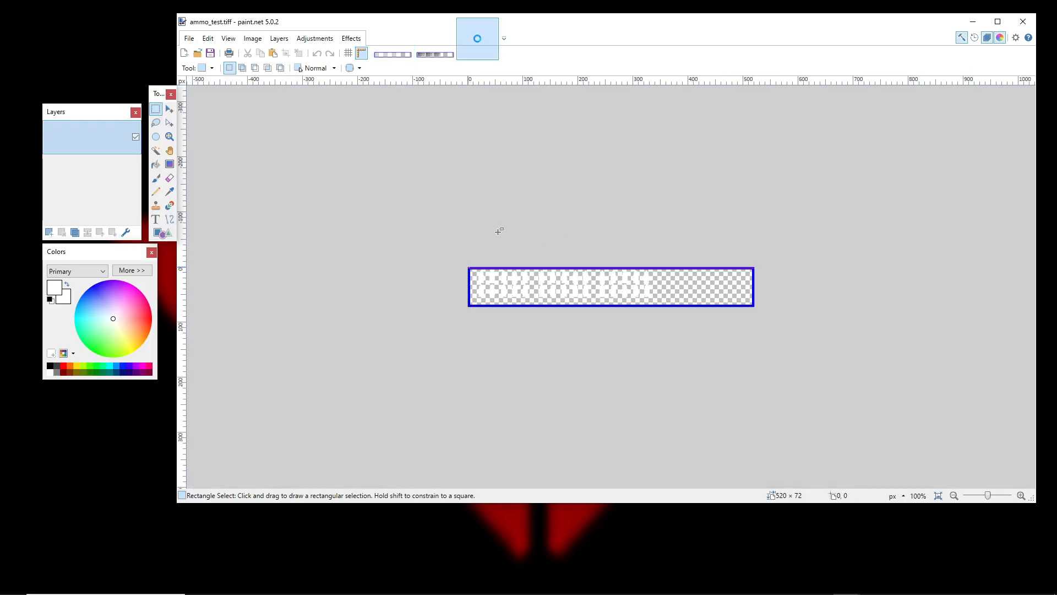
left_click(492, 24)
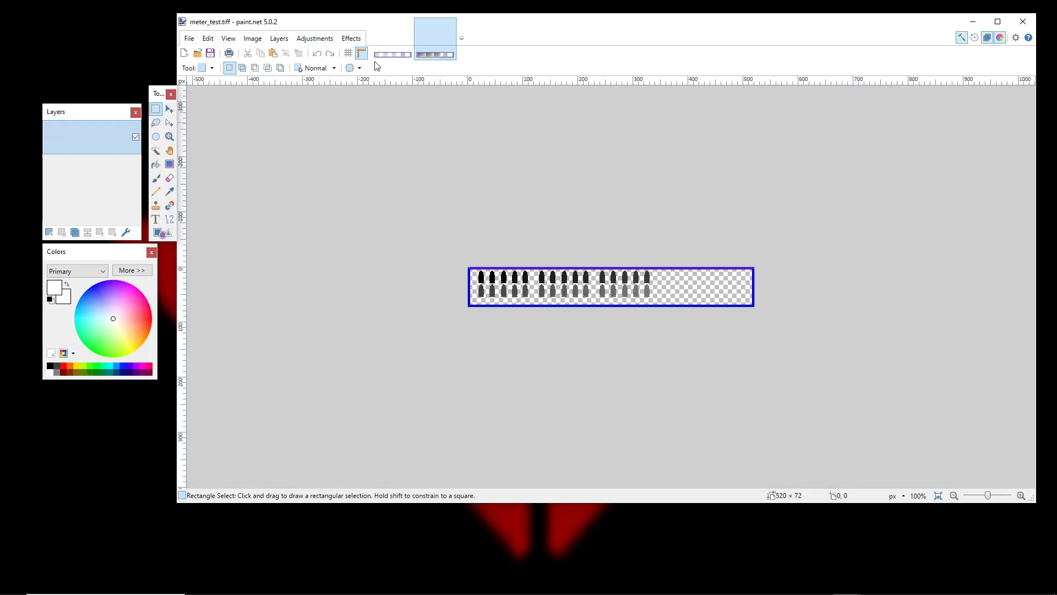
left_click(392, 39)
Select the 512 × 64 pixel area inside the blue border of ammo_test.tiff.
left_click_drag(512, 323, 463, 329)
scroll(463, 330, "up", 2)
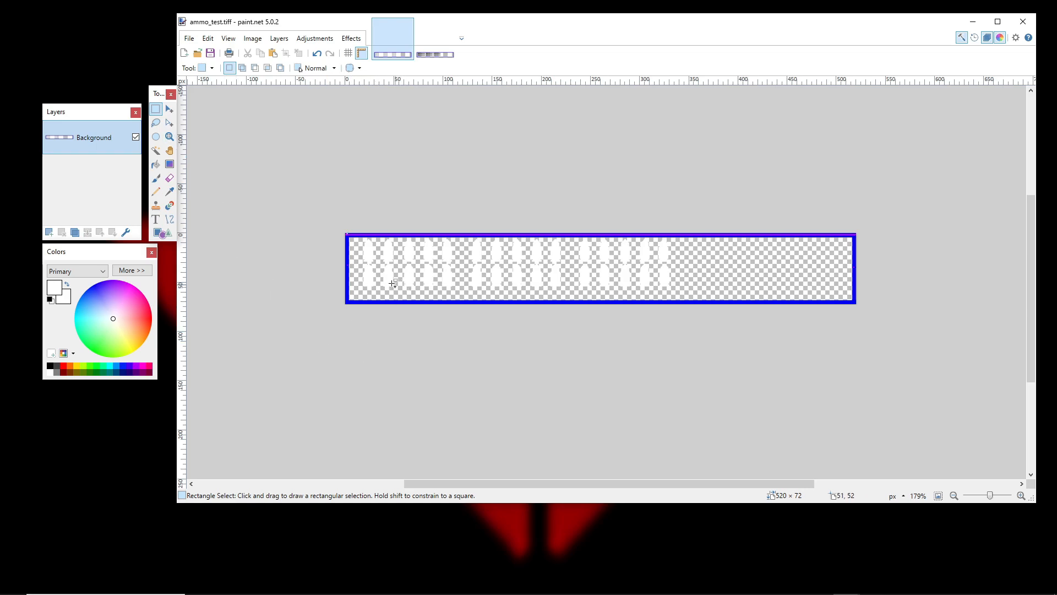
scroll(393, 283, "up", 2)
scroll(331, 307, "up", 10)
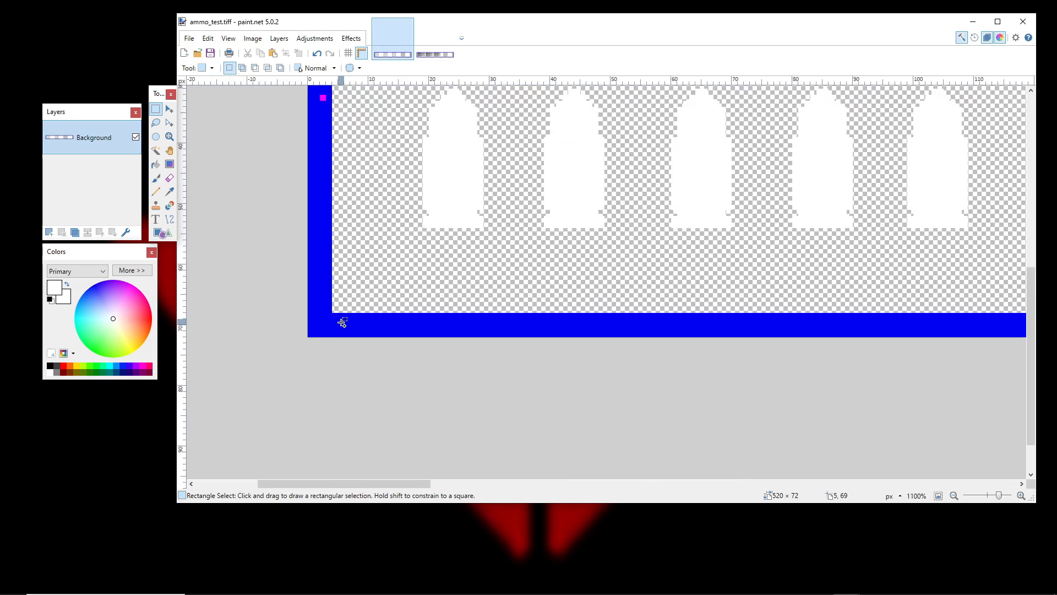
scroll(333, 306, "down", 10)
left_click_drag(333, 305, 990, 120)
scroll(1006, 129, "up", 4)
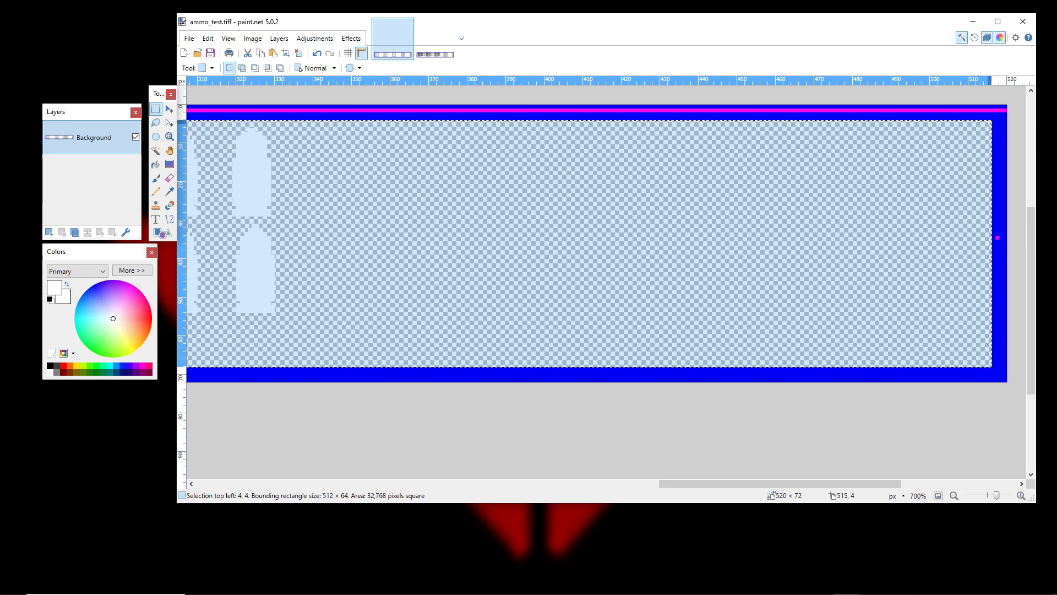
Examine the selected inner area from end to end against the blue border, and clear the selection.
scroll(912, 164, "down", 6)
scroll(811, 171, "up", 2)
scroll(811, 171, "left", 5)
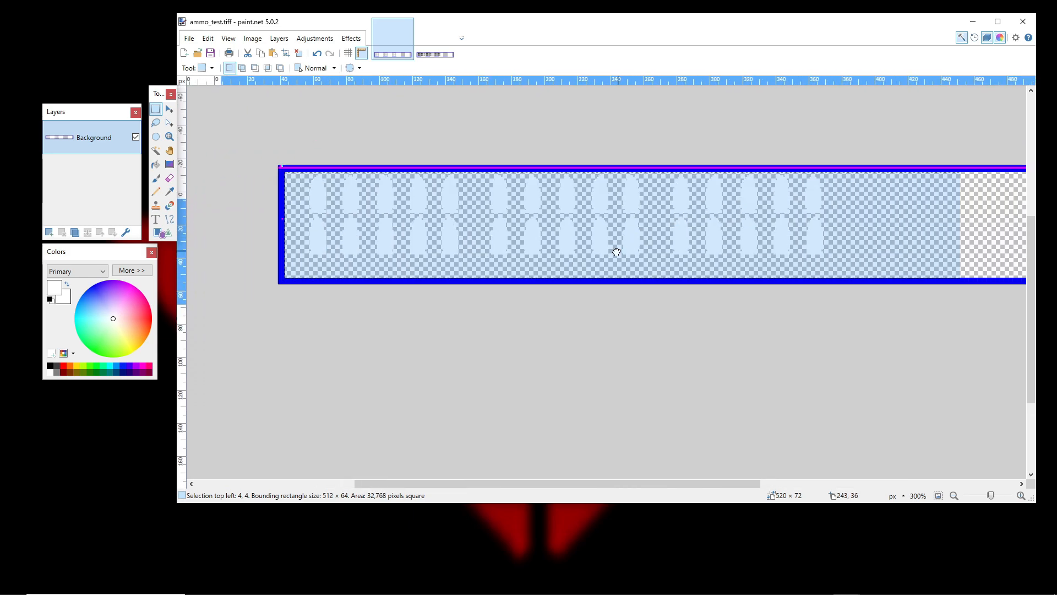
scroll(486, 256, "down", 1)
scroll(486, 255, "right", 2)
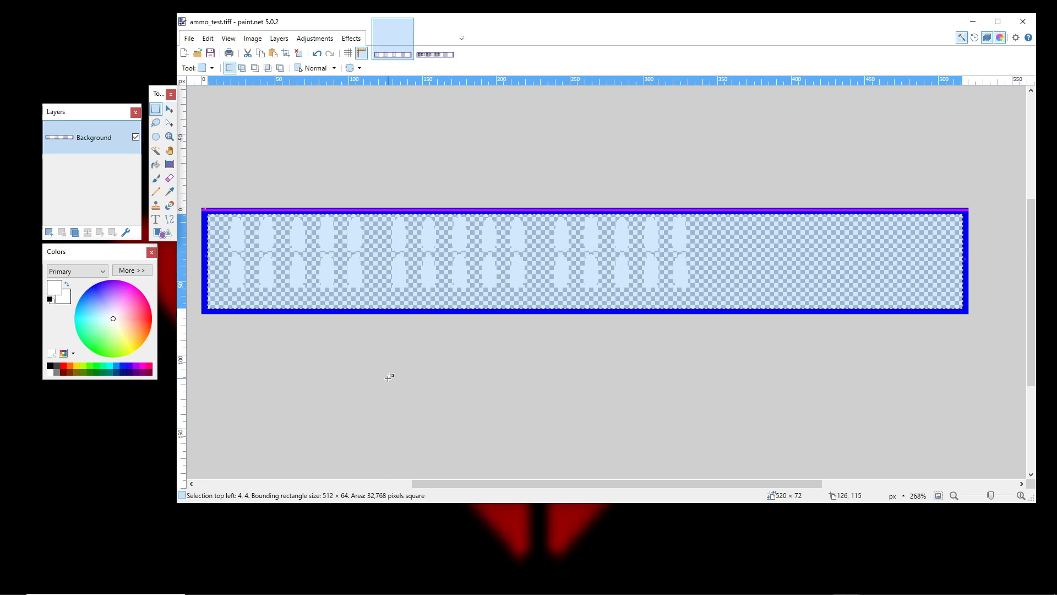
mouse_move(383, 379)
left_mouse_down()
mouse_move(403, 372)
mouse_move(380, 387)
left_mouse_up()
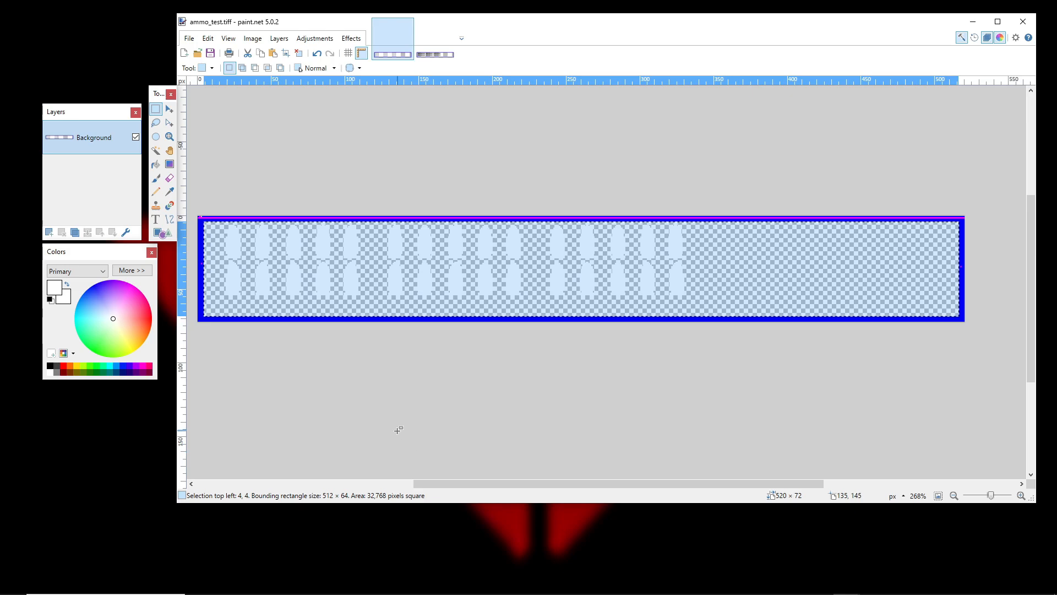
scroll(326, 139, "up", 6)
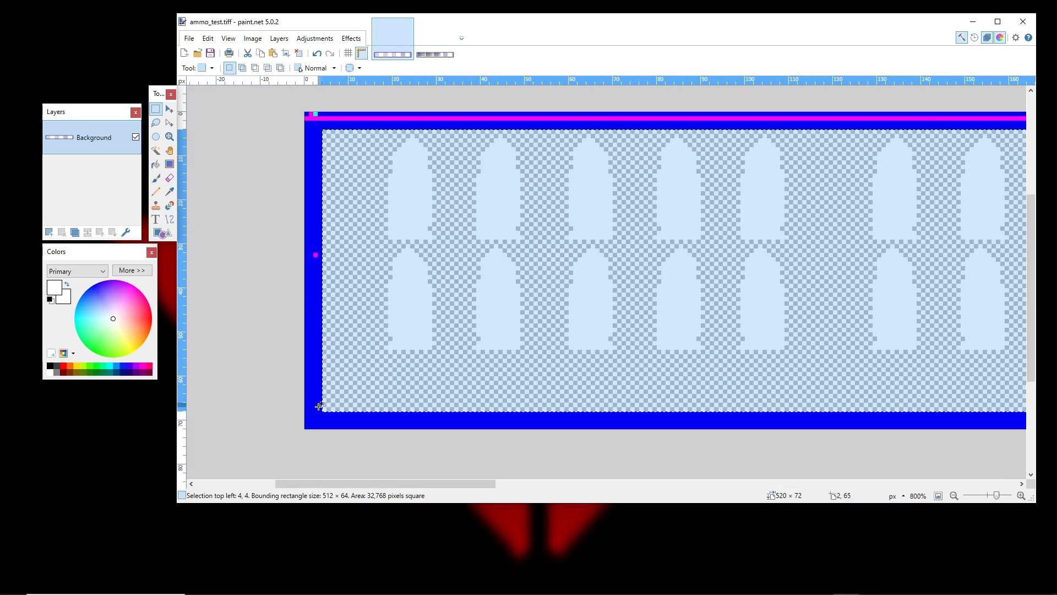
scroll(320, 190, "down", 5)
scroll(683, 301, "up", 3)
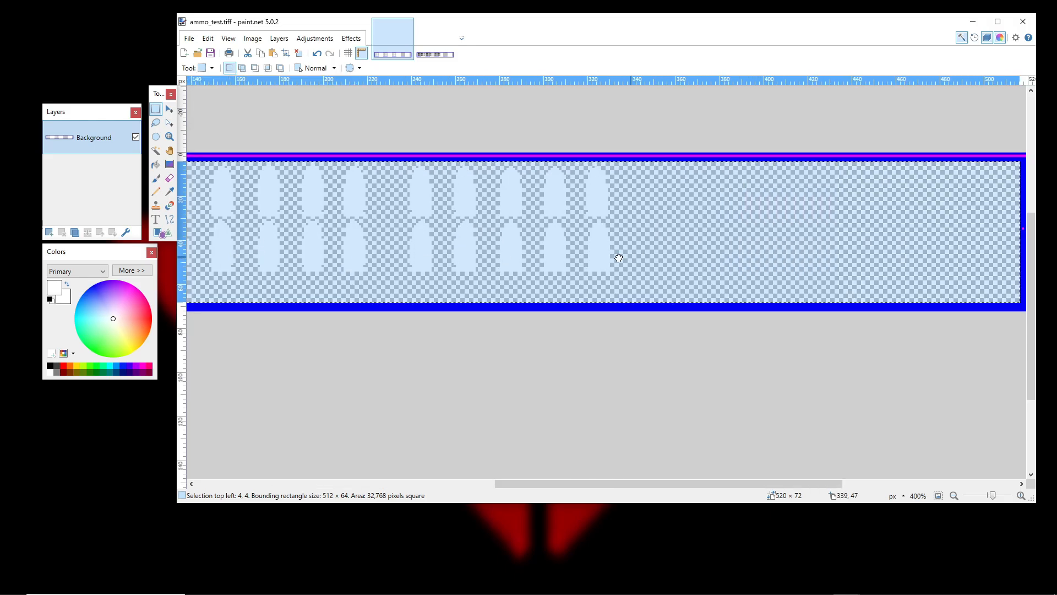
scroll(683, 301, "down", 3)
scroll(815, 290, "up", 3)
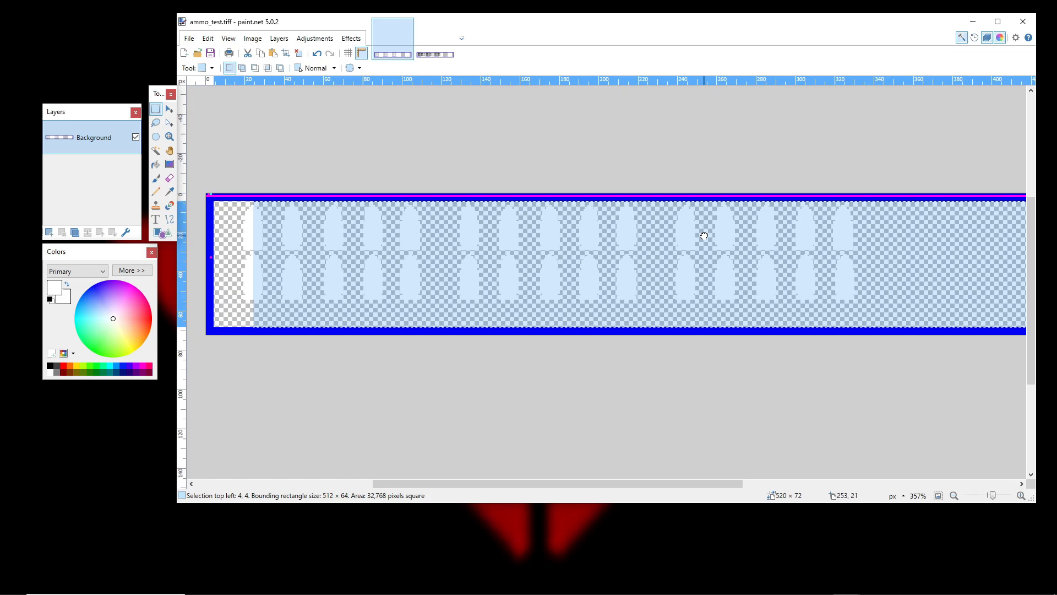
scroll(702, 234, "left", 3)
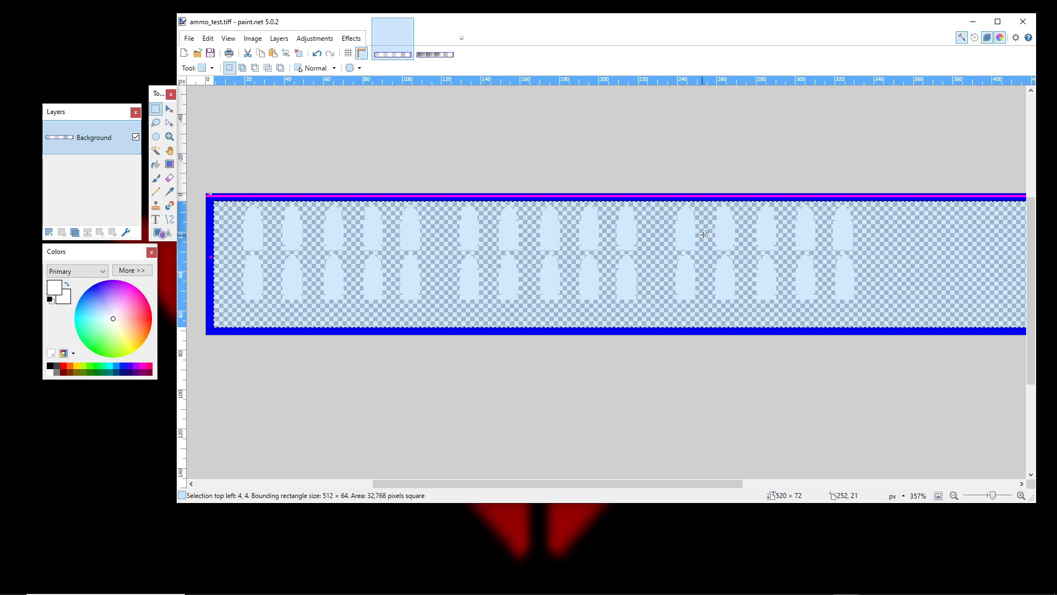
left_click(810, 264)
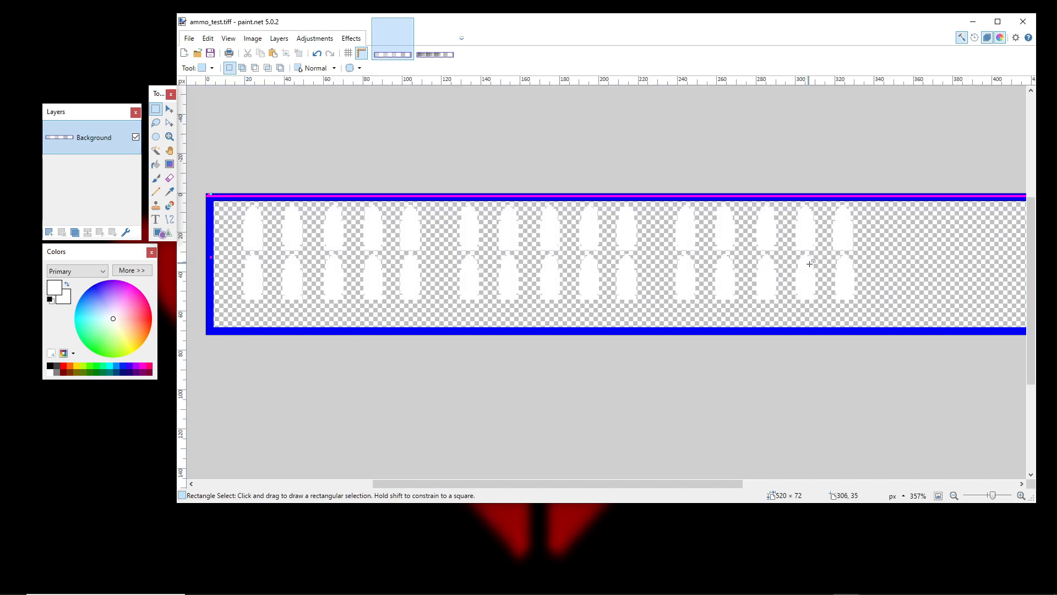
Select the whole 520 × 72 pixel image including its blue border, and clear the selection.
scroll(321, 255, "left", 5)
scroll(485, 311, "up", 1)
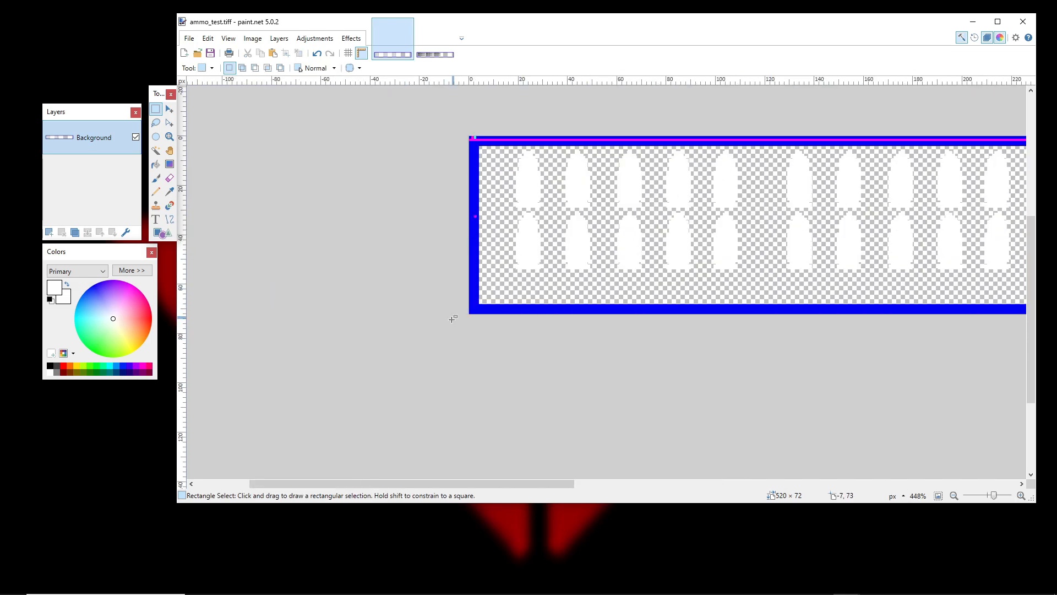
left_click_drag(452, 318, 1052, 156)
scroll(1030, 176, "down", 2)
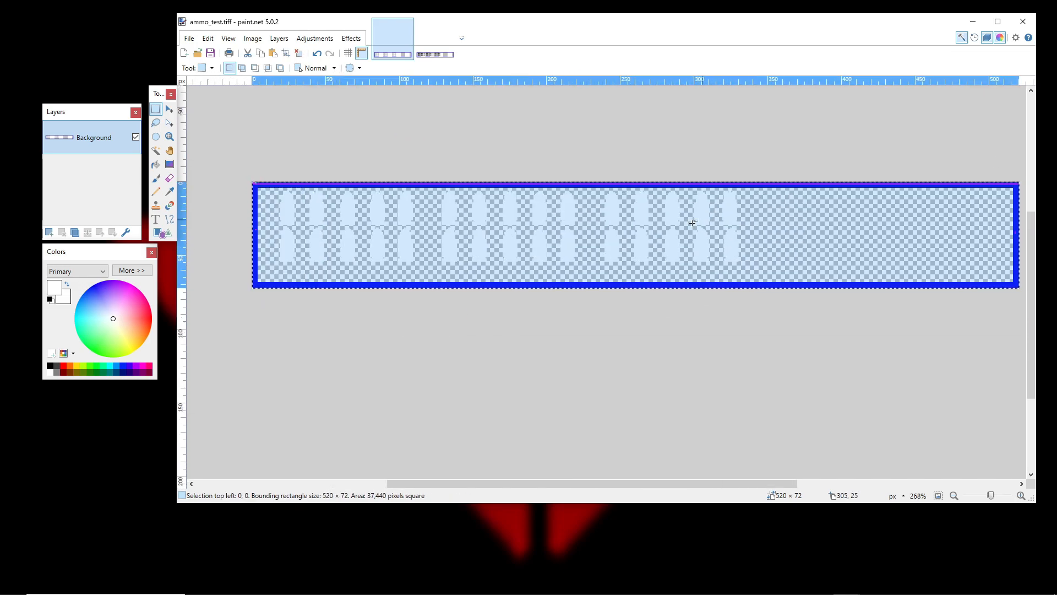
scroll(686, 237, "up", 1)
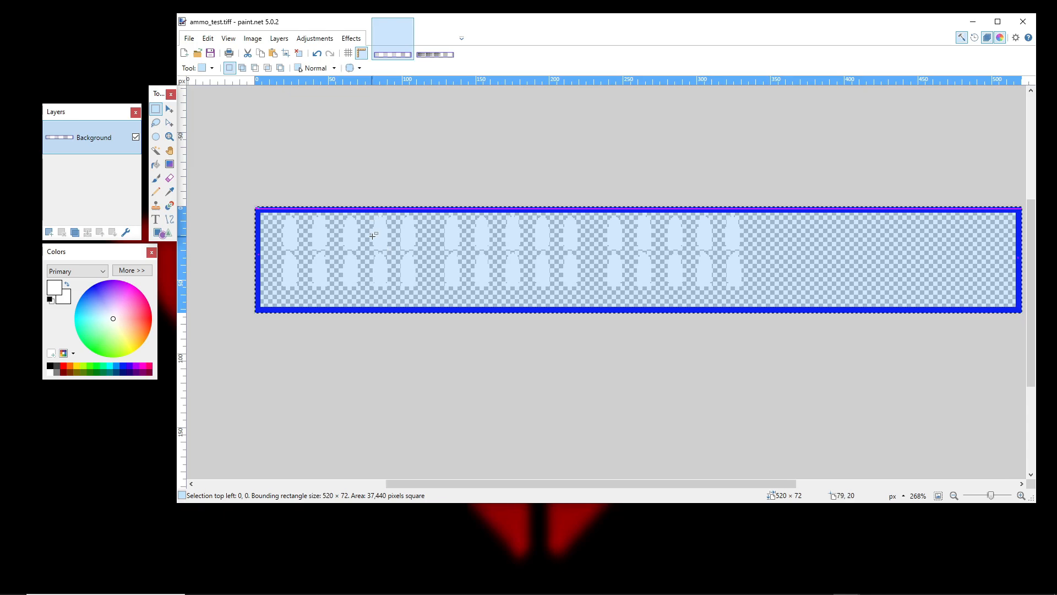
left_click(317, 241)
Mark the blue pixel in the image's upper-left corner and the first four pixels of the top row, and clear the selection.
scroll(408, 182, "up", 10, "ctrl")
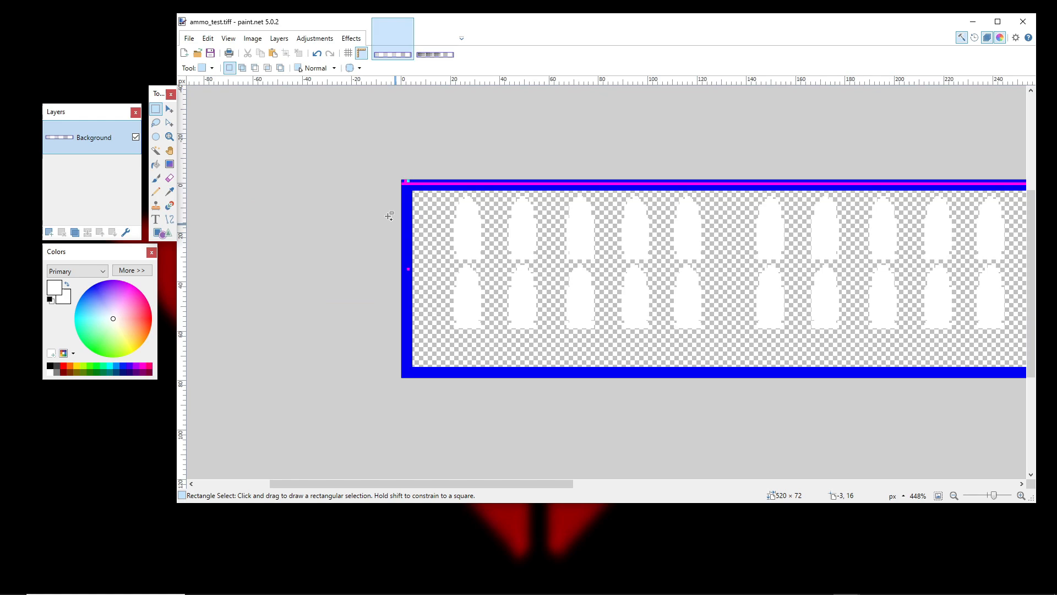
scroll(408, 185, "up", 2)
scroll(408, 220, "down", 1)
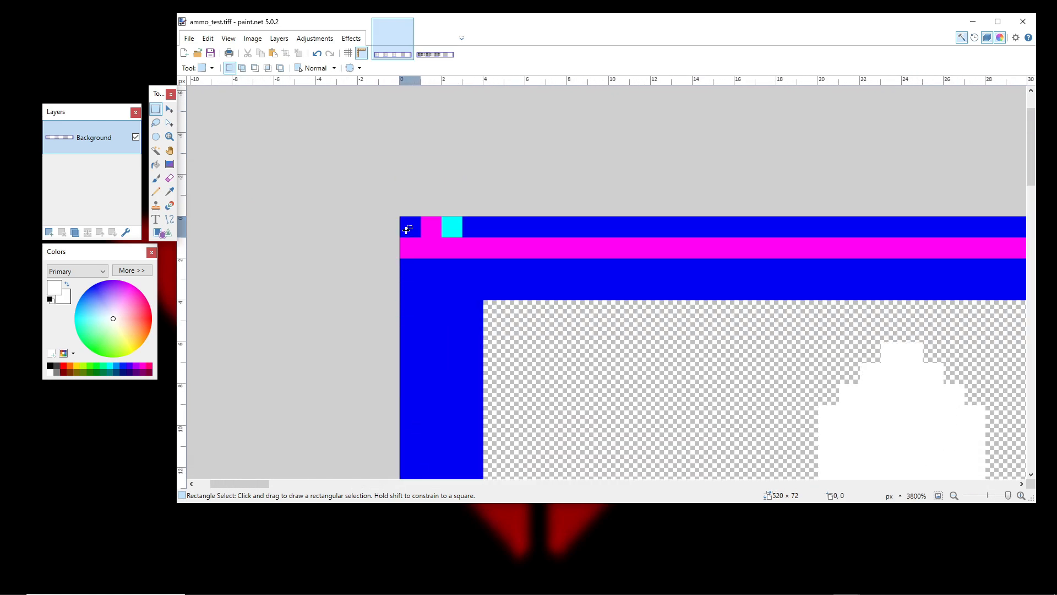
left_click_drag(411, 219, 415, 221)
scroll(413, 220, "up", 2)
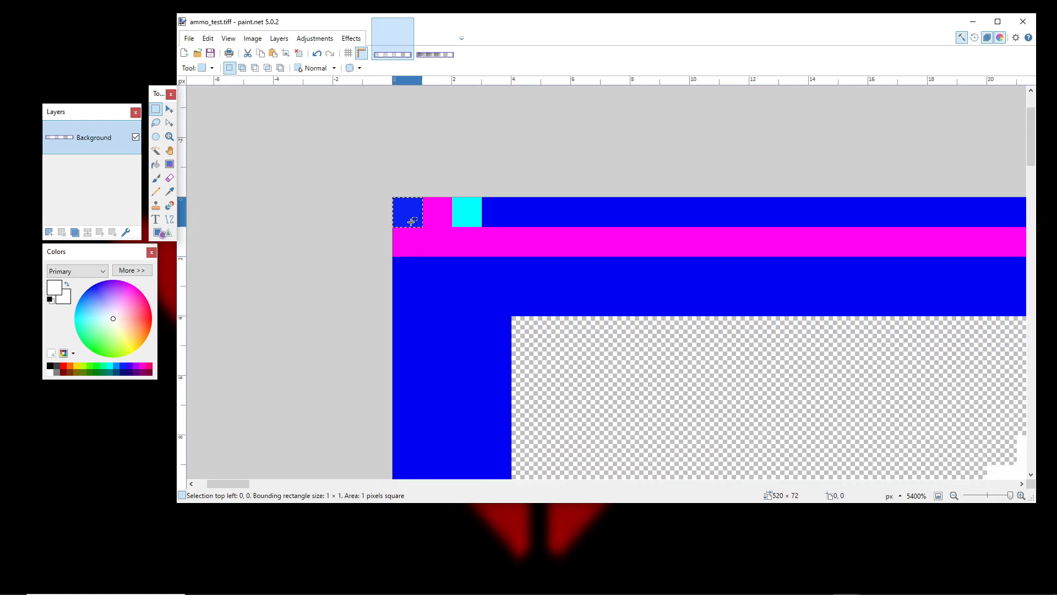
left_click_drag(394, 255, 394, 204)
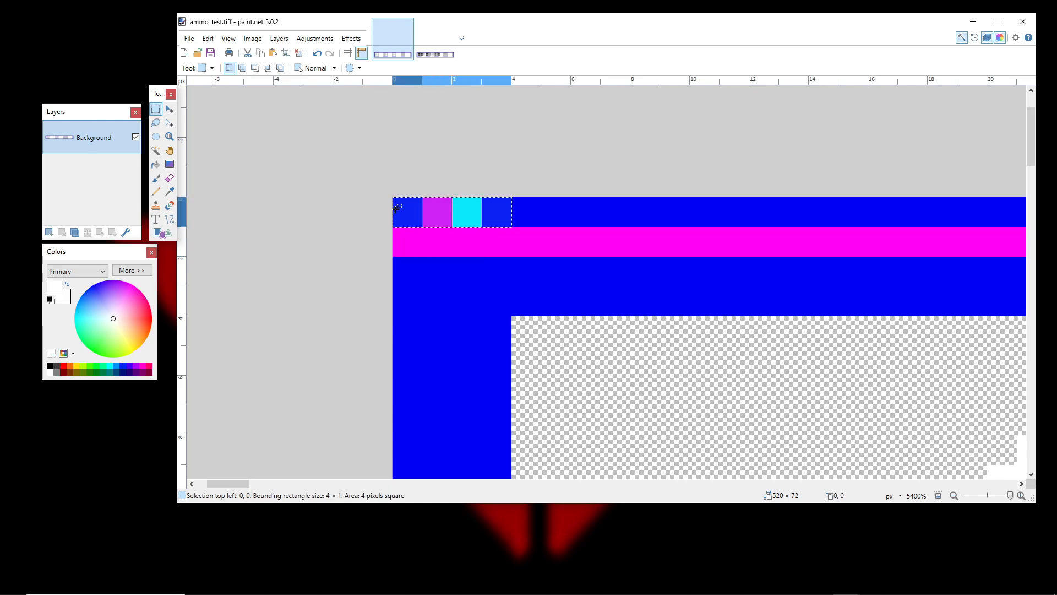
left_click(396, 209)
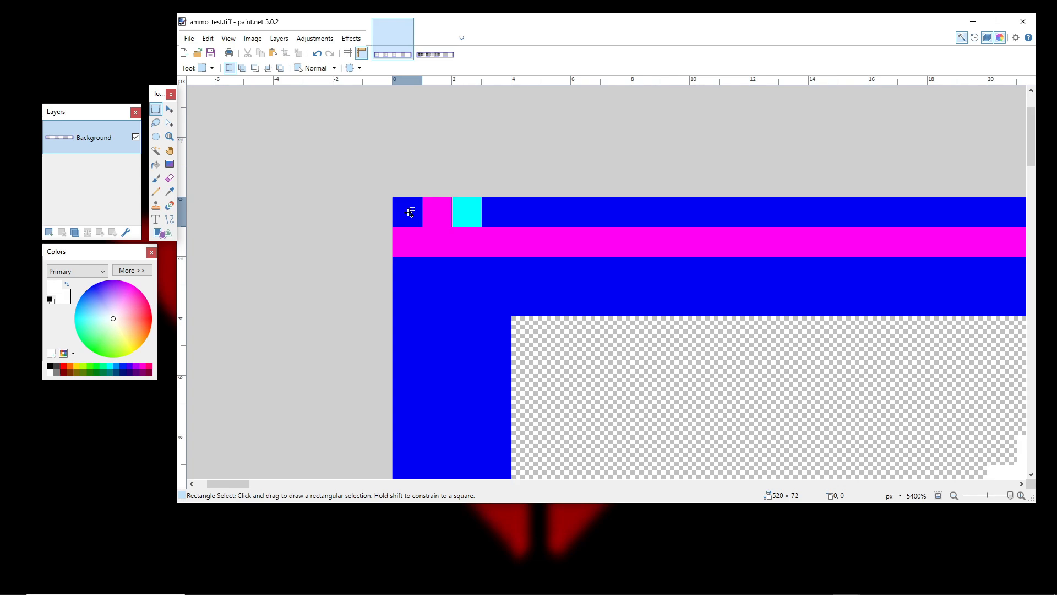
Mark an 8-pixel-high stretch of the blue border's left side and the magenta pixel in the top row, and clear the selection.
scroll(409, 213, "down", 2, "ctrl")
scroll(424, 248, "down", 3)
left_click_drag(433, 276, 454, 386)
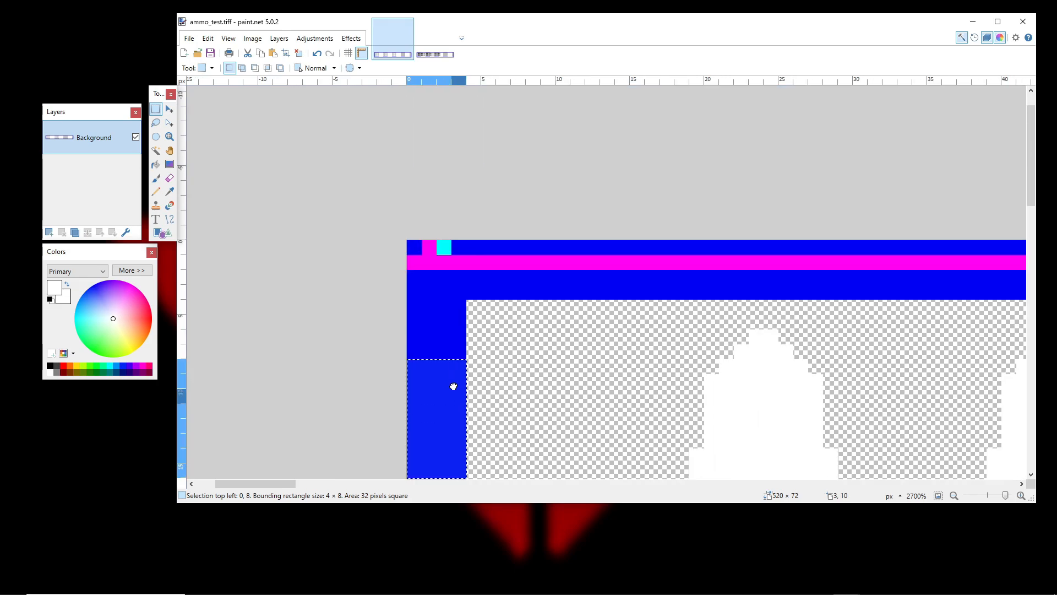
scroll(427, 255, "up", 3, "ctrl")
left_click(426, 257)
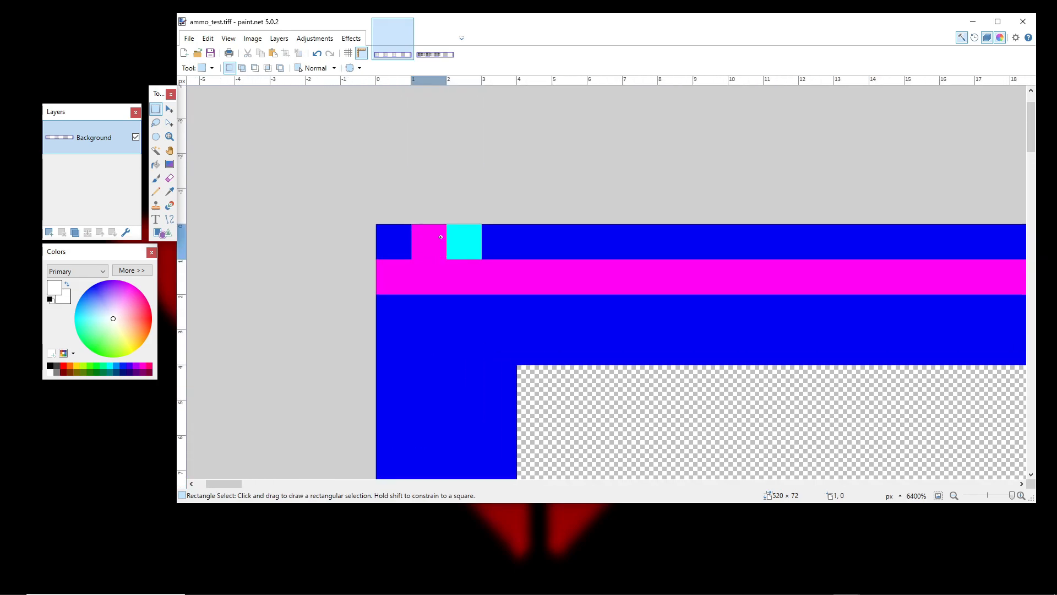
left_click_drag(441, 237, 444, 235)
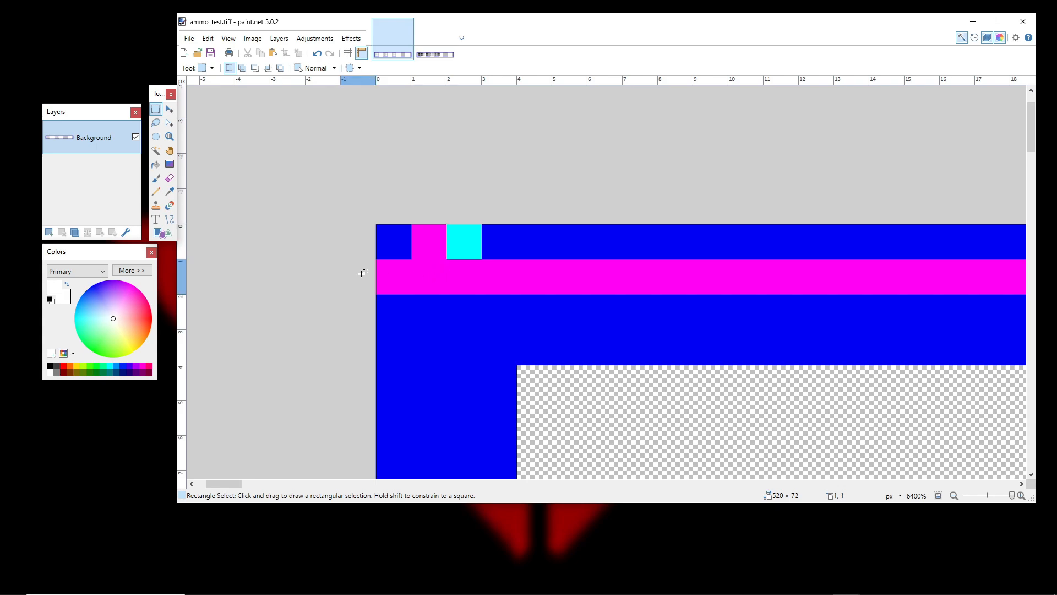
Select the one-pixel-high magenta line across the full 520-pixel width of ammo_test.tiff.
scroll(624, 270, "down", 5)
left_click_drag(382, 277, 941, 272)
scroll(1055, 245, "down", 3)
scroll(700, 274, "down", 3)
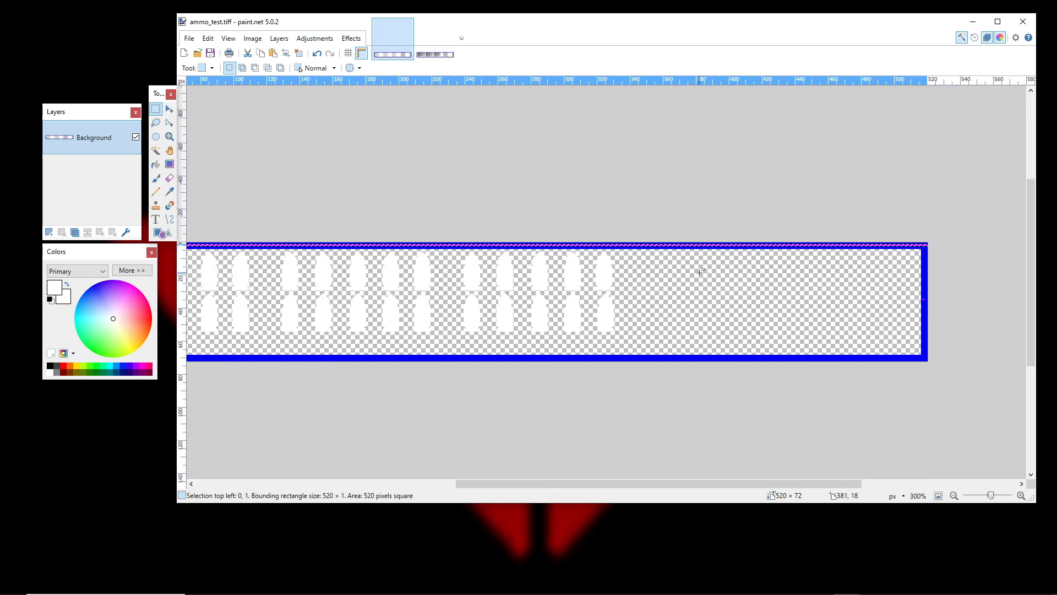
left_click_drag(538, 279, 591, 249)
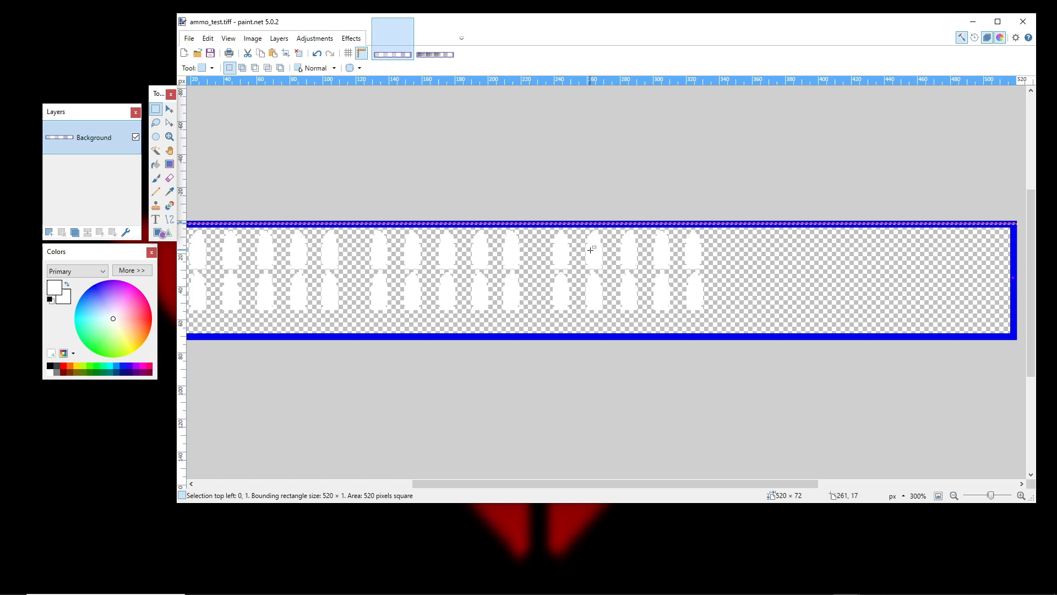
Examine the single magenta pixel inside the left blue border against the whole image, and clear the selection.
left_click_drag(210, 264, 605, 213)
scroll(420, 215, "up", 6)
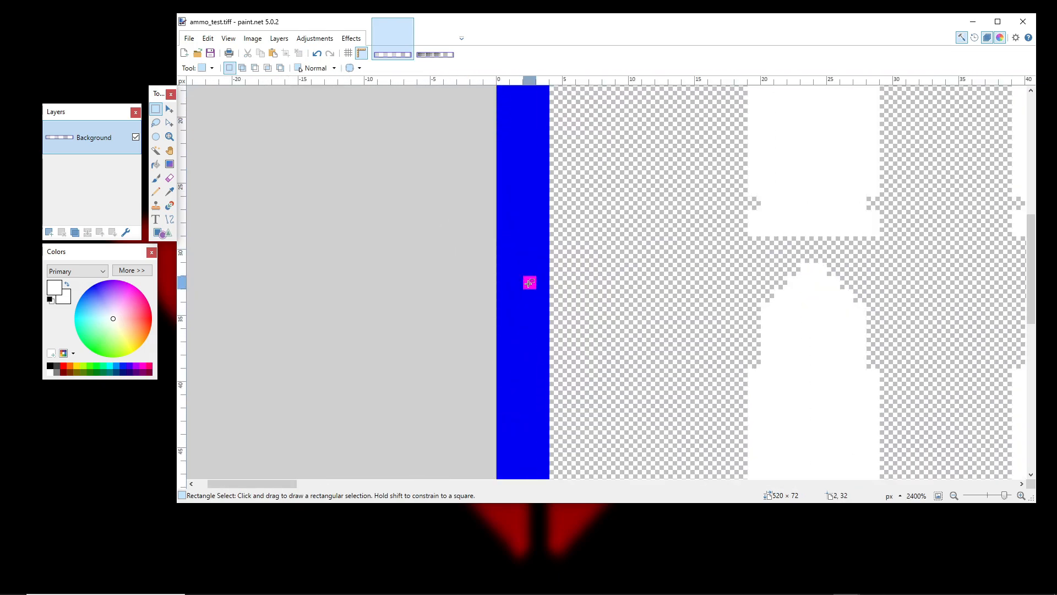
scroll(529, 283, "down", 10)
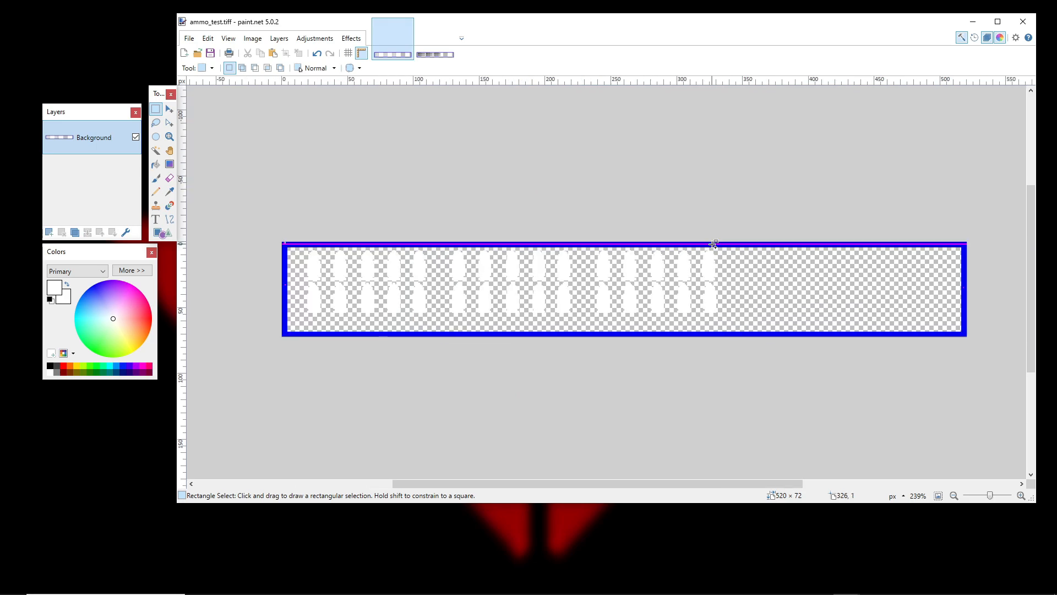
scroll(707, 242, "down", 1)
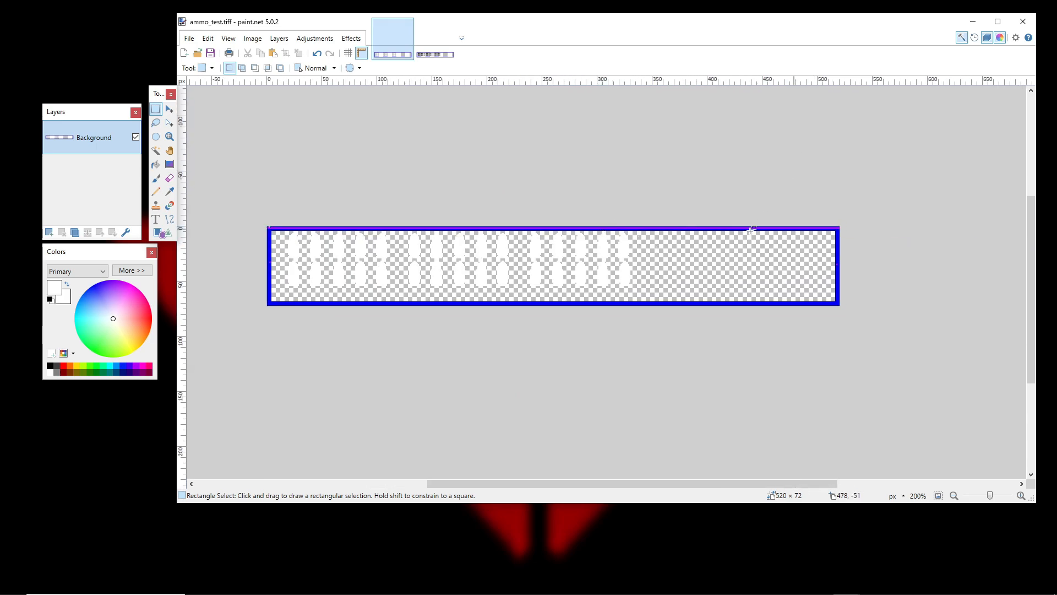
Switch to File Explorer and open the HCEEK data\custom_ui\bitmaps folder.
left_click(294, 583)
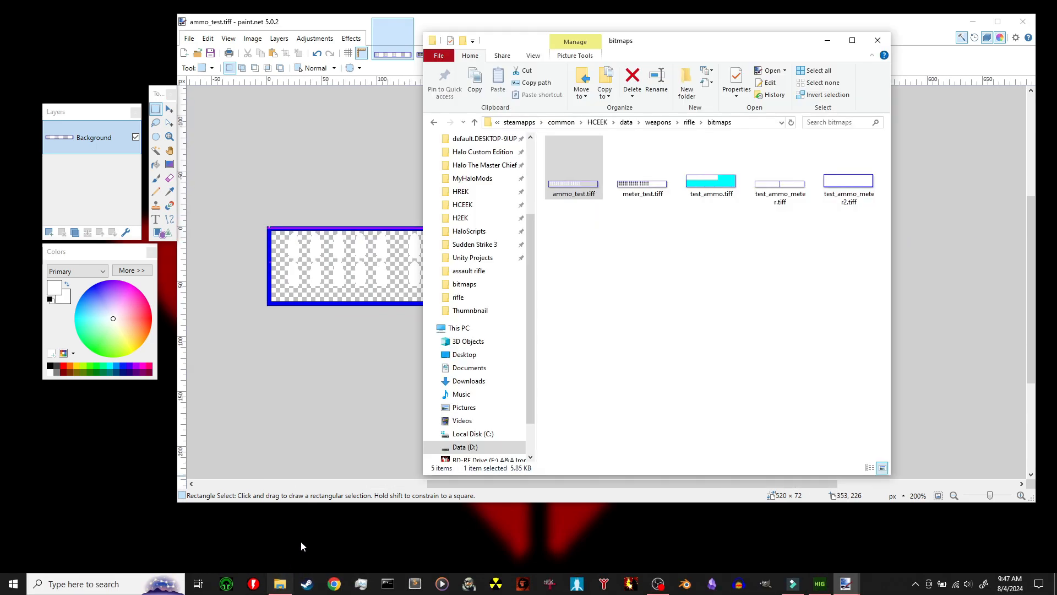
left_click(736, 282)
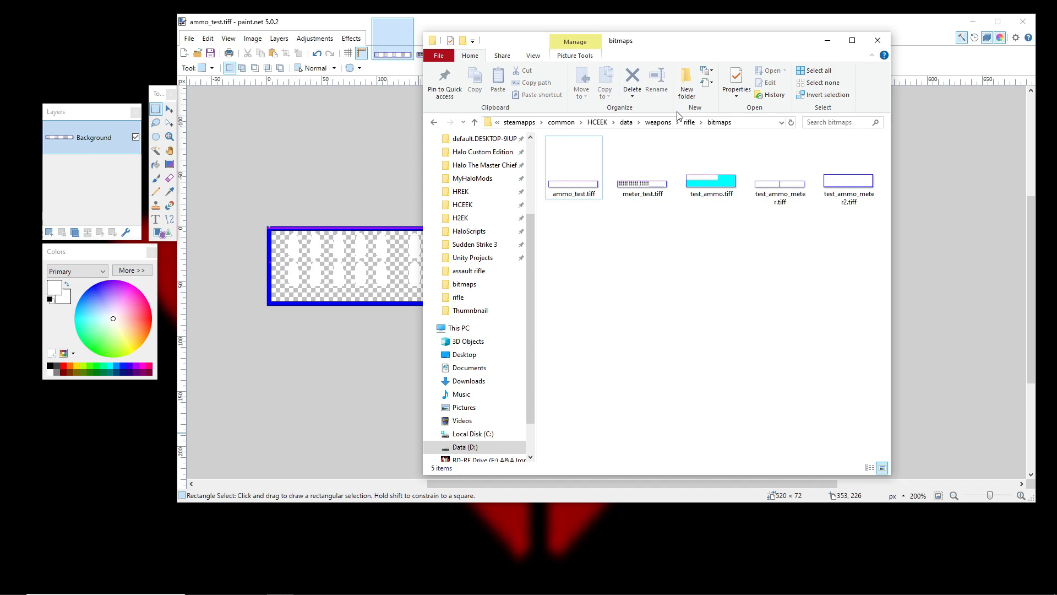
left_click(626, 122)
double_click(578, 178)
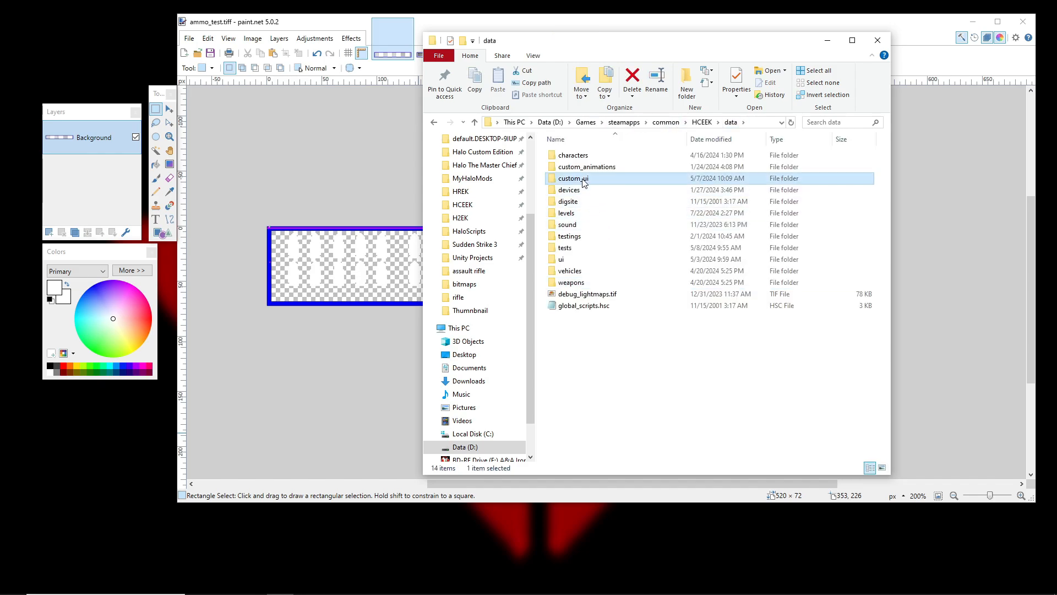
left_click(596, 169)
key("Return")
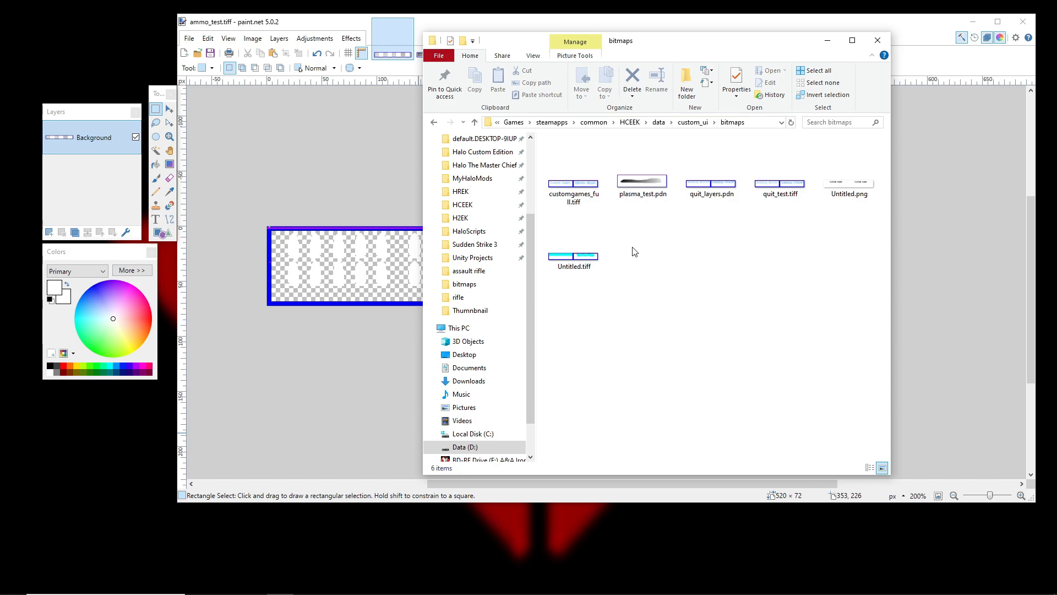
Open quit_test.tiff from the custom_ui bitmaps folder in paint.net.
left_click(635, 181)
left_click(710, 253)
left_click(778, 200)
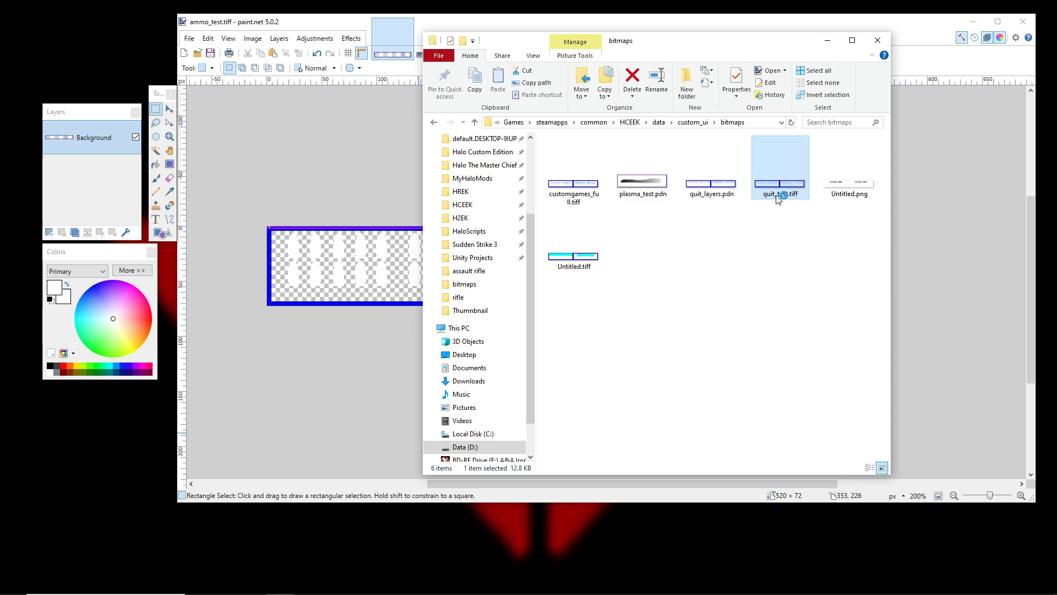
double_click(779, 198)
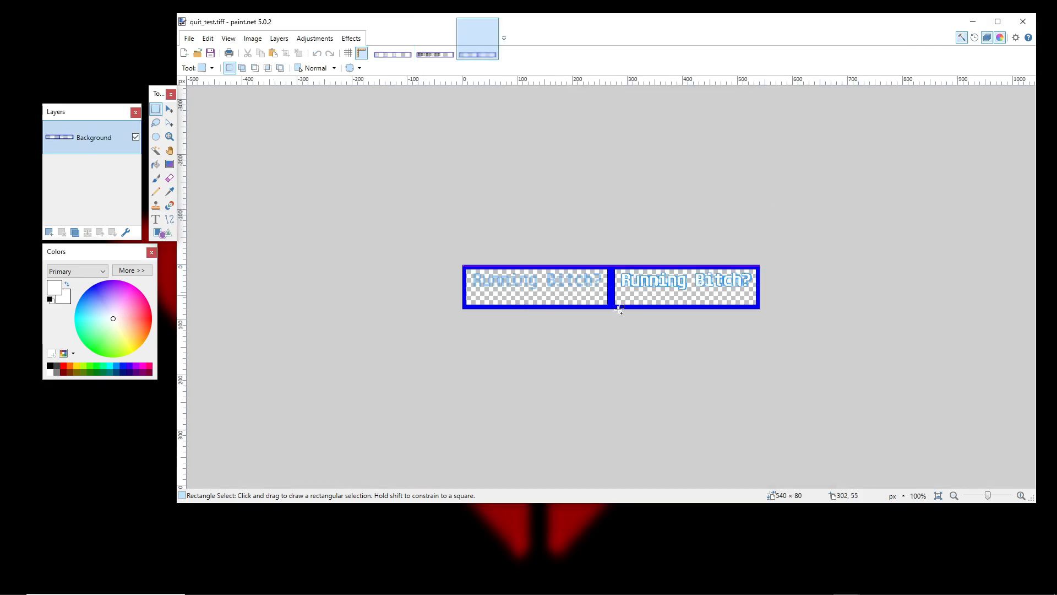
Examine the two blue-bordered text frames and the divider between them in quit_test.tiff, and close the image.
scroll(430, 312, "up", 5)
scroll(430, 312, "down", 2)
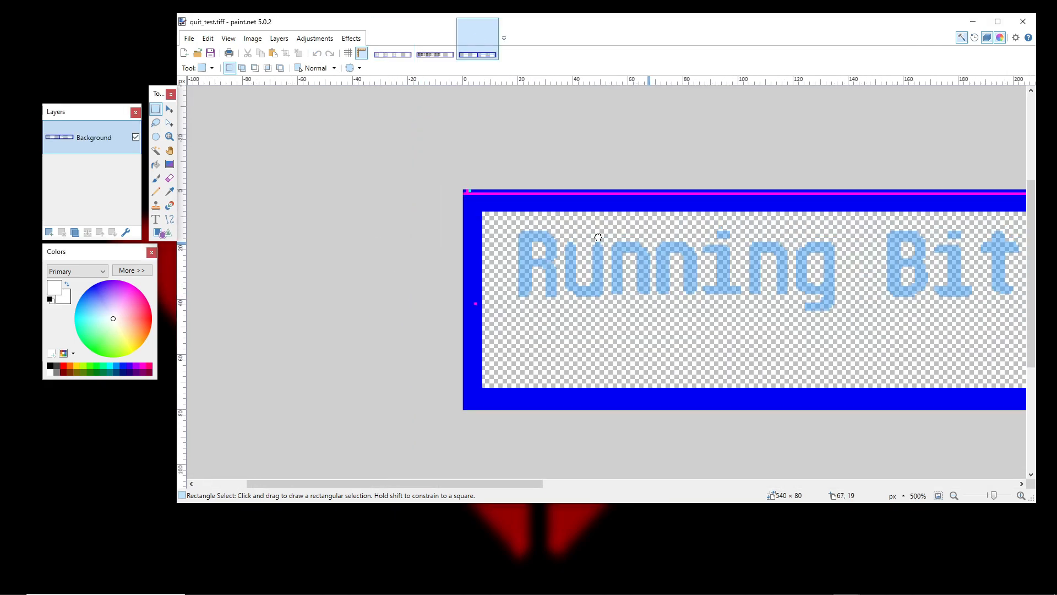
left_click_drag(895, 235, 573, 234)
scroll(760, 267, "right", 5)
scroll(760, 267, "down", 3)
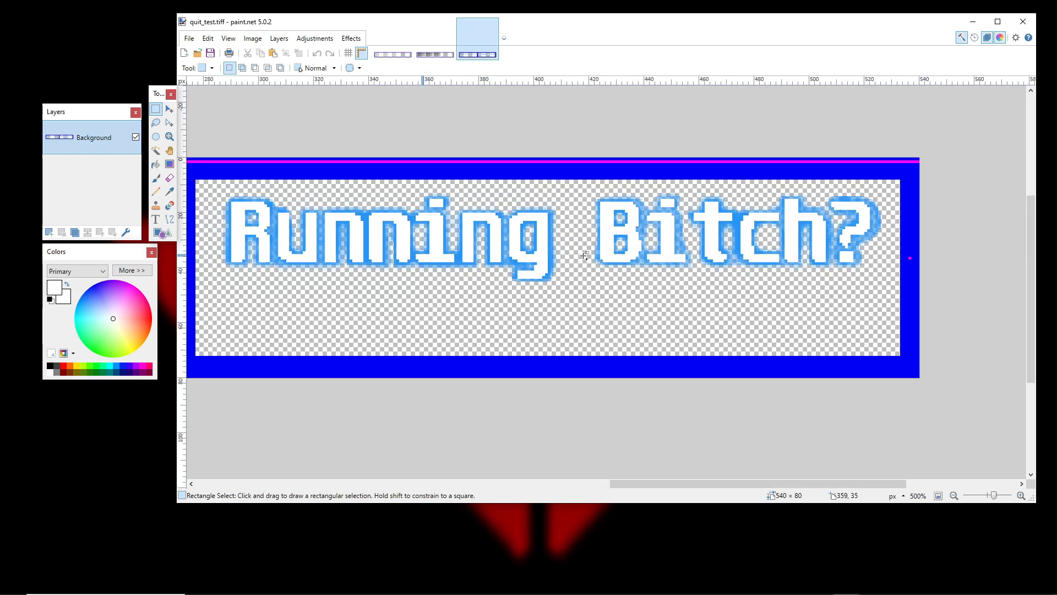
scroll(735, 283, "up", 3)
scroll(735, 282, "down", 3)
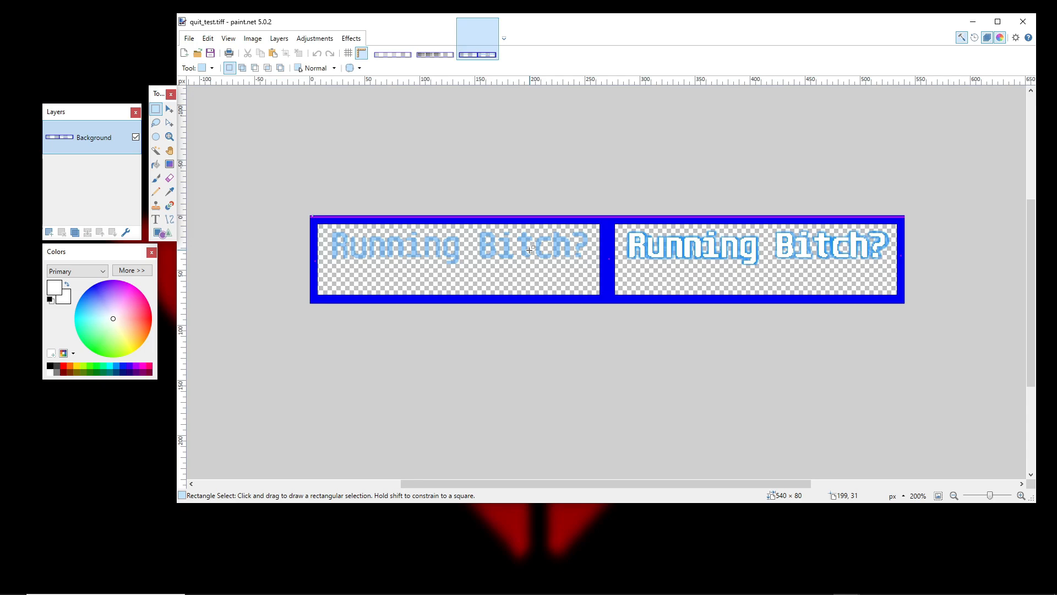
scroll(642, 300, "up", 1)
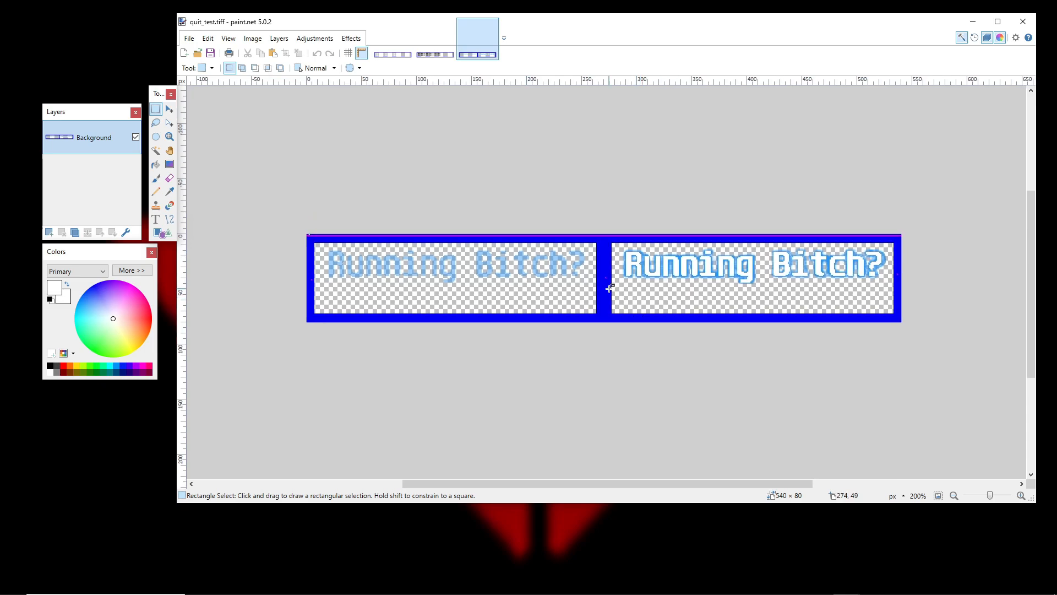
scroll(262, 212, "up", 4)
scroll(581, 189, "down", 1)
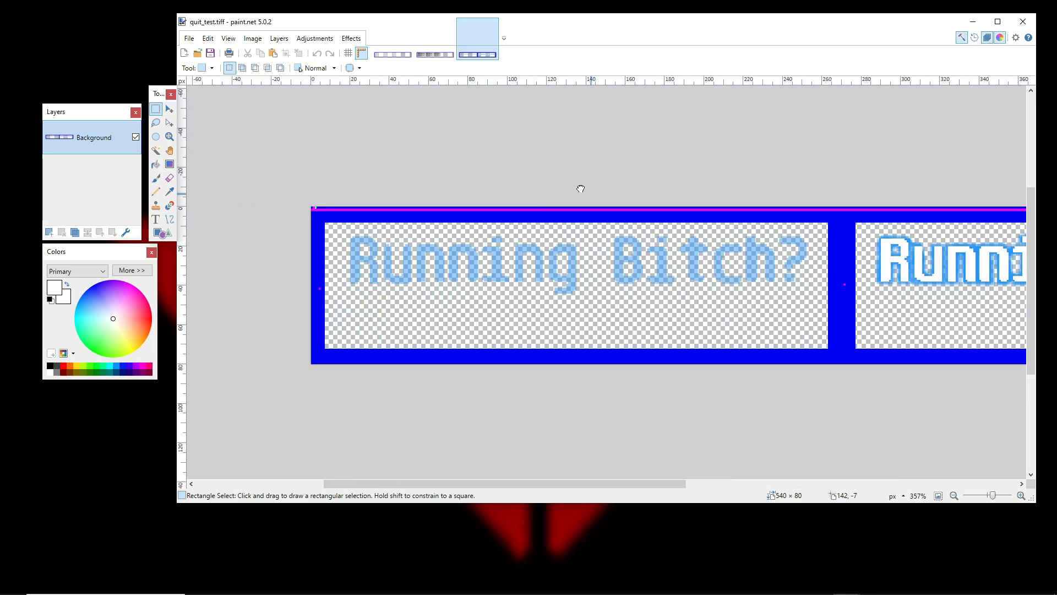
left_click_drag(581, 188, 528, 168)
left_click(491, 25)
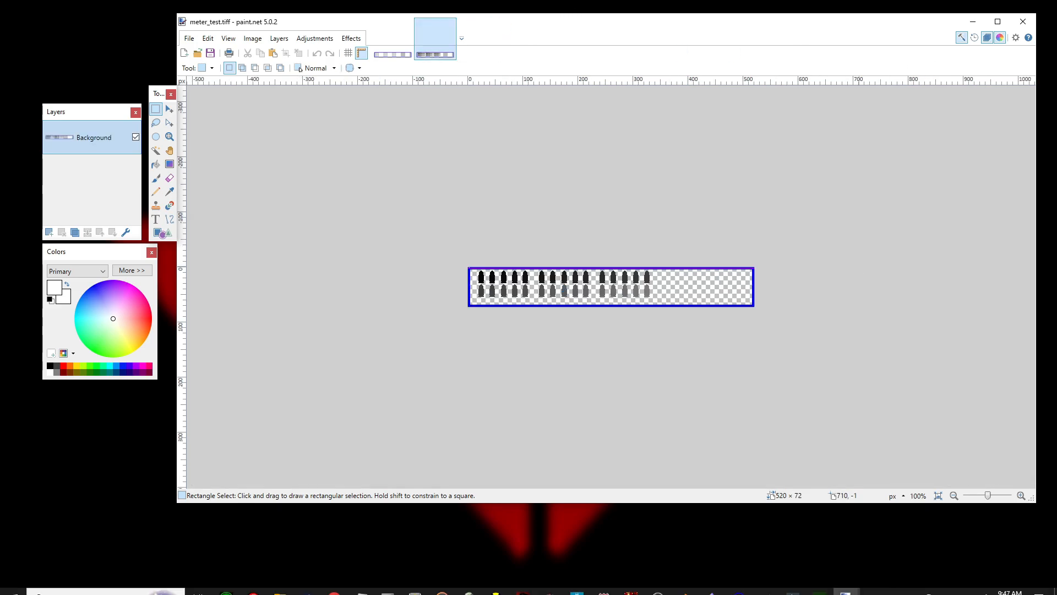
Switch to Guerilla and open the bitmap viewer for the Crosshairs block's hud_reticles bitmap.
key("alt+Tab")
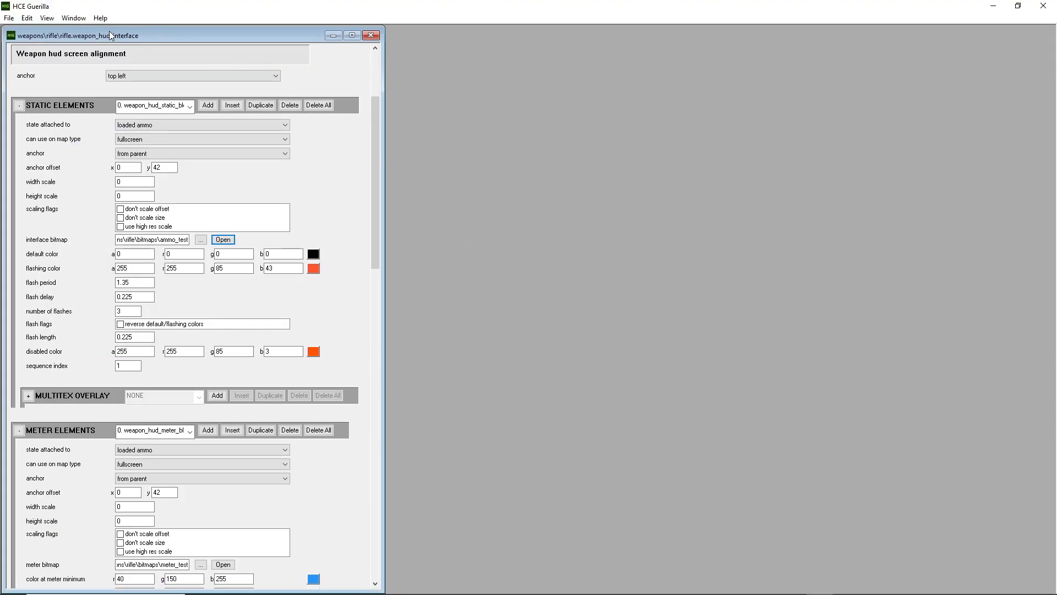
left_click_drag(372, 127, 354, 397)
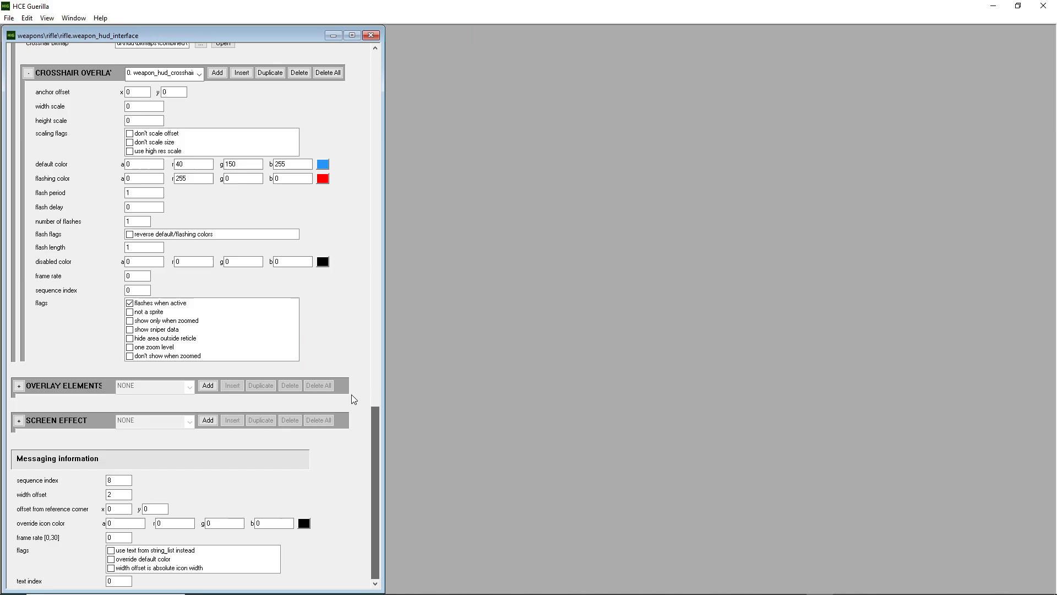
scroll(354, 214, "up", 3)
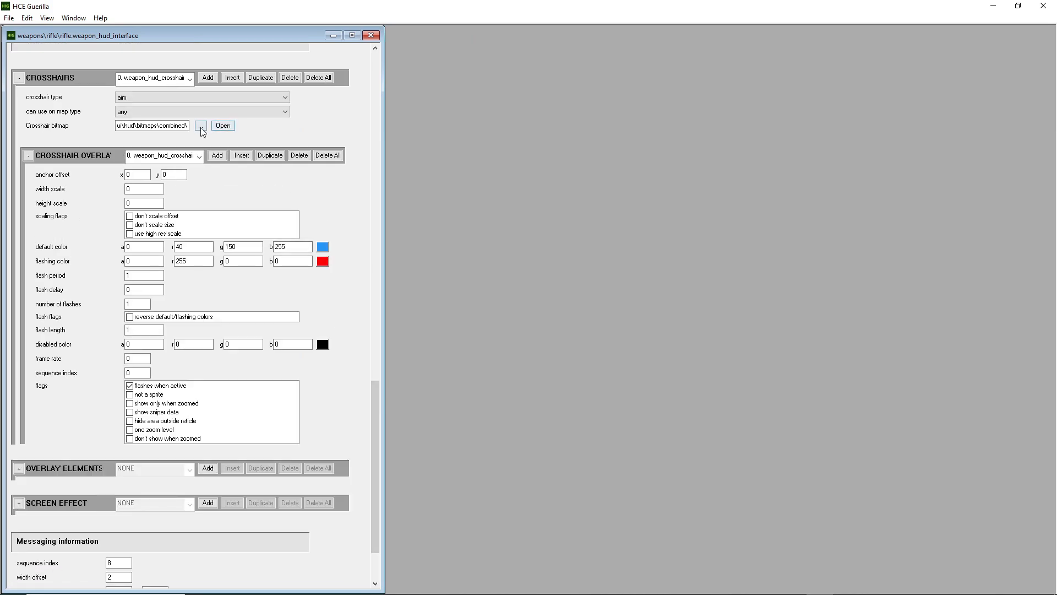
left_click(223, 127)
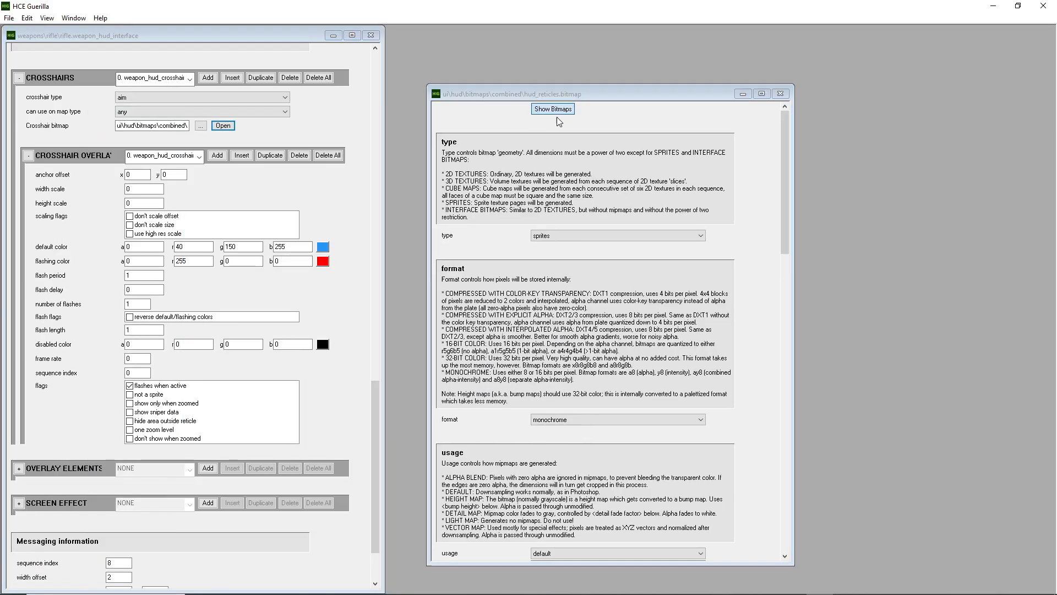
left_click(555, 110)
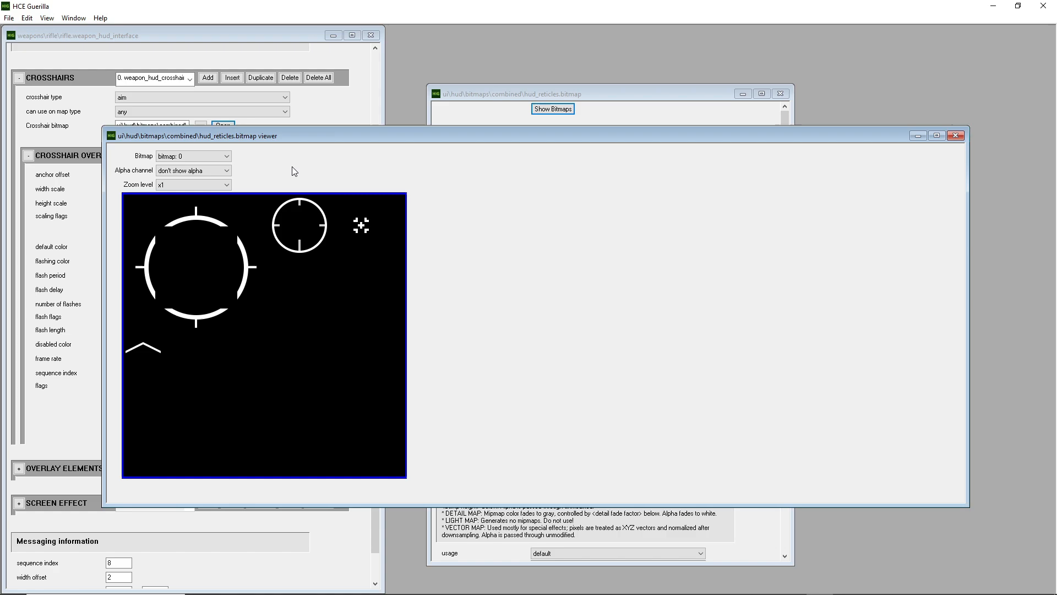
View the source image of hud_reticles down to its last reticle, and close the viewer and the bitmap tag.
left_click(208, 157)
left_click(166, 266)
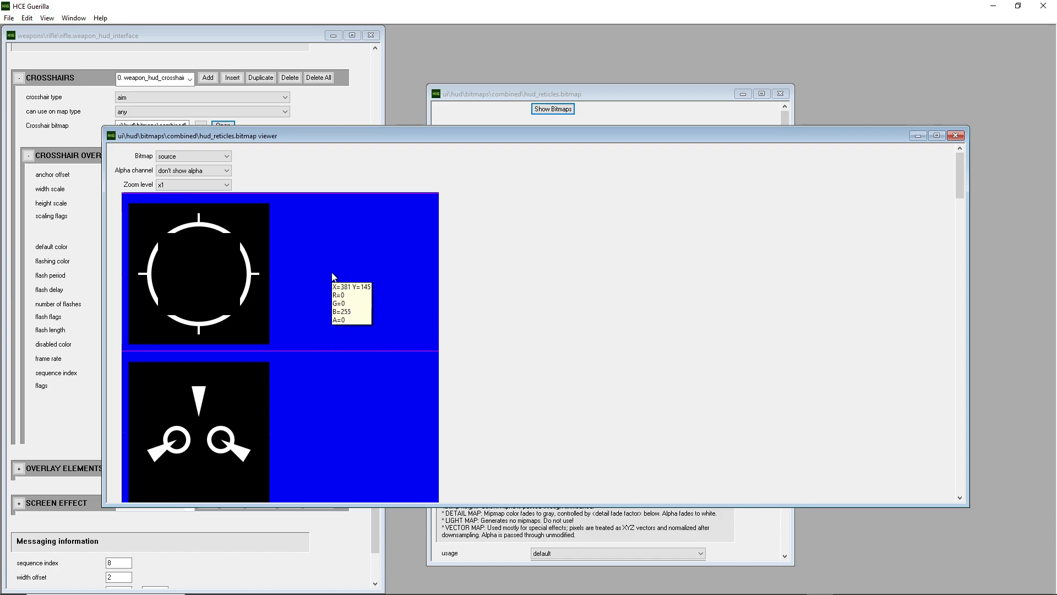
scroll(332, 277, "down", 10)
scroll(334, 277, "down", 10)
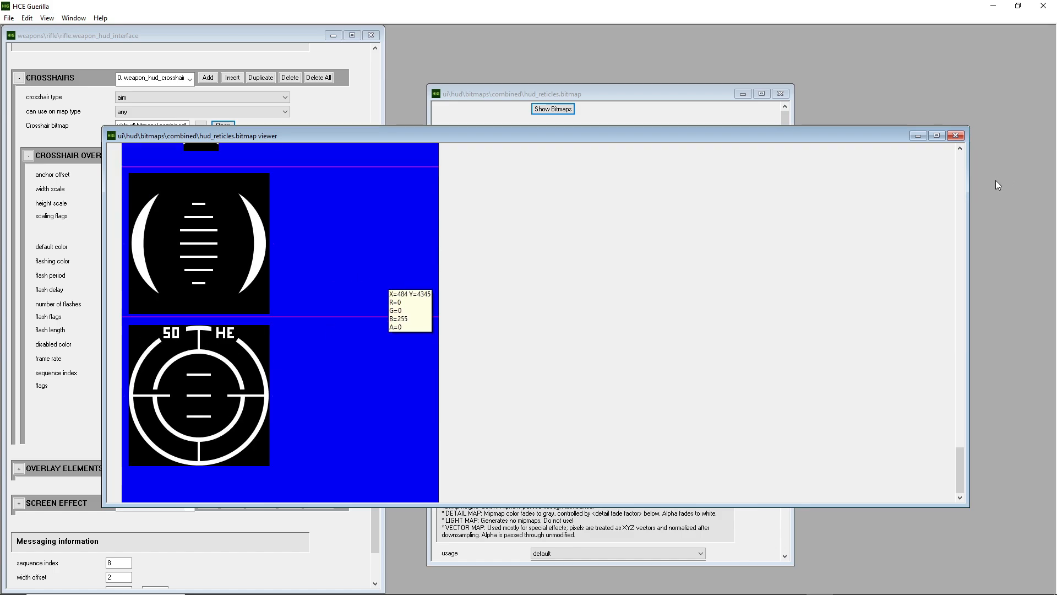
left_click(956, 136)
left_click(780, 94)
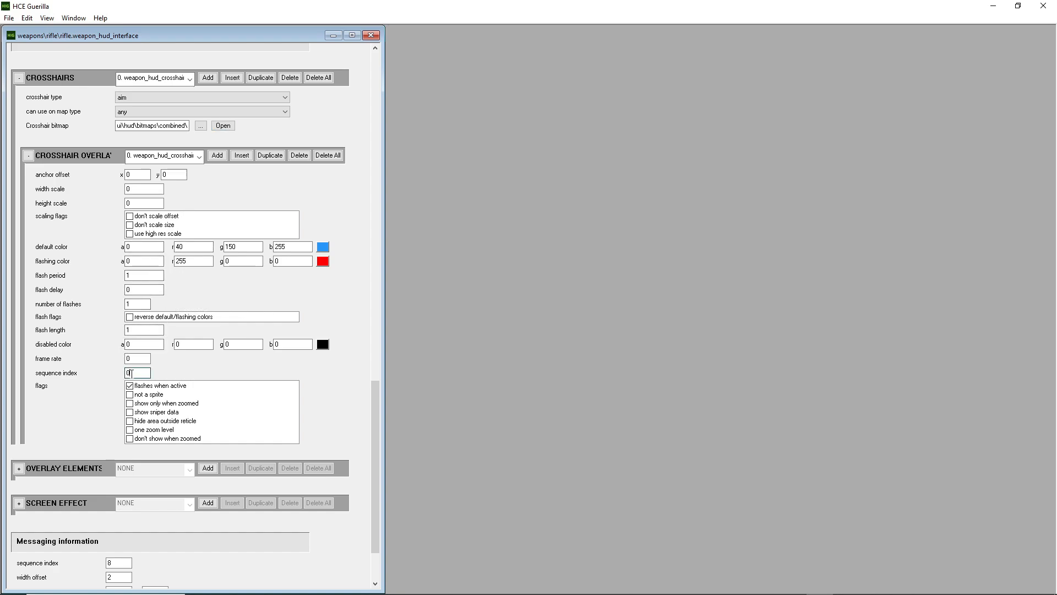
Mark the crosshair overlay's sequence index and reopen the bitmap viewer for hud_reticles.
left_click_drag(141, 373, 112, 375)
left_click(150, 373)
left_click(243, 165)
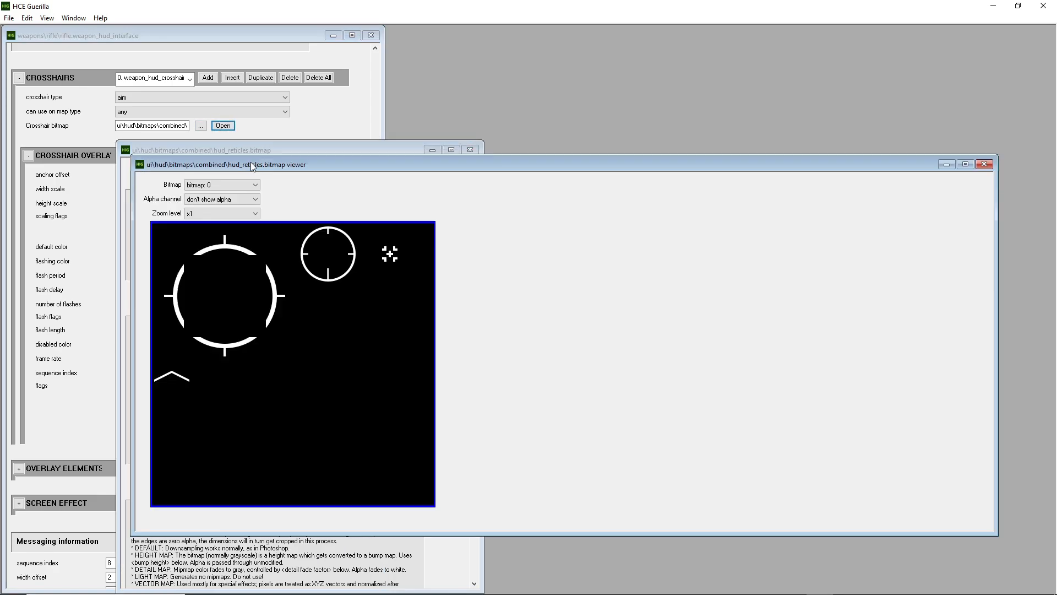
Show the alpha channel of bitmap 0 in the hud_reticles viewer, and hide it again.
left_click(244, 198)
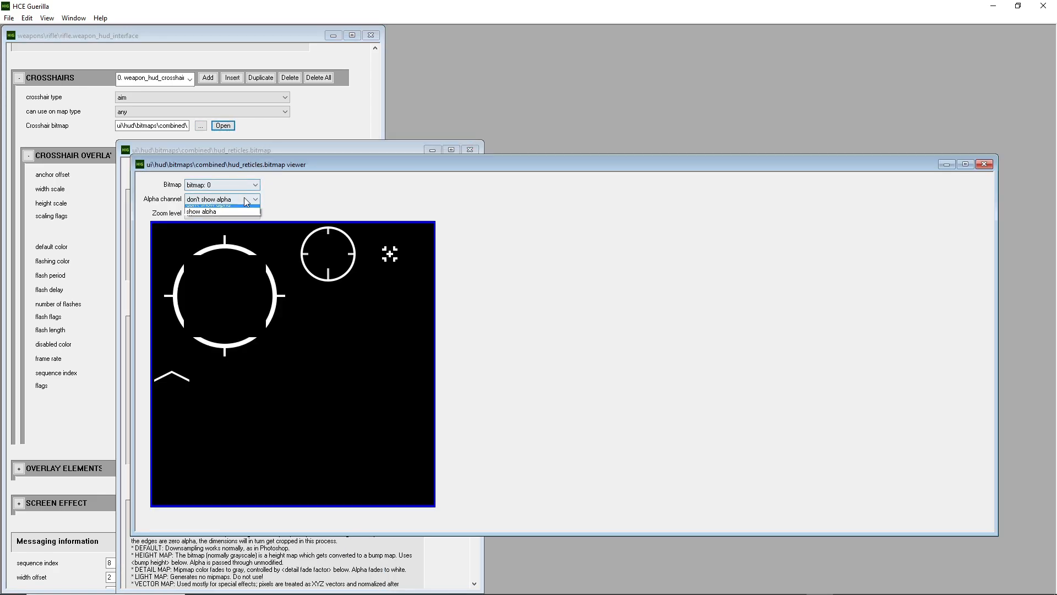
left_click(206, 208)
left_click(205, 199)
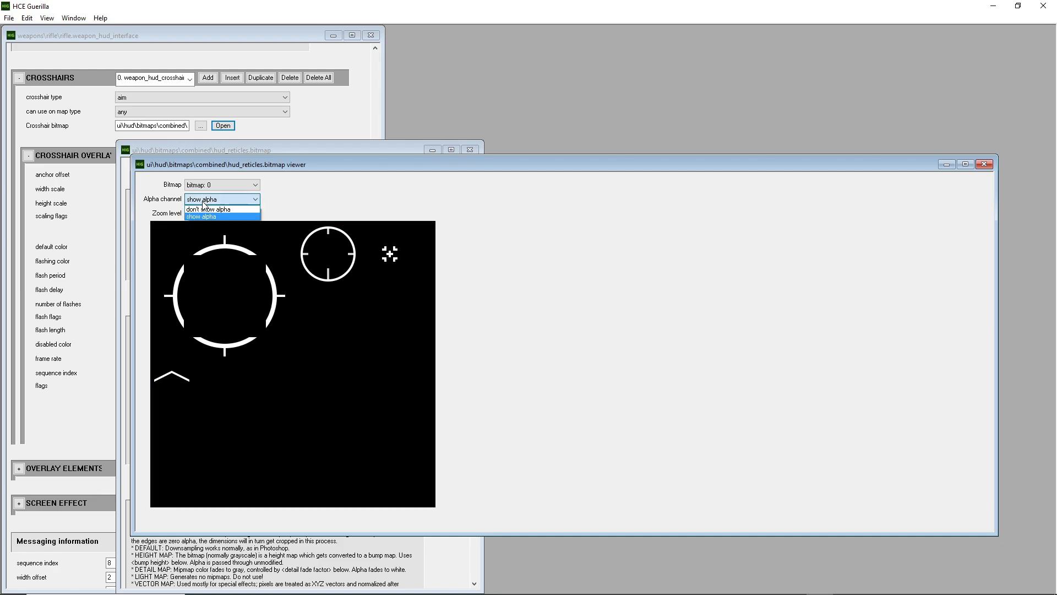
left_click(212, 216)
Examine the first several reticle rows in the hud_reticles source image, and close the viewer and the bitmap tag.
left_click(220, 185)
left_click(220, 295)
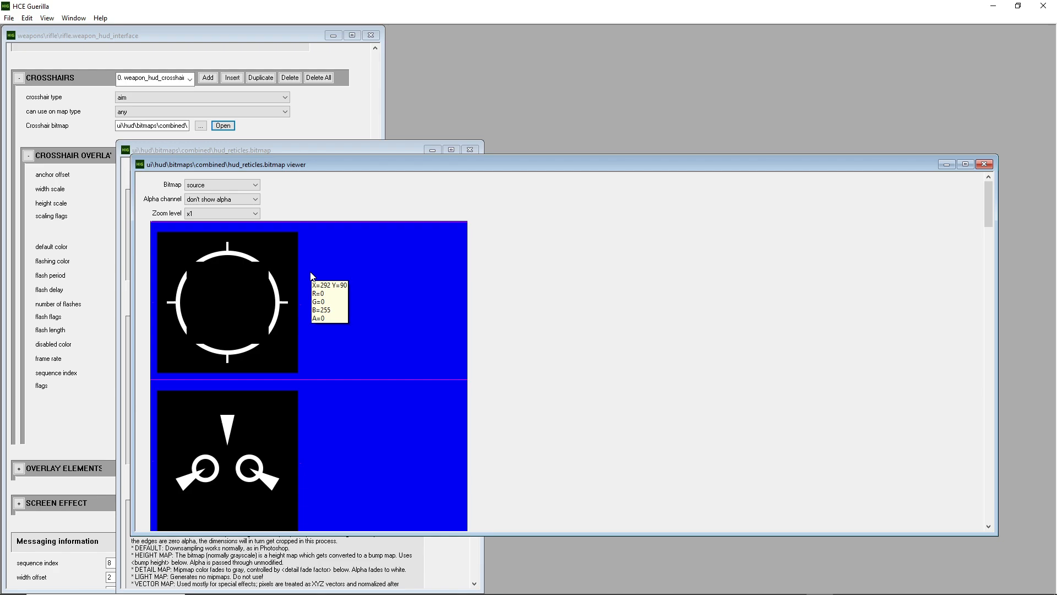
scroll(325, 319, "down", 6)
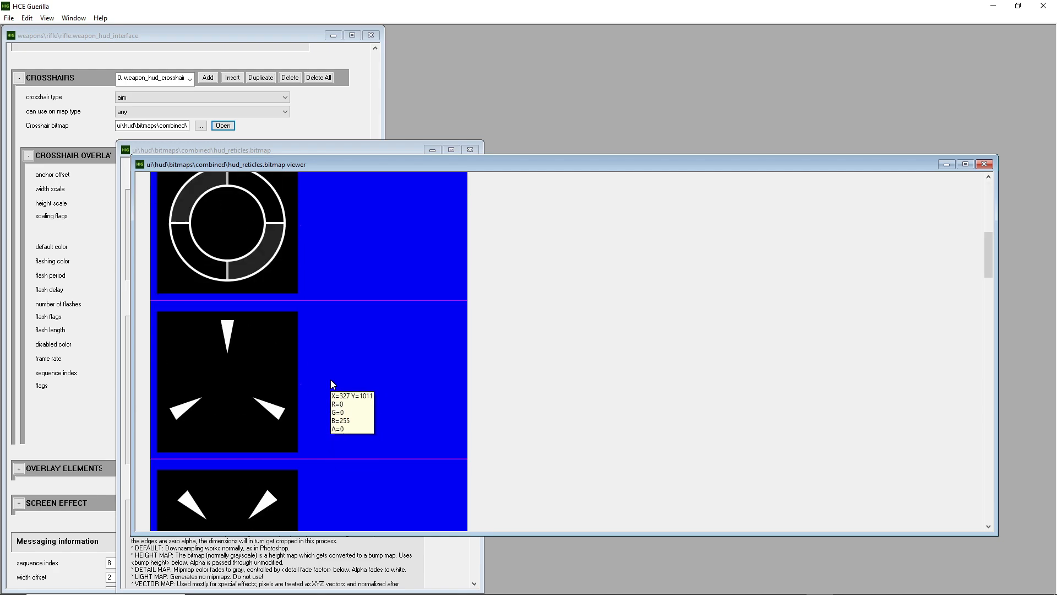
scroll(333, 384, "up", 6)
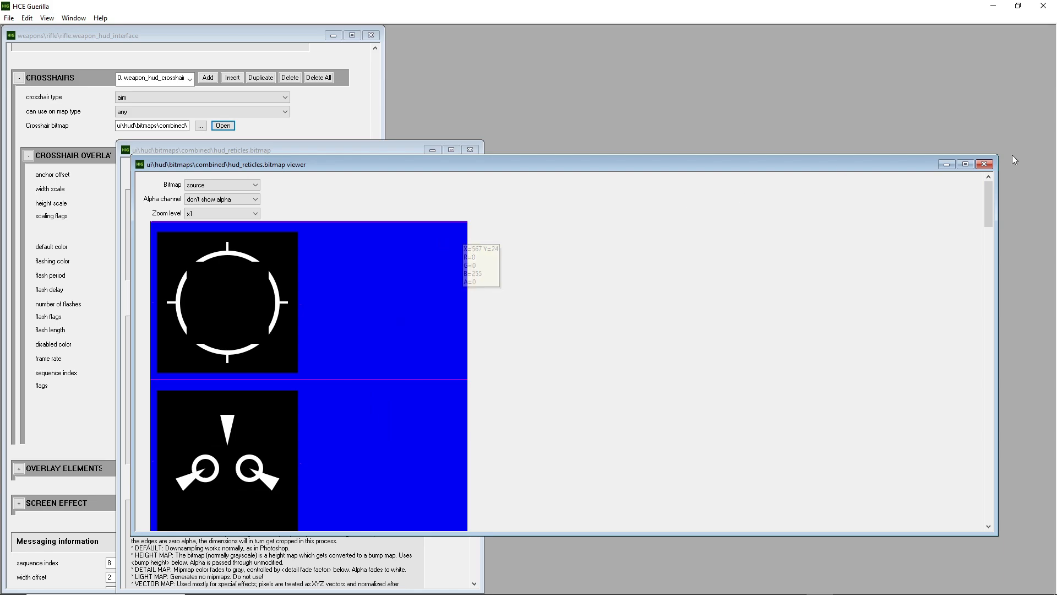
left_click(984, 164)
left_click(474, 150)
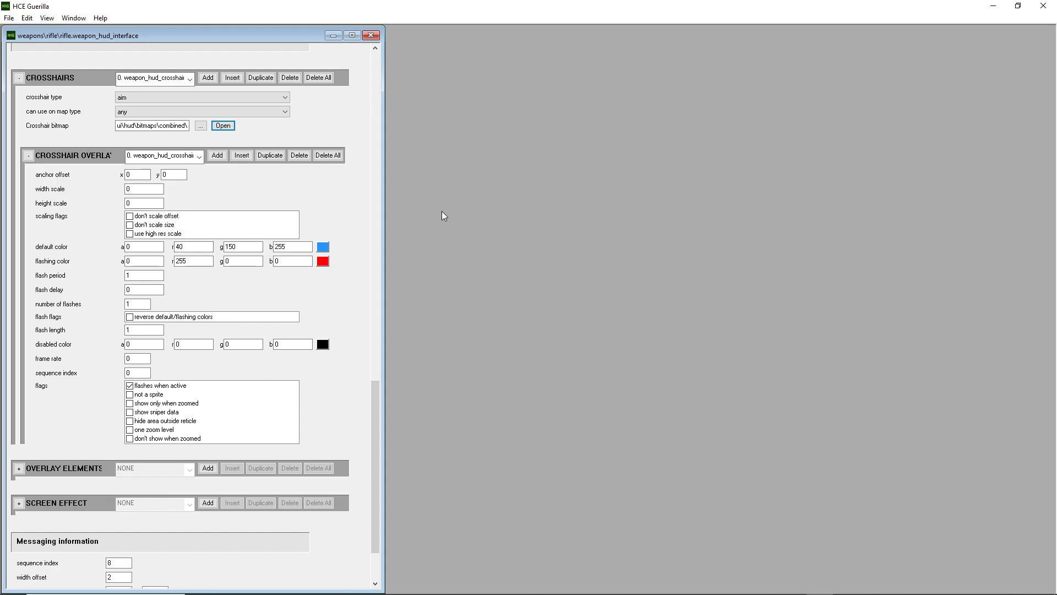
Mark the crosshair overlay's sequence index, and switch to paint.net to view meter_test.tiff up close.
left_click(149, 373)
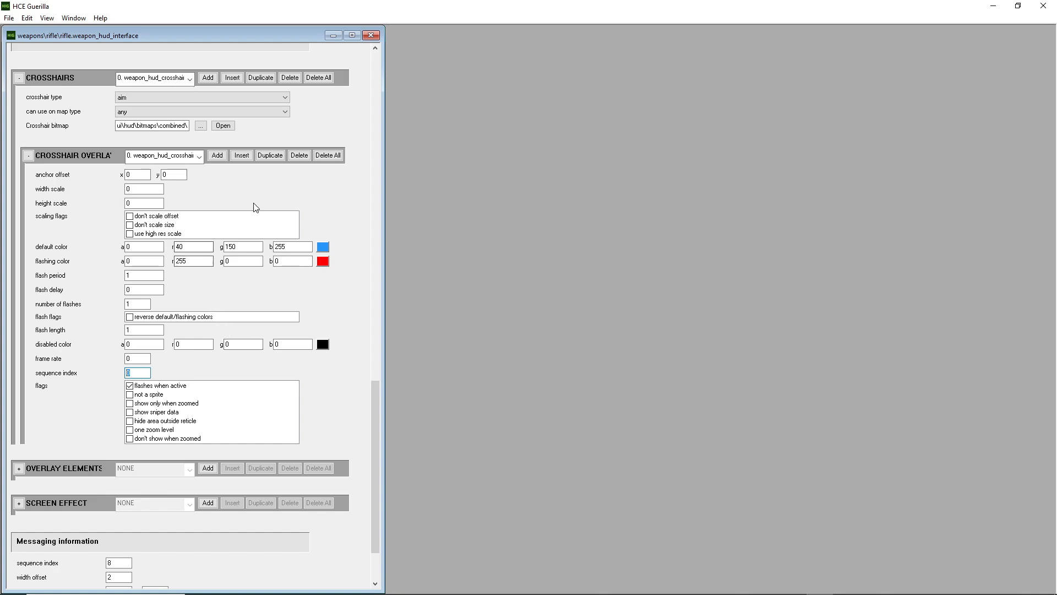
left_click(994, 6)
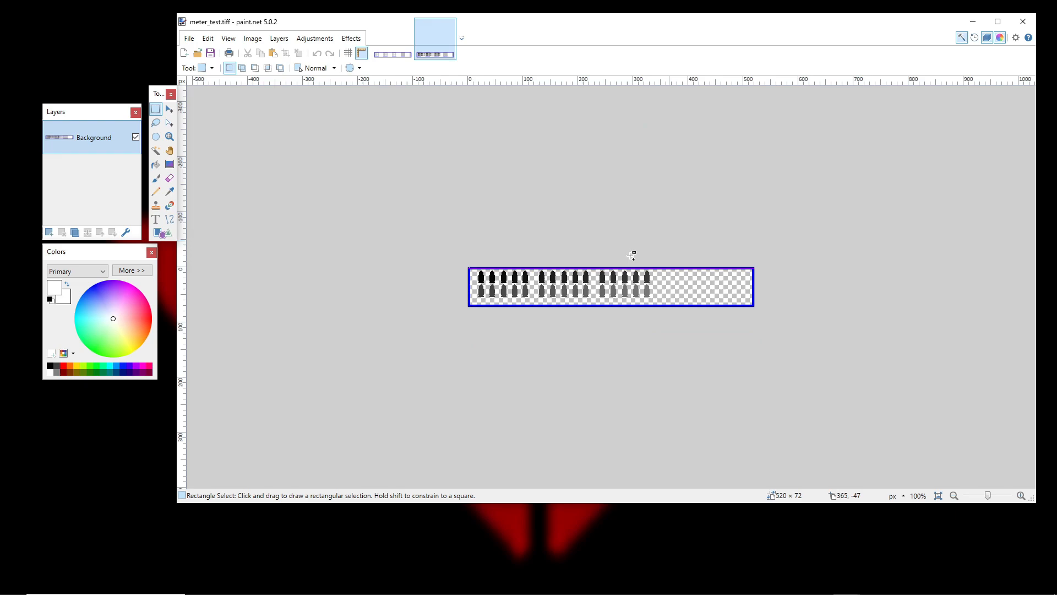
scroll(484, 272, "up", 5)
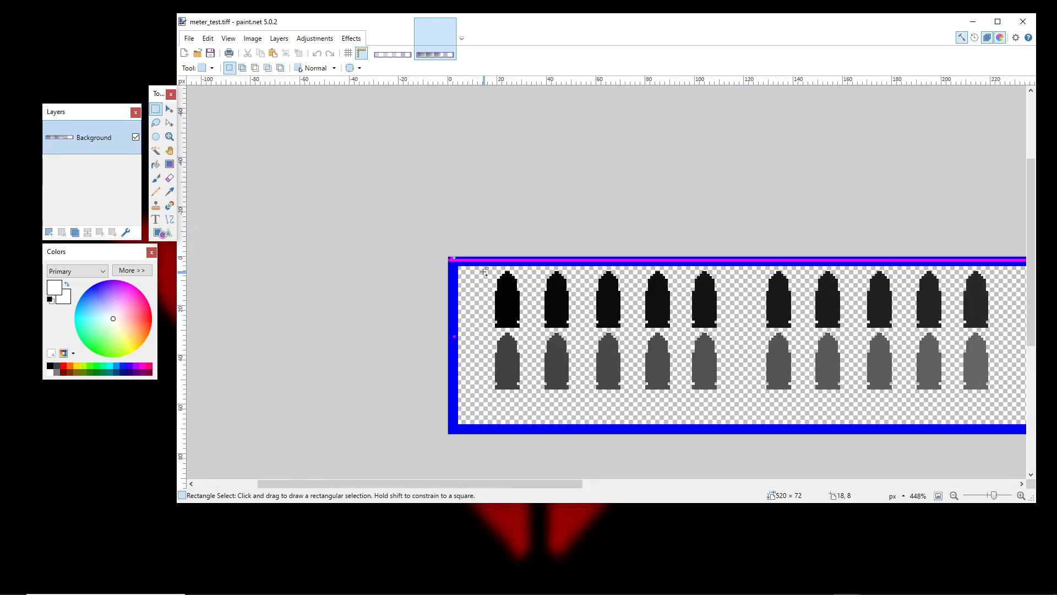
Bring up ammo_test.tiff and select the single cyan pixel in the blue strip at the image's upper-left corner.
left_click(393, 55)
scroll(477, 294, "up", 5)
scroll(477, 293, "up", 8)
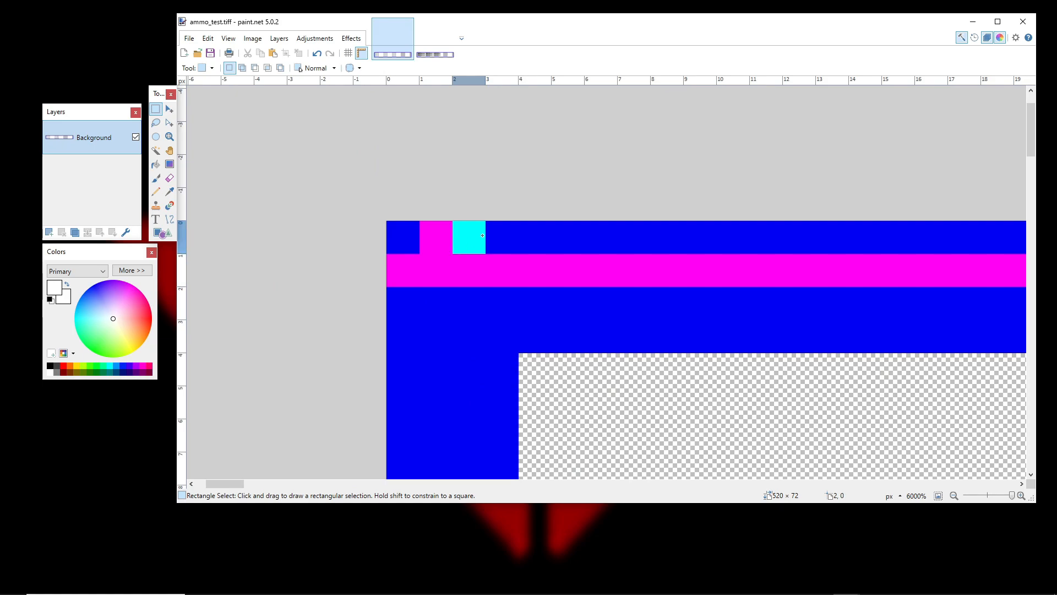
left_click_drag(455, 252, 480, 227)
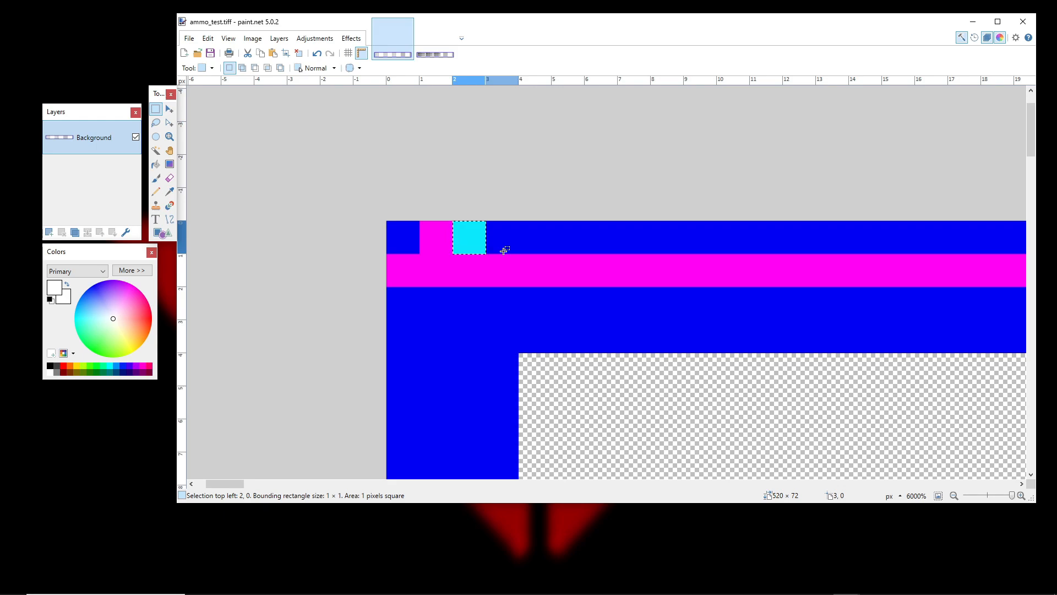
scroll(505, 252, "down", 3)
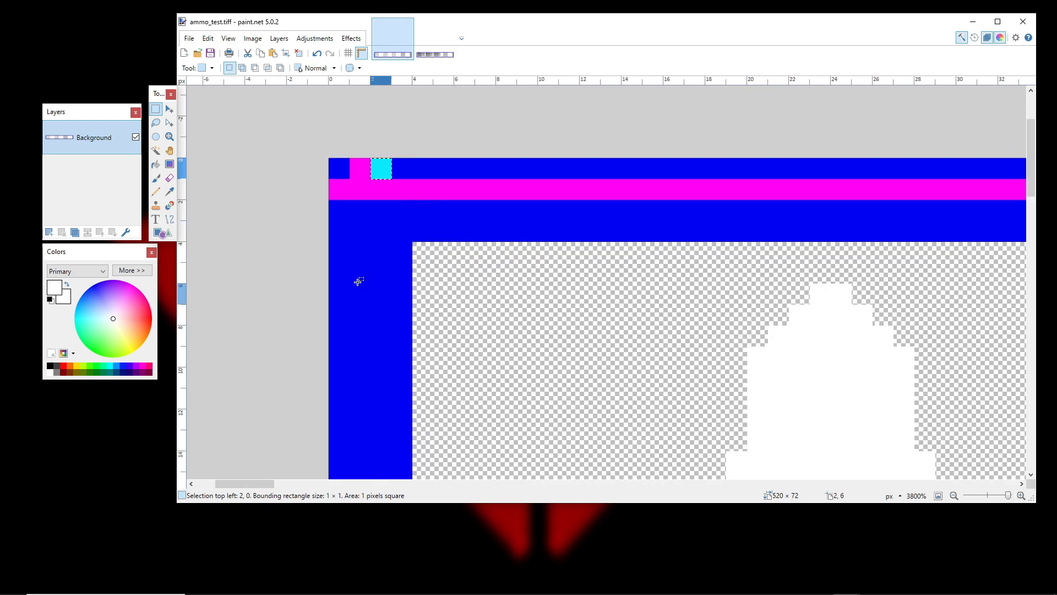
Sample the cyan marker pixel's colour and scribble with the Pencil in the transparent area beside the first bullet.
left_click(170, 192)
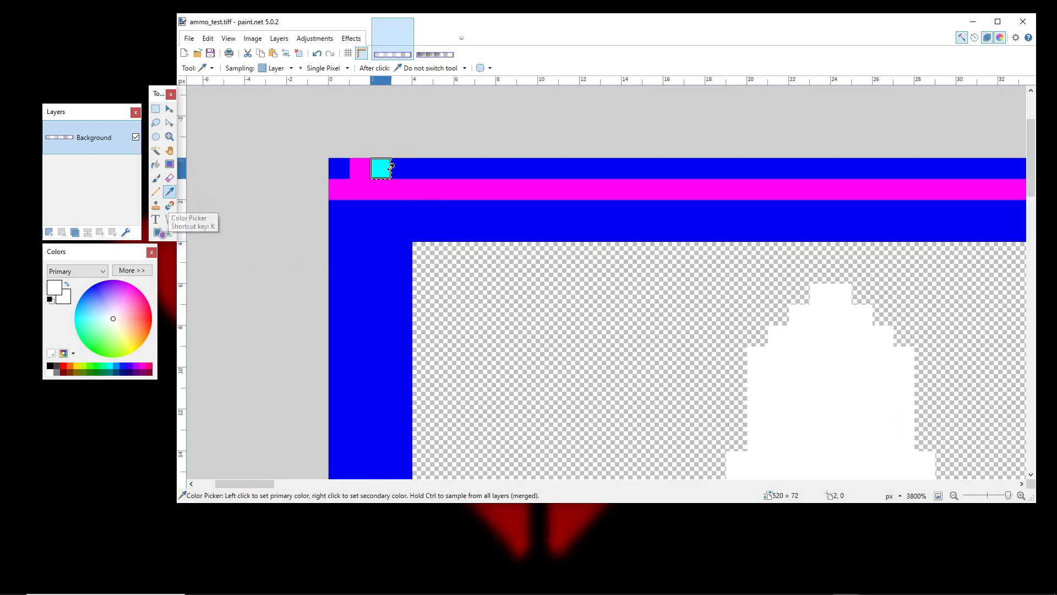
left_click(156, 191)
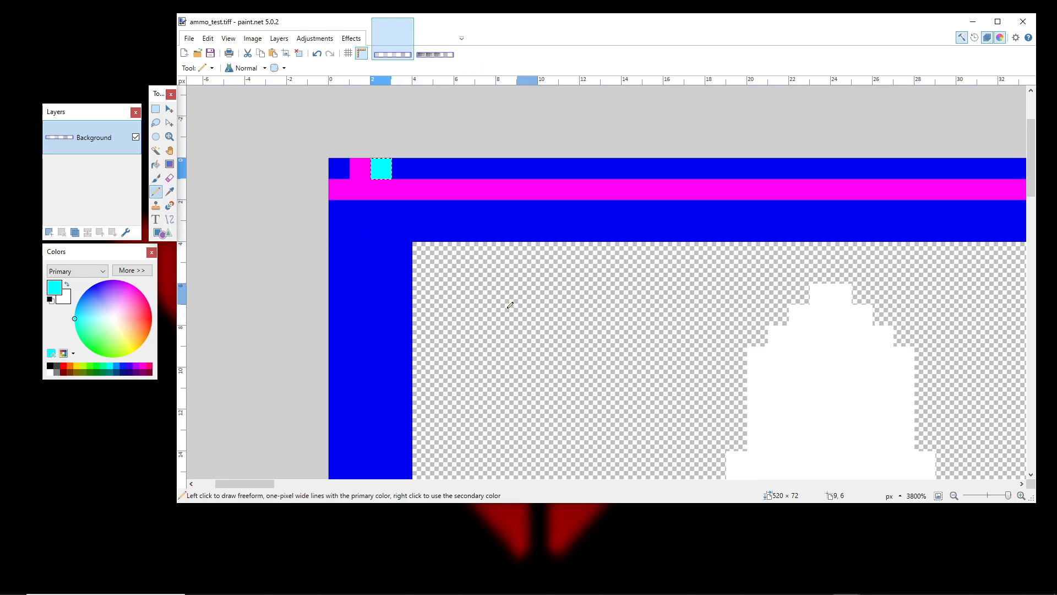
scroll(528, 300, "down", 2)
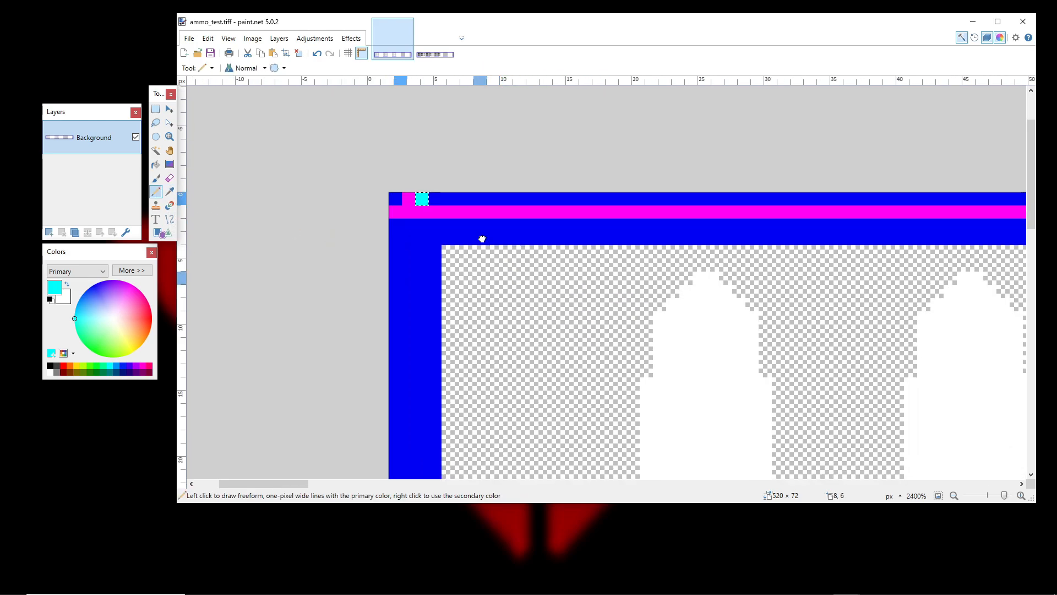
left_click(156, 109)
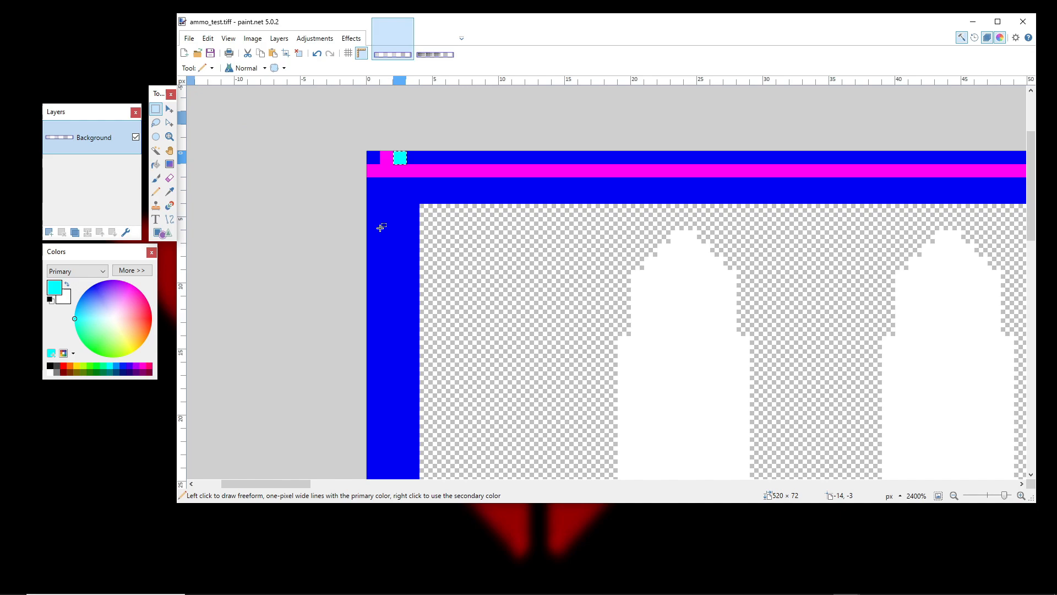
left_click(156, 191)
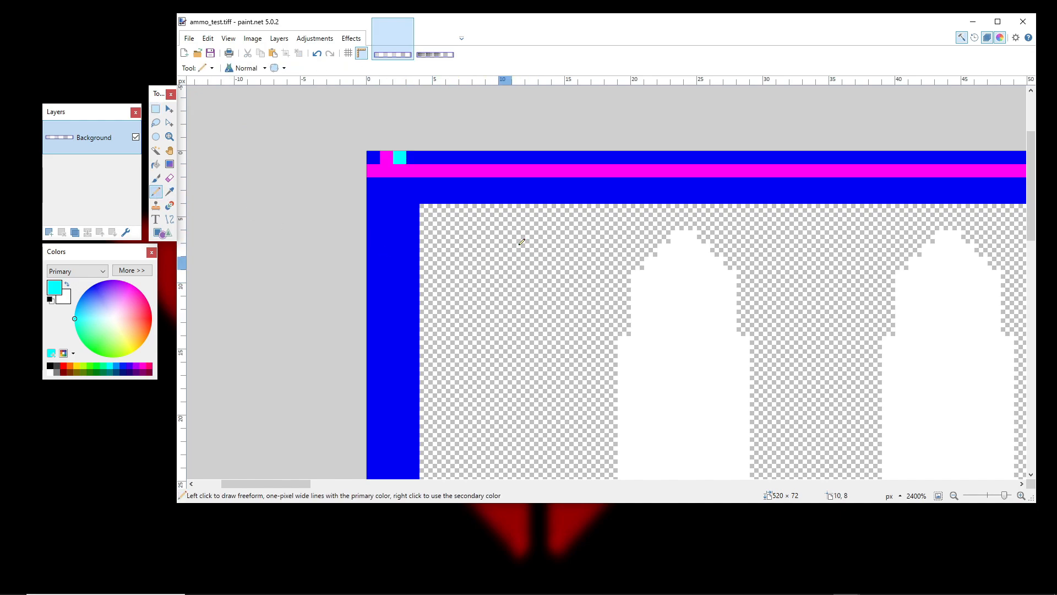
mouse_move(479, 251)
left_mouse_down()
mouse_move(523, 256)
mouse_move(474, 320)
mouse_move(505, 274)
left_mouse_up()
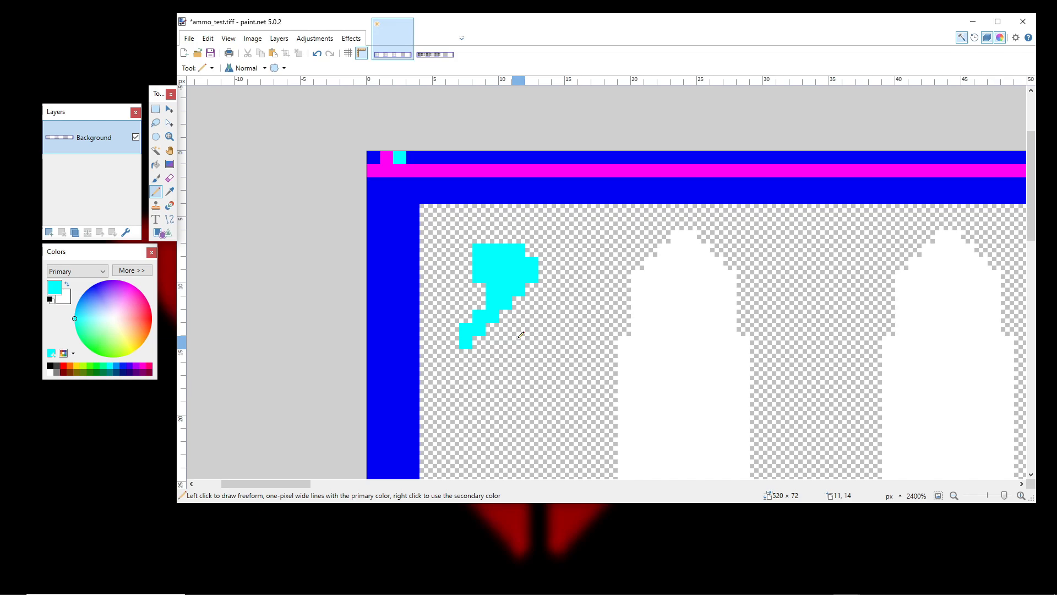
scroll(521, 334, "down", 4)
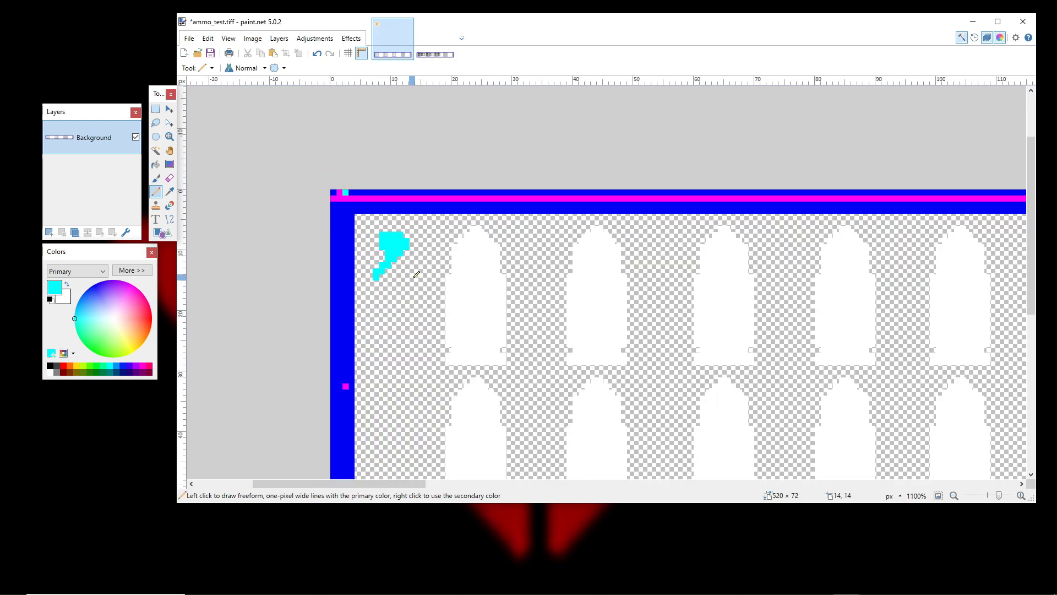
scroll(417, 273, "up", 4)
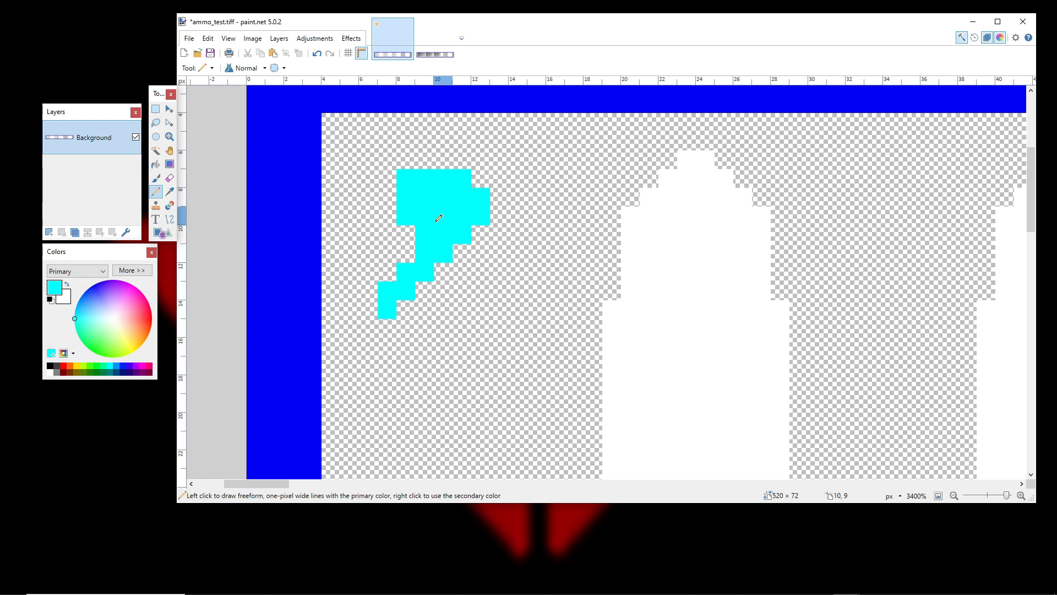
Undo all the cyan pencil strokes in ammo_test.tiff.
key("ctrl+z")
key("ctrl+z")
key("ctrl+z")
key("ctrl+z")
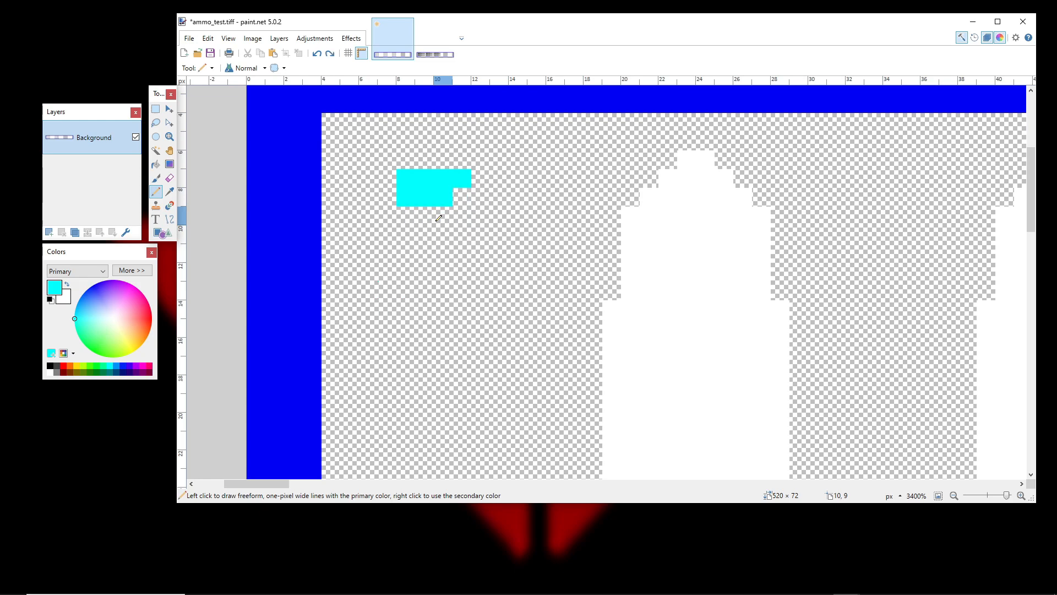
key("ctrl+z")
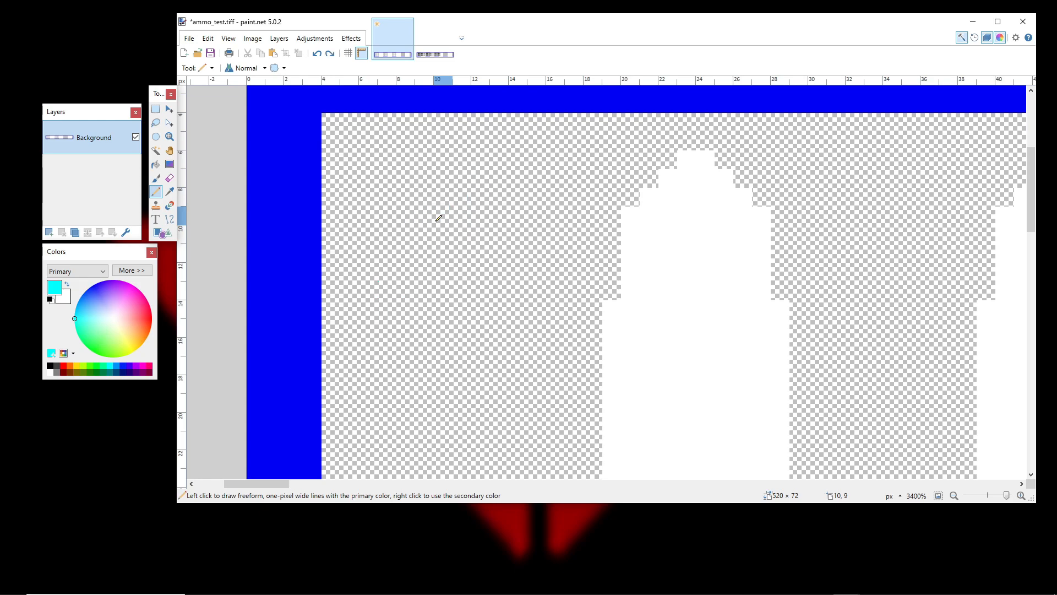
Select the area inside the blue border, about 512 × 65 px, reselect about 179 × 69 px beyond the last bullets, and deselect.
left_click(156, 109)
left_click_drag(325, 116, 991, 406)
scroll(771, 308, "down", 8)
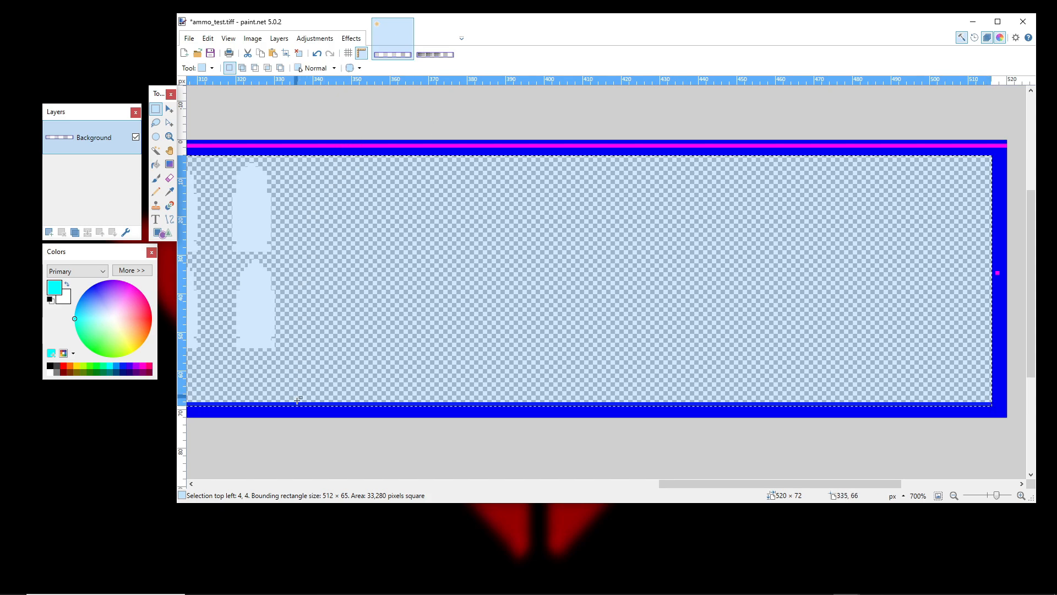
left_click_drag(310, 414, 999, 151)
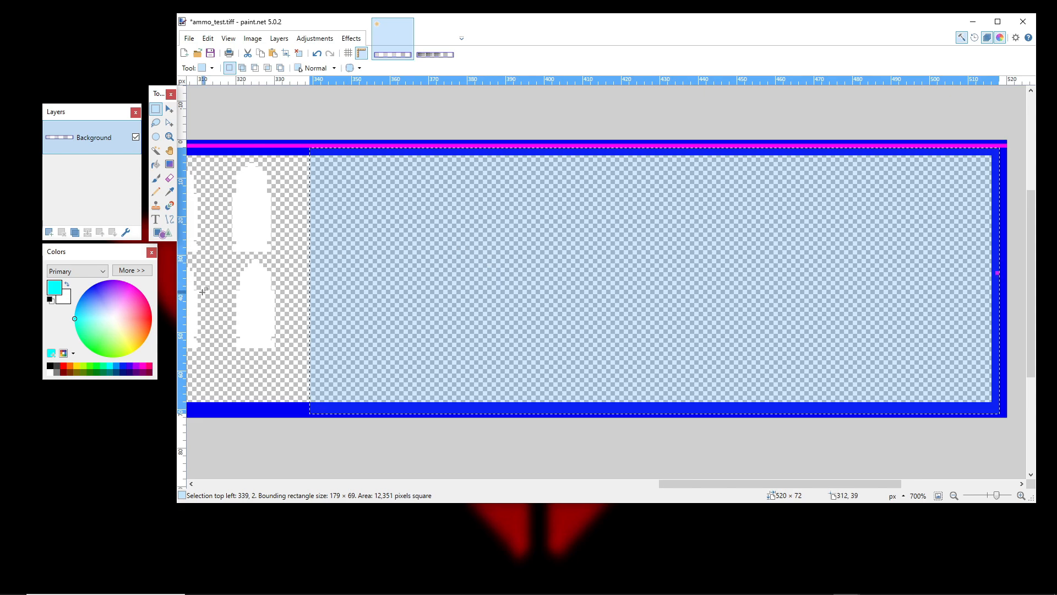
left_click(449, 284)
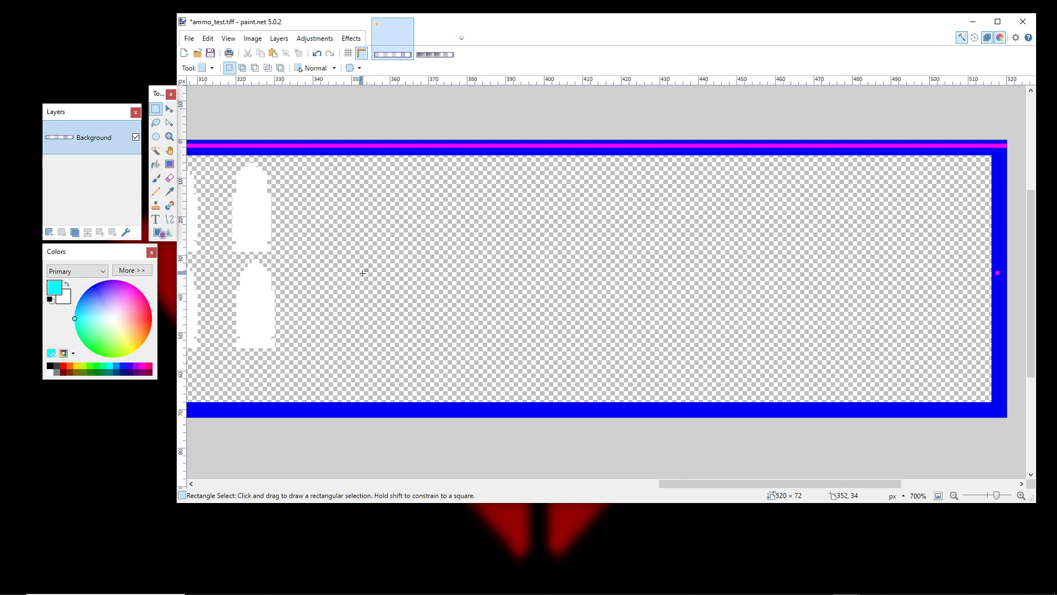
Select an empty area of about 31 × 12 px in the lower-left corner inside the blue border, below the bullets.
scroll(378, 253, "down", 2)
scroll(652, 273, "down", 1)
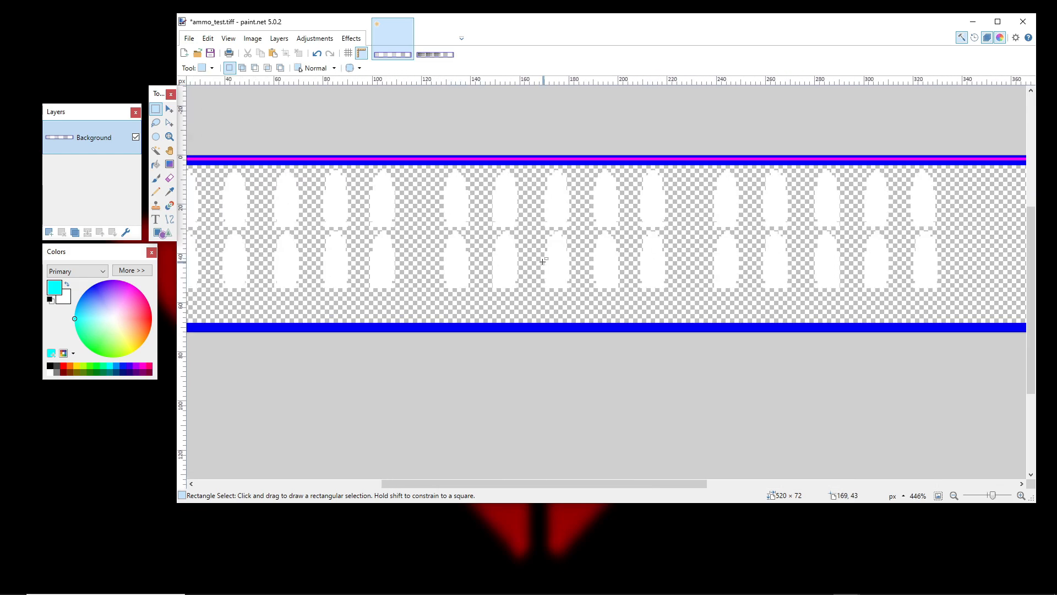
scroll(544, 261, "down", 2)
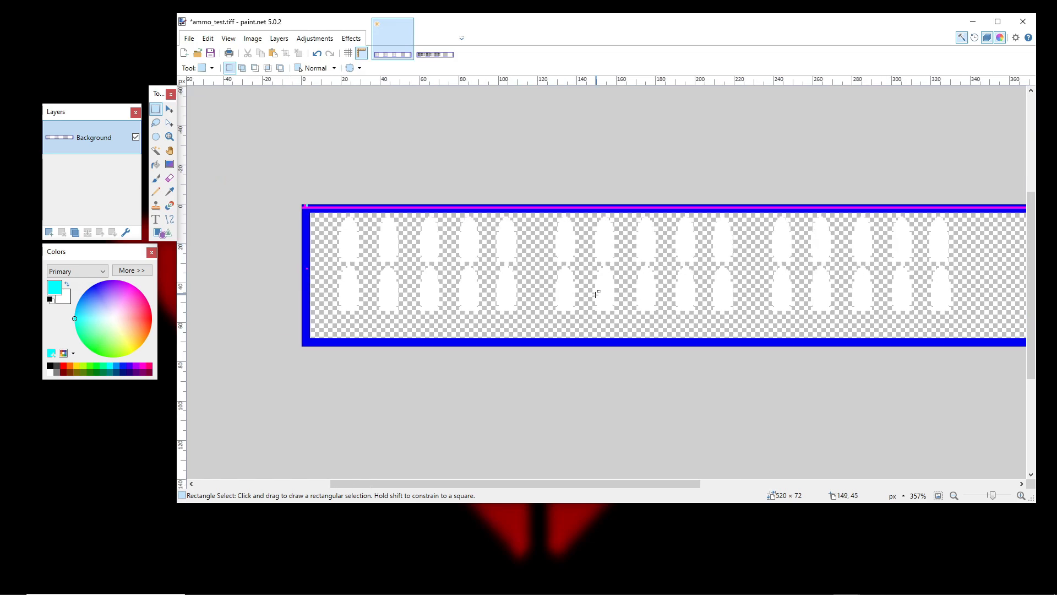
left_click_drag(662, 290, 542, 288)
scroll(573, 279, "down", 1)
scroll(569, 292, "down", 1)
scroll(541, 288, "up", 6)
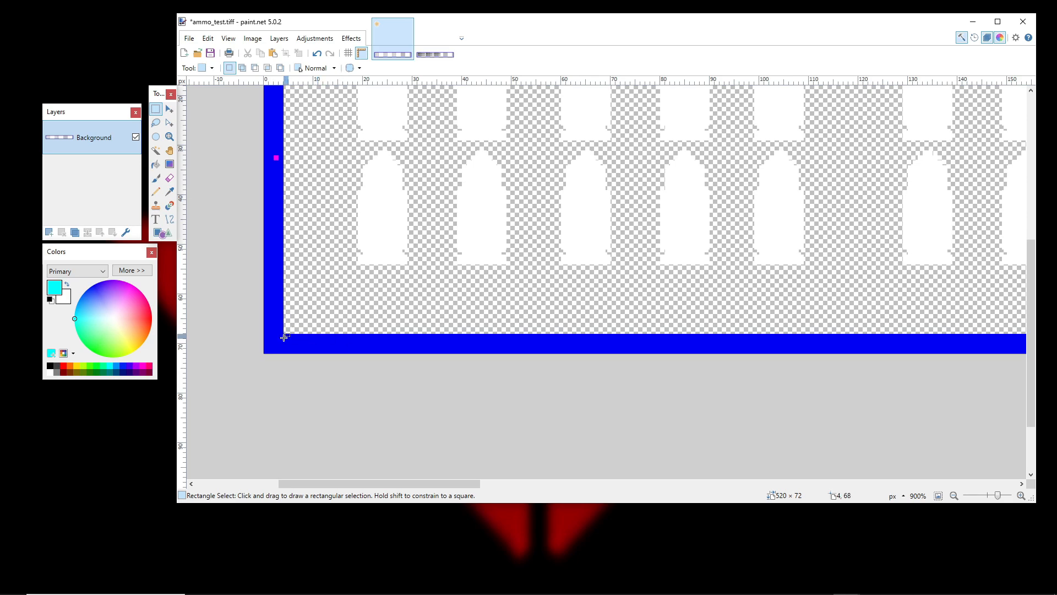
left_click_drag(284, 333, 436, 274)
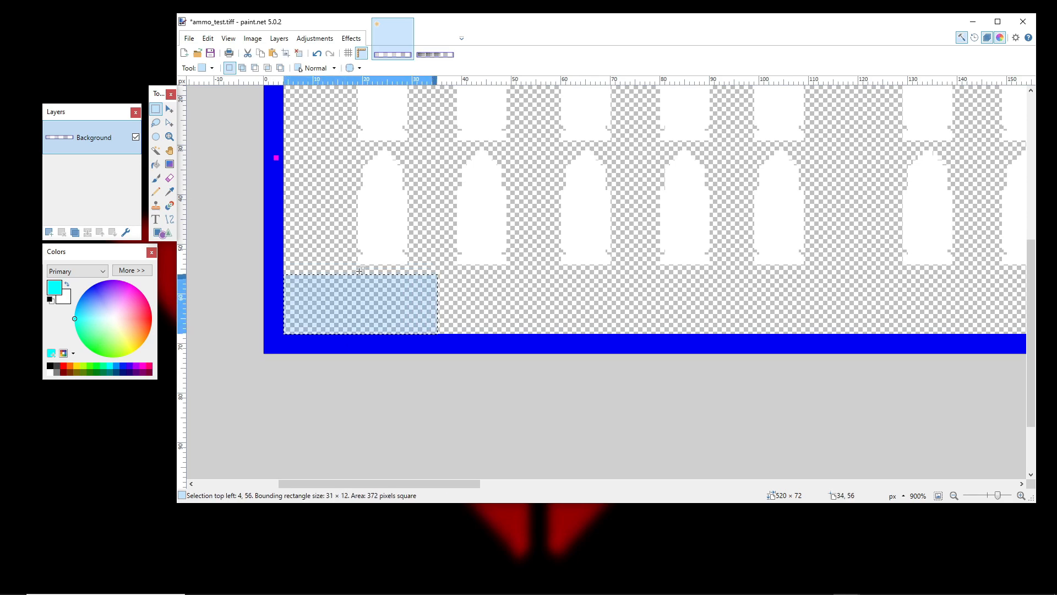
Sample the selected transparent area with the Color Picker, showing the full colour and opacity values, and clear the selection.
left_click(169, 191)
left_click(127, 271)
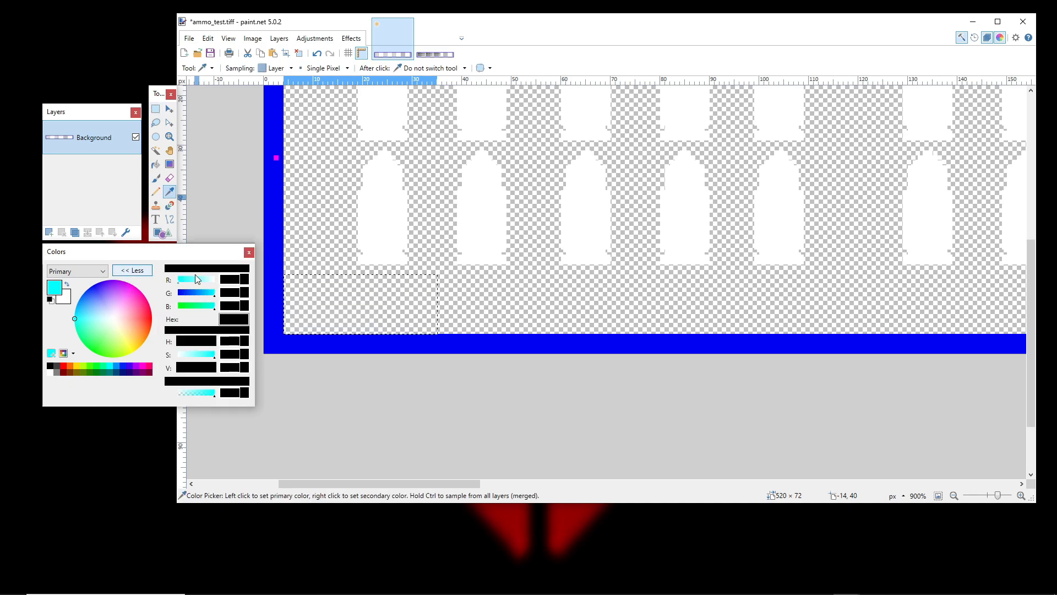
left_click(380, 296)
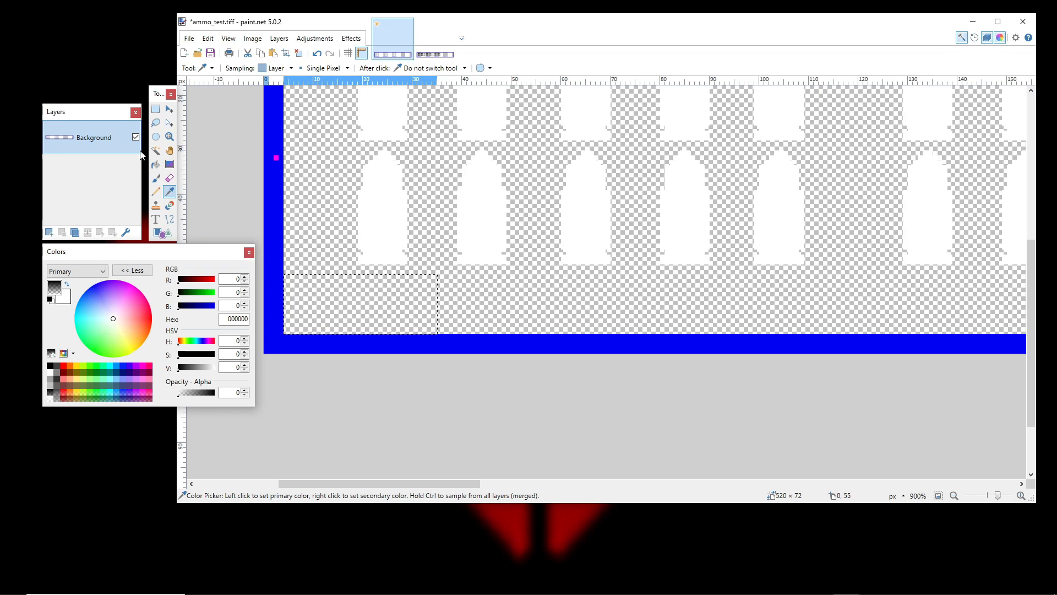
left_click(155, 109)
left_click(315, 247)
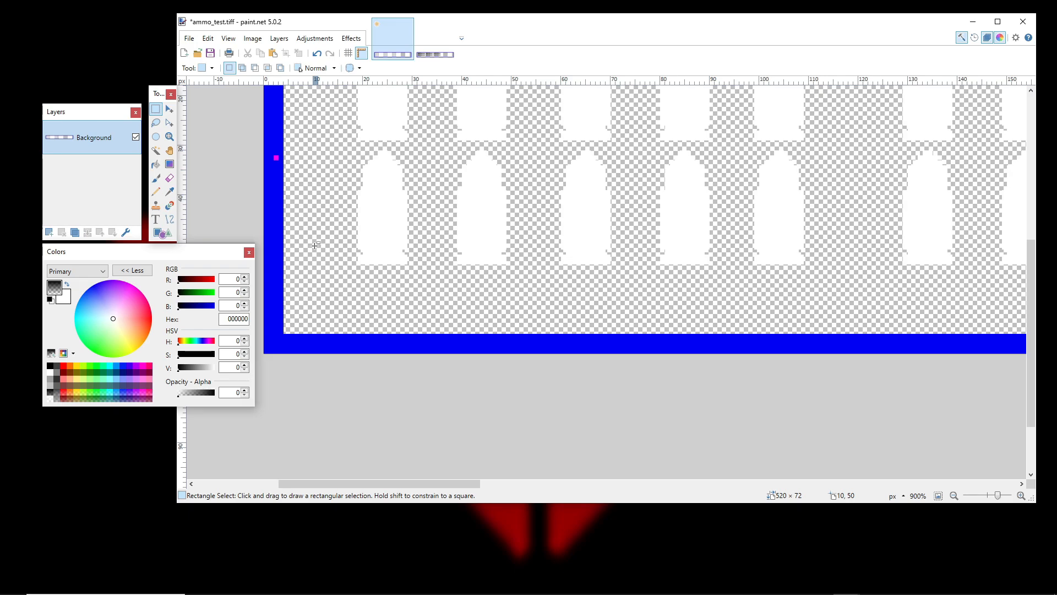
Sample the white of the first bullet with the Color Picker and mark its opacity value.
scroll(335, 298, "up", 3)
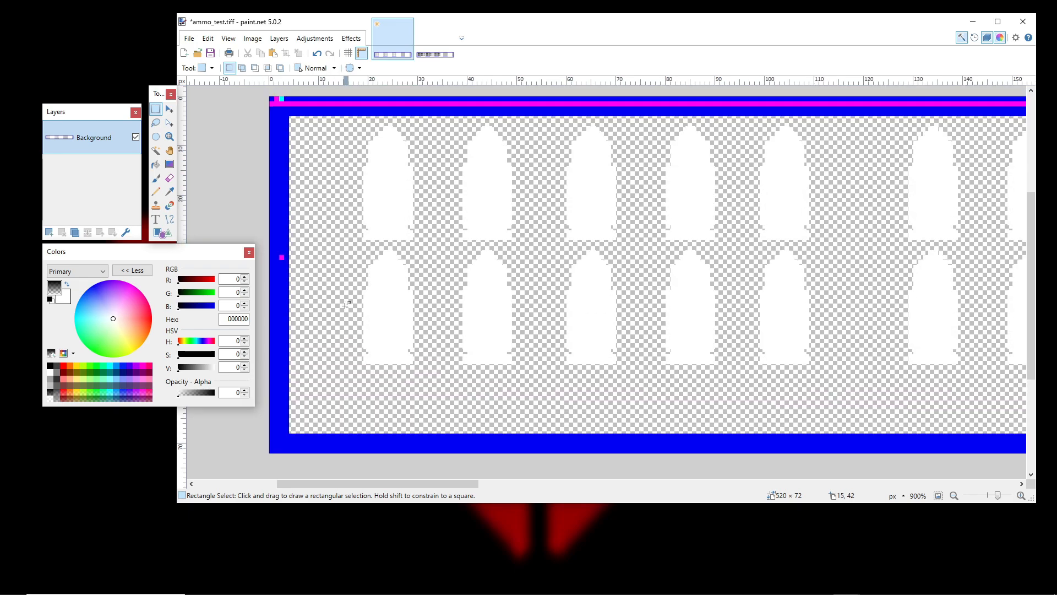
scroll(331, 297, "up", 2)
scroll(386, 309, "down", 1)
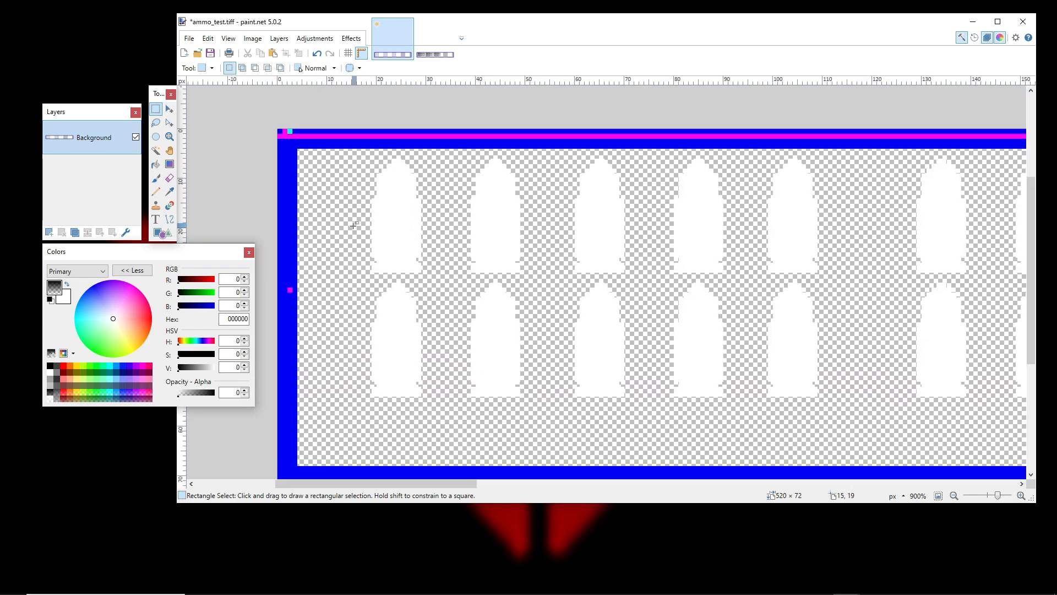
scroll(347, 222, "up", 5)
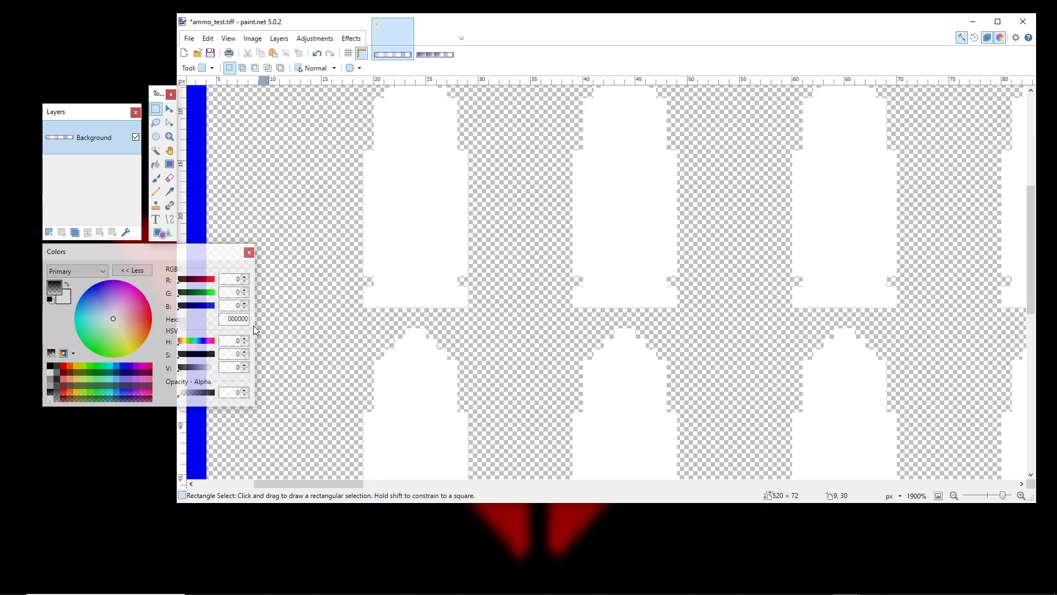
left_click(170, 191)
left_click(389, 229)
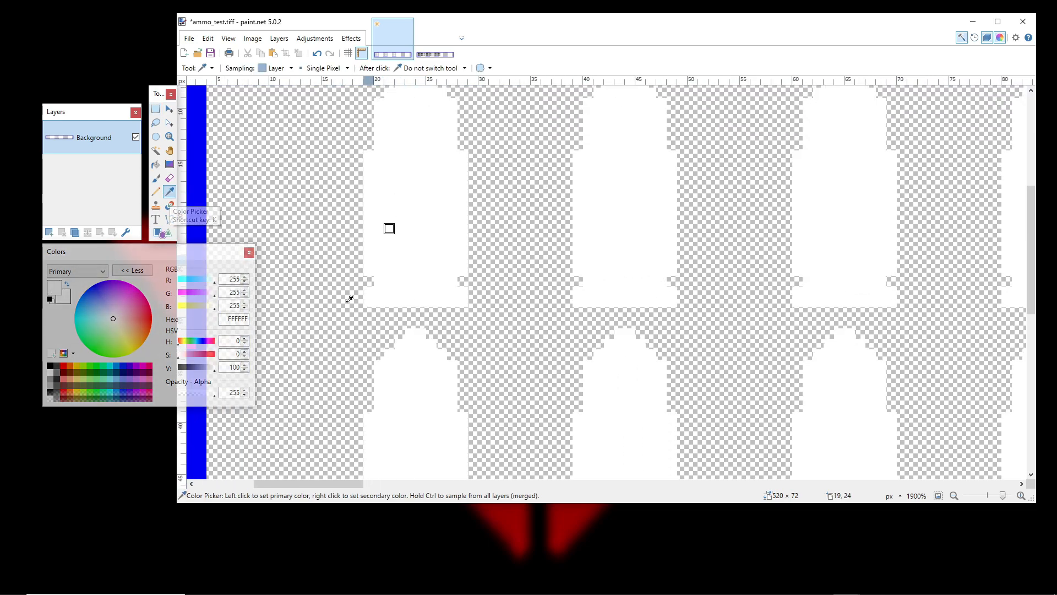
double_click(231, 392)
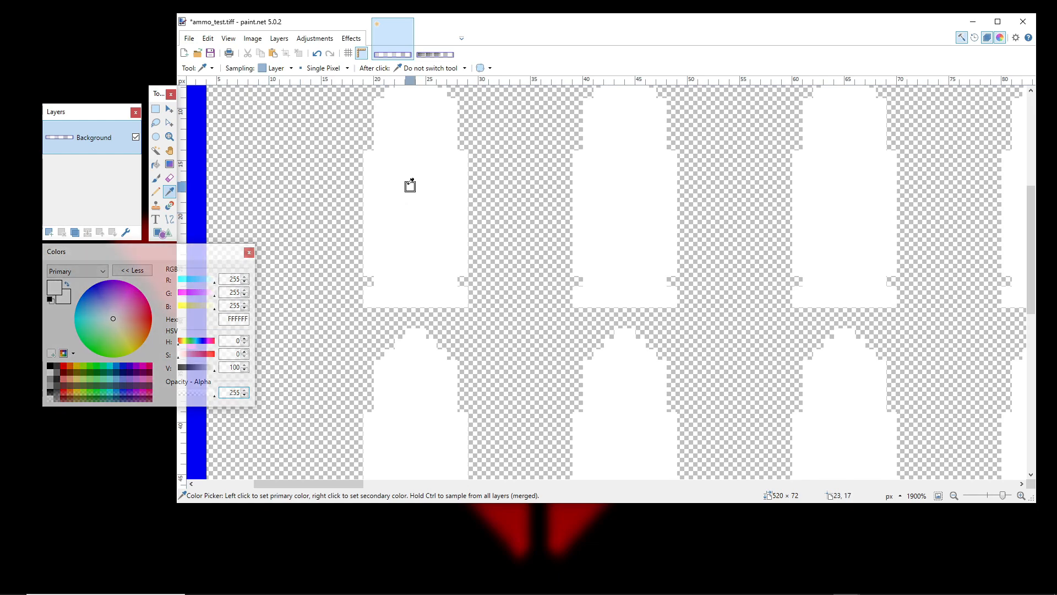
Select the first bullet of the upper row with a rectangle of about 12 × 23 px.
scroll(396, 240, "down", 1)
scroll(394, 243, "up", 2)
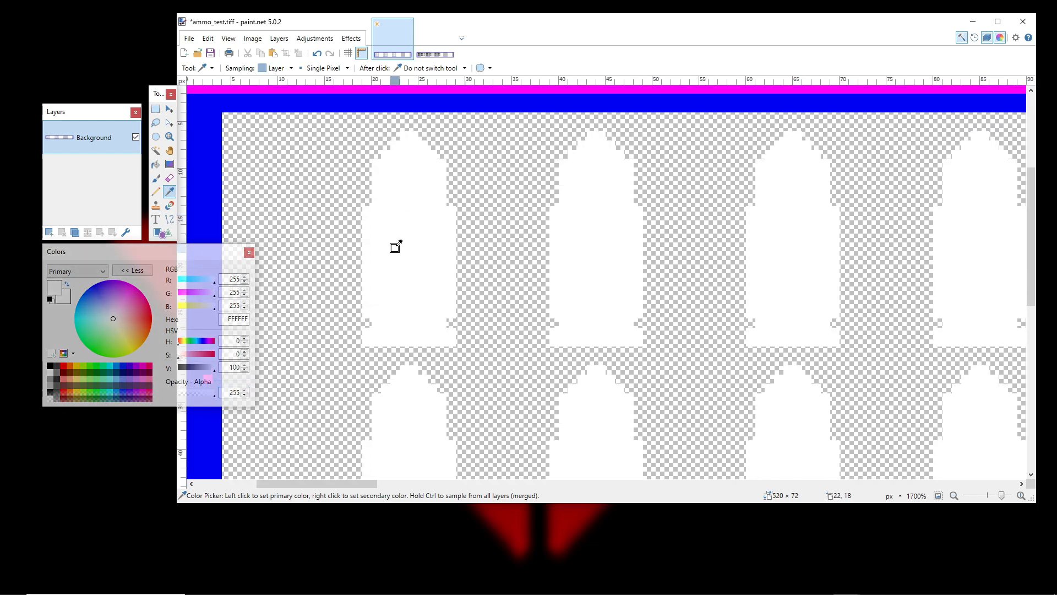
left_click(155, 109)
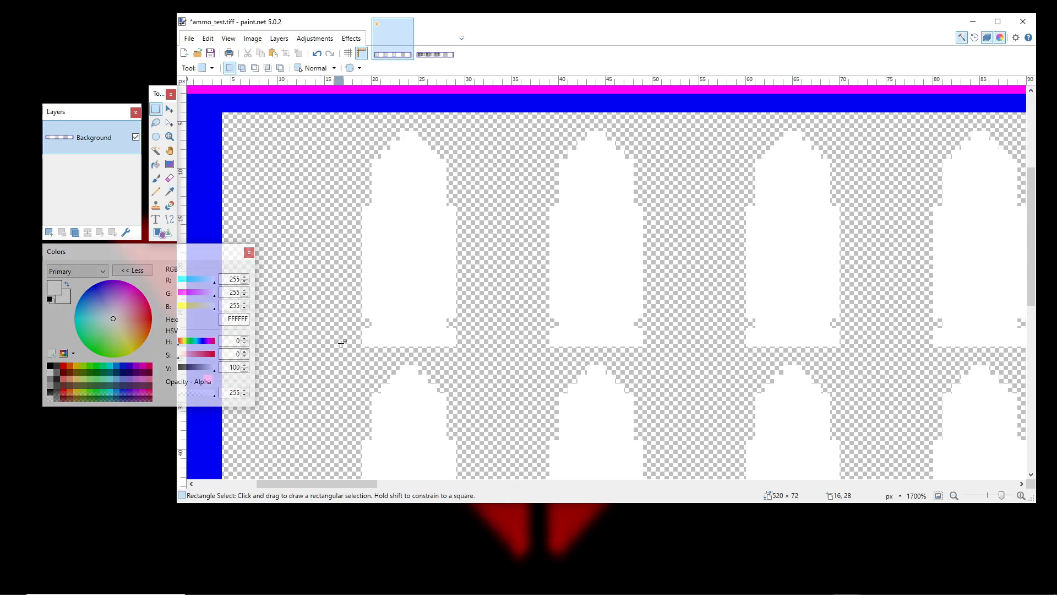
left_click_drag(357, 343, 397, 283)
left_click_drag(425, 215, 460, 134)
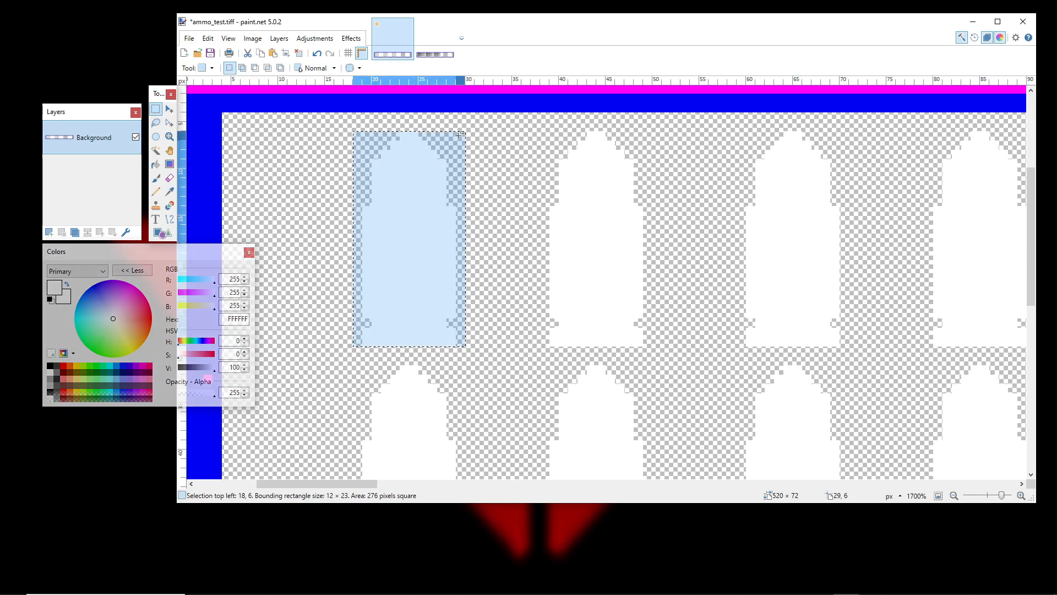
scroll(468, 137, "down", 3)
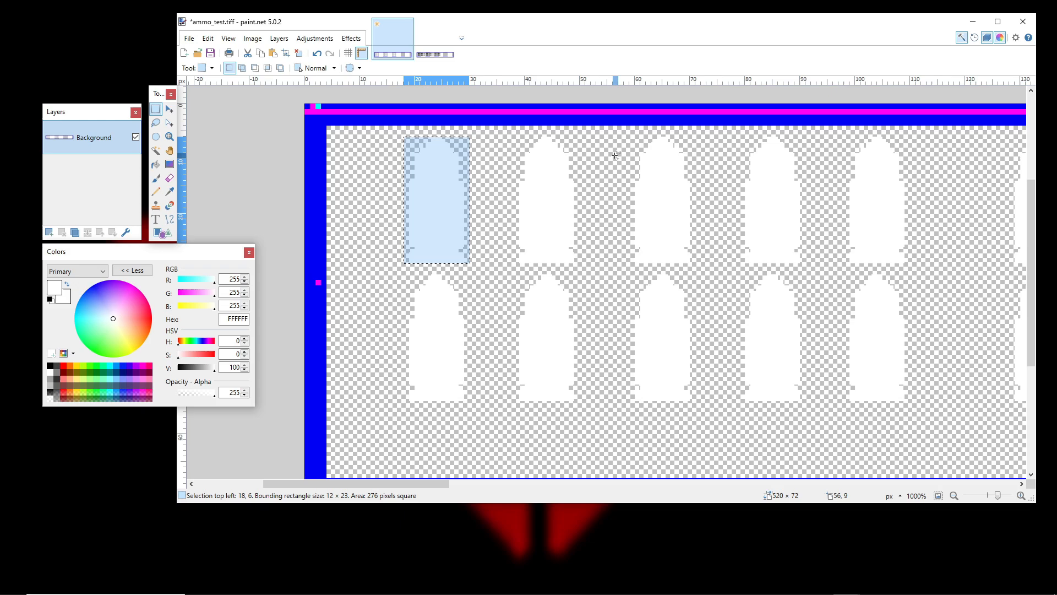
Clear the rectangular selection around the first bullet of the upper row.
scroll(615, 156, "down", 5)
scroll(725, 232, "up", 2)
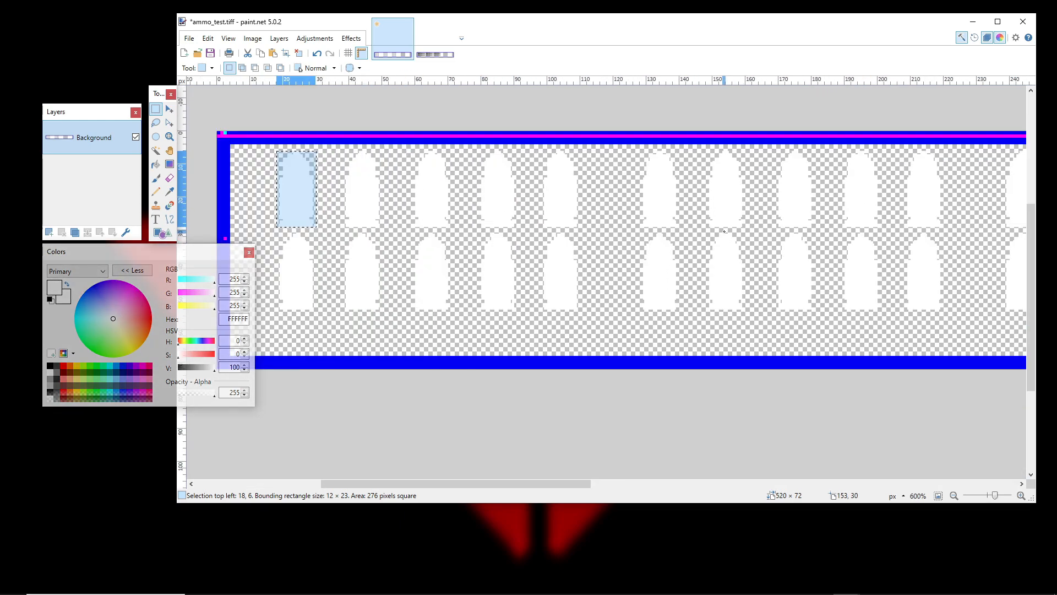
left_click(725, 232)
scroll(650, 236, "down", 2)
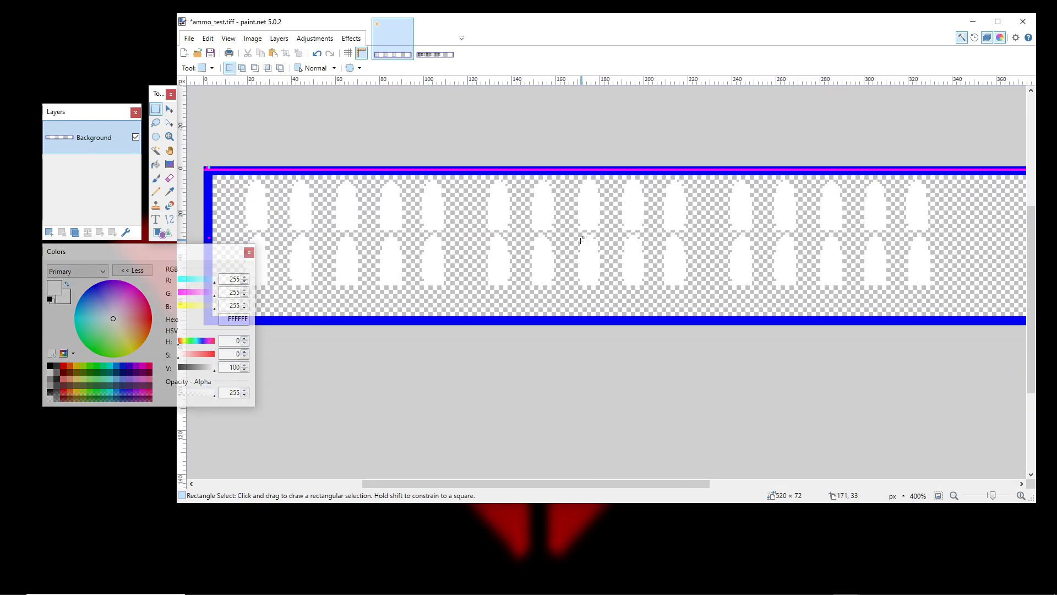
Look over the spacing of both white bullet rows along the whole ammo image.
left_click_drag(634, 271, 513, 277)
scroll(525, 277, "down", 3)
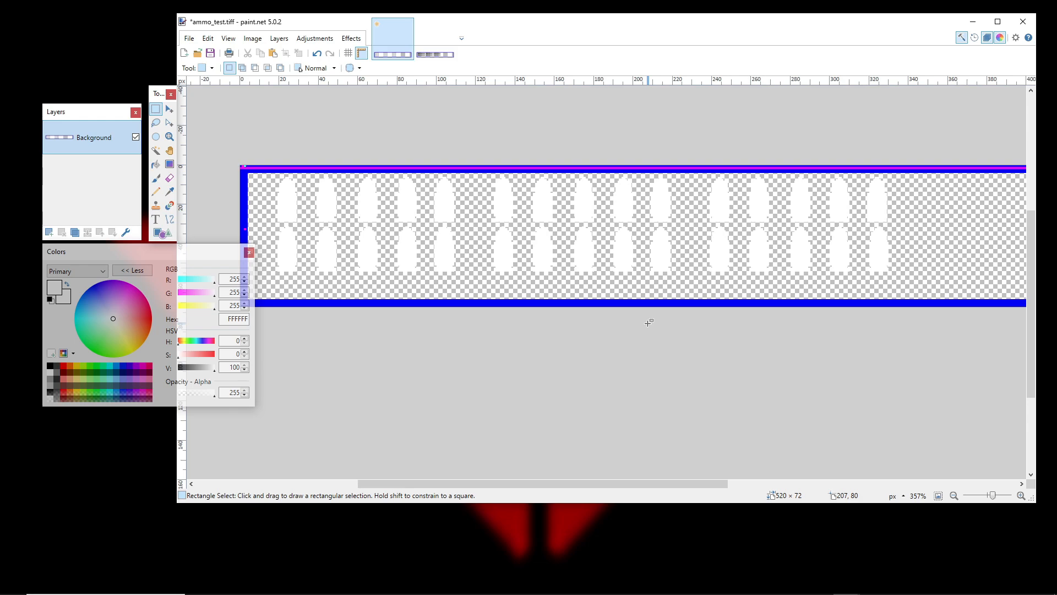
left_click_drag(521, 421, 345, 413)
scroll(353, 410, "down", 2)
left_click_drag(488, 350, 616, 330)
scroll(615, 331, "up", 3)
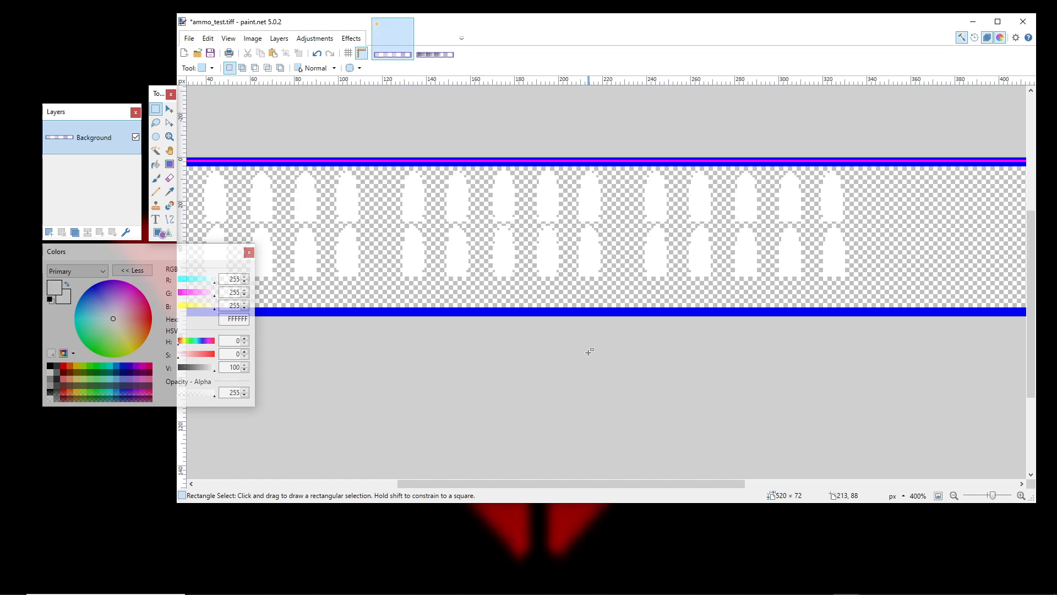
scroll(588, 352, "down", 2)
scroll(671, 349, "up", 2)
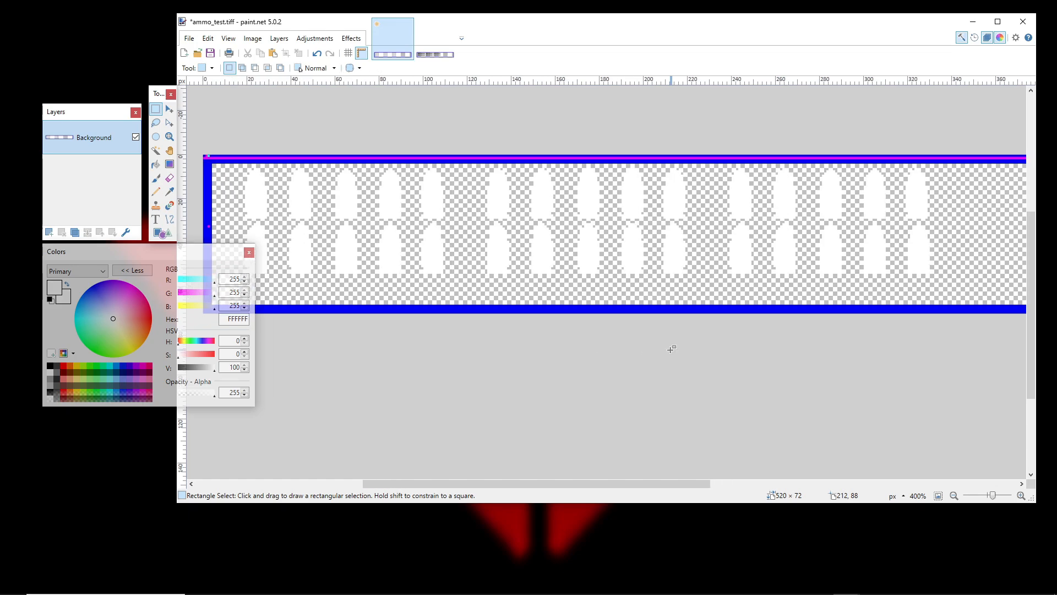
scroll(676, 278, "down", 1)
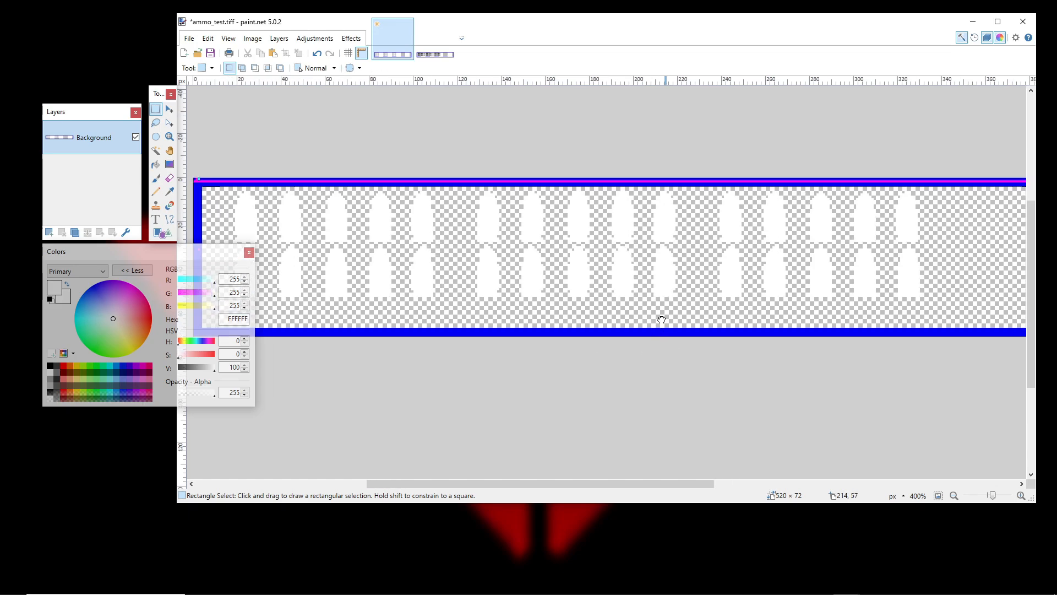
scroll(719, 301, "up", 1)
key("ctrl+s")
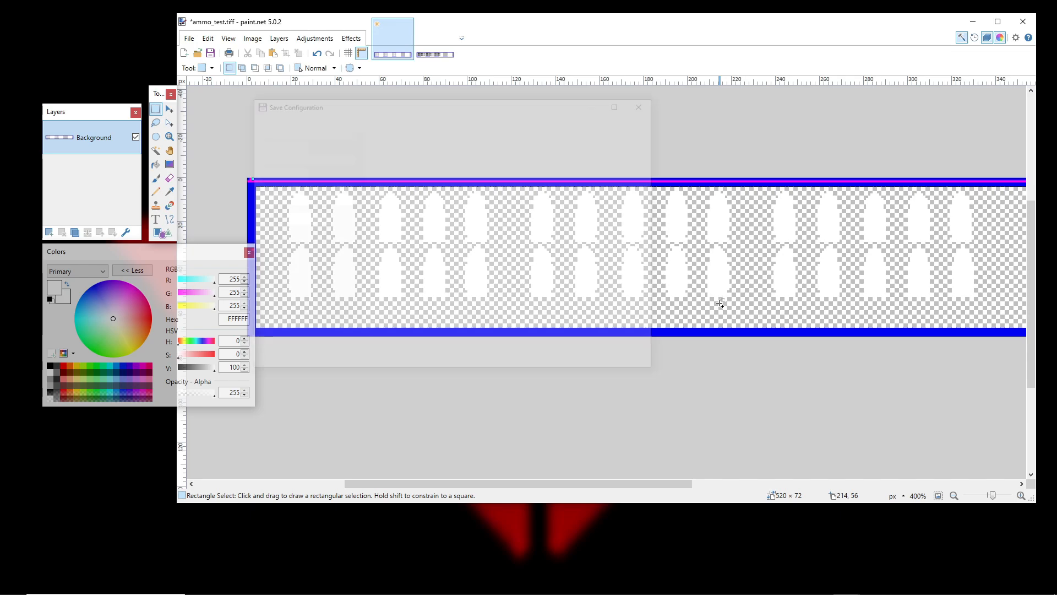
left_click(632, 362)
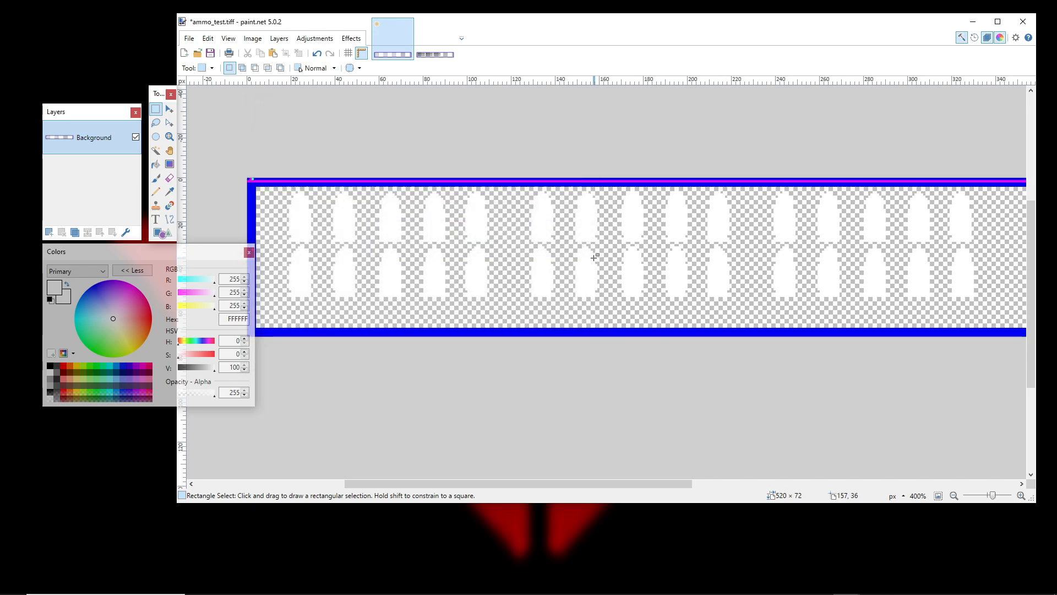
scroll(595, 258, "down", 1)
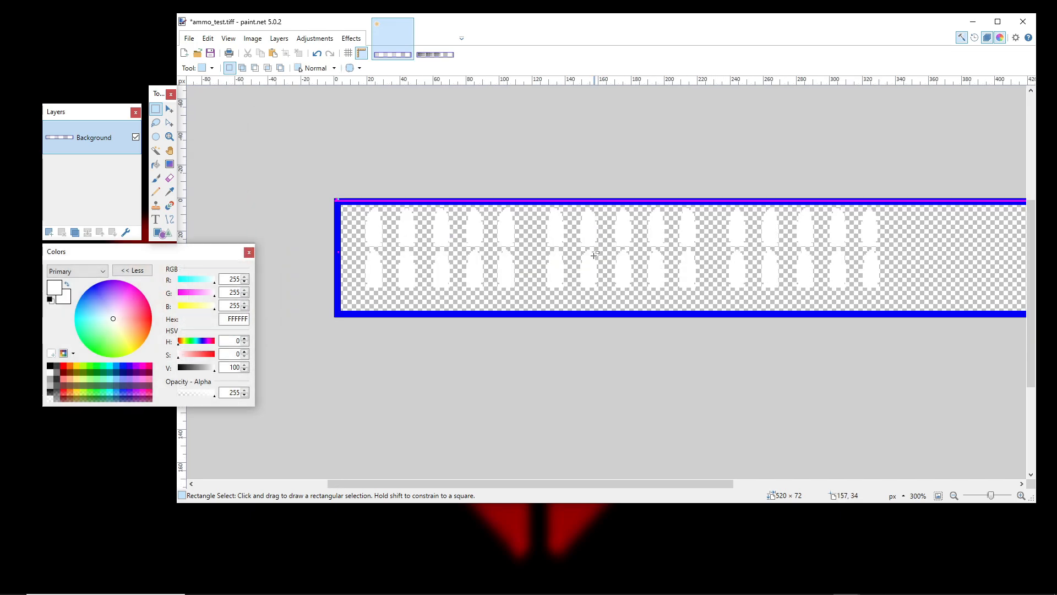
left_click_drag(634, 257, 536, 244)
Switch to the meter_test.tiff image and examine its two rows of shaded bullets.
key("alt+Tab")
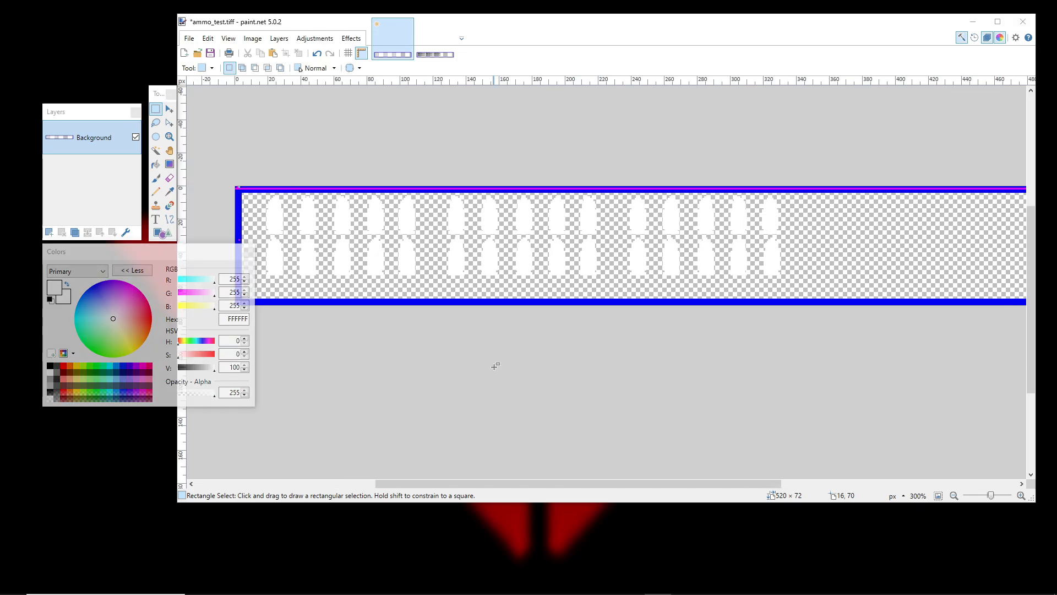
left_click(439, 55)
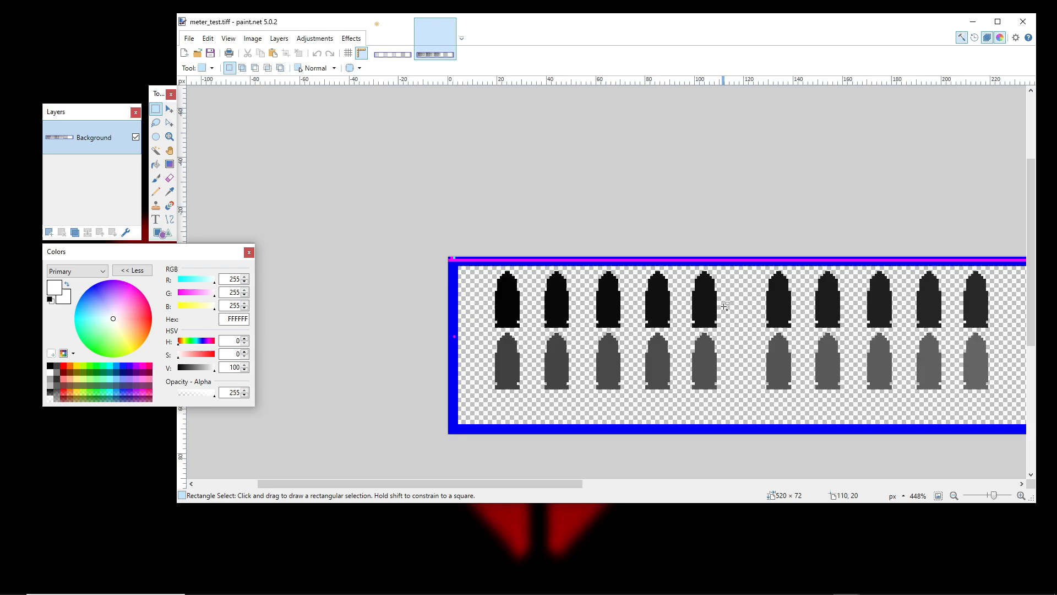
scroll(725, 306, "down", 2)
left_click_drag(602, 268, 569, 248)
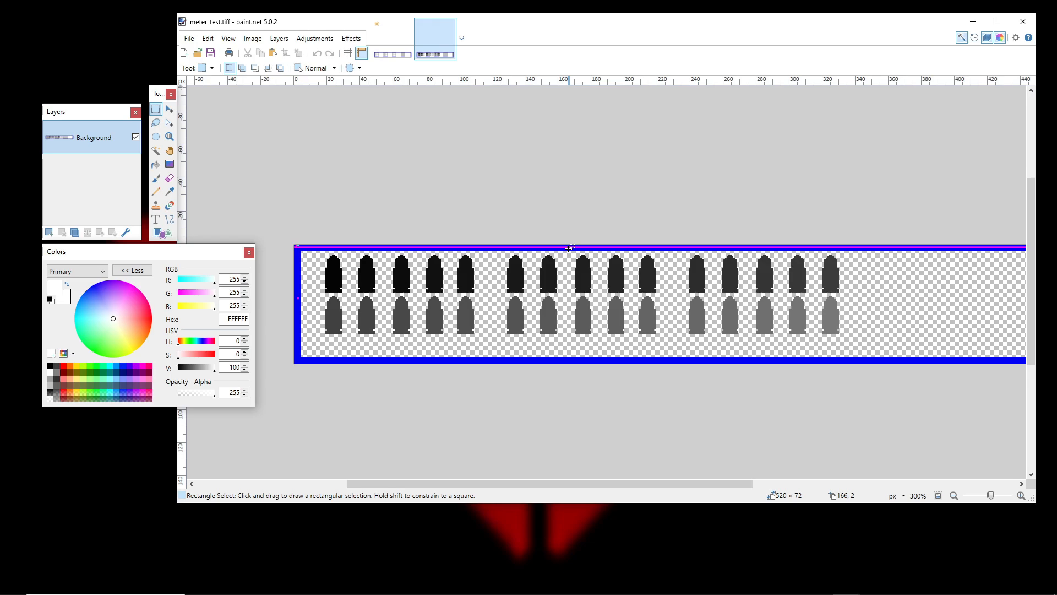
Switch to HCE Guerilla and locate the Meter Elements block of rifle.weapon_hud_interface.
mouse_move(753, 589)
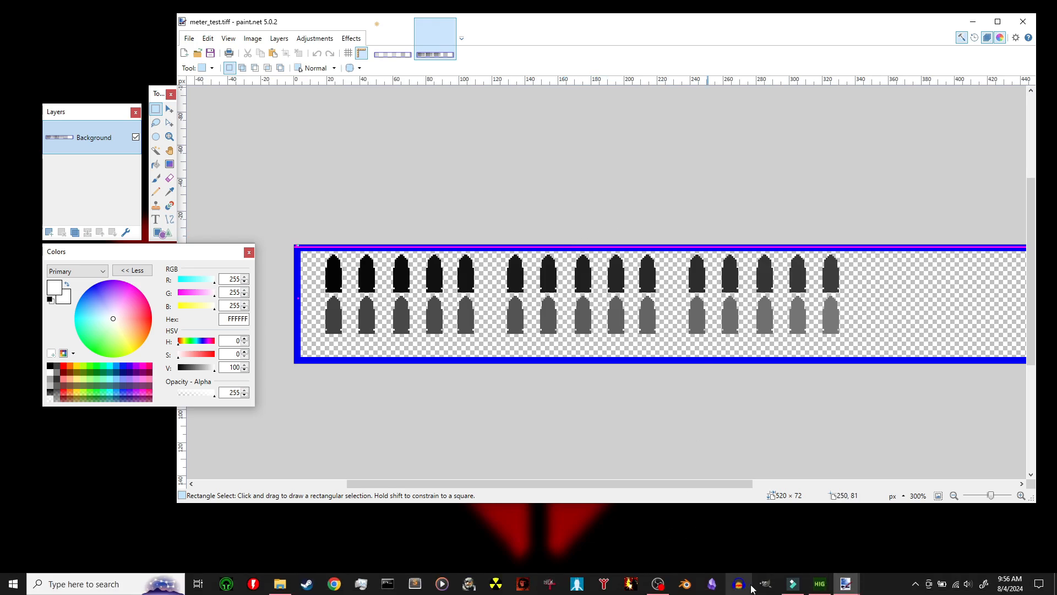
left_click(820, 584)
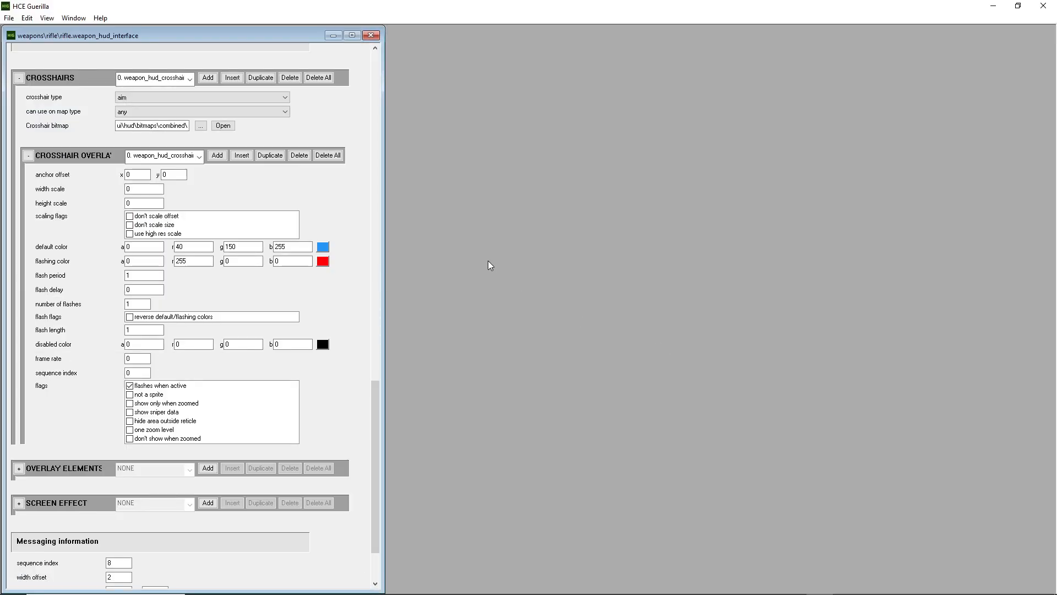
scroll(361, 305, "up", 3)
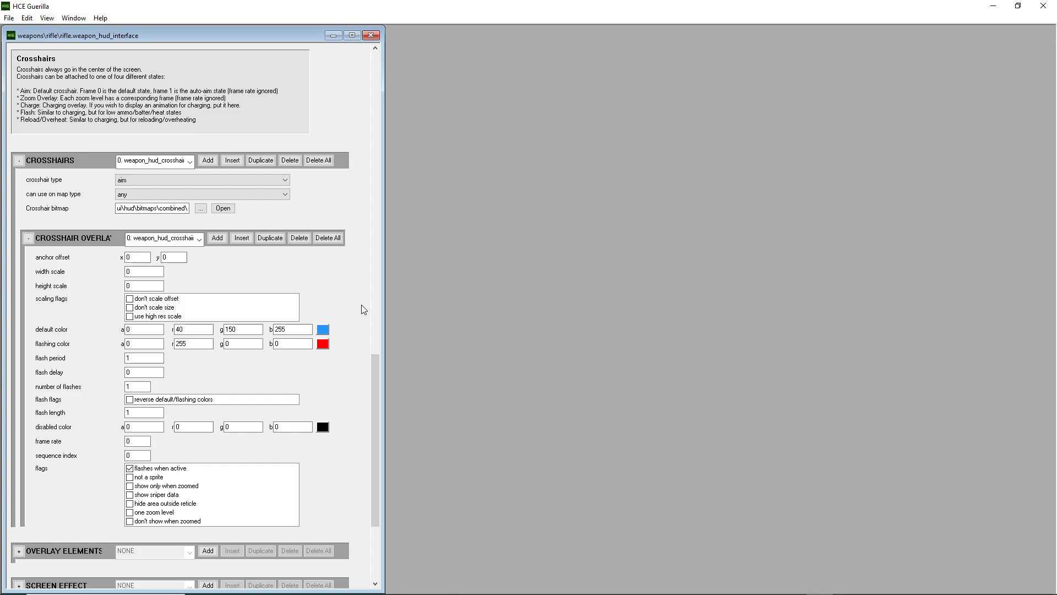
scroll(362, 306, "up", 3)
scroll(361, 305, "down", 4)
scroll(362, 305, "up", 1)
scroll(361, 306, "up", 9)
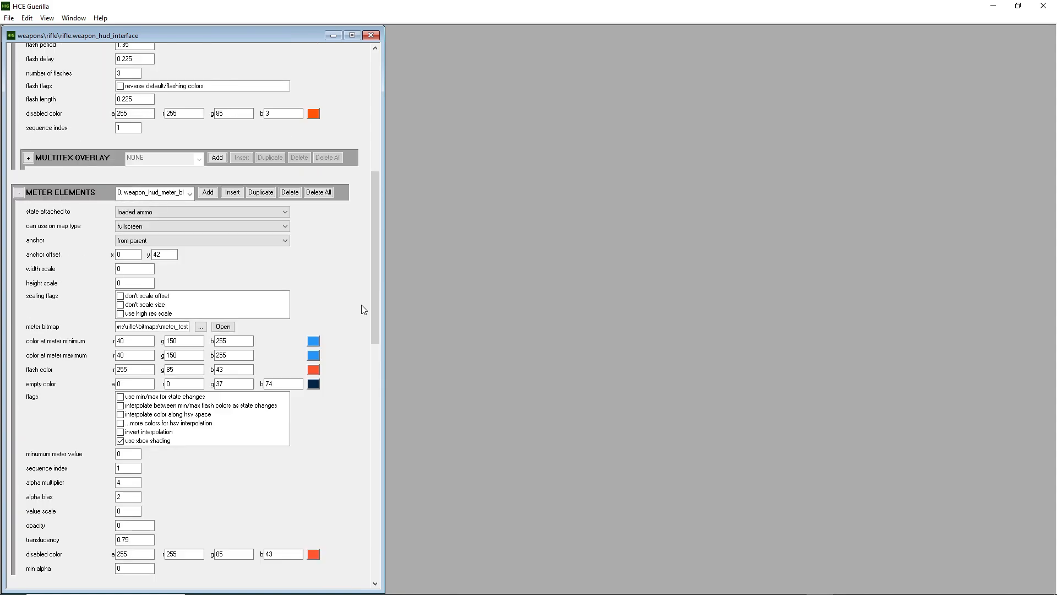
Open the meter element's meter_test bitmap tag and show its bitmap in the viewer at x2 zoom.
left_click(223, 327)
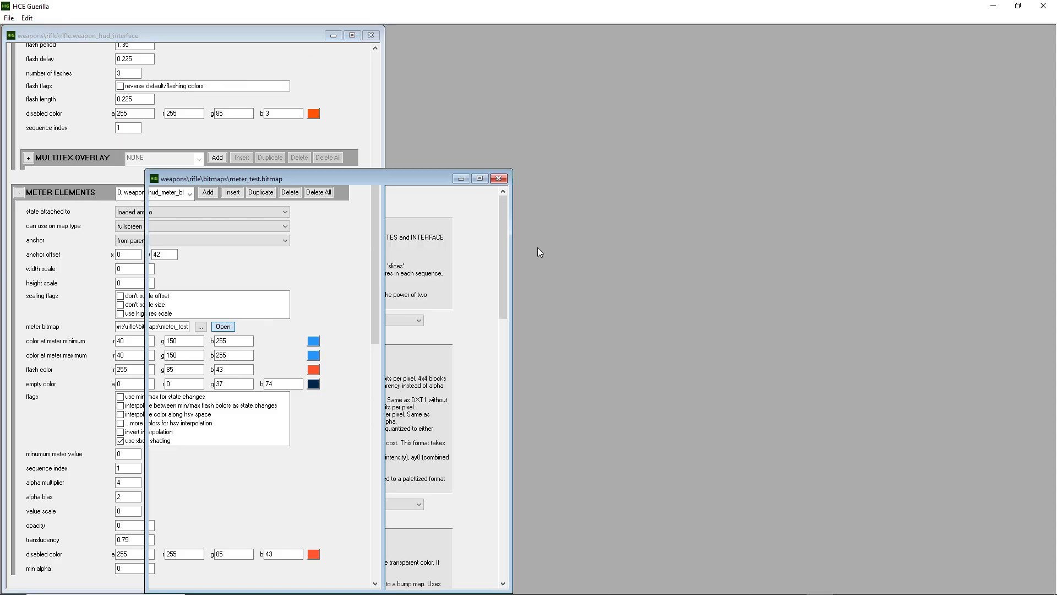
left_click_drag(363, 177, 670, 66)
left_click(577, 86)
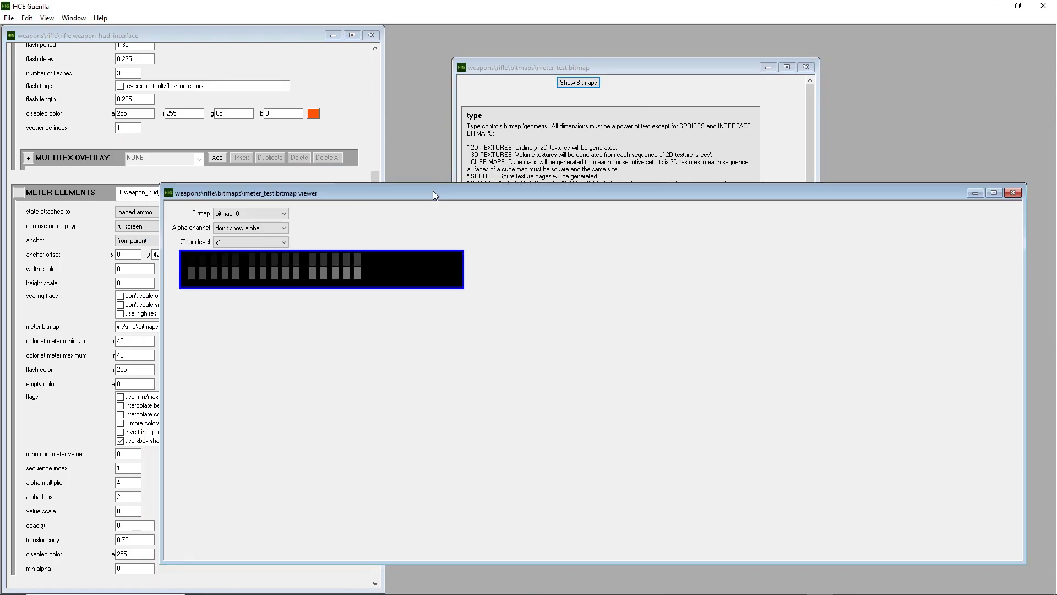
left_click_drag(433, 191, 460, 63)
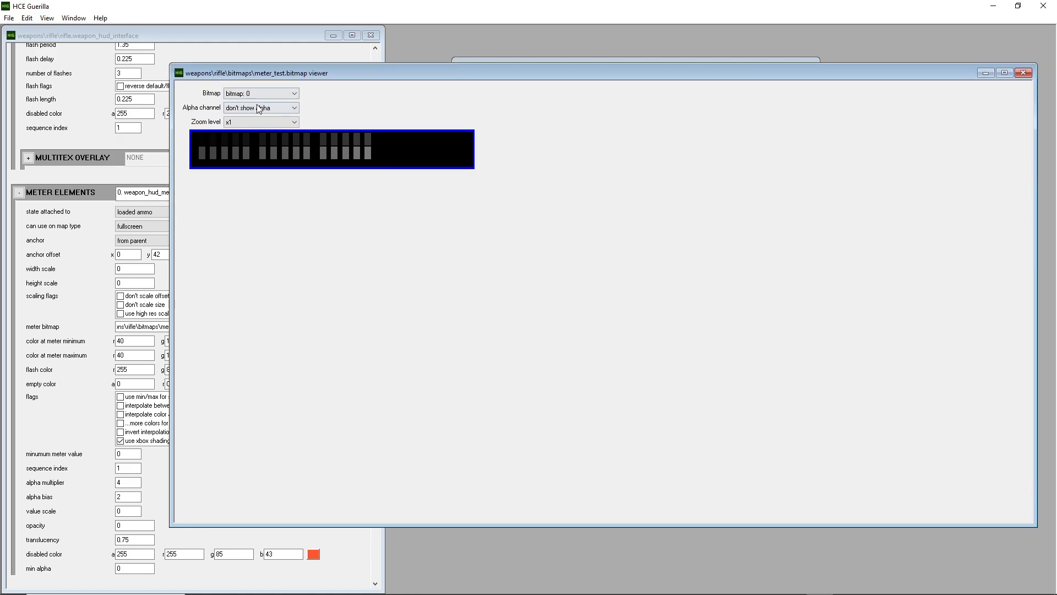
scroll(248, 124, "down", 1)
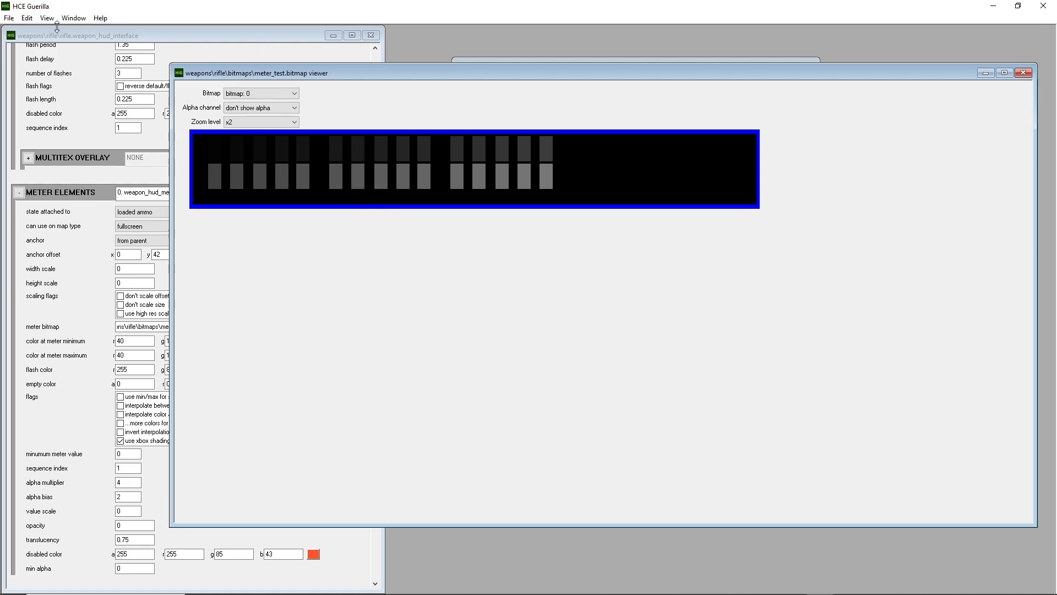
Compare the meter bitmap with its alpha channel shown and hidden, checking pixel values on the bullets.
left_click(11, 20)
left_click(11, 20)
left_click(256, 108)
left_click(257, 115)
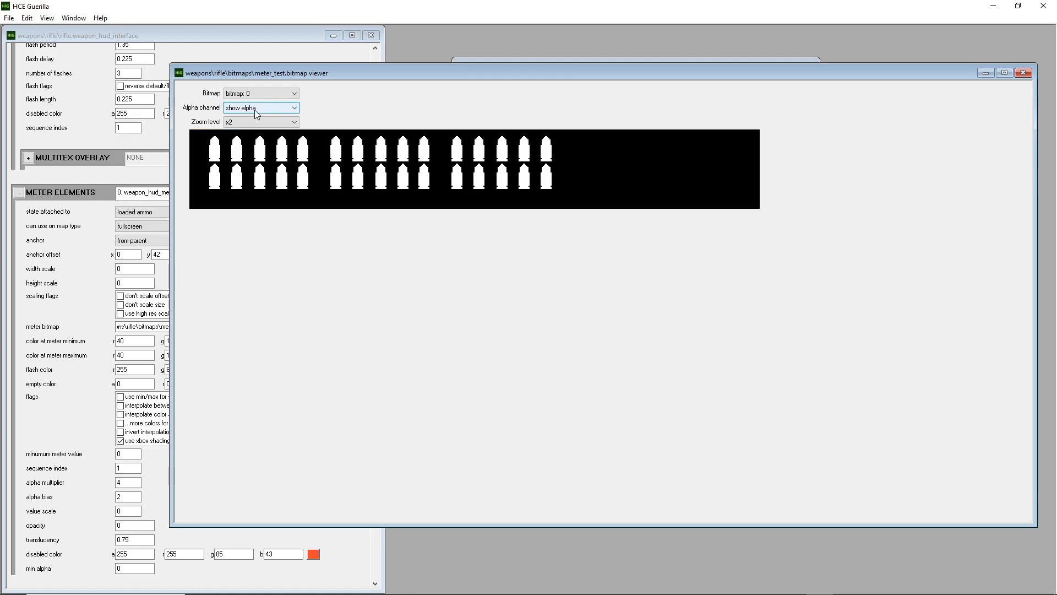
scroll(256, 108, "down", 1)
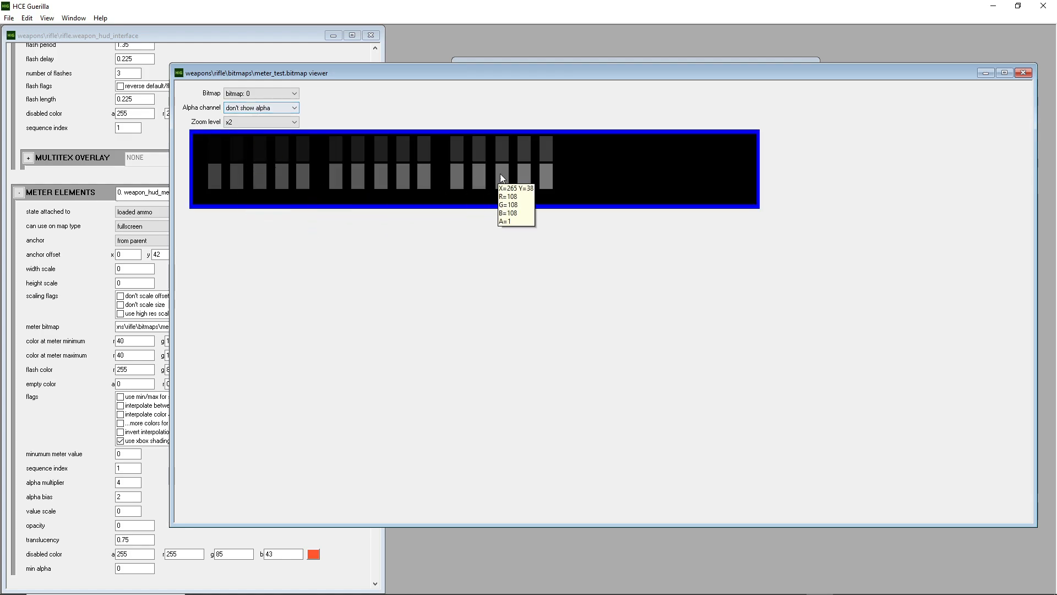
scroll(253, 110, "up", 1)
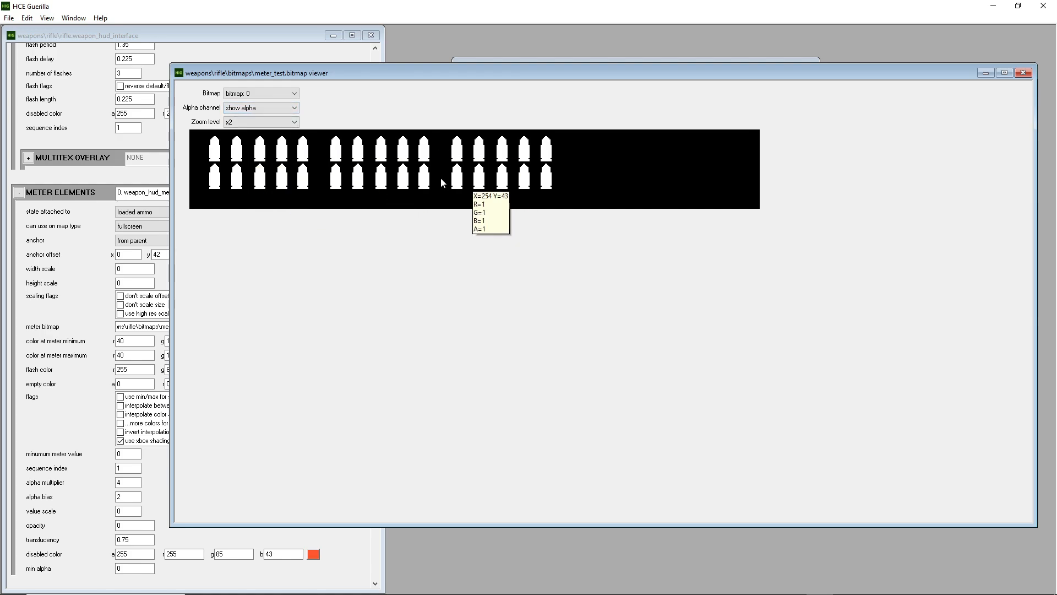
Display the source version of the meter bitmap at x4 zoom with the alpha channel hidden.
scroll(248, 128, "down", 1)
left_click(294, 94)
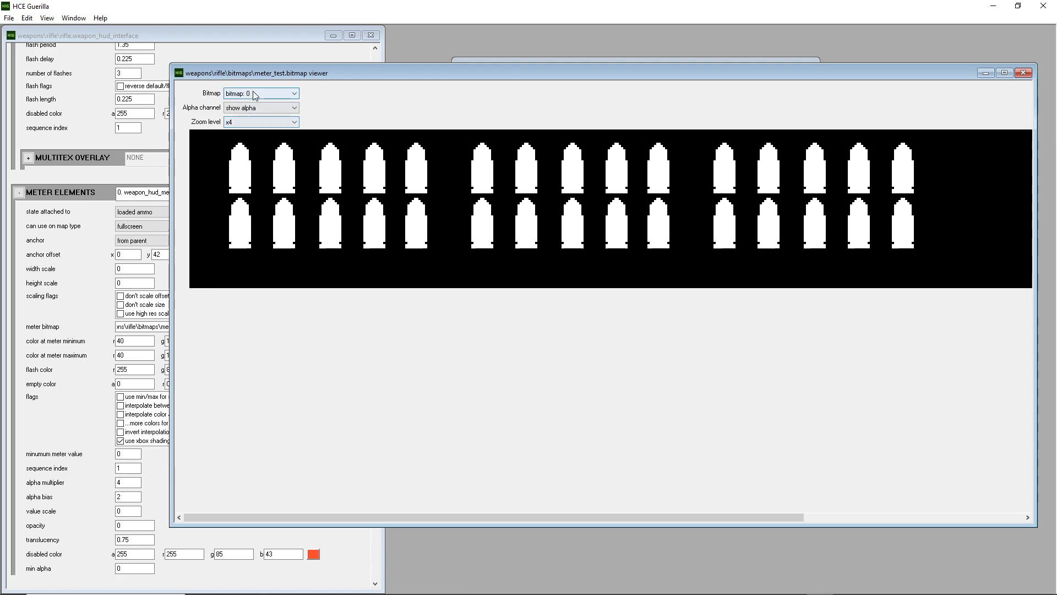
left_click(246, 111)
scroll(253, 106, "down", 1)
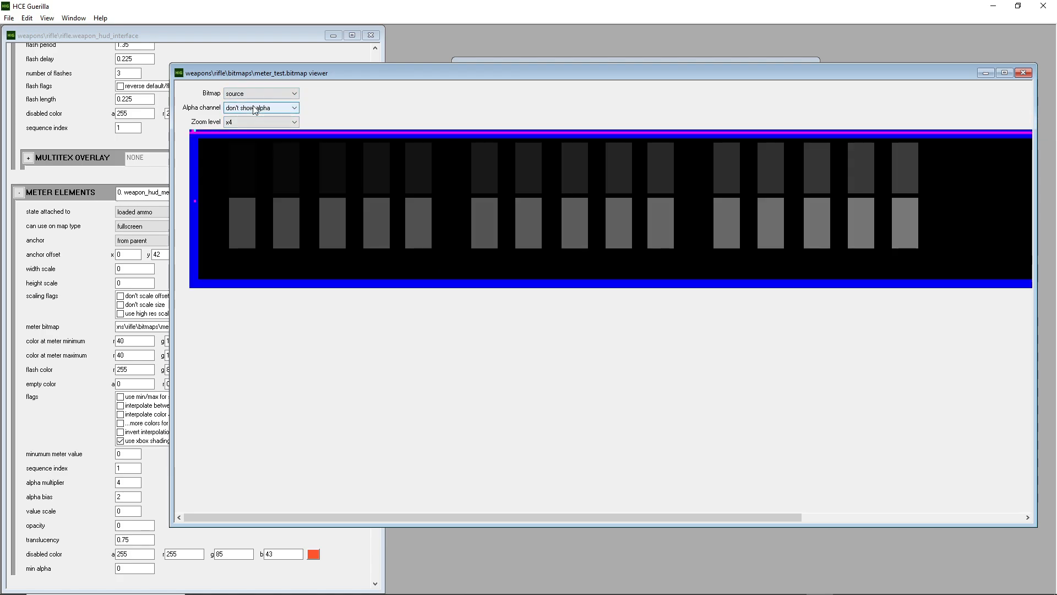
scroll(253, 106, "up", 1)
scroll(253, 108, "down", 1)
Read the pixel colour values across the source bitmap's bullets and compare its x2 and x4 zoom levels.
mouse_move(405, 173)
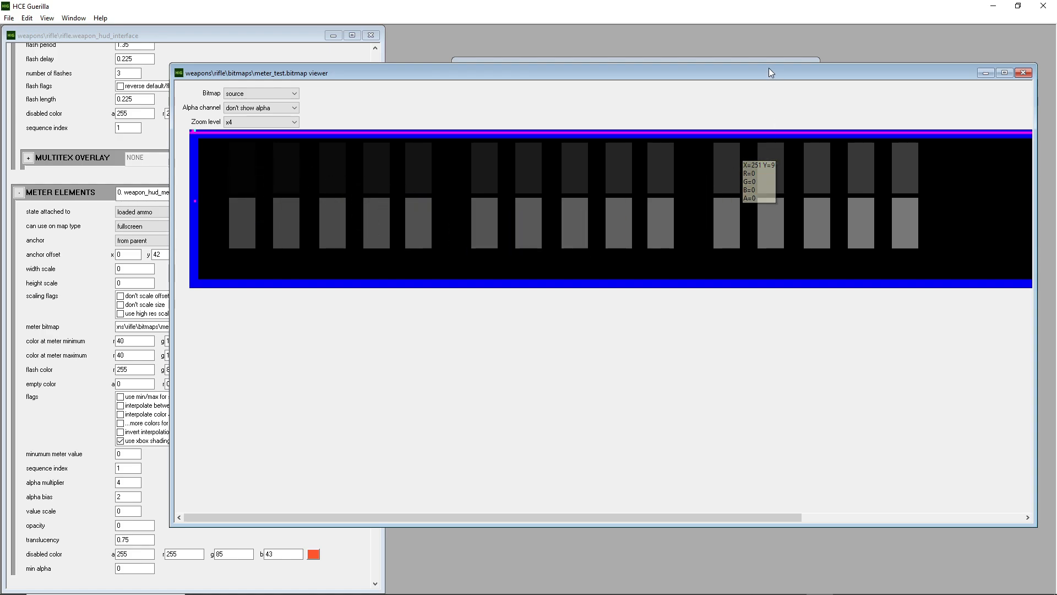
left_click_drag(771, 74, 720, 75)
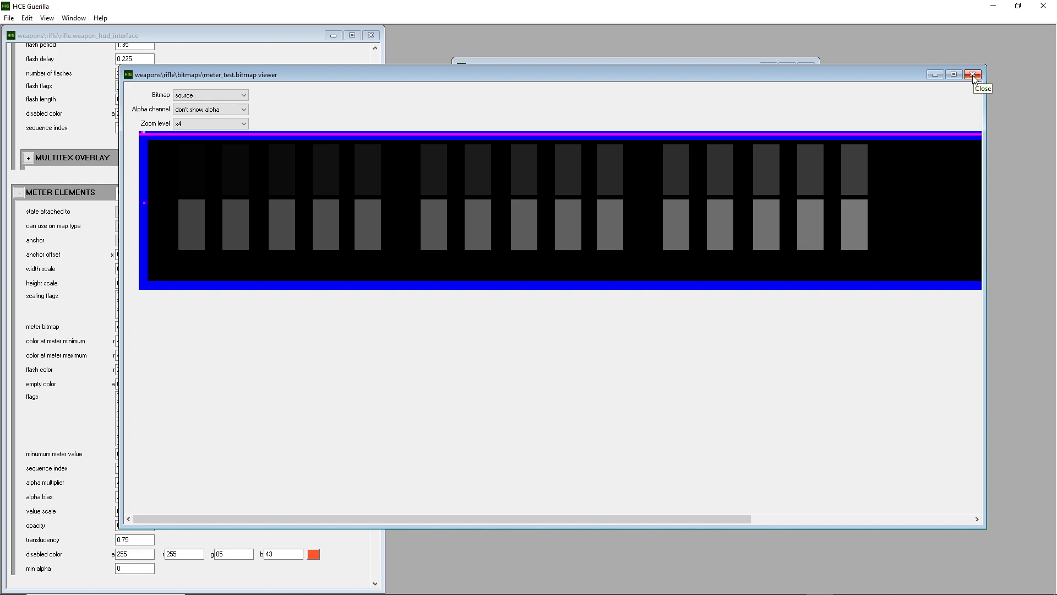
scroll(187, 124, "up", 2)
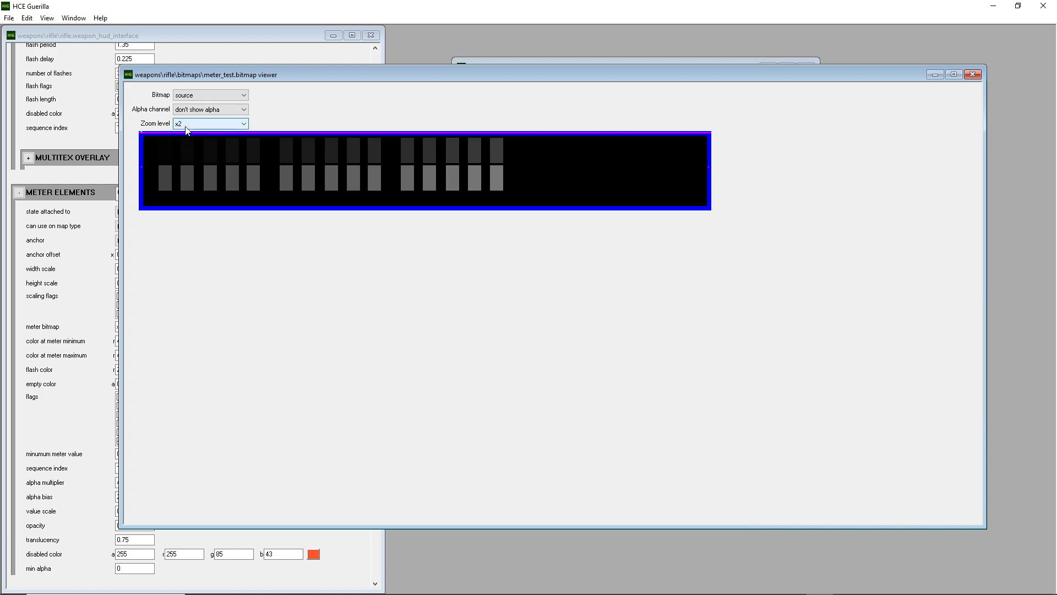
scroll(187, 125, "down", 2)
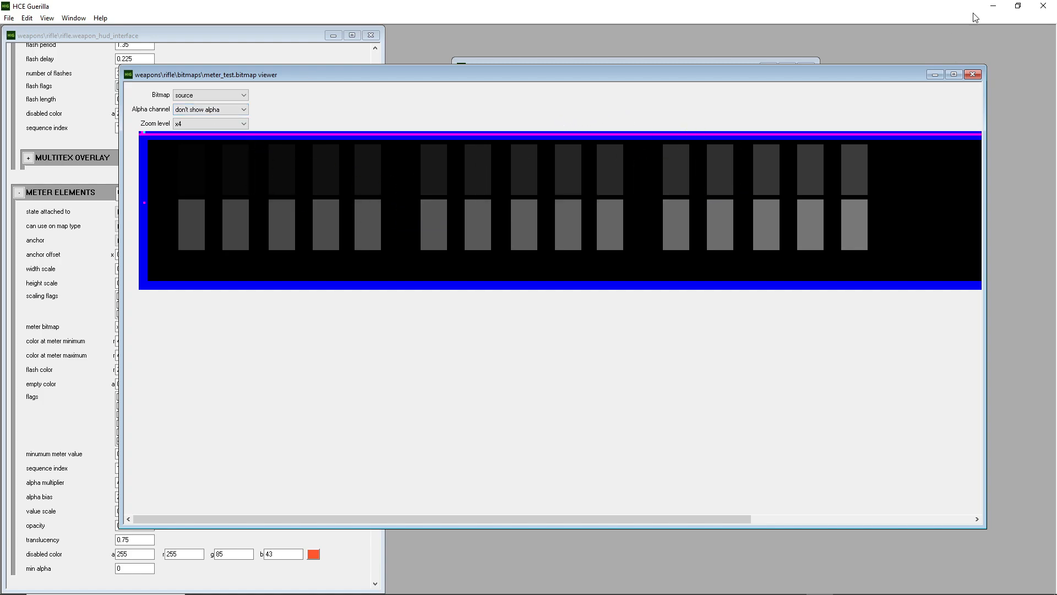
Return to meter_test.tiff in paint.net and examine how the grey shades progress across both bullet rows from the first bullet.
left_click(994, 9)
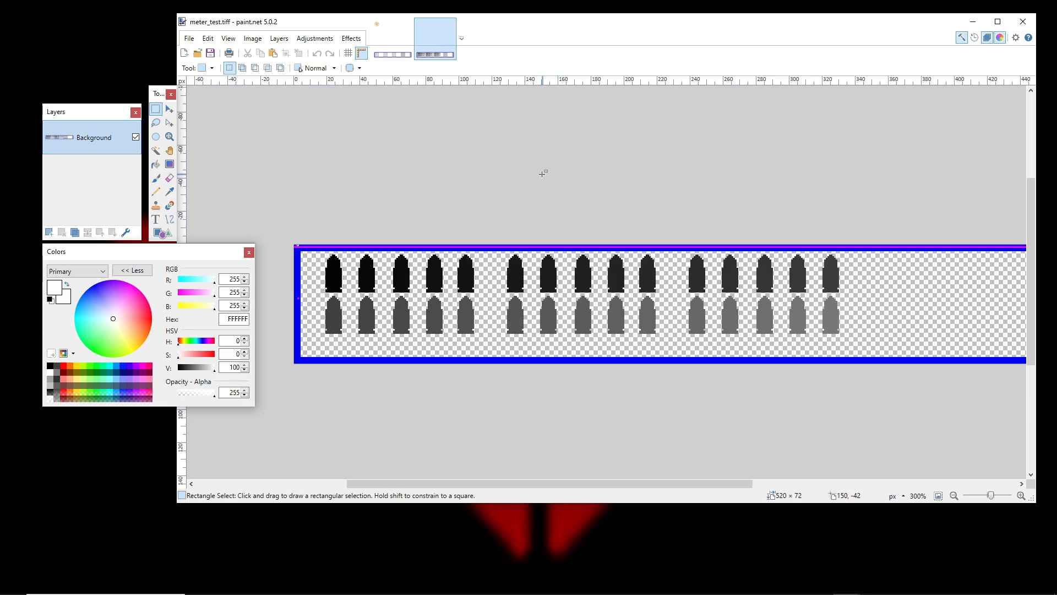
scroll(652, 323, "down", 1)
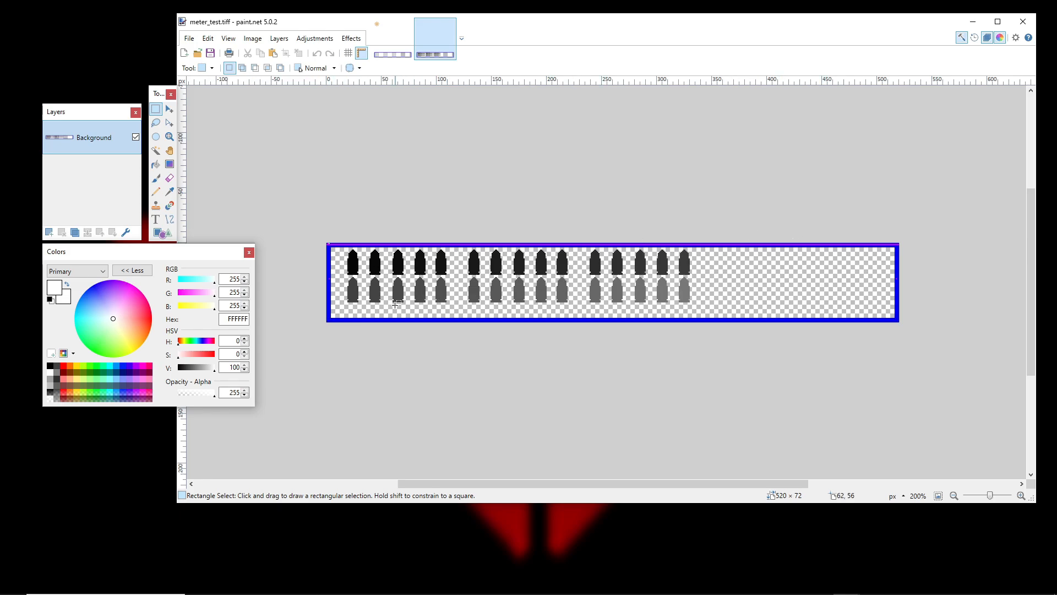
scroll(396, 304, "up", 5)
scroll(641, 216, "down", 1)
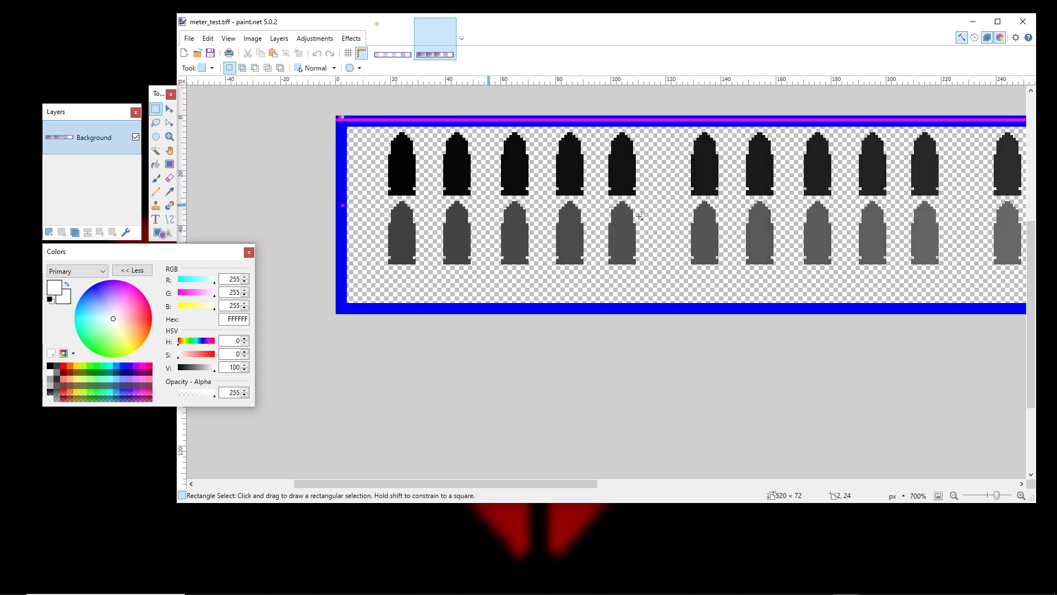
scroll(640, 216, "down", 2)
scroll(453, 263, "left", 5)
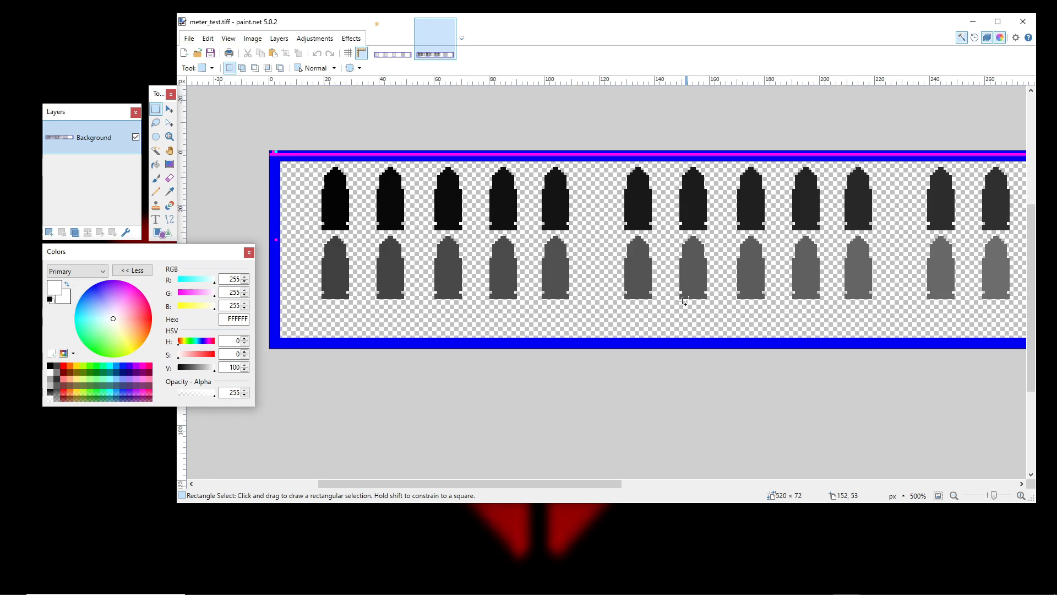
scroll(689, 296, "down", 1)
scroll(716, 300, "up", 3)
scroll(739, 303, "down", 4)
left_click_drag(738, 303, 542, 234)
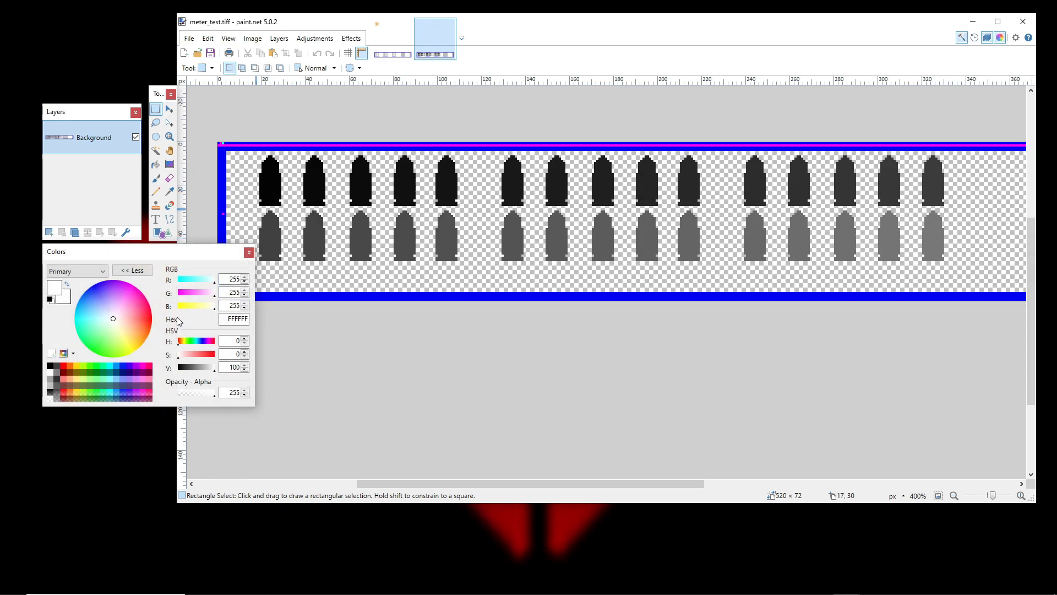
left_click(275, 185)
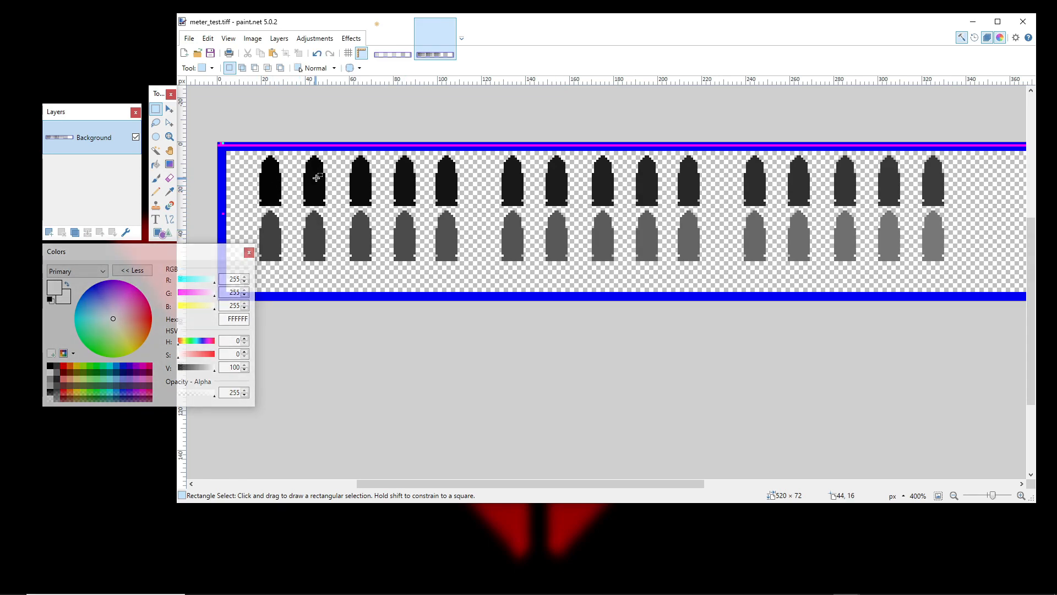
Sample the colours of the first, second and third upper-row bullets and the last lower-row bullet with the Color Picker.
left_click(169, 191)
left_click(272, 179)
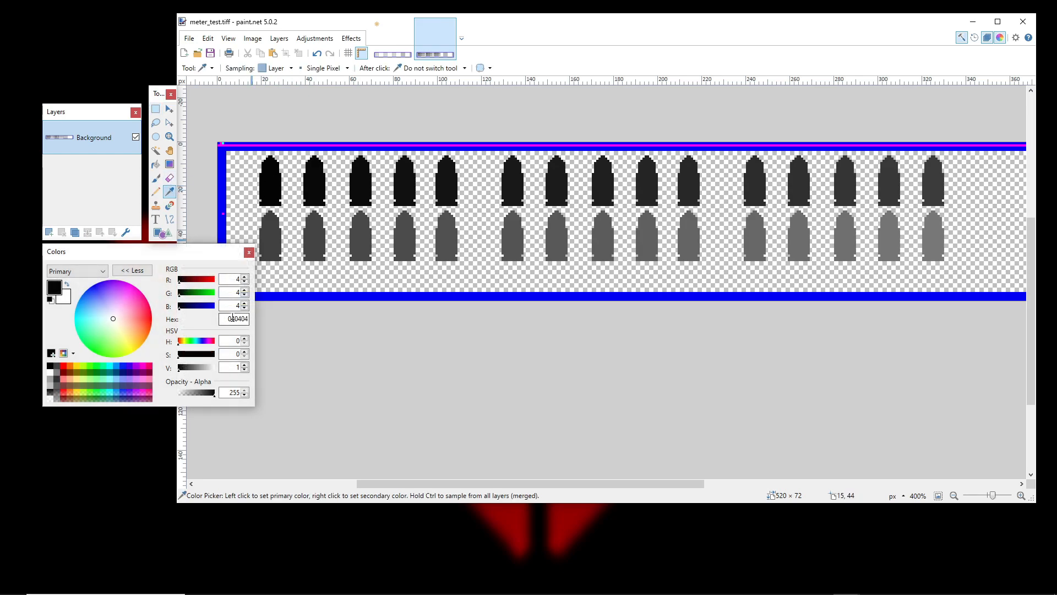
left_click(303, 178)
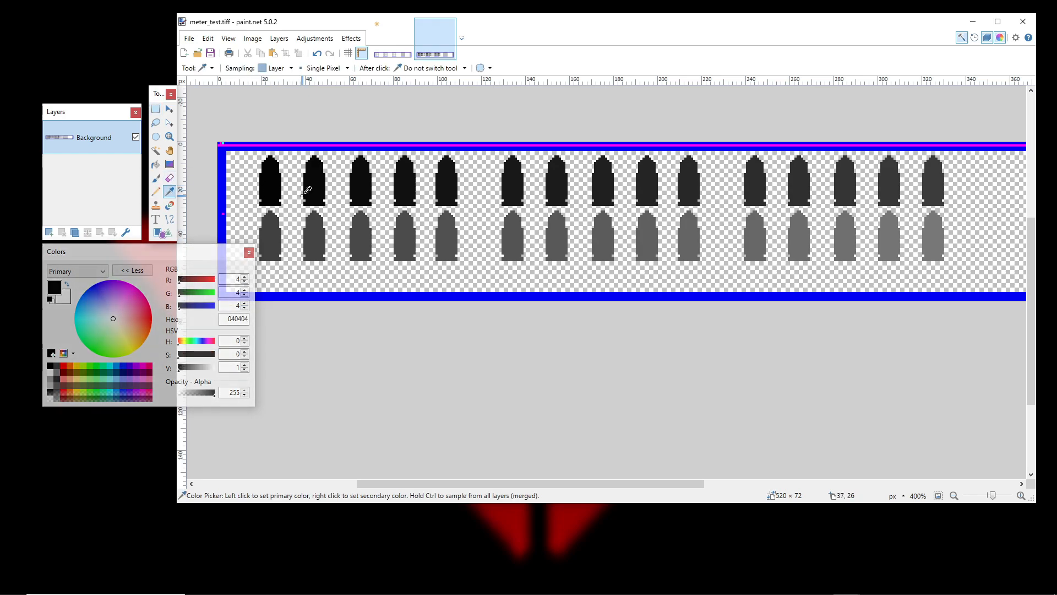
left_click(358, 172)
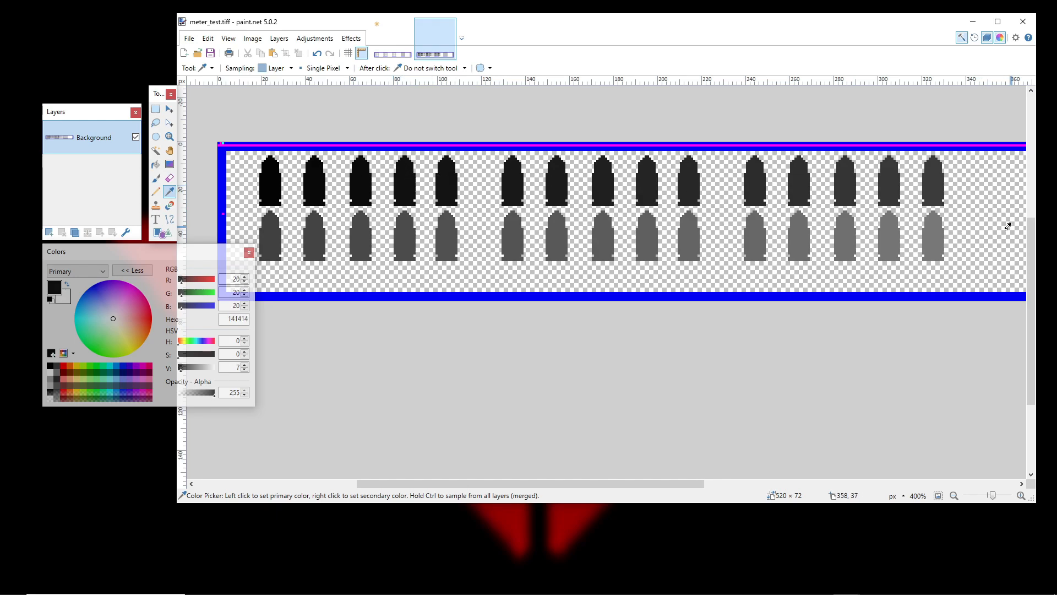
left_click(937, 234)
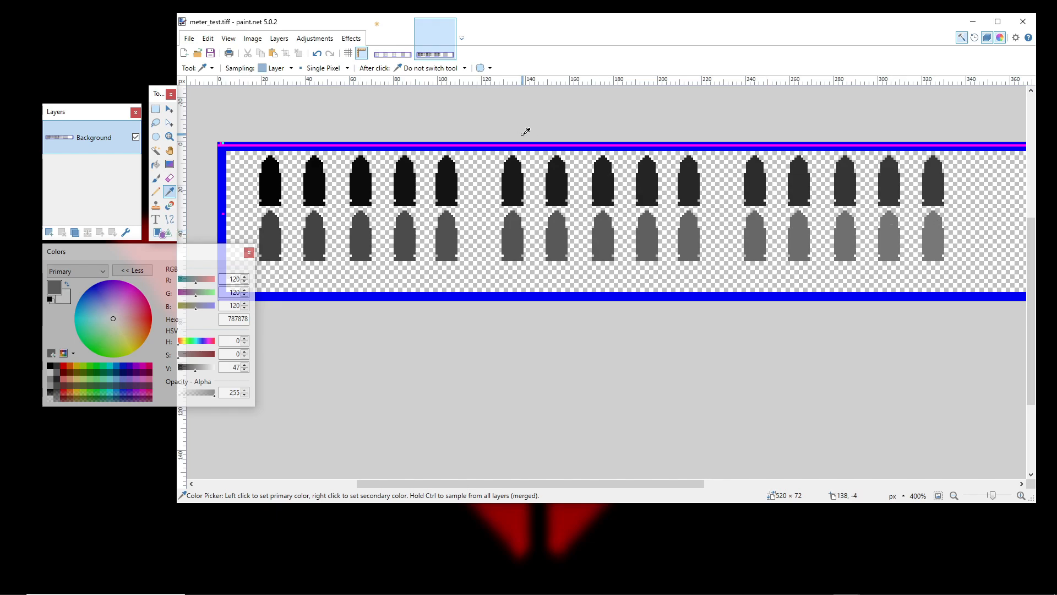
Switch to Guerilla to view the source meter bitmap's two rows of shaded blocks, and return to meter_test.tiff.
scroll(347, 238, "left", 1)
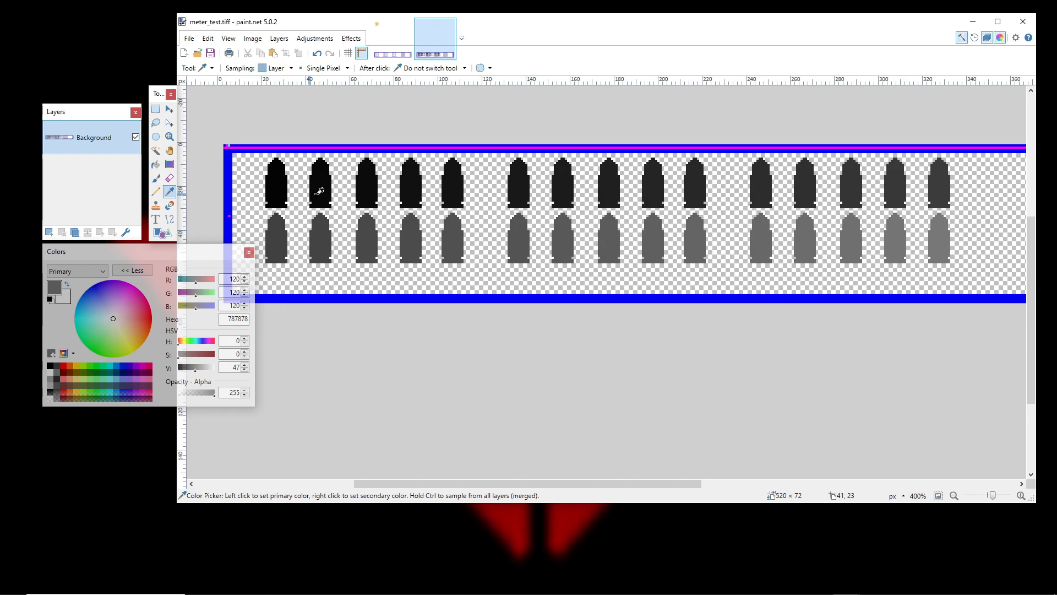
left_click(828, 588)
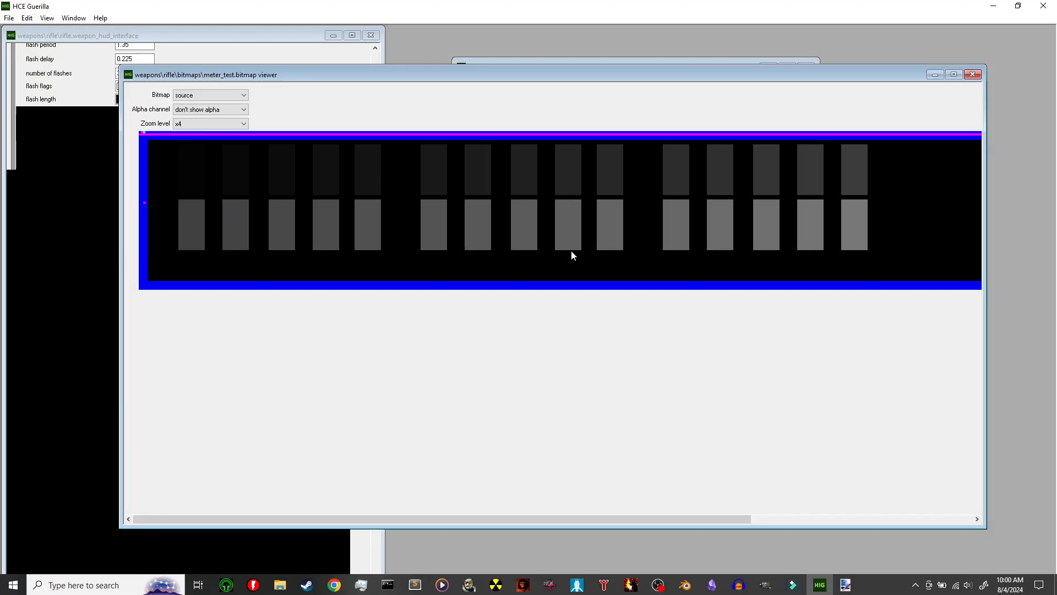
left_click(994, 6)
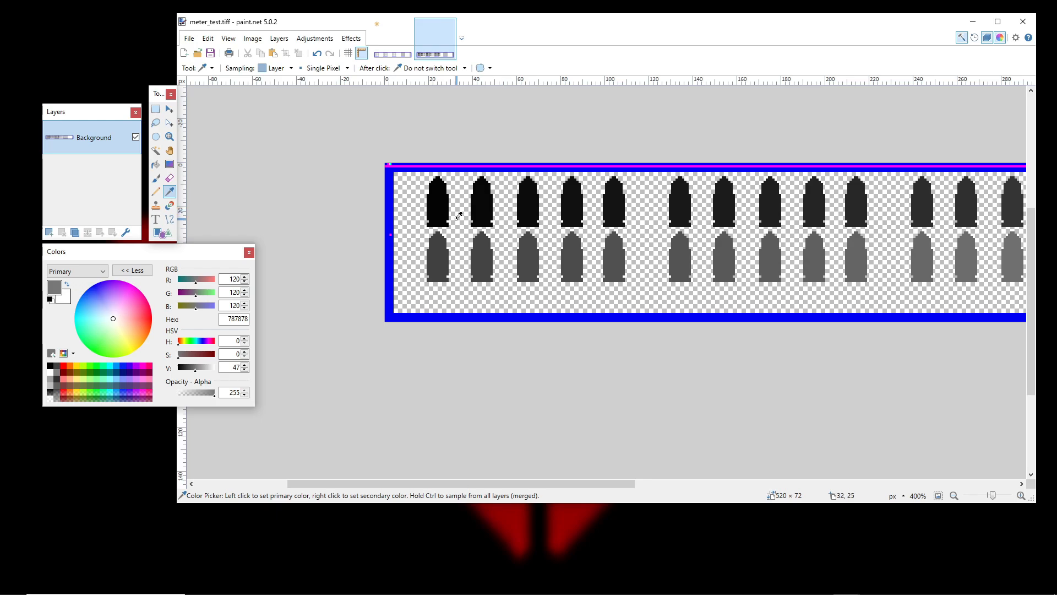
Draw a 12 × 23 pixel rectangular selection around the first upper-row bullet in meter_test.tiff.
scroll(424, 196, "up", 8)
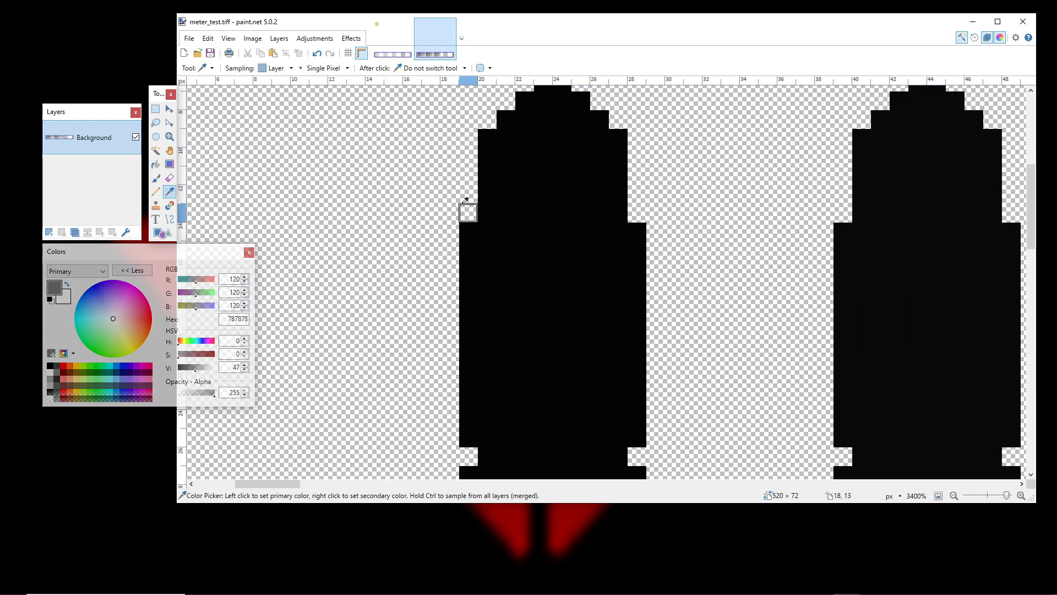
scroll(466, 231, "down", 1)
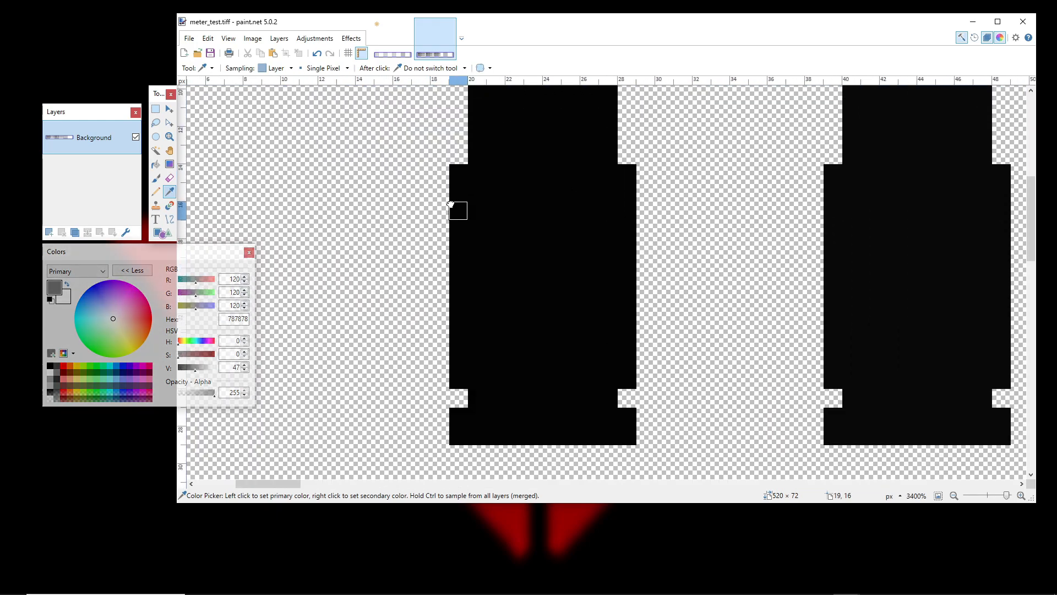
scroll(455, 210, "down", 2)
left_click(155, 109)
scroll(434, 428, "down", 2)
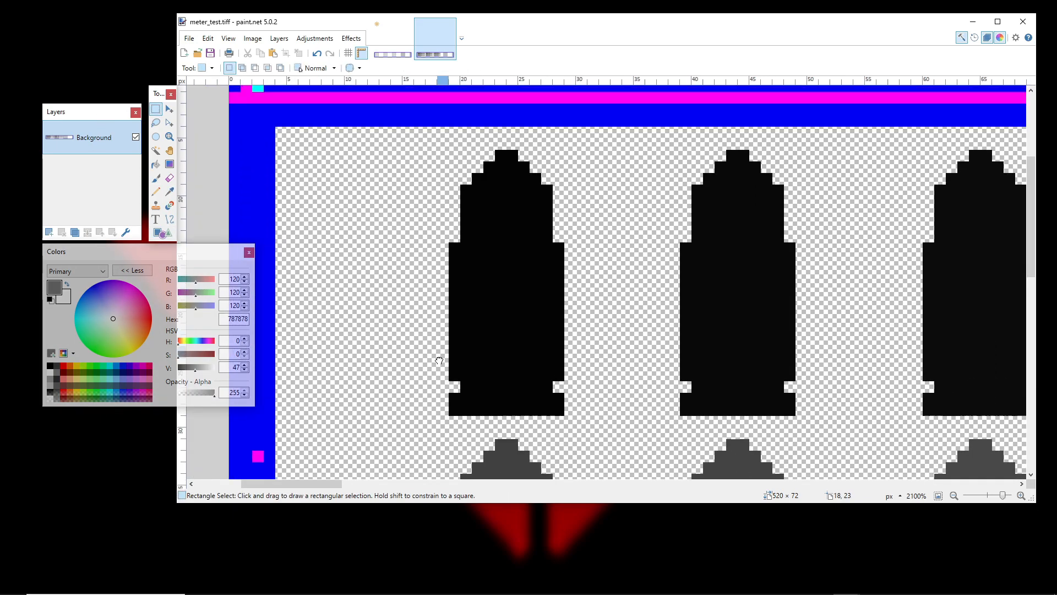
left_click_drag(433, 428, 558, 171)
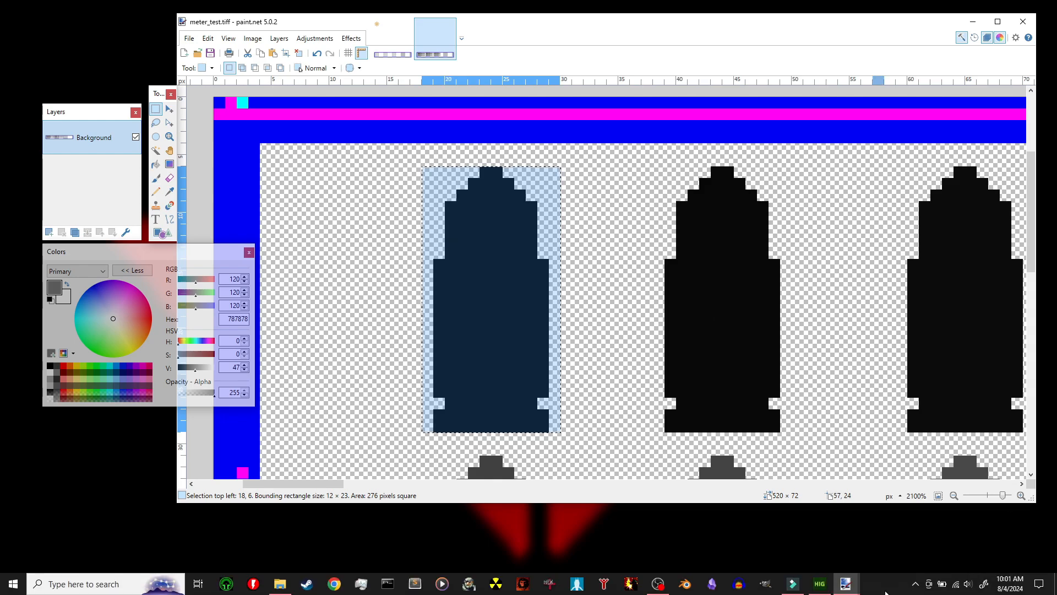
Switch to Guerilla and compare the source meter bitmap with its alpha channel shown and hidden, checking pixel values around the bullets.
left_click(827, 584)
mouse_move(374, 176)
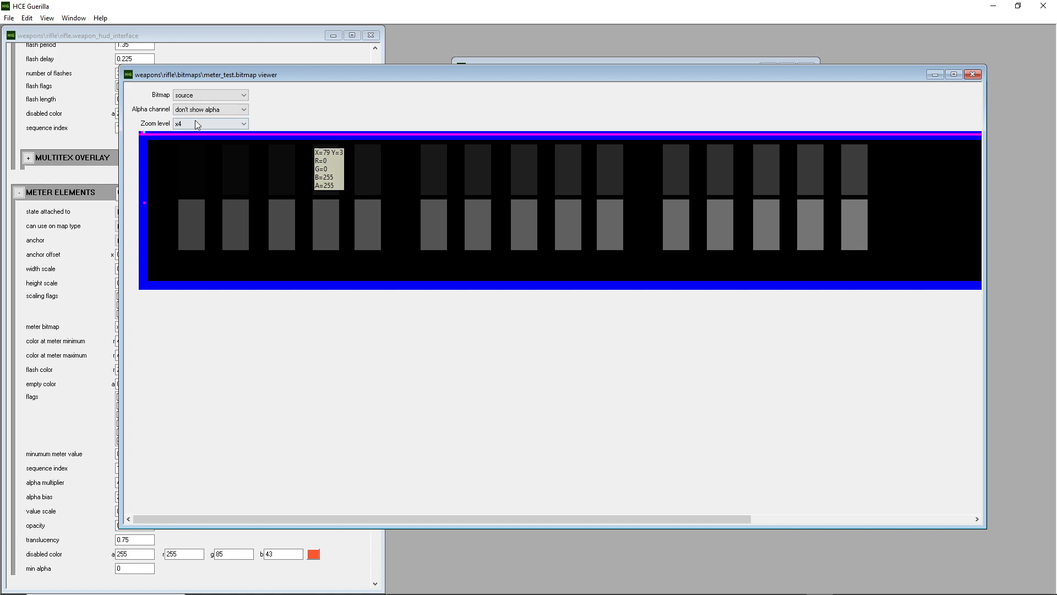
scroll(191, 114, "down", 1)
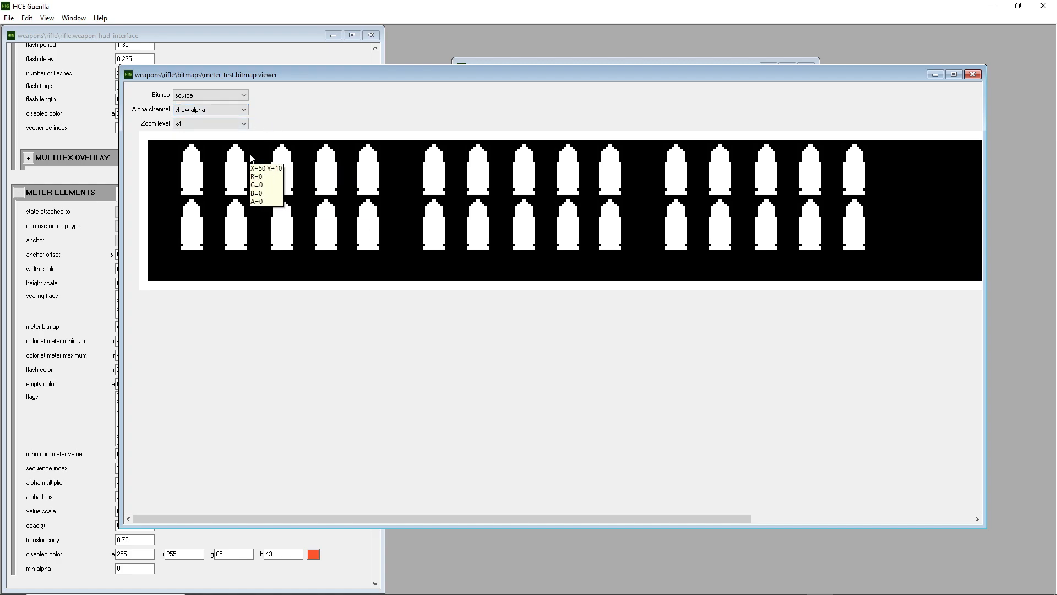
scroll(200, 126, "up", 1)
scroll(248, 124, "down", 1)
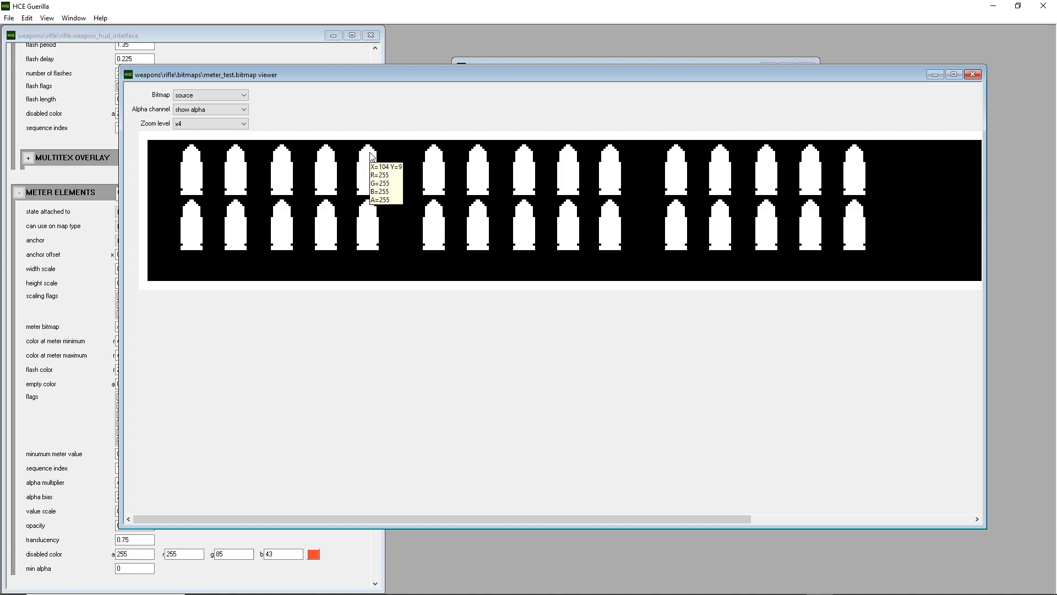
scroll(204, 113, "down", 1)
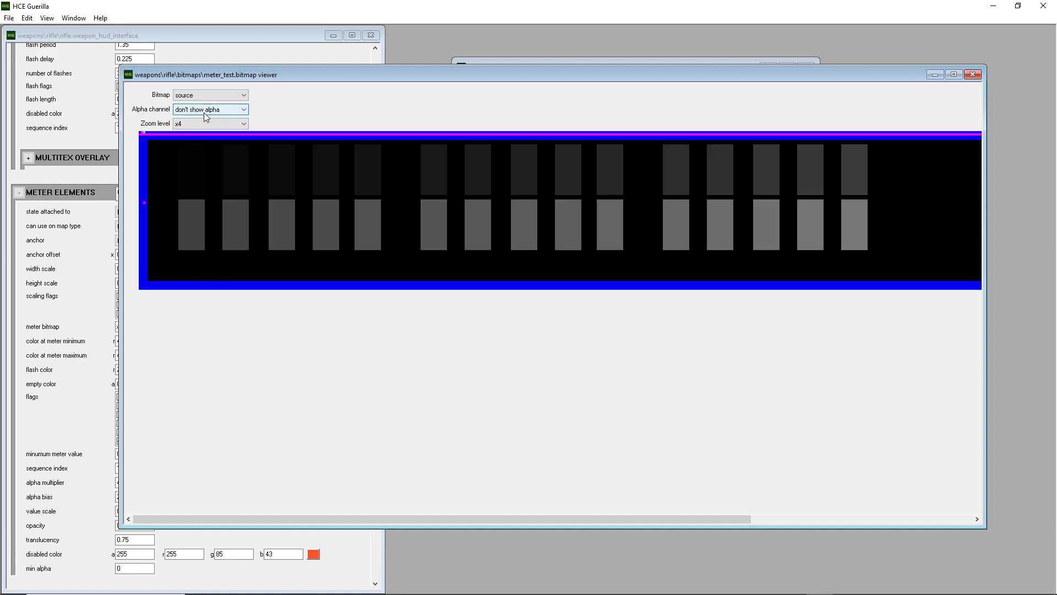
scroll(203, 112, "up", 1)
scroll(203, 112, "down", 1)
left_click(994, 6)
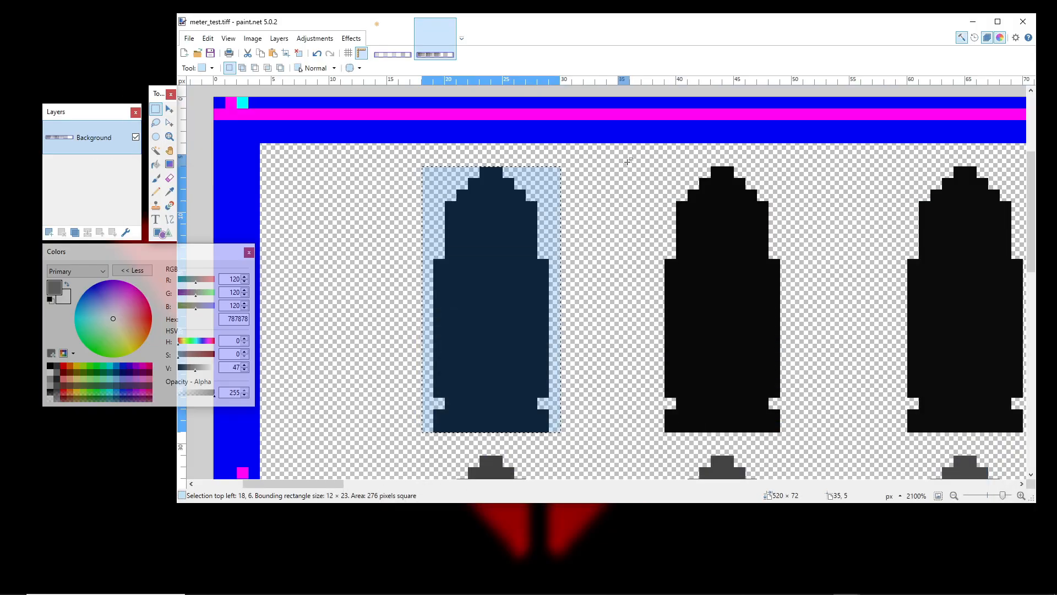
In meter_test.tiff, sample the colour and alpha of the transparent area beside the first bullet's tip, inside the selection.
left_click(173, 195)
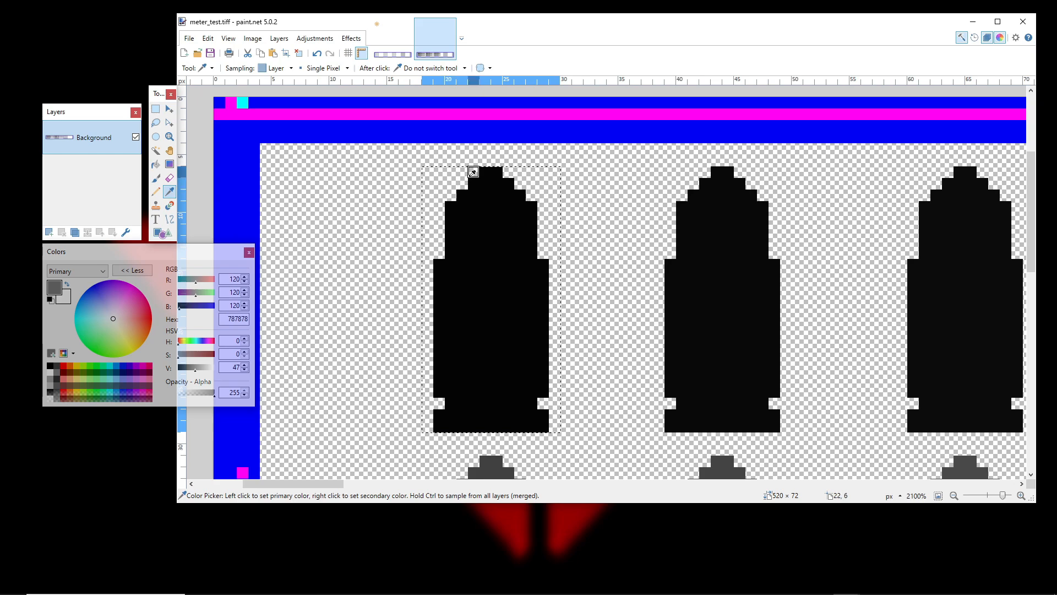
left_click(465, 173)
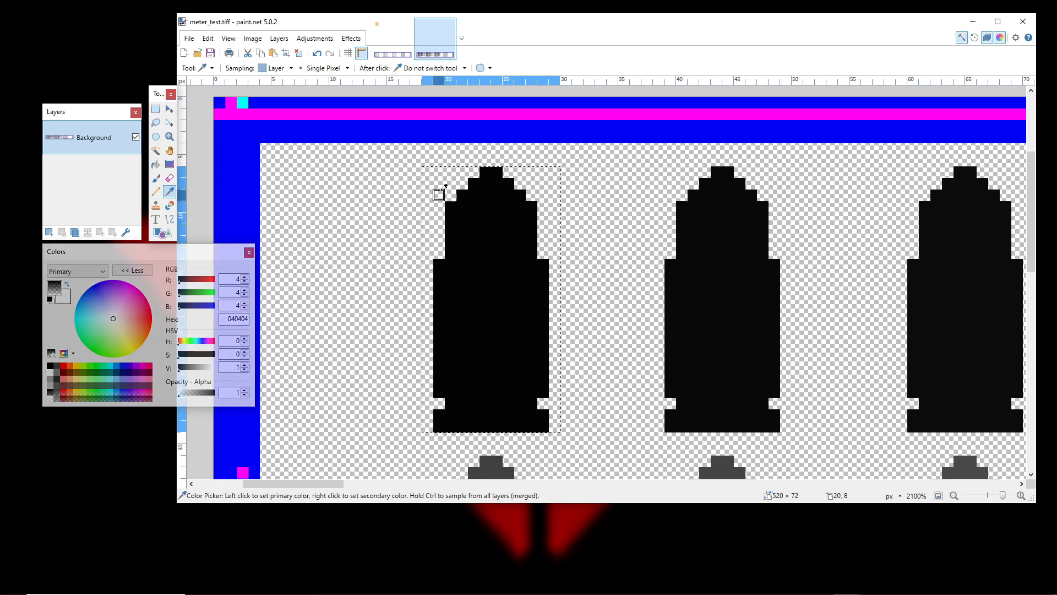
left_click(388, 55)
left_click(435, 40)
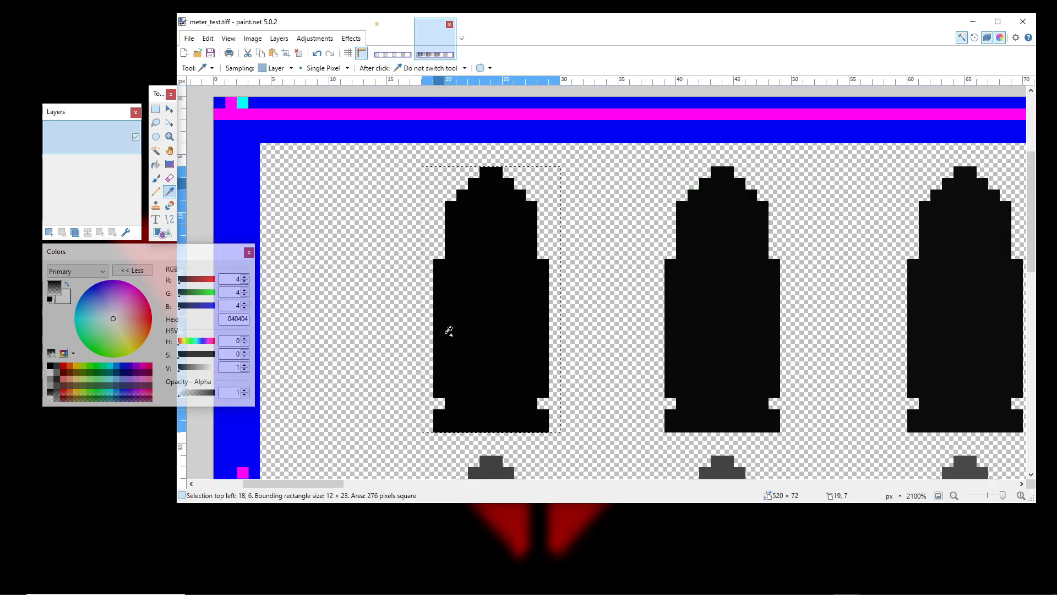
scroll(451, 333, "up", 3)
scroll(495, 284, "down", 2)
scroll(505, 262, "down", 3)
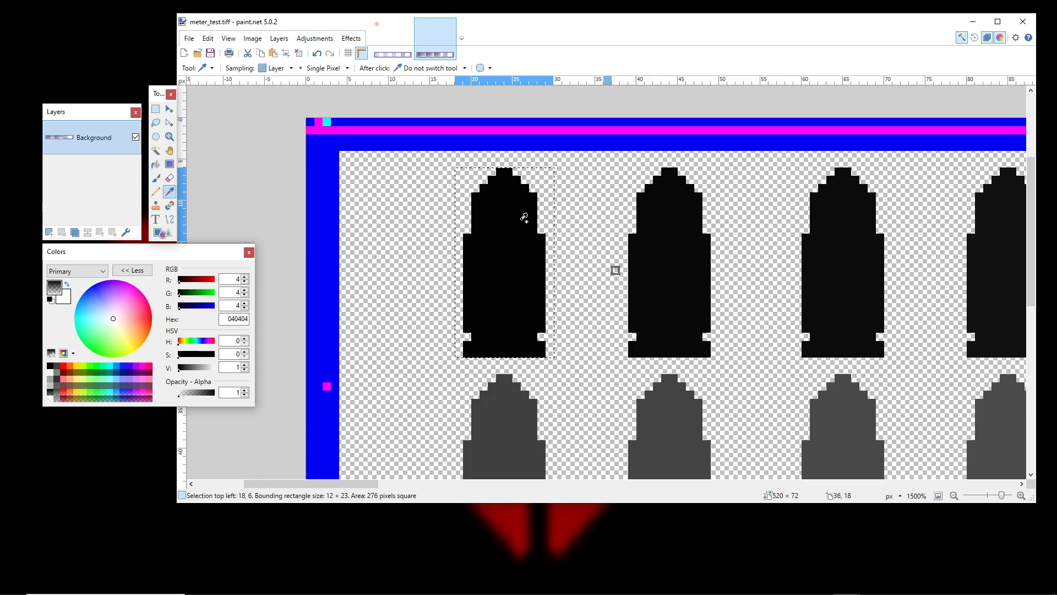
scroll(524, 218, "down", 5)
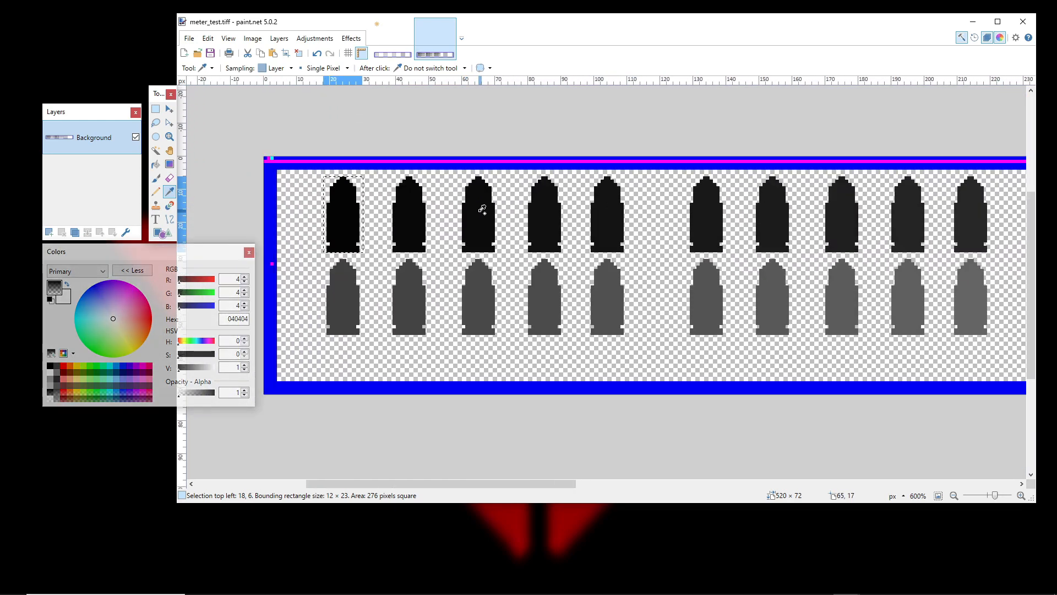
Compare the bullet layouts of ammo_test.tiff and meter_test.tiff by alternating between the two images, finishing on meter_test.tiff.
left_click(411, 54)
left_click(420, 54)
left_click(413, 54)
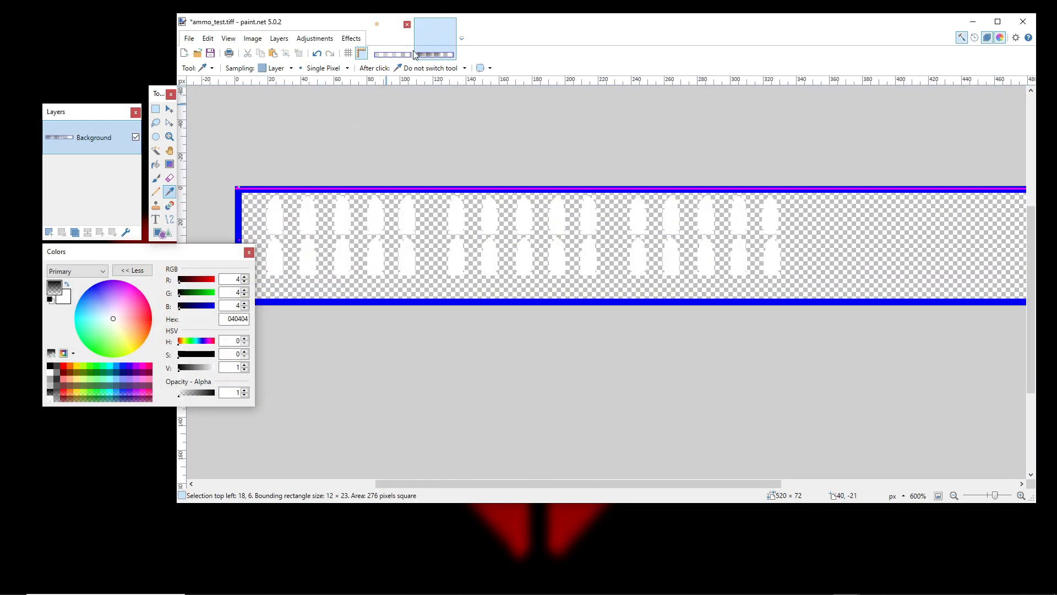
left_click(430, 54)
left_click(407, 54)
left_click(438, 54)
left_click(403, 54)
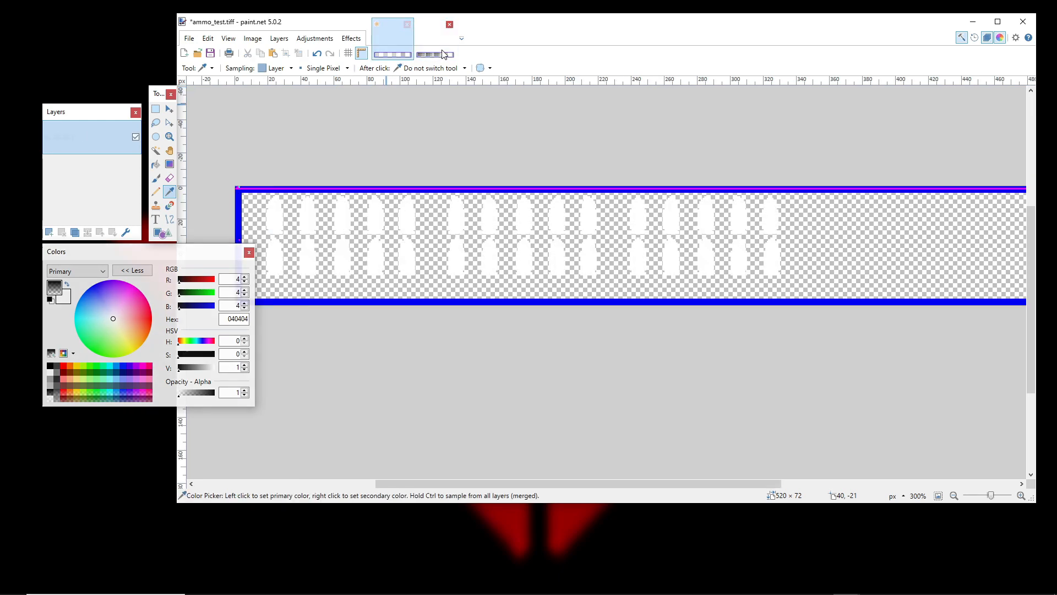
left_click(444, 54)
left_click(410, 53)
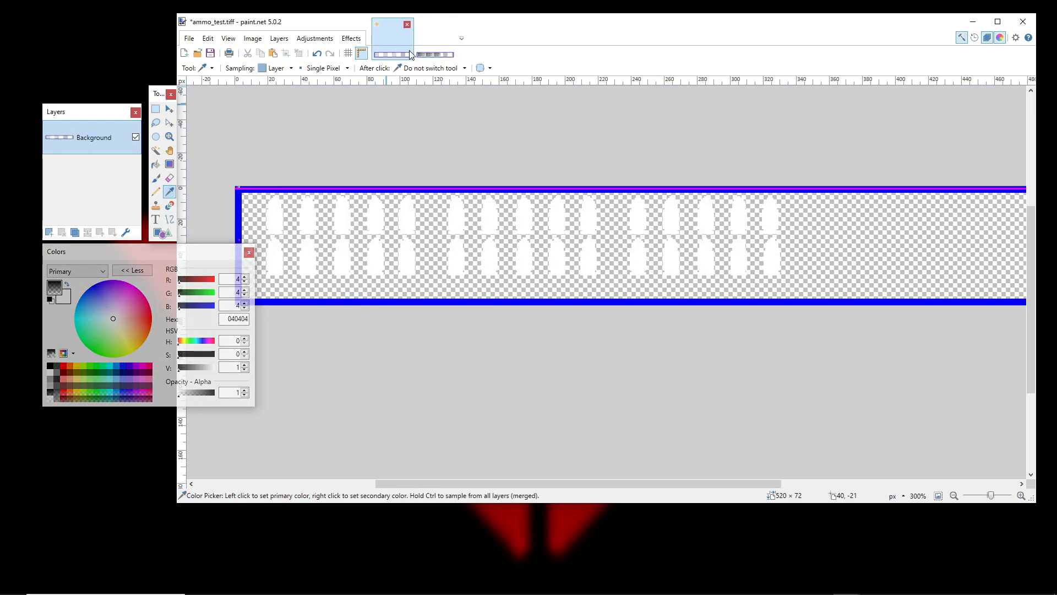
left_click(443, 52)
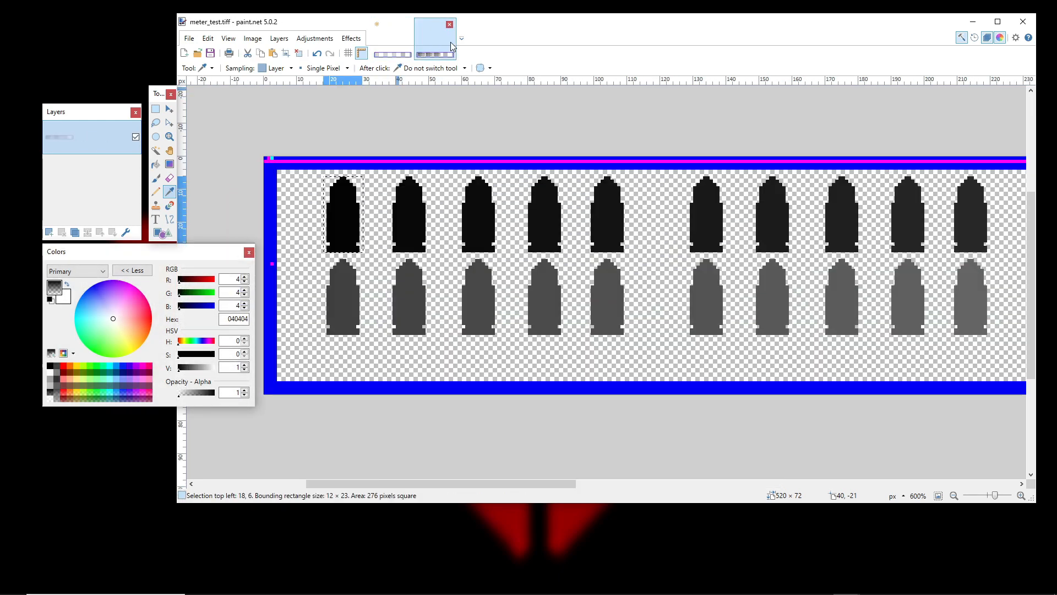
left_click(404, 53)
left_click(419, 53)
left_click(405, 54)
left_click(422, 50)
left_click(408, 50)
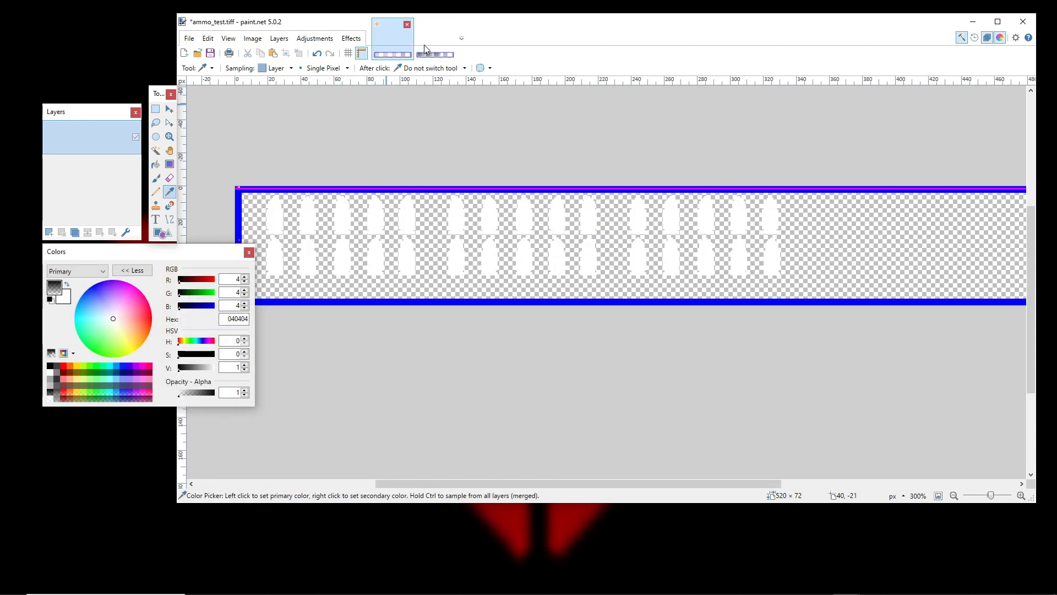
left_click(425, 51)
left_click(408, 53)
left_click(420, 52)
left_click(402, 54)
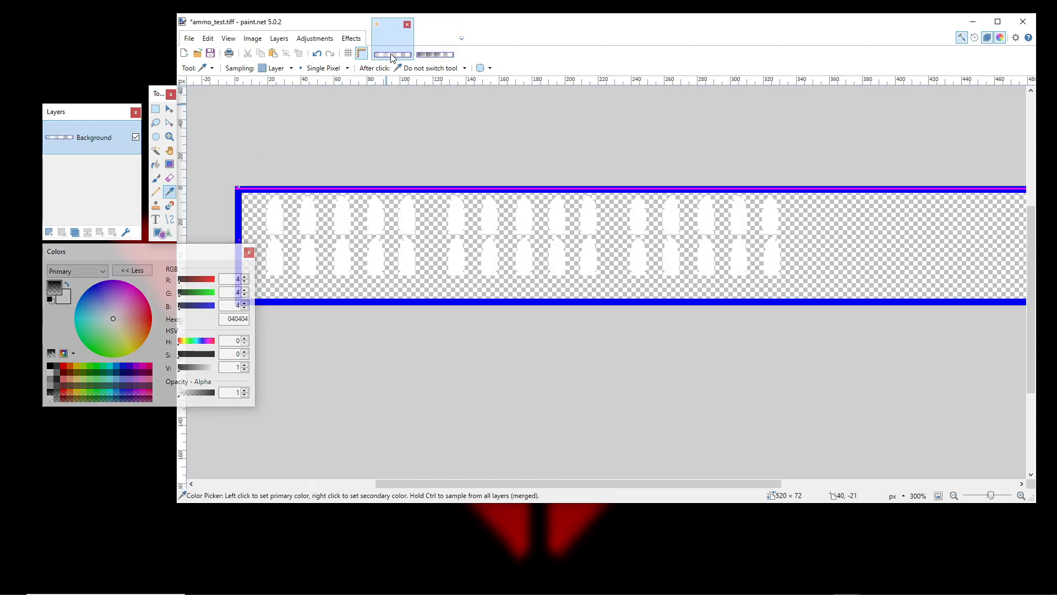
left_click(421, 53)
left_click(405, 54)
left_click(421, 54)
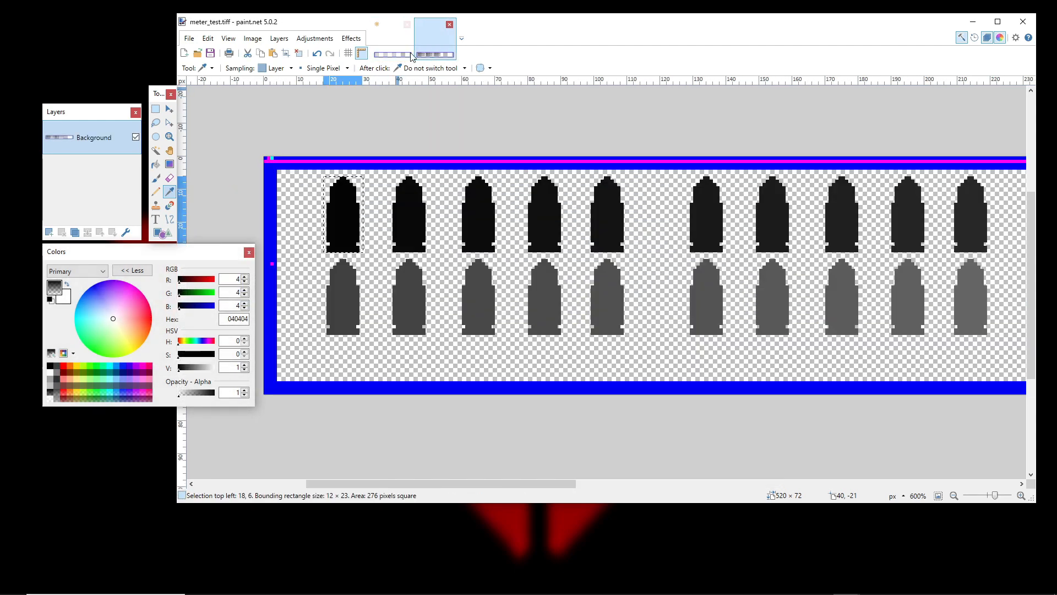
Replace the selection with a 12 × 23 pixel rectangle around the second upper-row bullet.
scroll(496, 245, "up", 6)
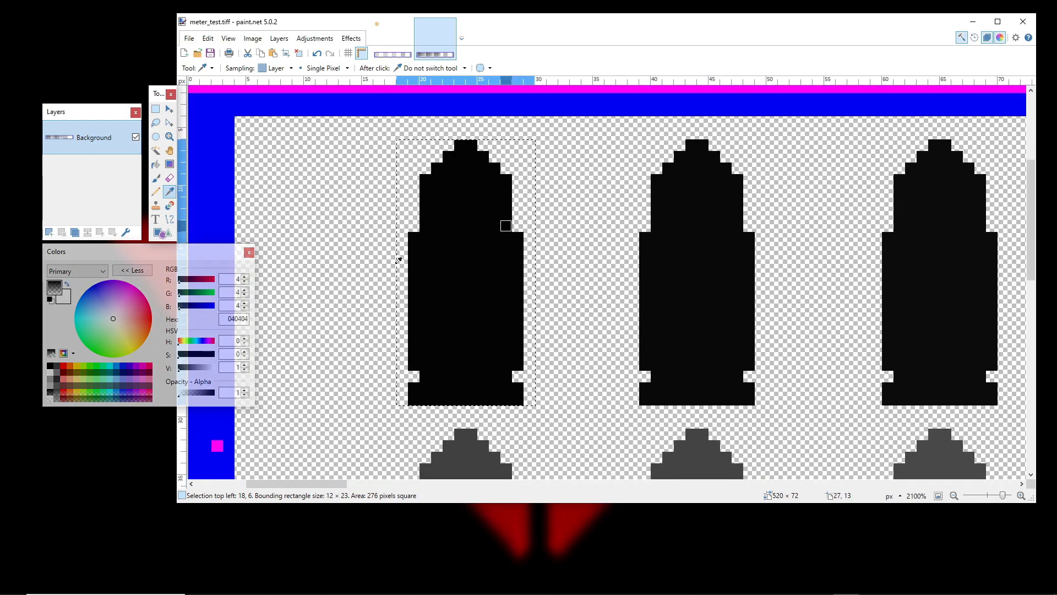
left_click(155, 109)
scroll(378, 243, "right", 5)
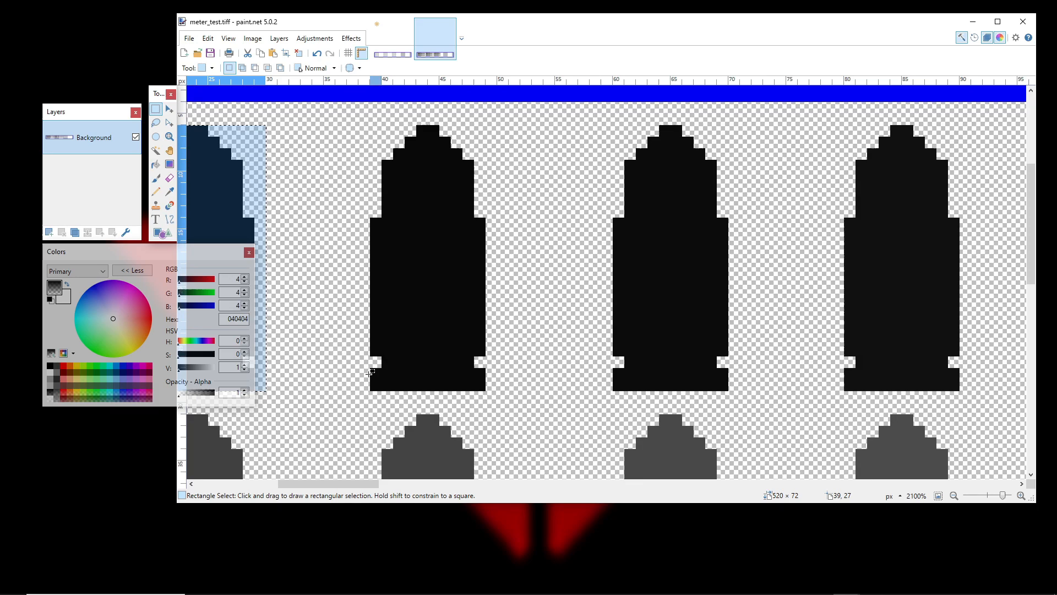
left_click(405, 276)
left_click_drag(363, 388, 493, 130)
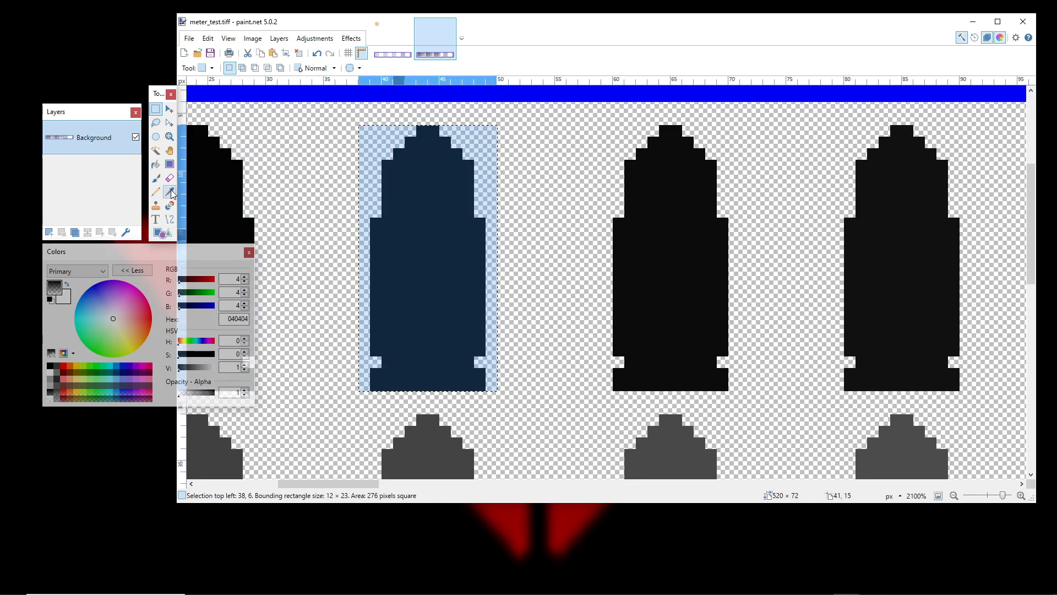
Sample the second bullet's shade as the primary colour and activate the Paint Bucket tool.
left_click(170, 191)
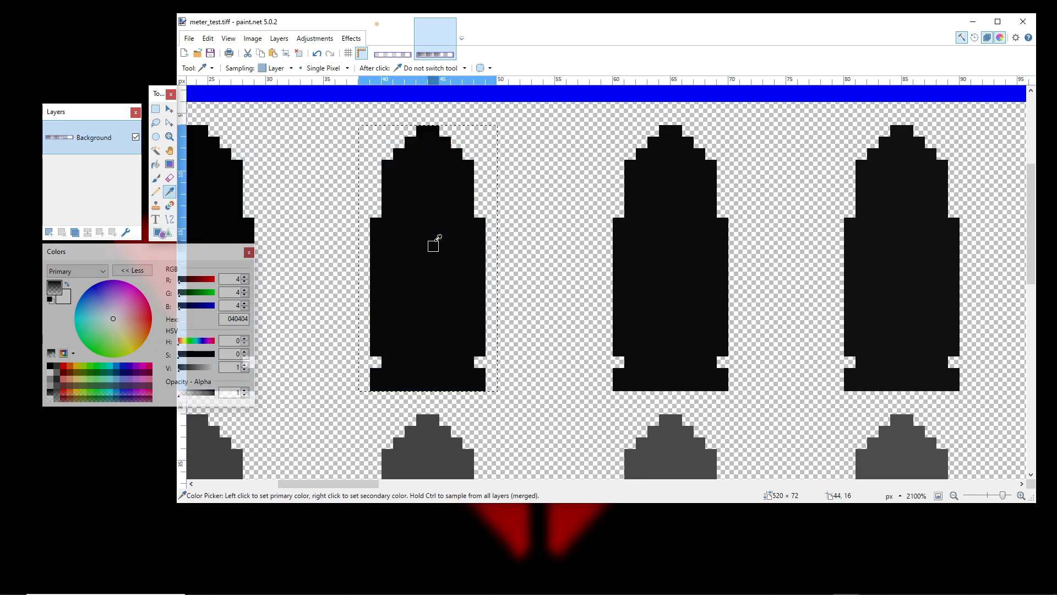
left_click(156, 165)
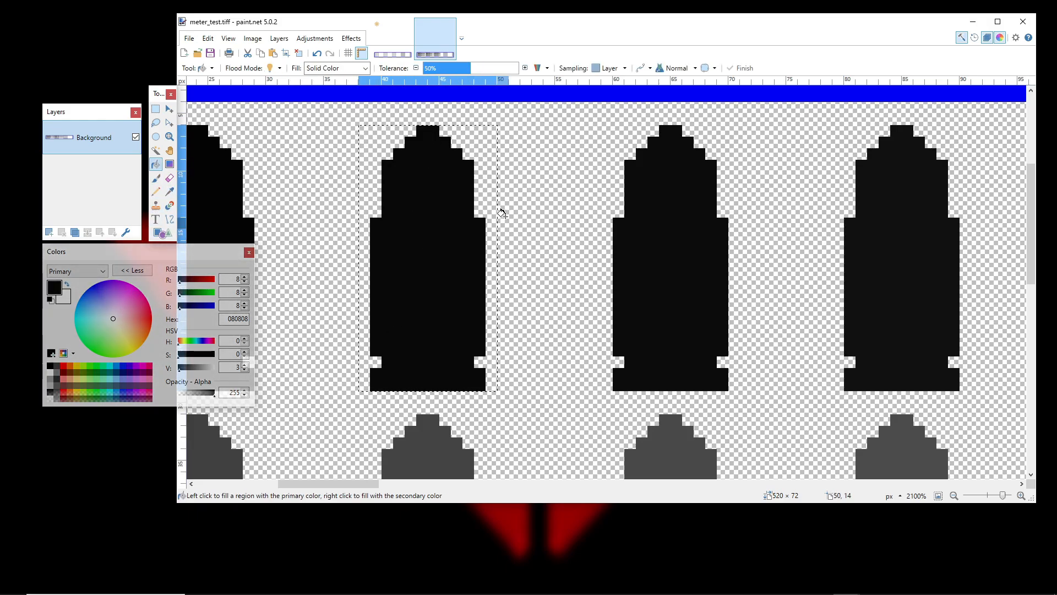
scroll(559, 229, "down", 3)
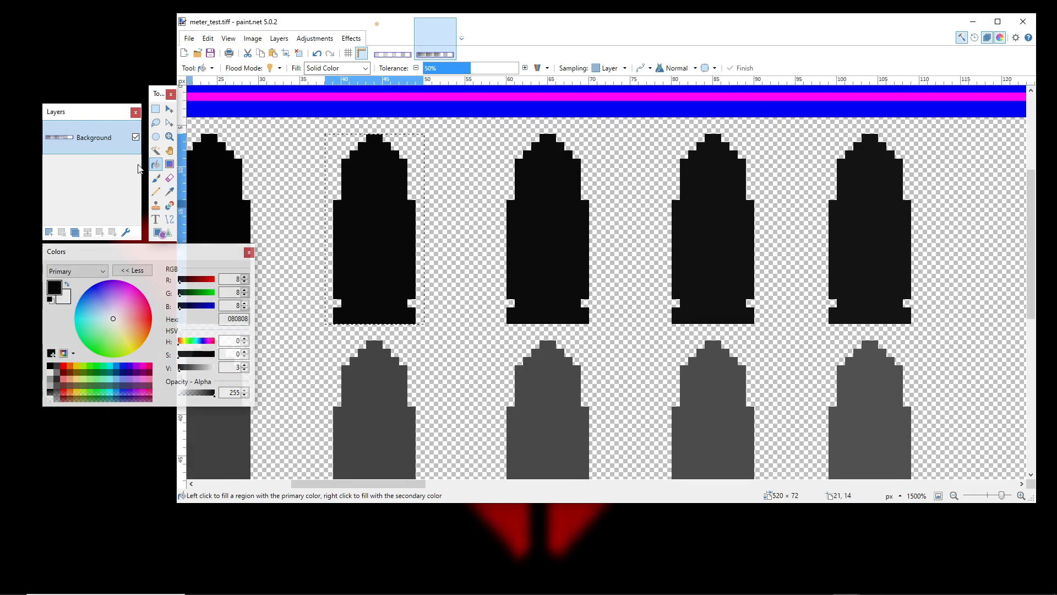
Clear the selection around the second bullet and reactivate the Color Picker.
left_click(155, 108)
key("ctrl+d")
left_click(169, 191)
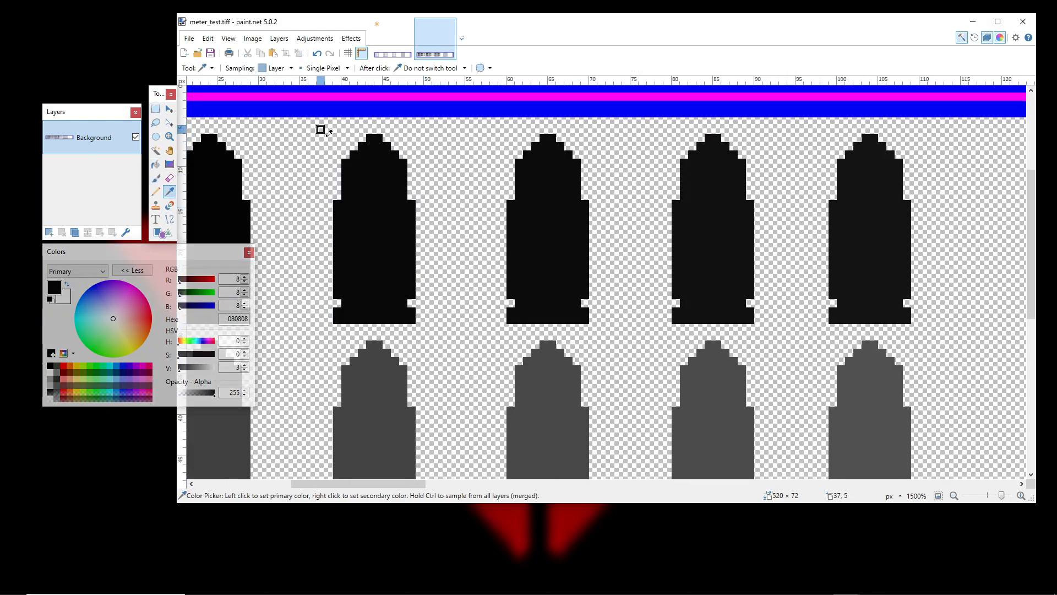
Sample the transparent pixels beside the tops of successive dark upper-row shapes to compare their hidden RGB and alpha values.
left_click(524, 137)
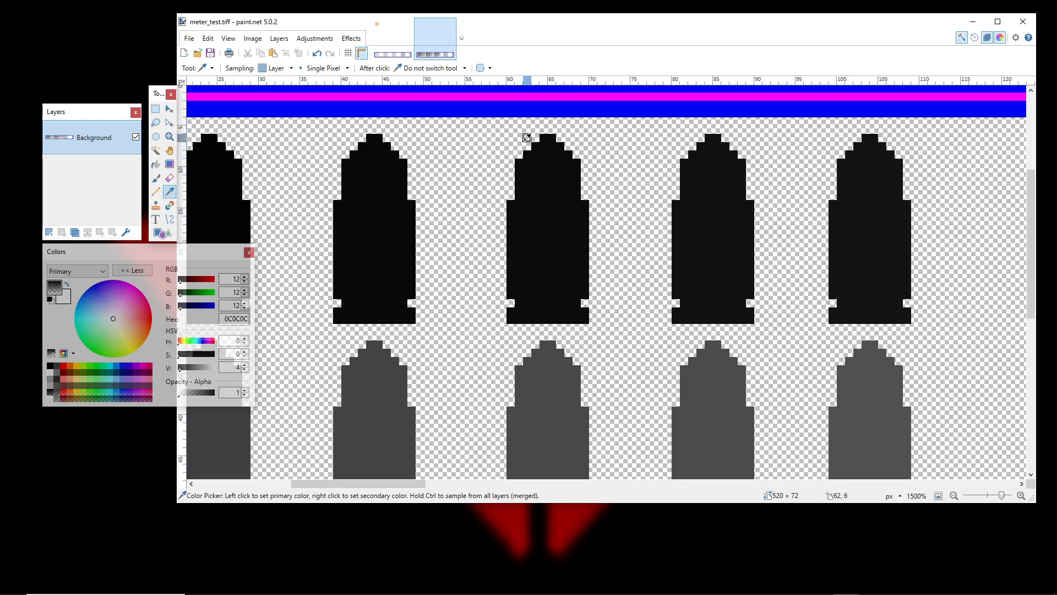
left_click(692, 138)
scroll(769, 147, "right", 3)
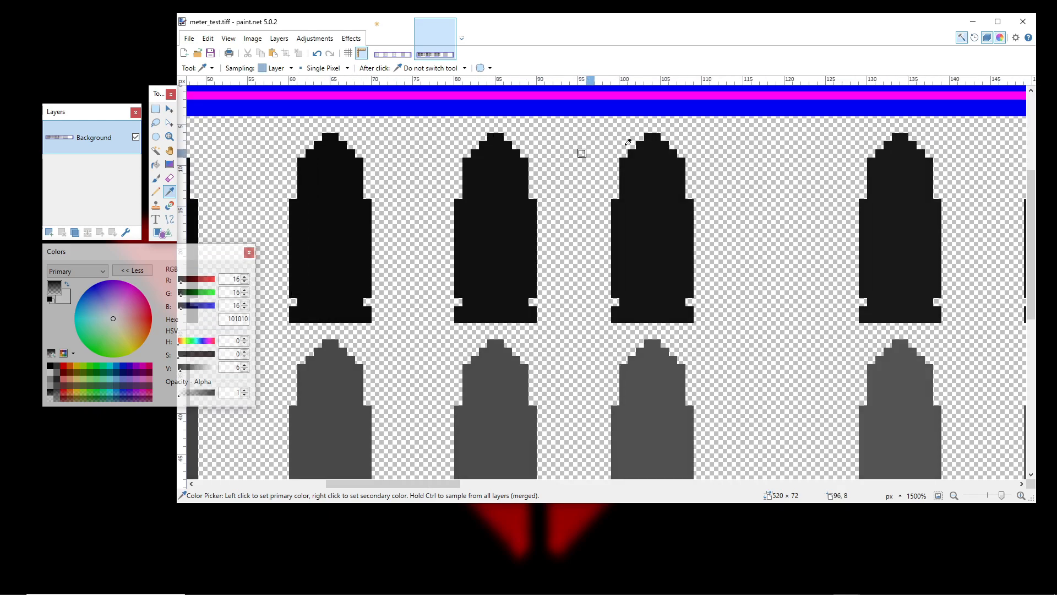
left_click(821, 145)
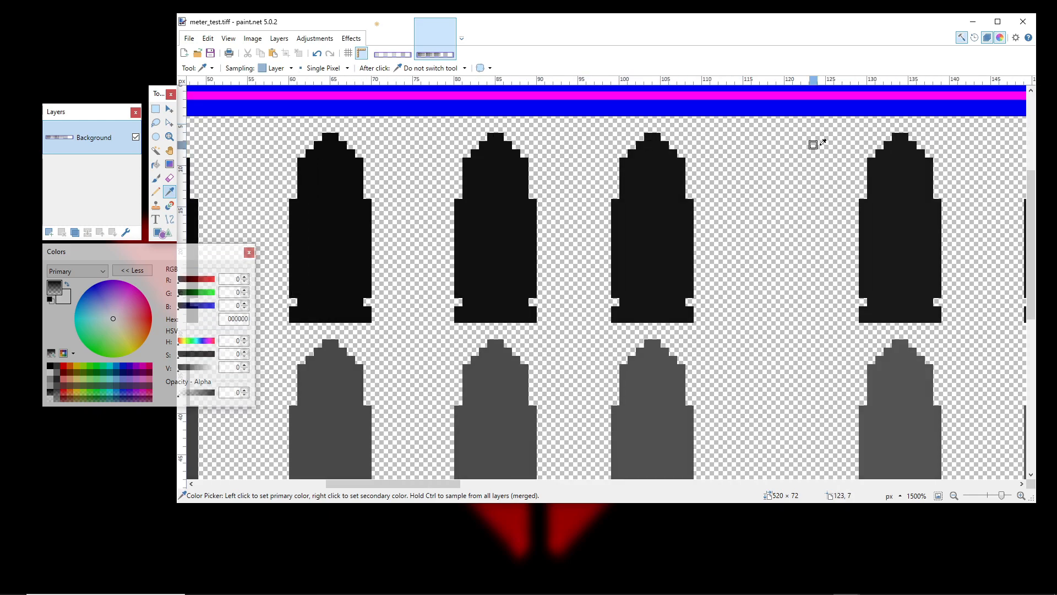
left_click(874, 142)
scroll(677, 142, "right", 6)
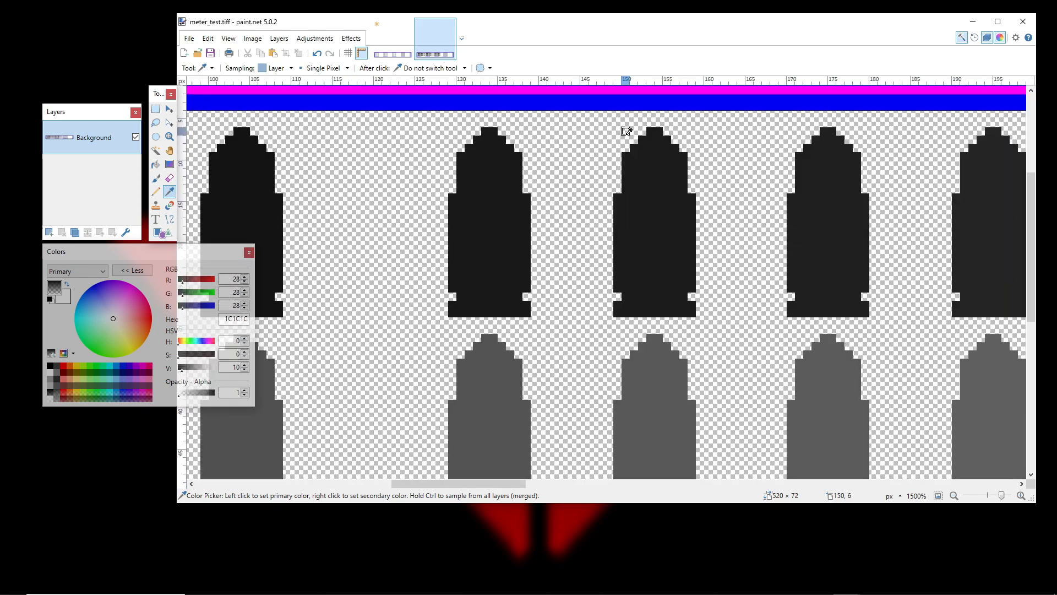
left_click(799, 131)
Sample the last lower-row grey shape and the transparent pixels around its tip to compare their color and alpha values.
scroll(827, 319, "down", 3)
scroll(716, 278, "right", 15)
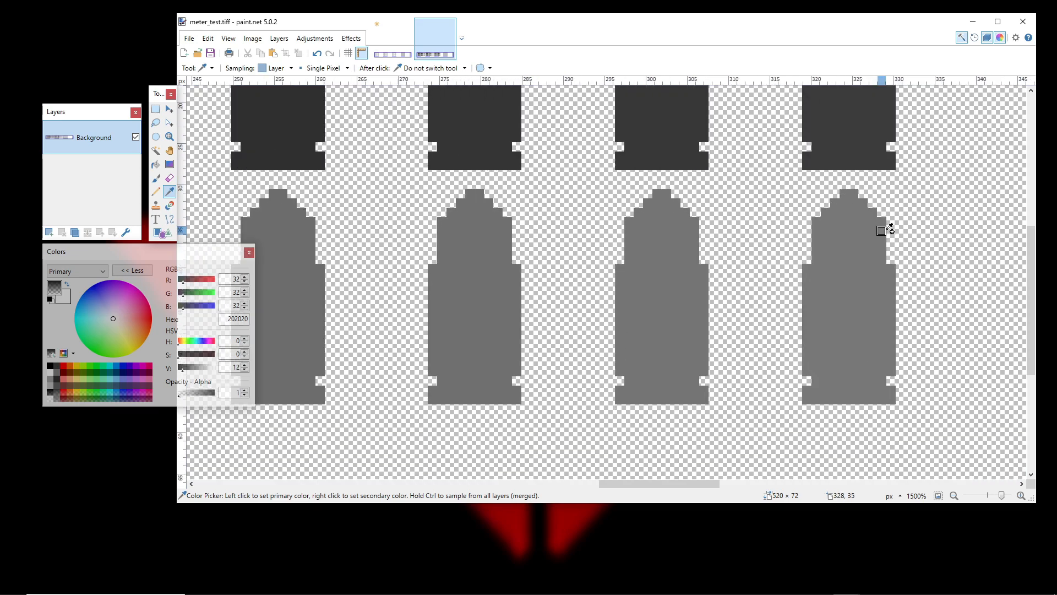
scroll(692, 241, "up", 3, "ctrl")
left_click(667, 198)
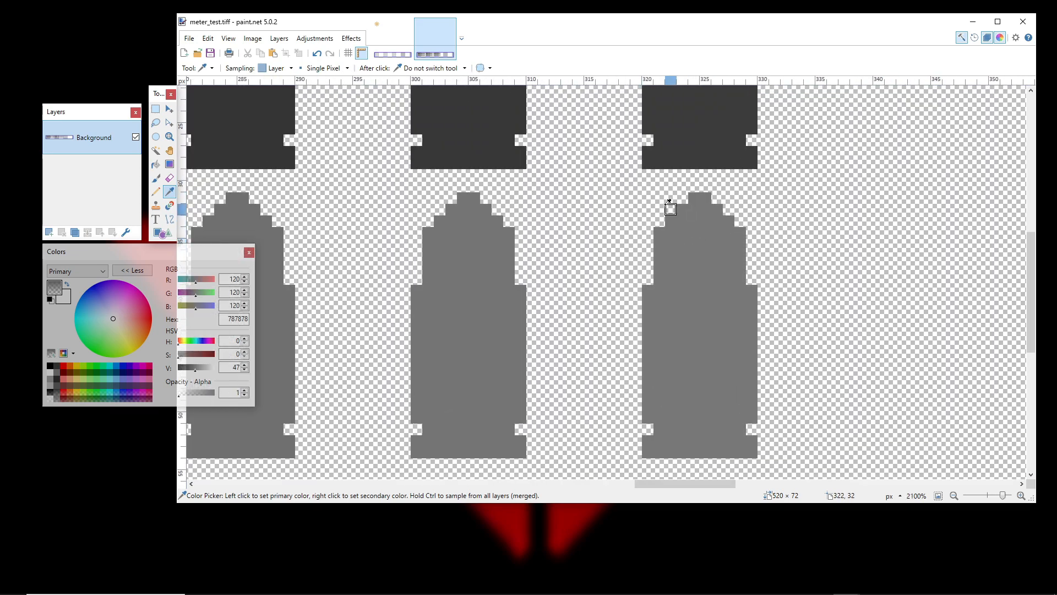
left_click(682, 229)
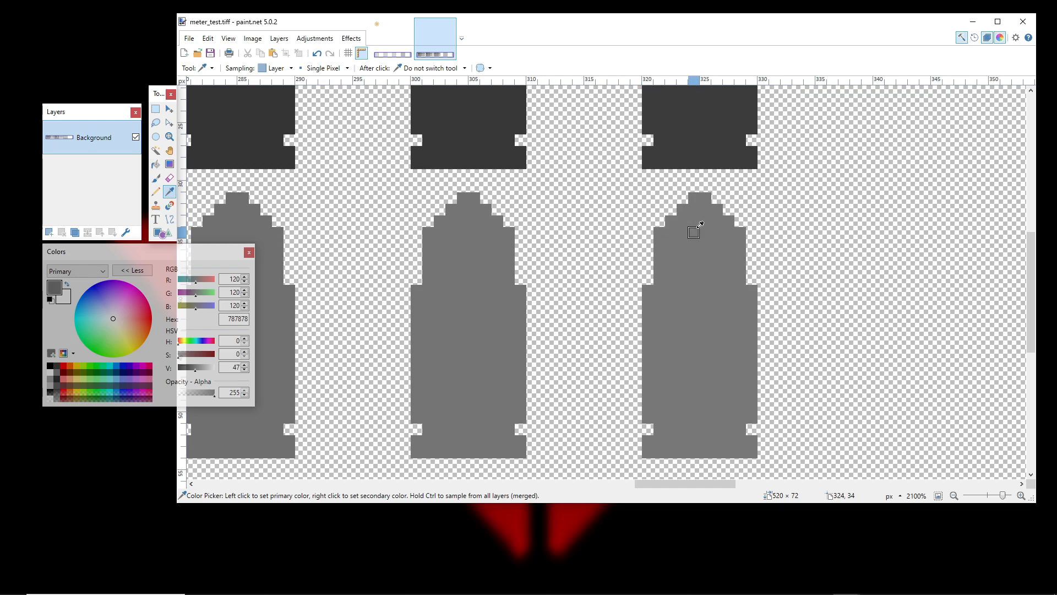
scroll(707, 225, "up", 1, "ctrl")
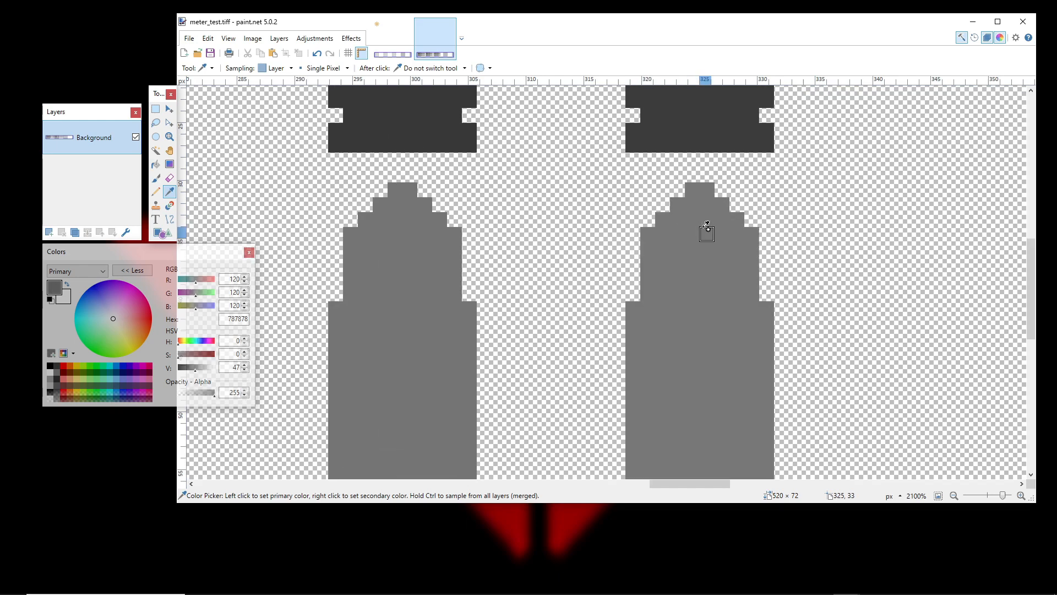
scroll(707, 224, "up", 3, "ctrl")
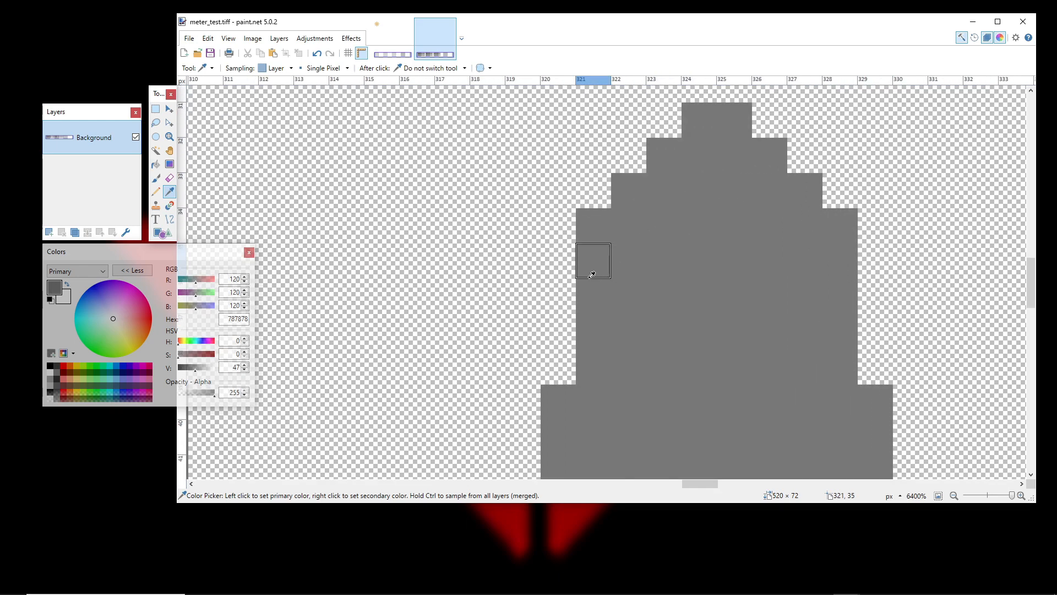
scroll(626, 259, "down", 1, "ctrl")
left_click(584, 160)
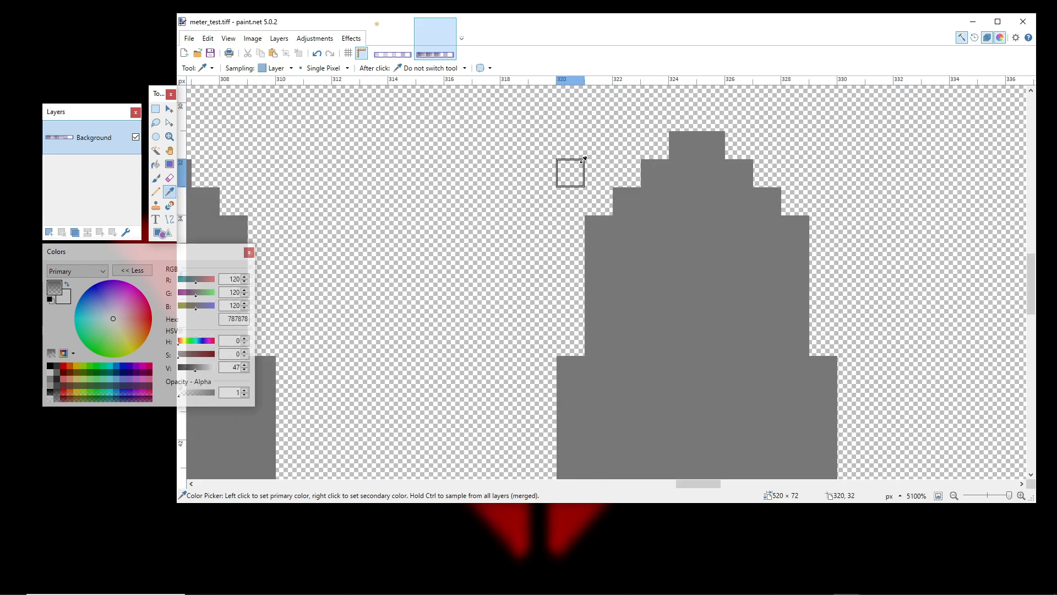
left_click(673, 242)
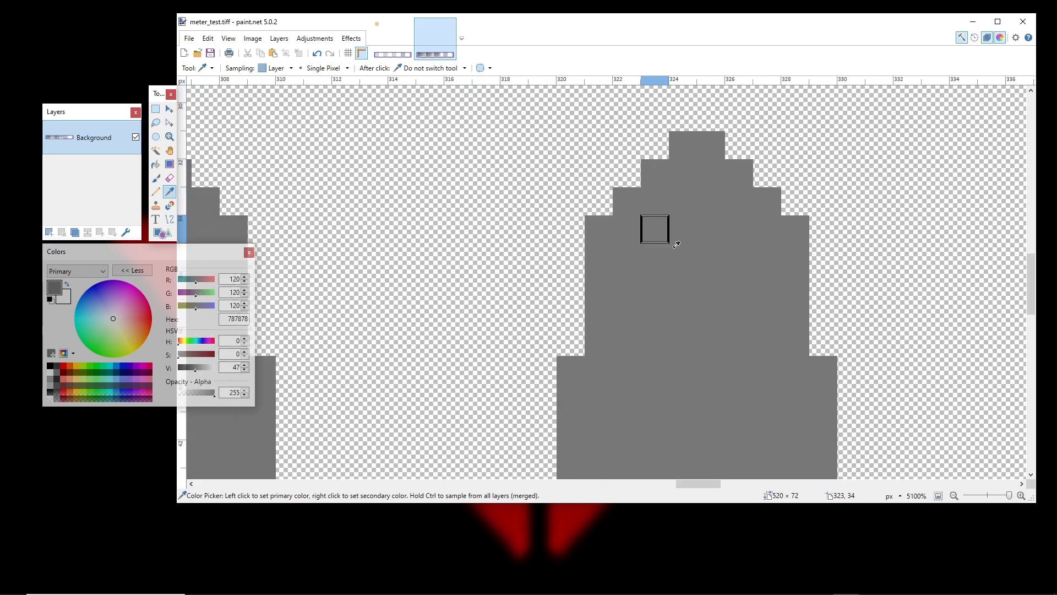
left_click(597, 173)
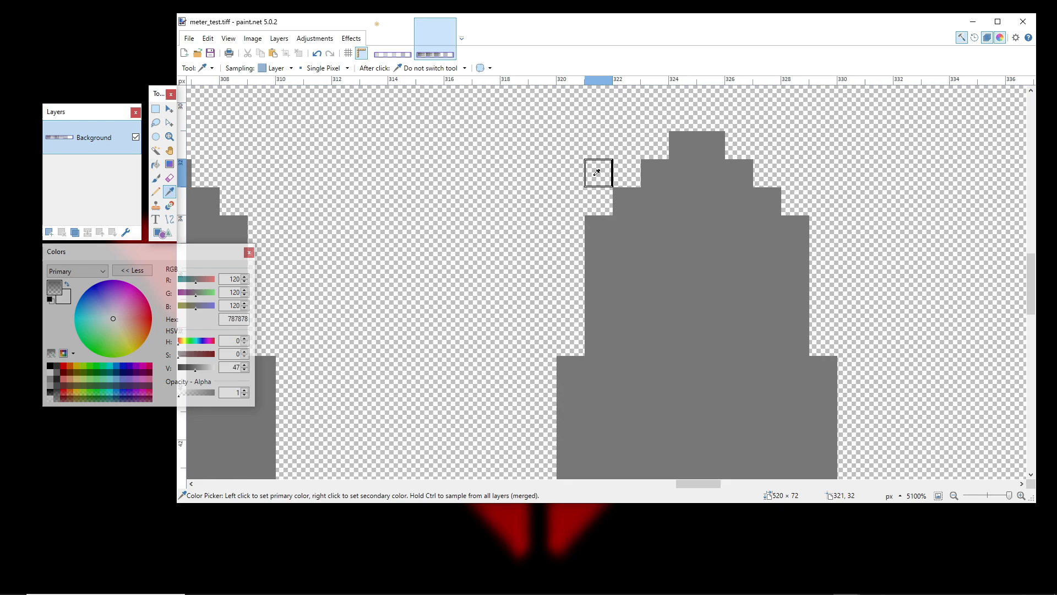
Examine both rows of meter shapes across the whole sheet at 400% zoom.
scroll(597, 173, "down", 5, "ctrl")
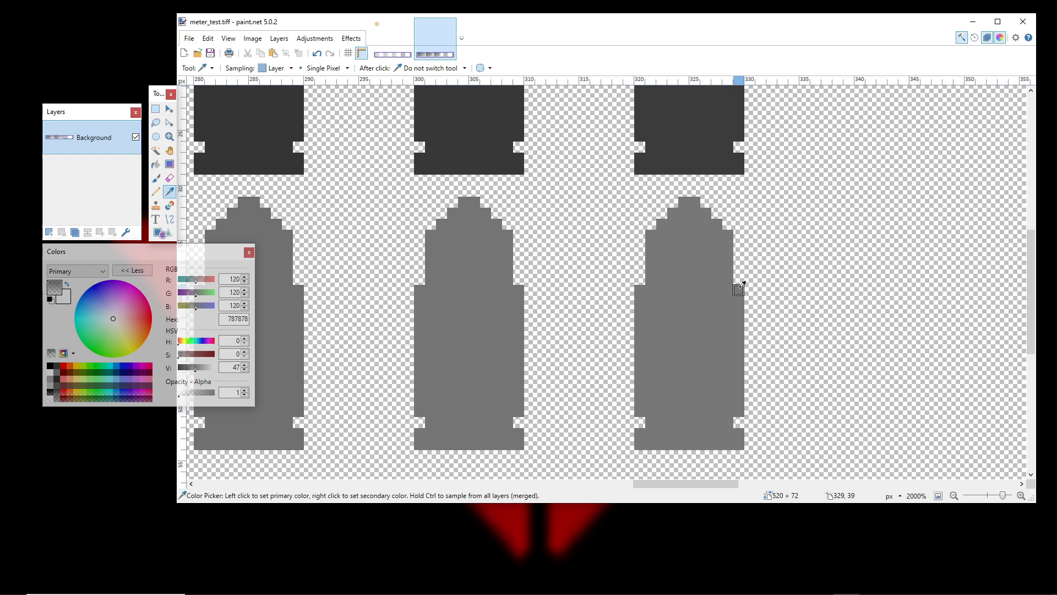
scroll(739, 287, "down", 3, "ctrl")
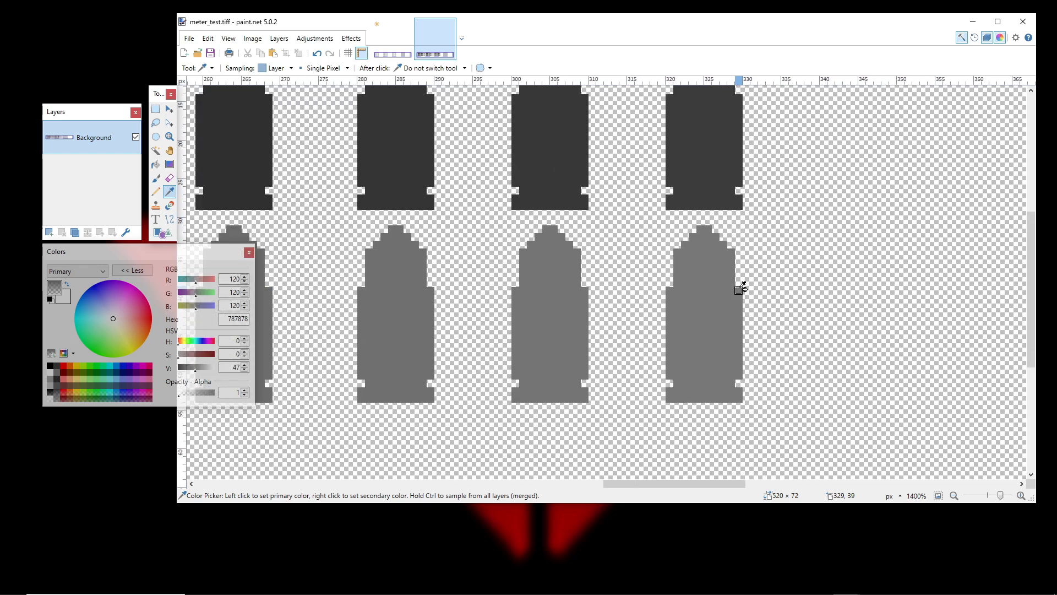
scroll(741, 287, "down", 1, "ctrl")
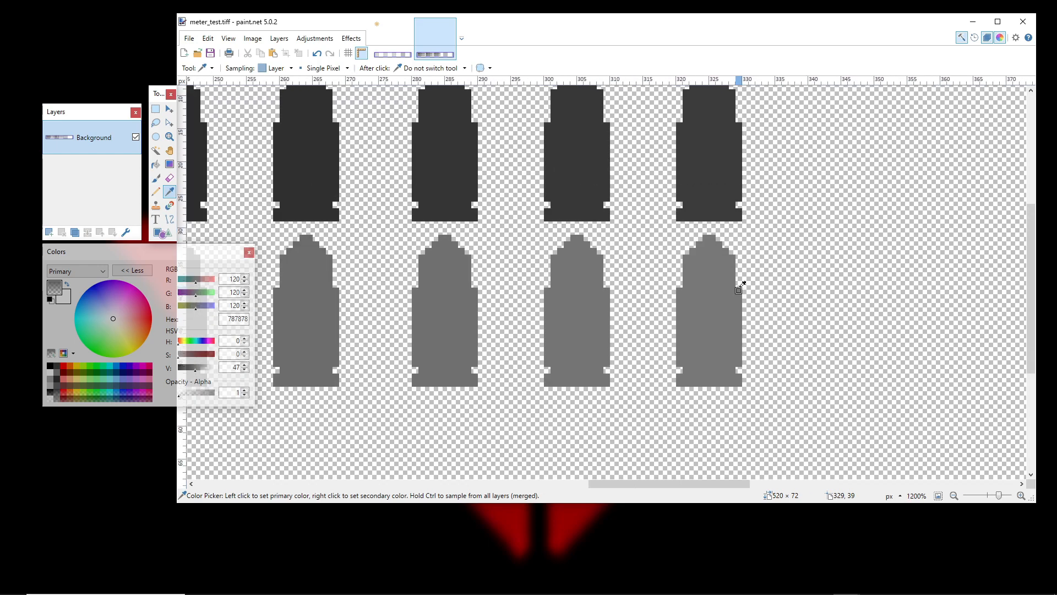
left_click_drag(724, 295, 675, 269)
scroll(743, 289, "down", 6, "ctrl")
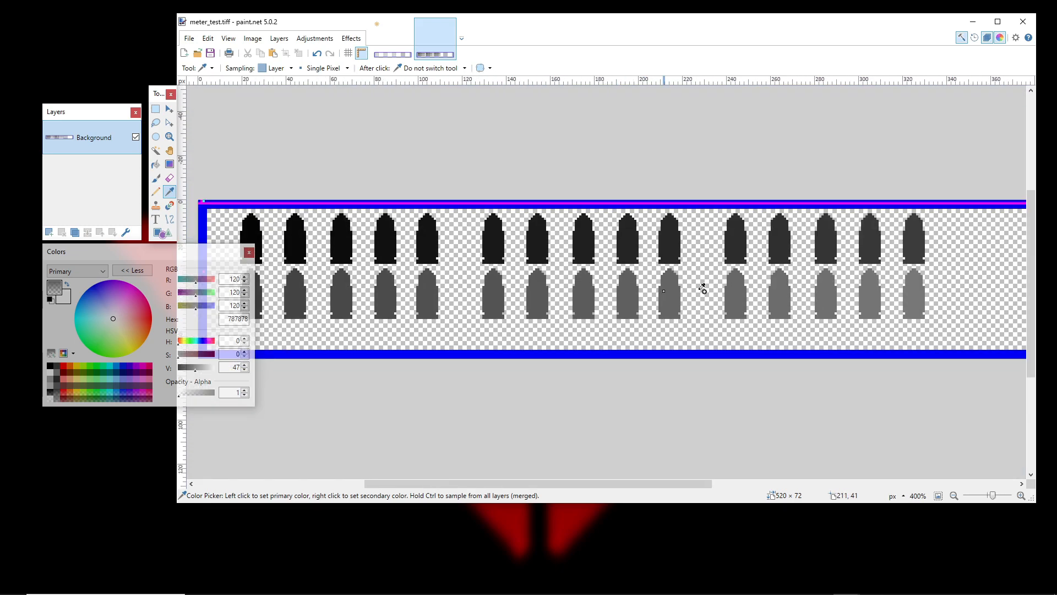
scroll(733, 272, "right", 4)
scroll(661, 220, "down", 3)
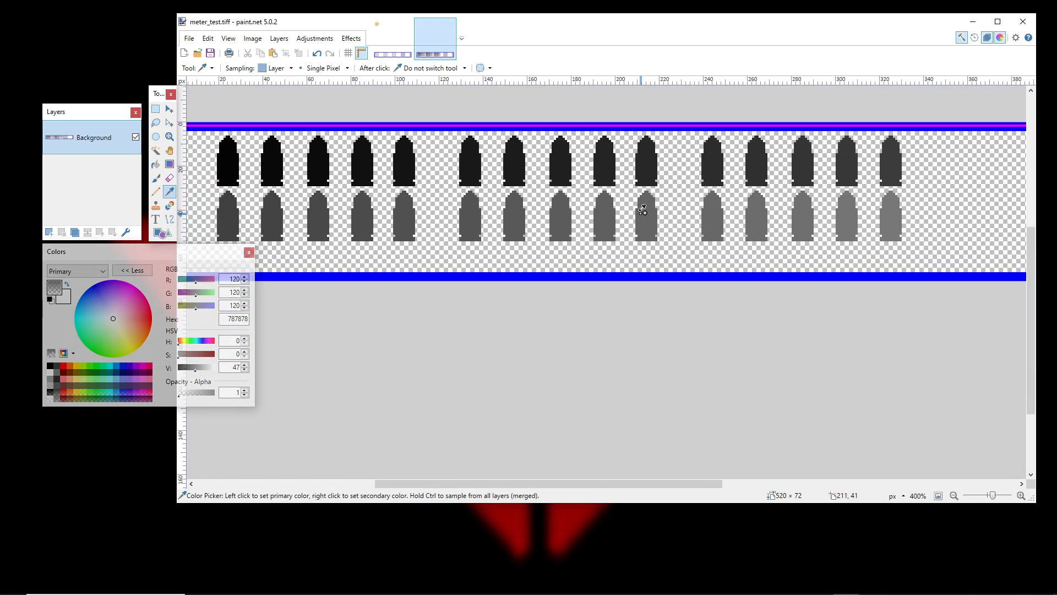
scroll(641, 186, "up", 1)
scroll(641, 187, "left", 1)
Collapse the Colors window to its compact form and move it beneath the Tools window, beside the canvas.
left_click(132, 270)
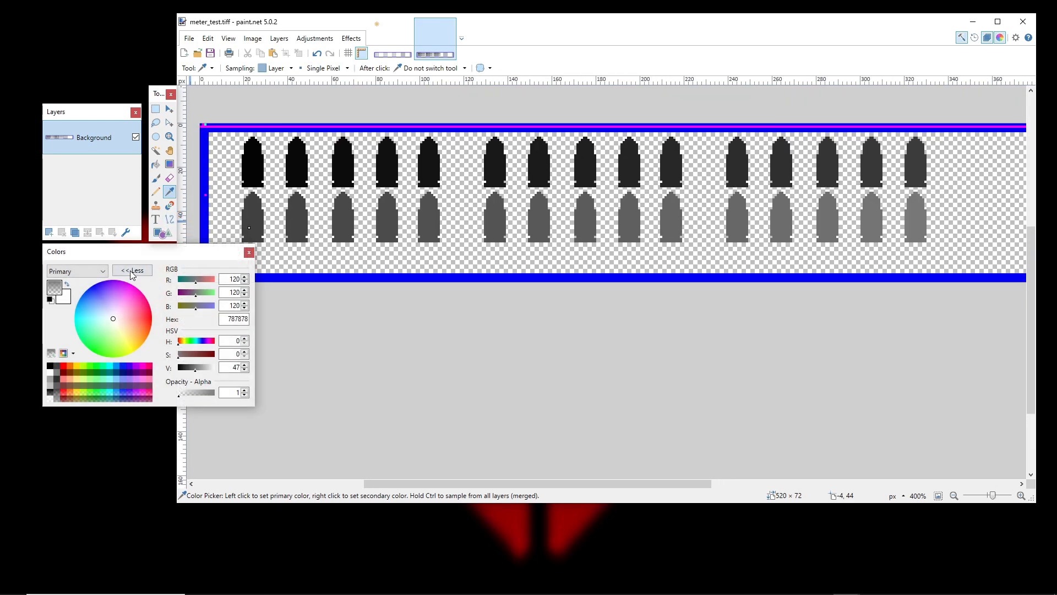
scroll(356, 228, "up", 2)
scroll(223, 265, "right", 1)
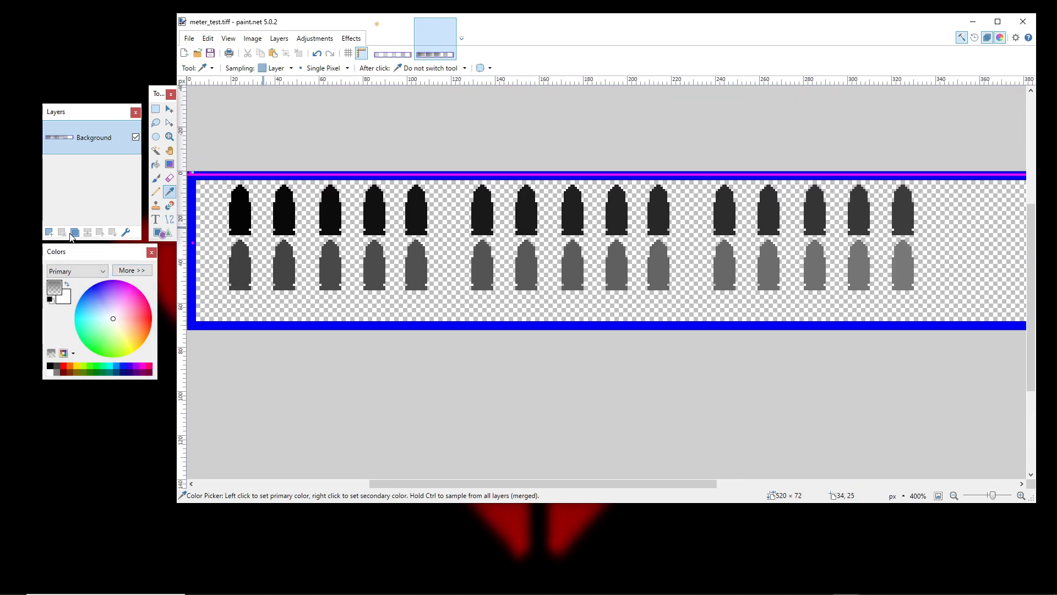
scroll(148, 268, "left", 4)
scroll(148, 269, "up", 1)
left_click_drag(93, 255, 109, 252)
scroll(606, 254, "down", 1)
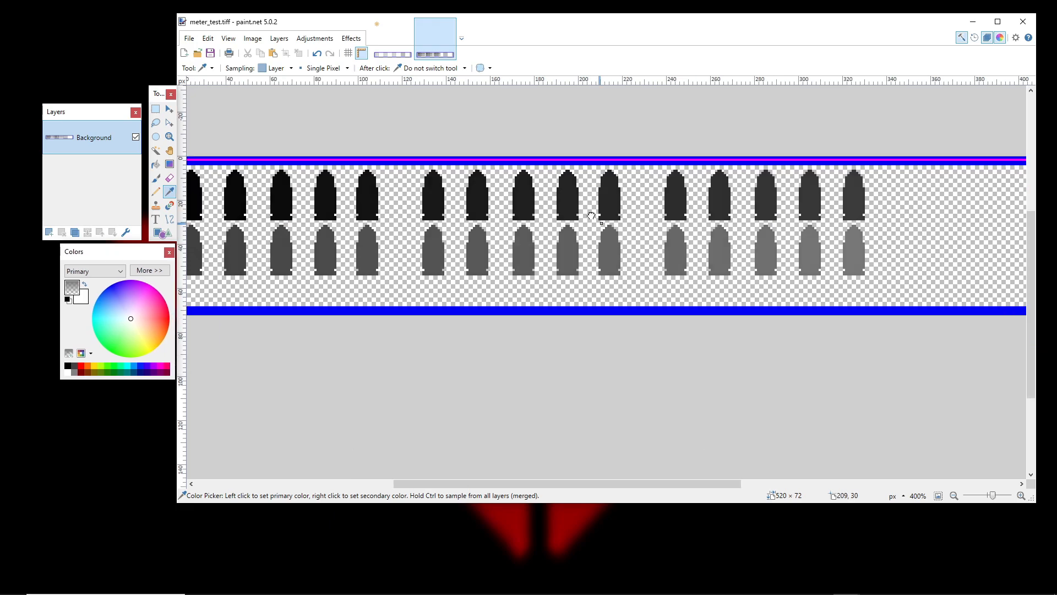
scroll(605, 253, "right", 5)
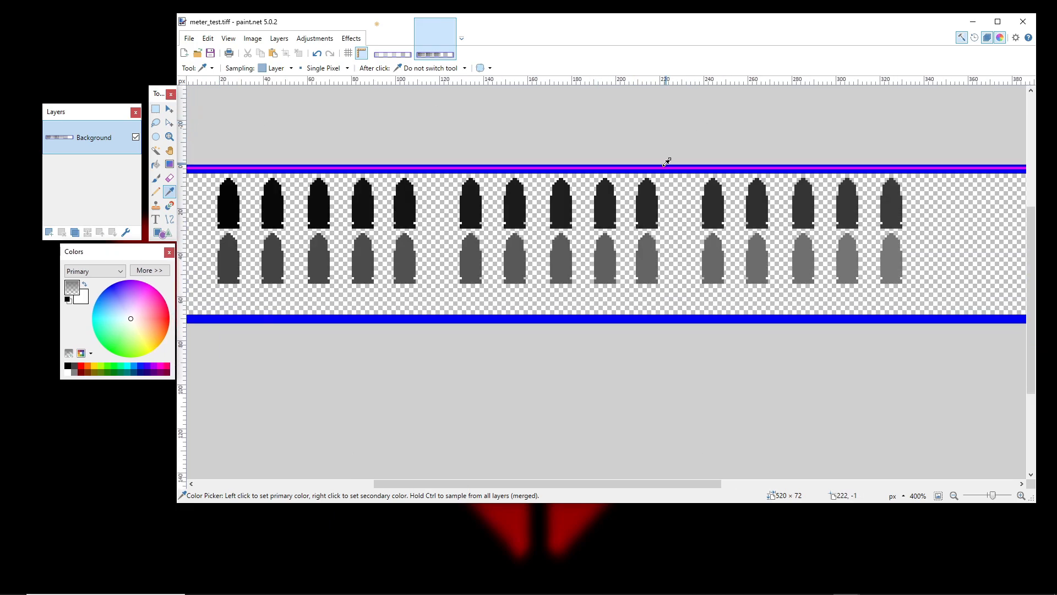
scroll(634, 143, "left", 3)
scroll(633, 143, "down", 1)
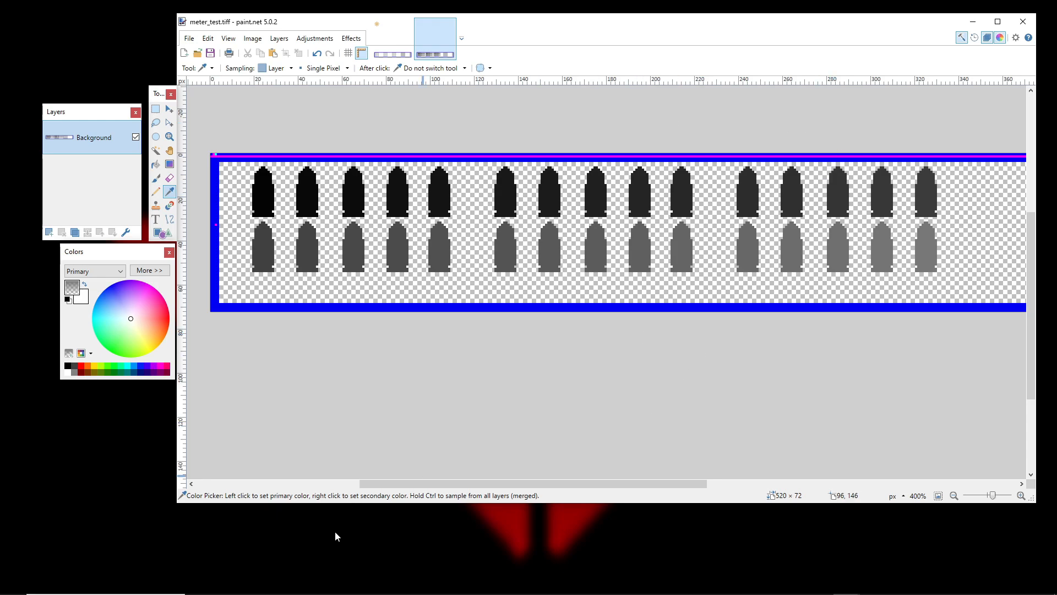
Switch to HCE Guerilla and close the meter_test bitmap viewer and the bitmap tag window behind it.
left_click(279, 586)
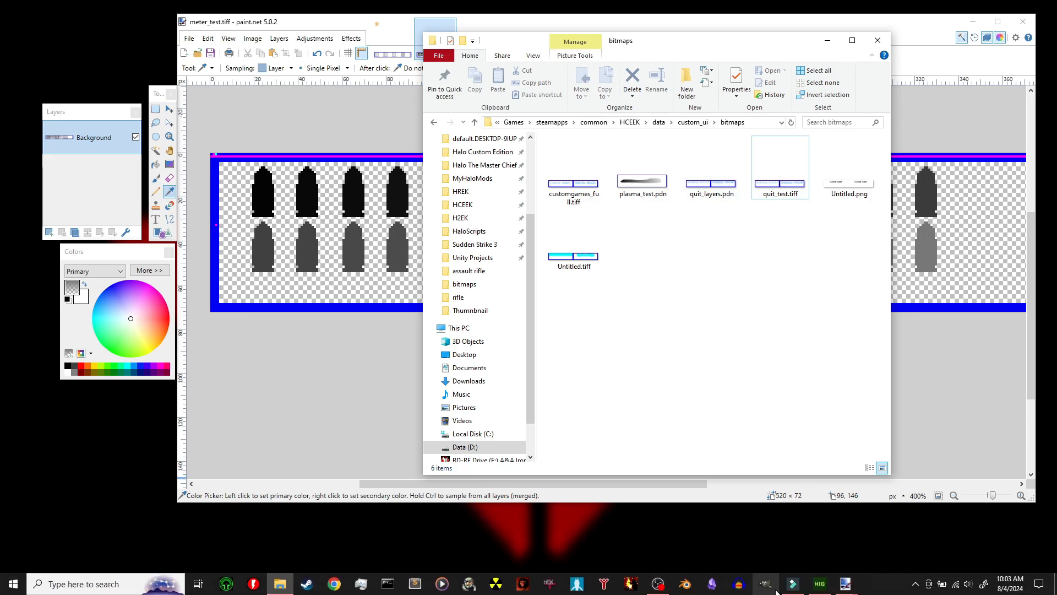
left_click(820, 586)
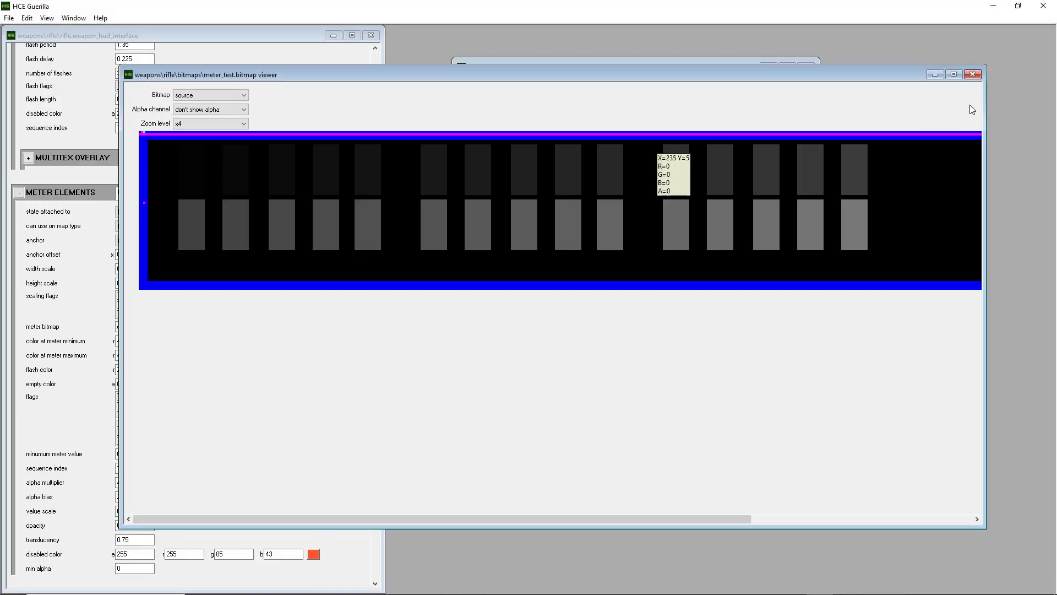
left_click(972, 74)
left_click(805, 68)
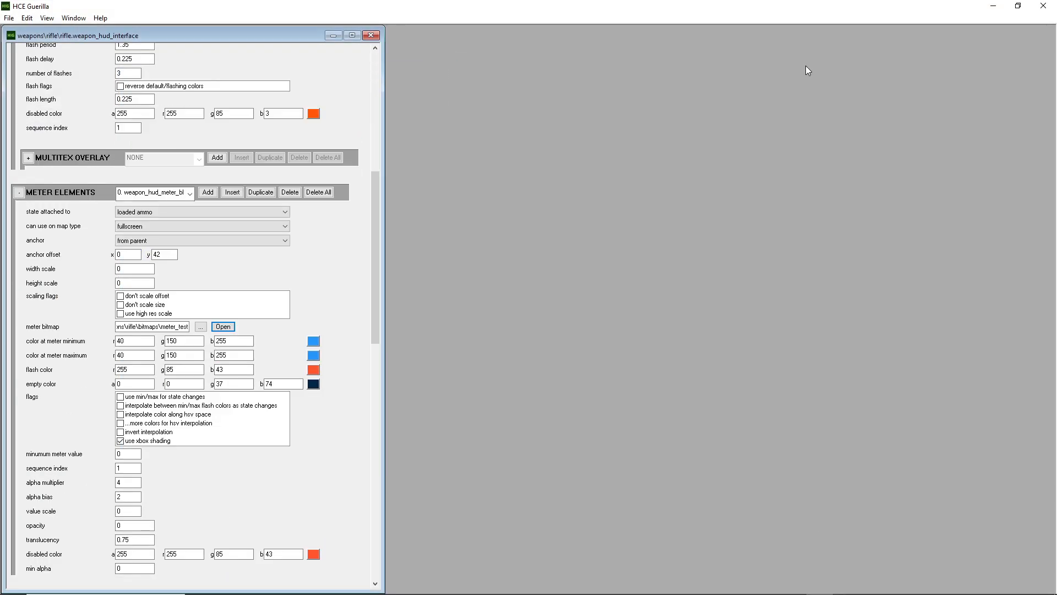
Clear the meter bitmap reference of the first meter element in the rifle weapon_hud_interface tag.
left_click(178, 324)
left_click_drag(136, 326, 106, 332)
key("Delete")
key("Delete")
Clear the ammo_test interface bitmap reference of the first static element and save the rifle weapon_hud_interface tag.
scroll(338, 285, "up", 5)
left_click_drag(165, 249, 116, 252)
key("Delete")
left_click_drag(182, 251, 116, 251)
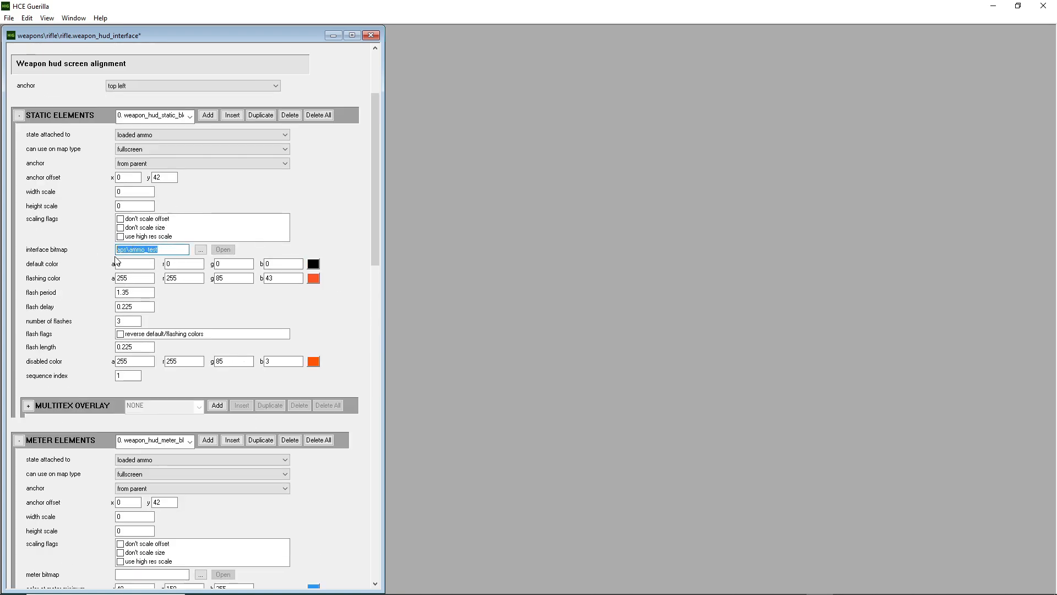
key("Delete")
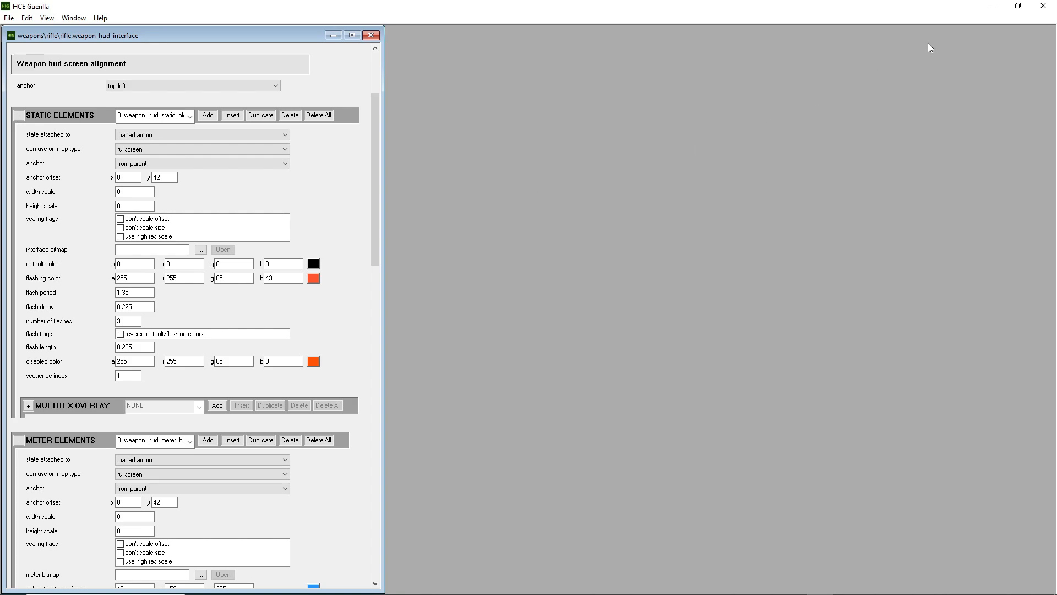
Minimize Guerilla and, in File Explorer, delete ammo_test.bitmap and meter_test.bitmap from HCEEK\tags\weapons\rifle\bitmaps.
left_click(994, 7)
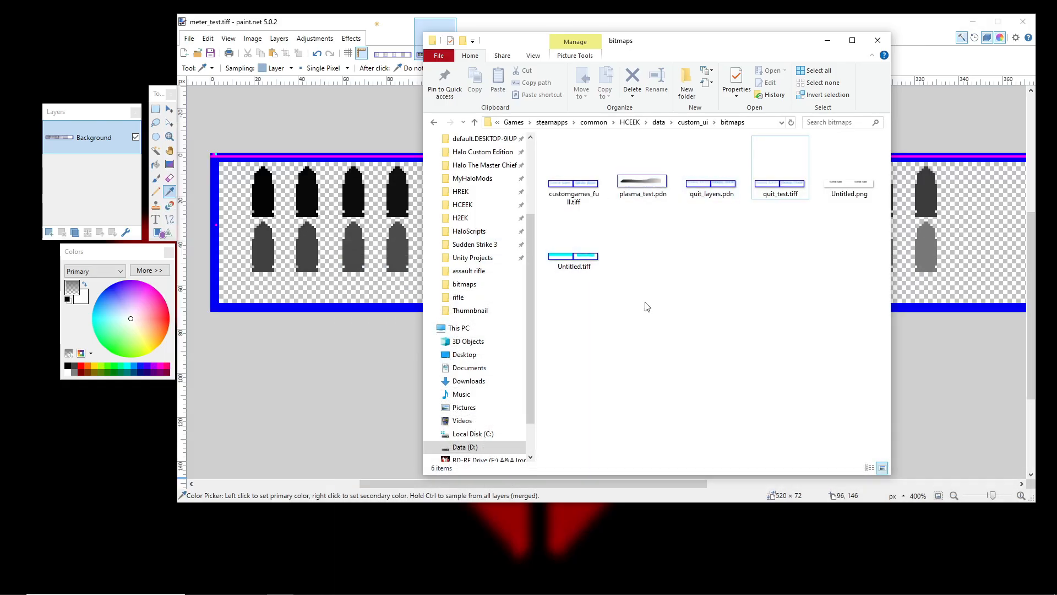
left_click(631, 123)
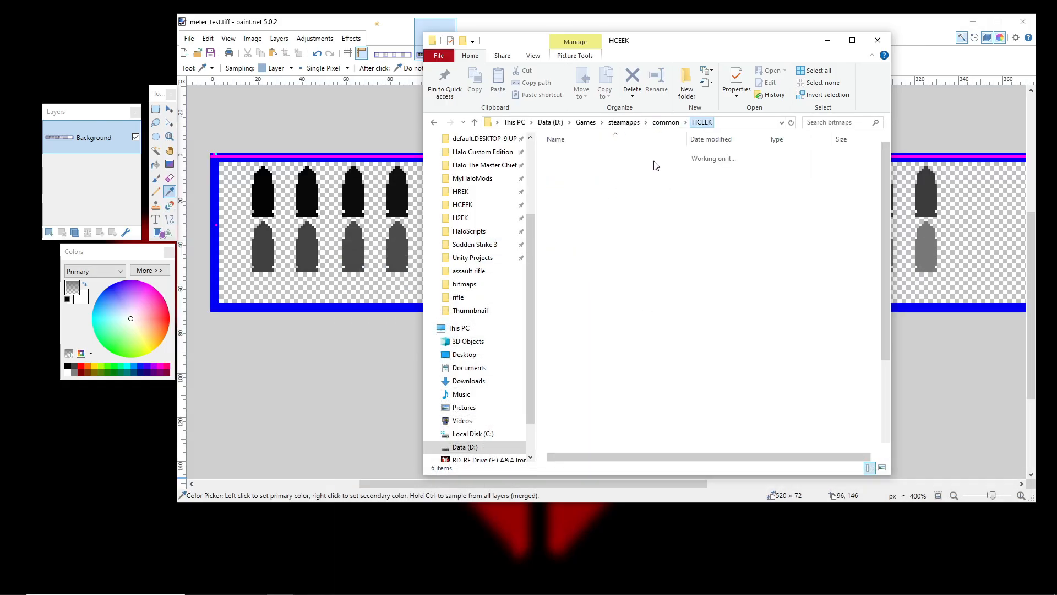
double_click(565, 249)
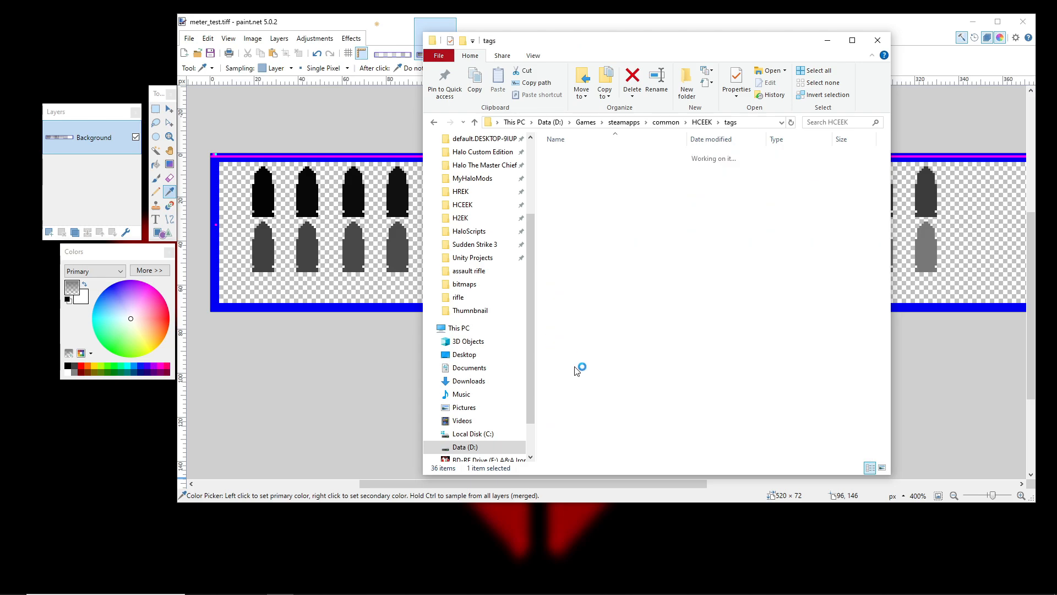
double_click(571, 398)
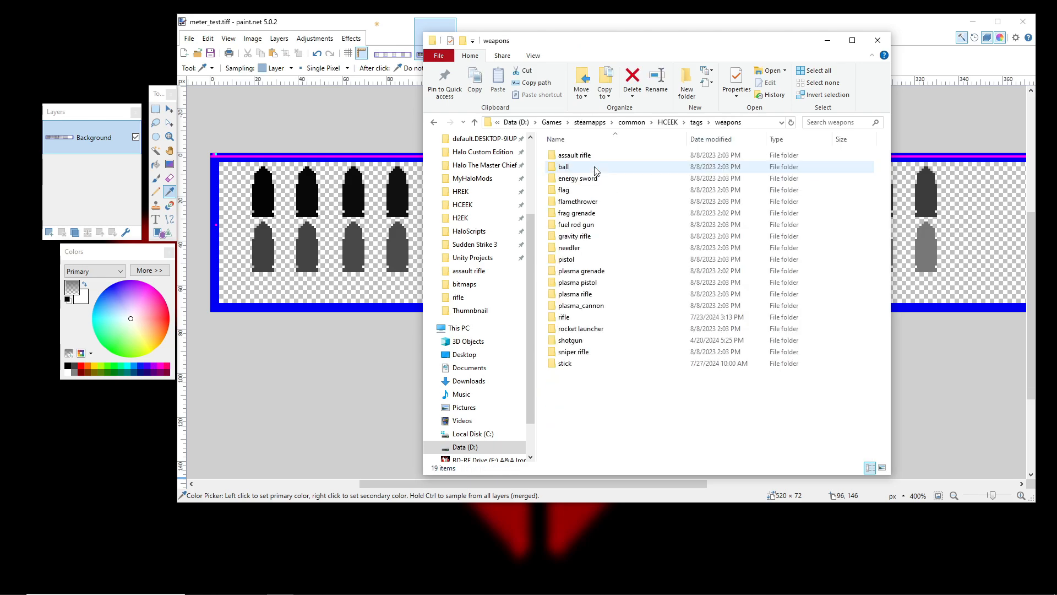
double_click(565, 317)
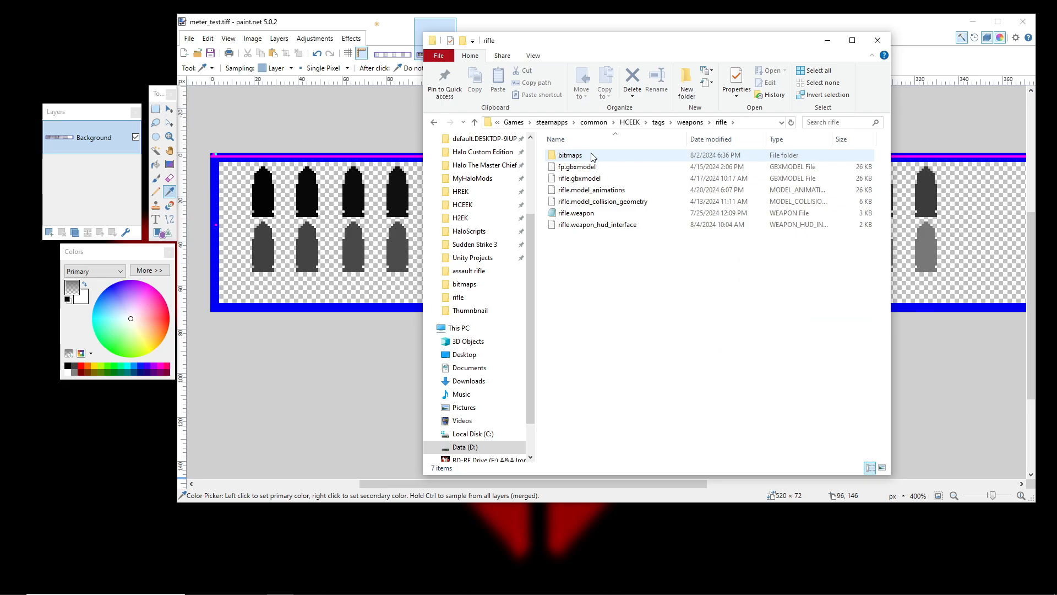
left_click(592, 157)
double_click(592, 158)
left_click_drag(618, 183, 596, 154)
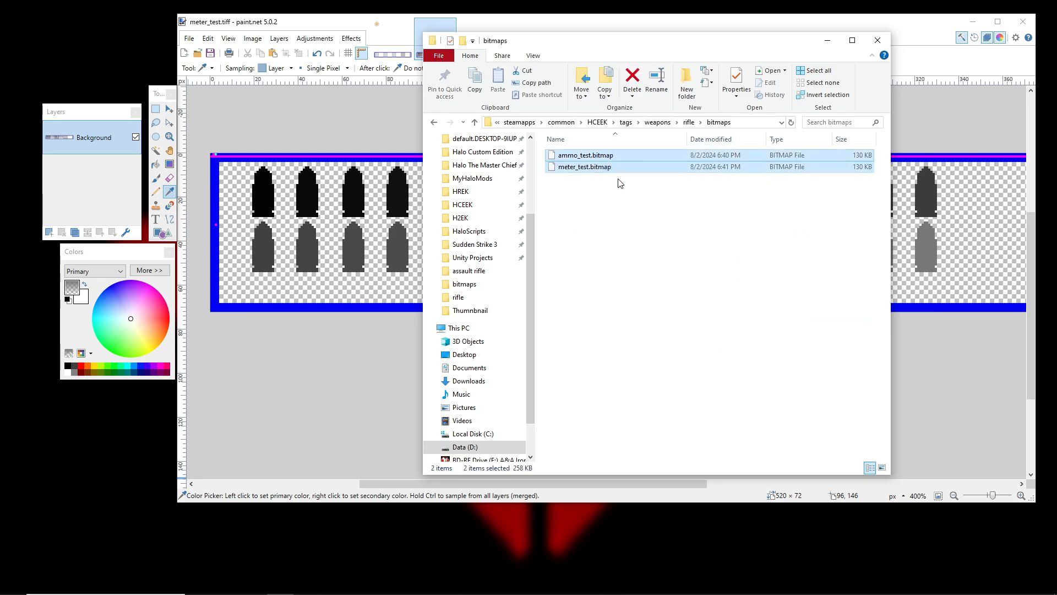
key("Delete")
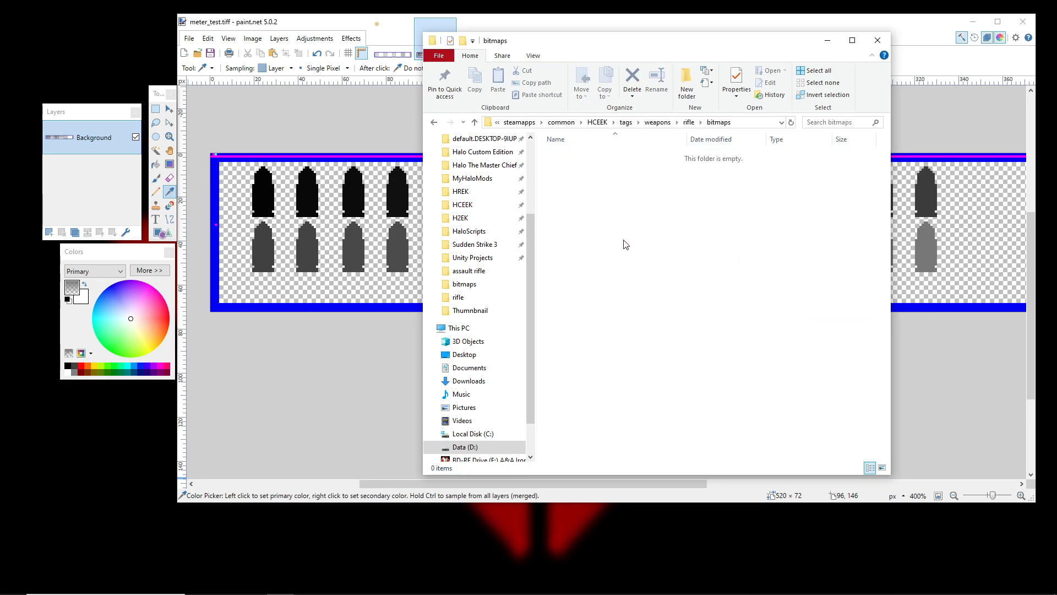
Go up to the HCEEK folder in File Explorer and launch cmd.exe from it.
left_click(597, 122)
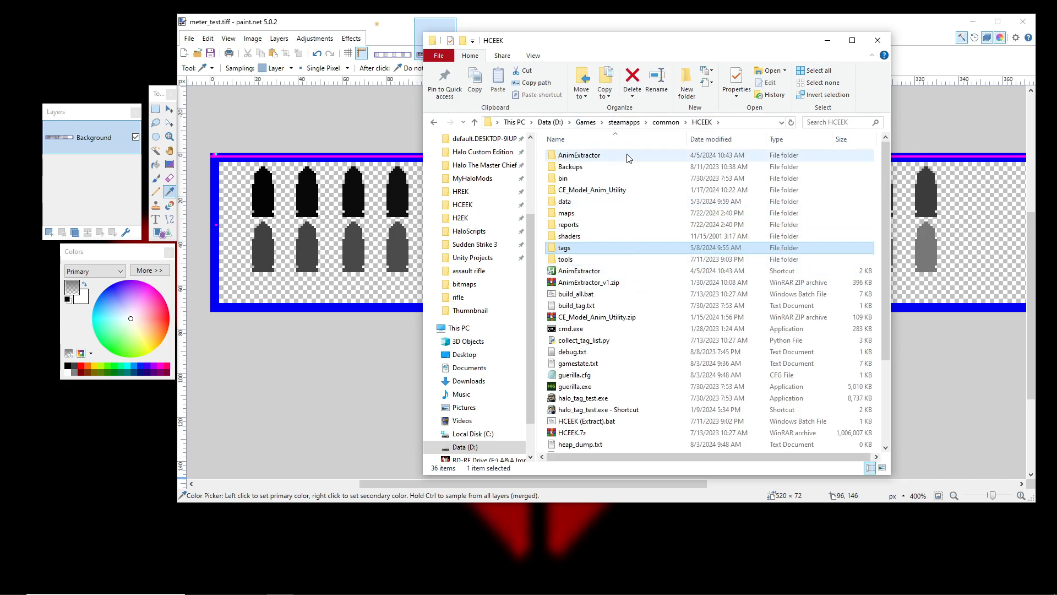
double_click(578, 202)
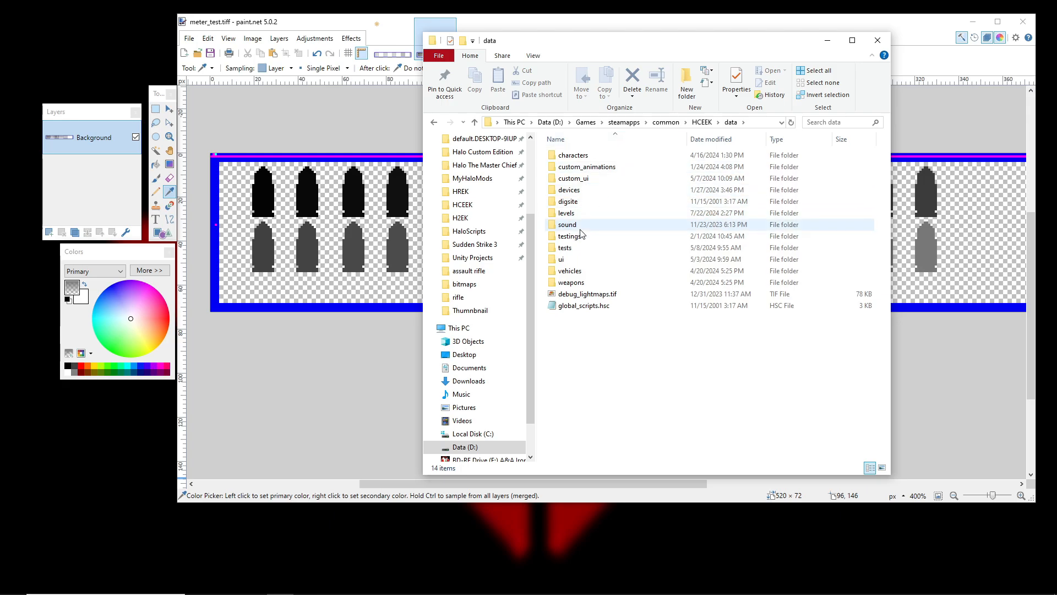
left_click(703, 123)
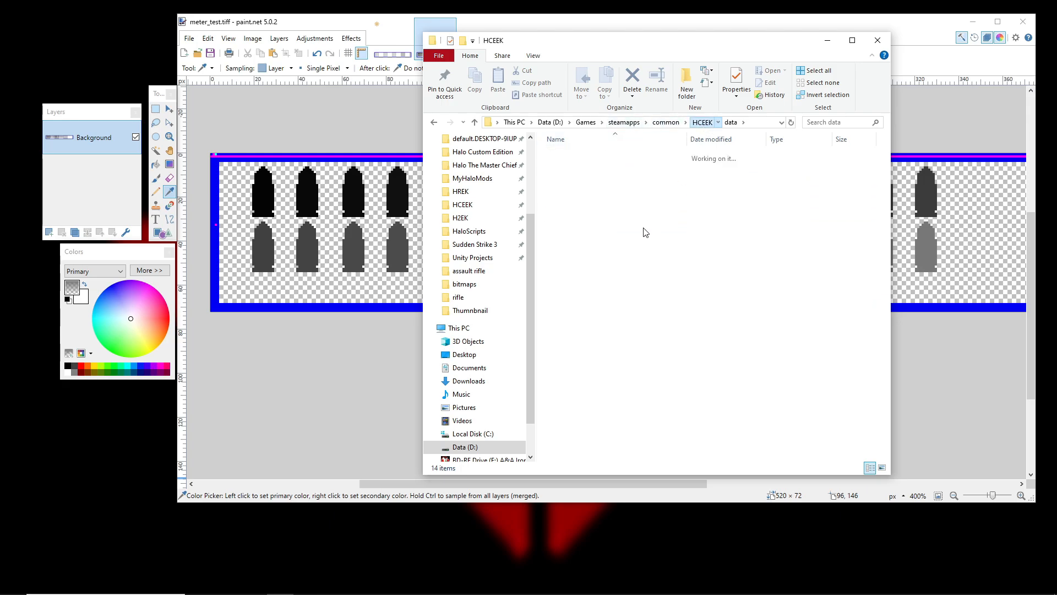
double_click(576, 329)
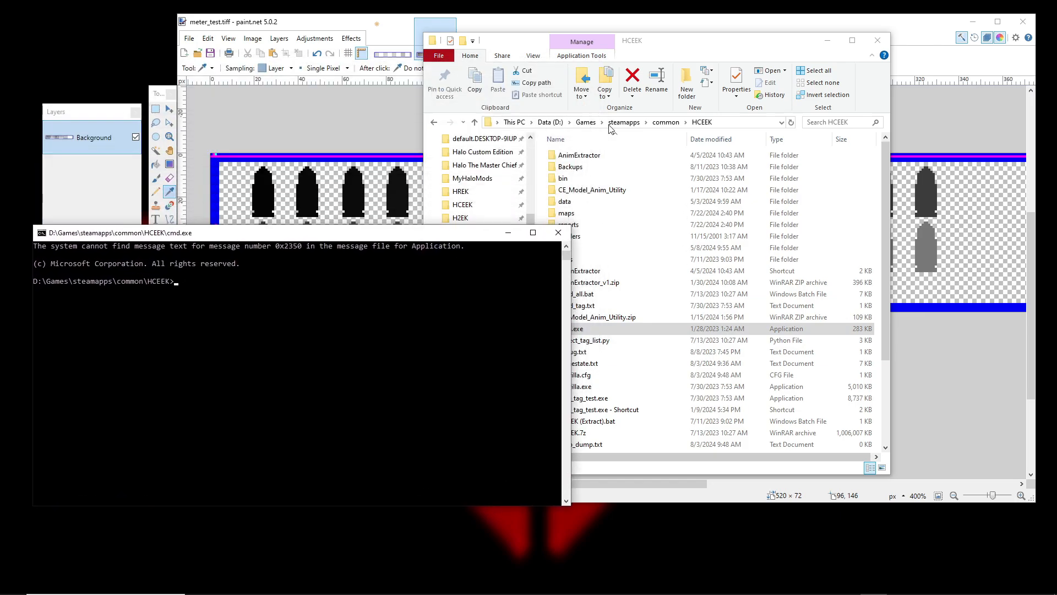
Back in File Explorer, open the HCEEK\data\weapons\rifle\bitmaps folder holding the source TIFF files.
left_click(723, 48)
double_click(565, 201)
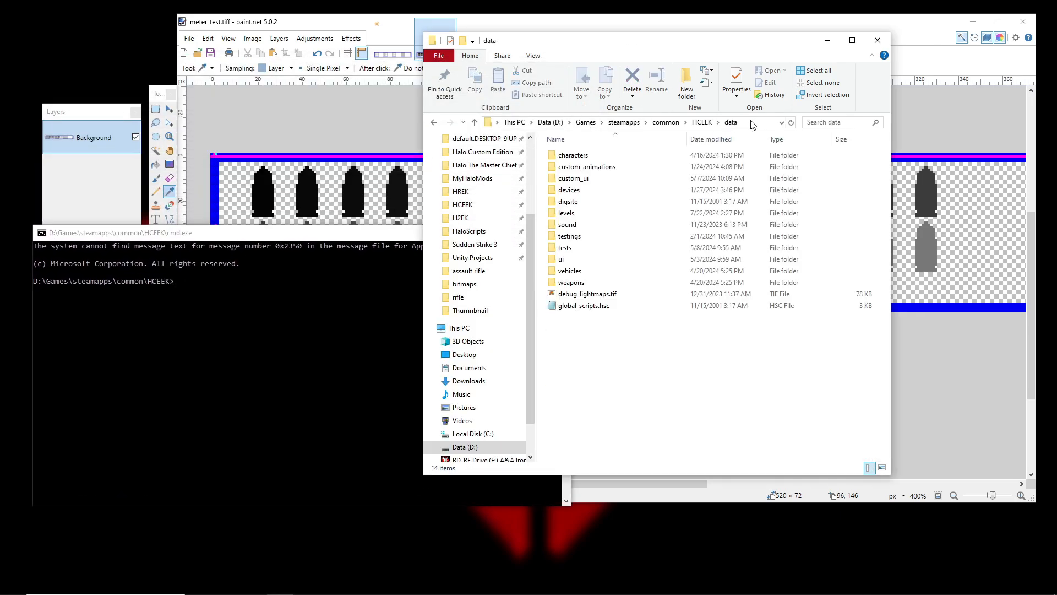
double_click(570, 282)
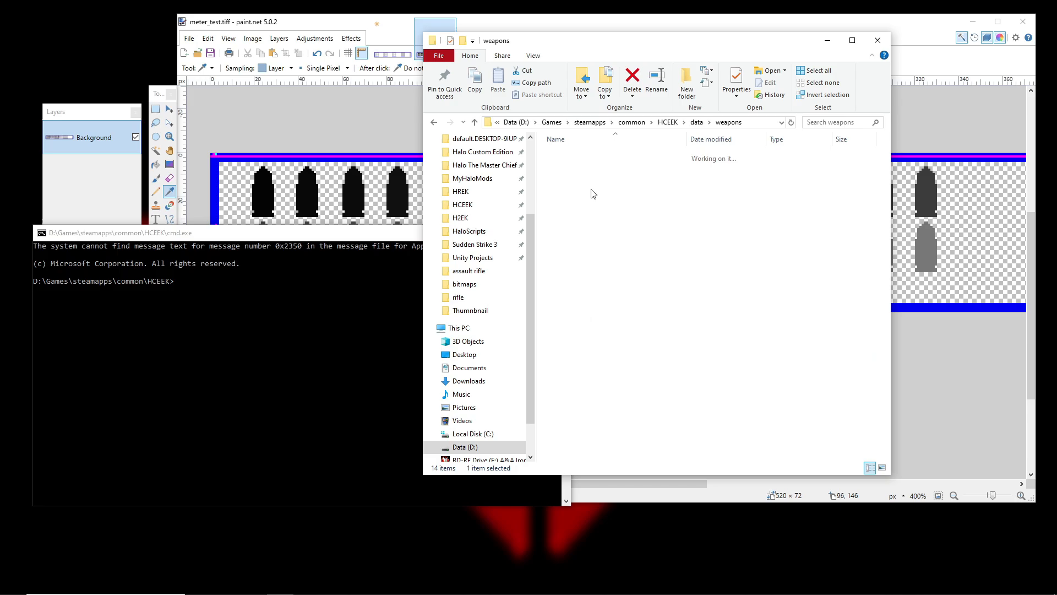
double_click(564, 167)
double_click(566, 166)
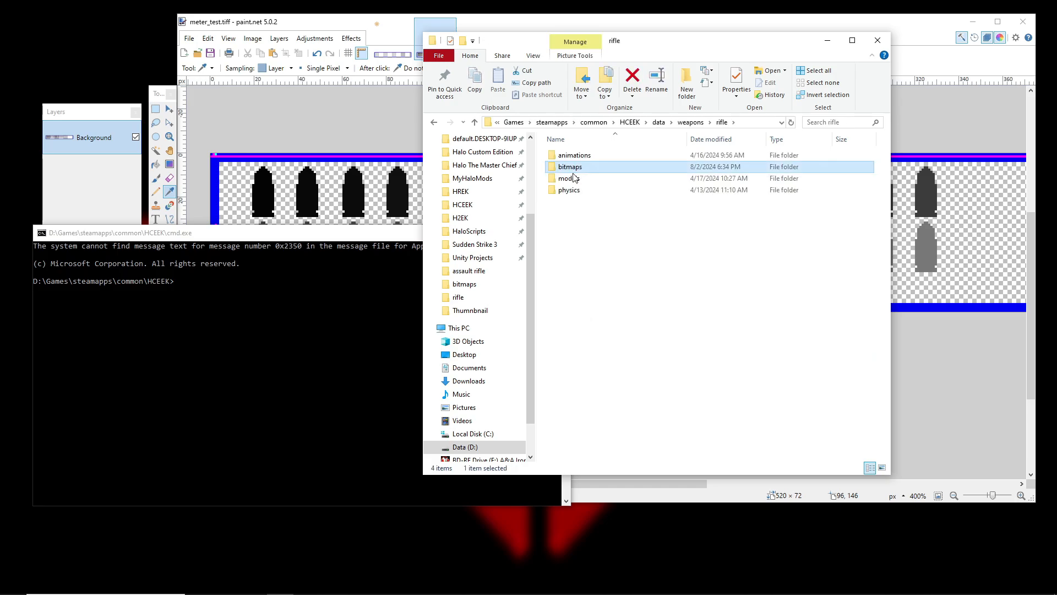
In the command window, run "tool bitmap weapons\rifle\bitmaps\ammo_test 2d" to import the ammo bitmap.
left_click_drag(413, 227, 435, 236)
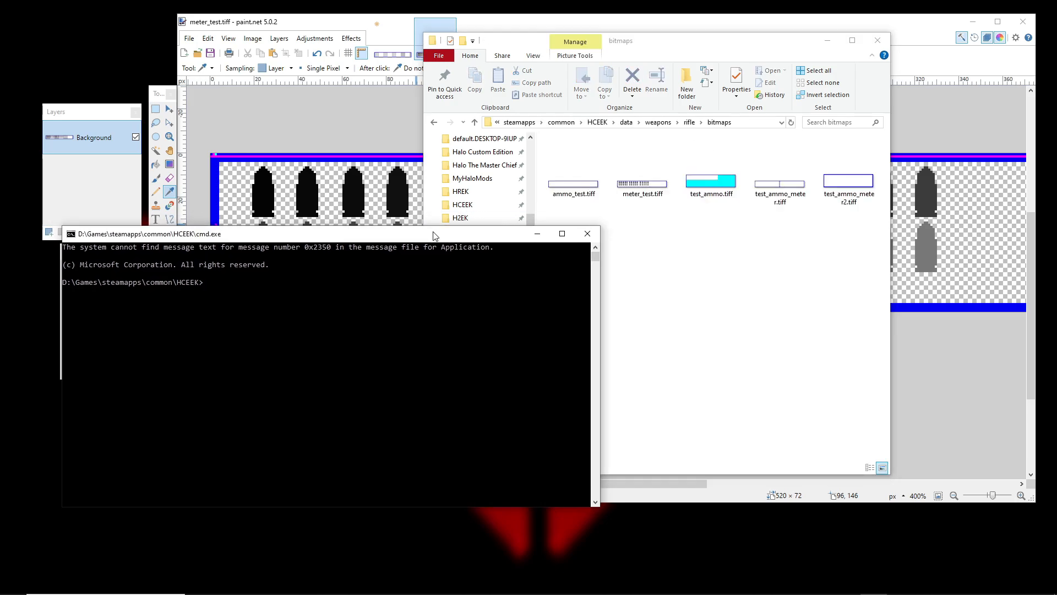
type("bit")
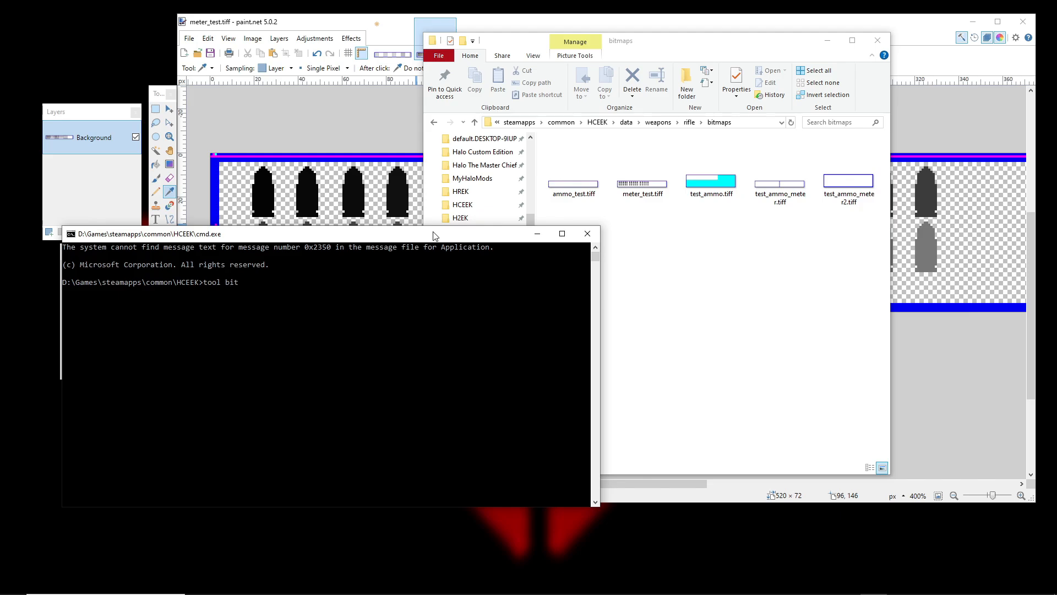
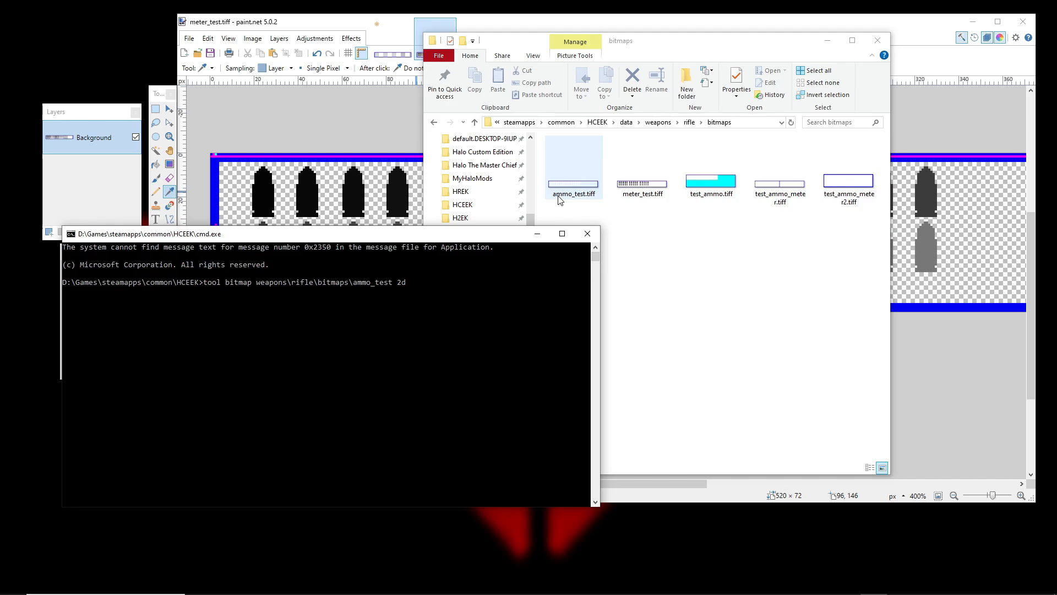
key("Return")
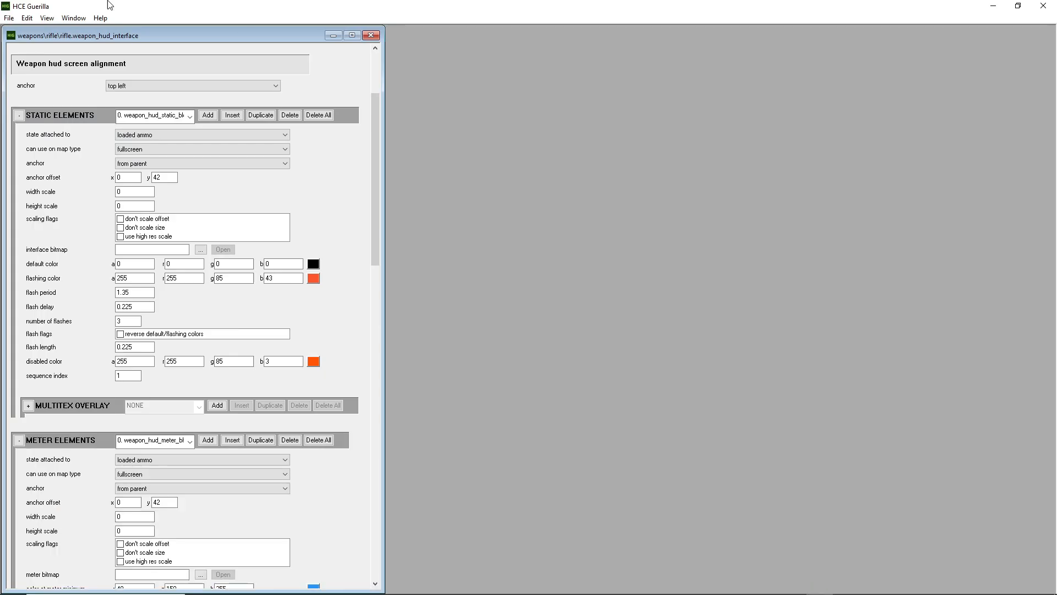
Switch to HCE Guerilla, open weapons\rifle\bitmaps\ammo_test.bitmap, and place its window beside the HUD interface tag with extra height.
left_click(10, 18)
left_click(37, 43)
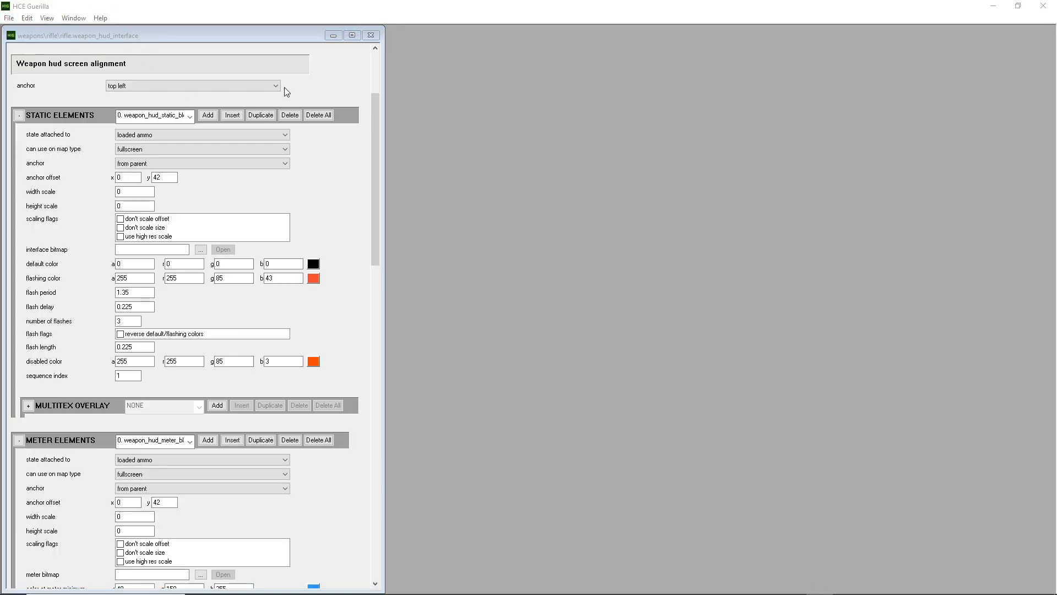
double_click(586, 105)
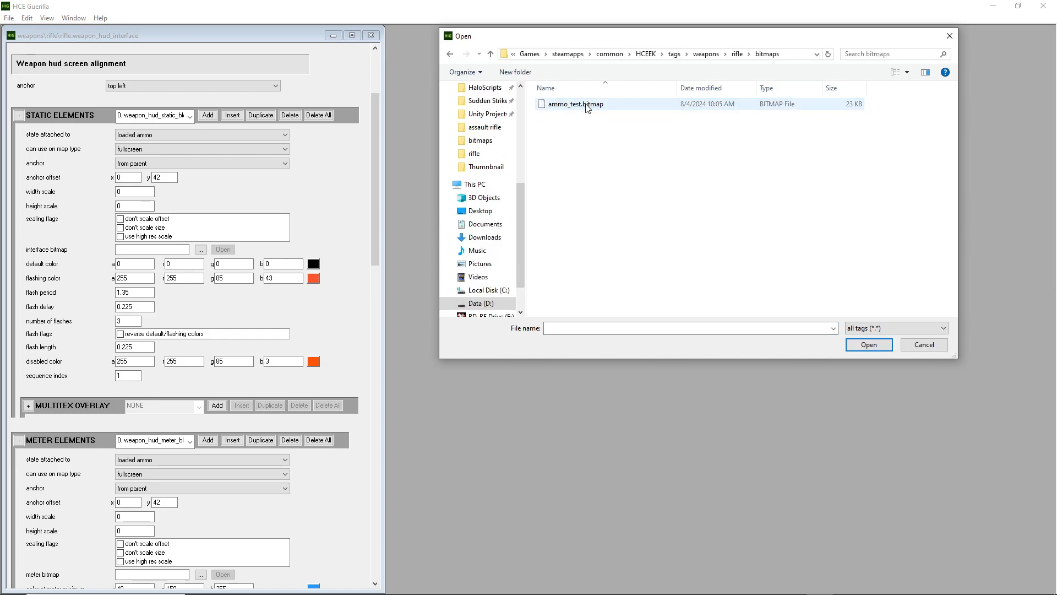
double_click(588, 107)
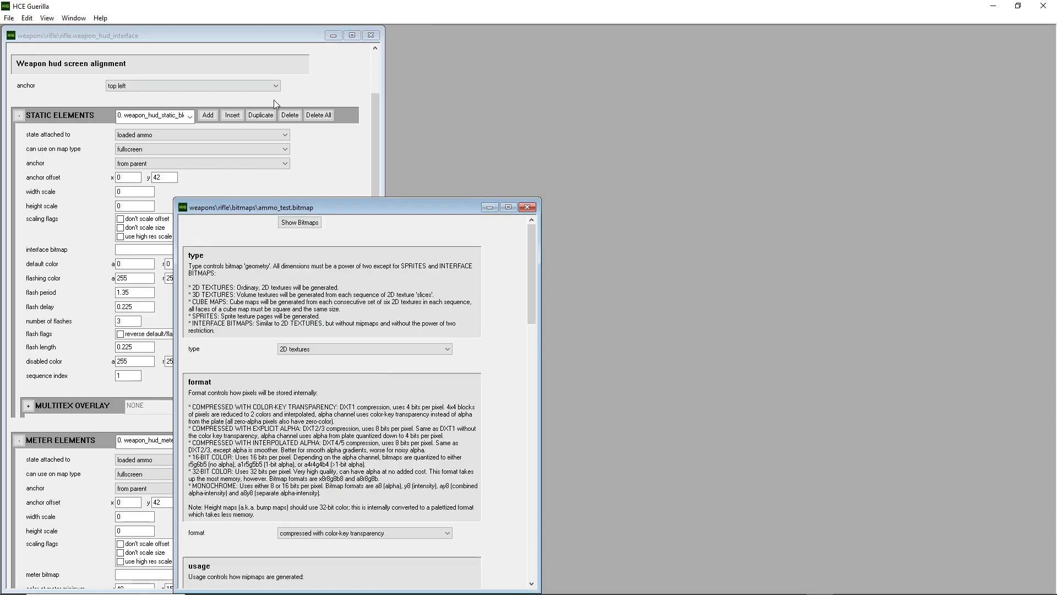
left_click_drag(336, 208, 642, 33)
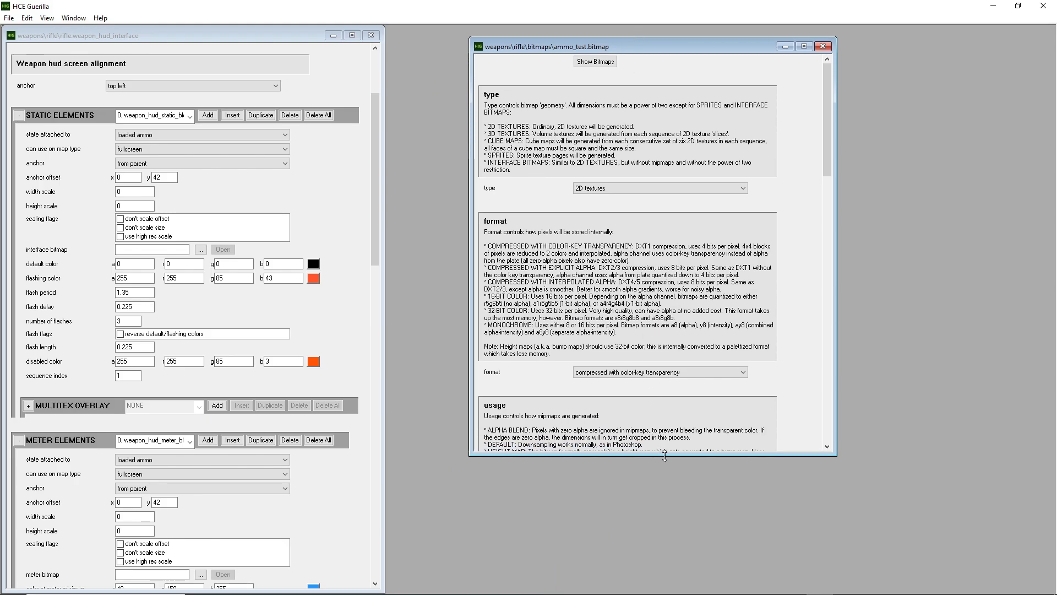
left_click_drag(665, 455, 667, 538)
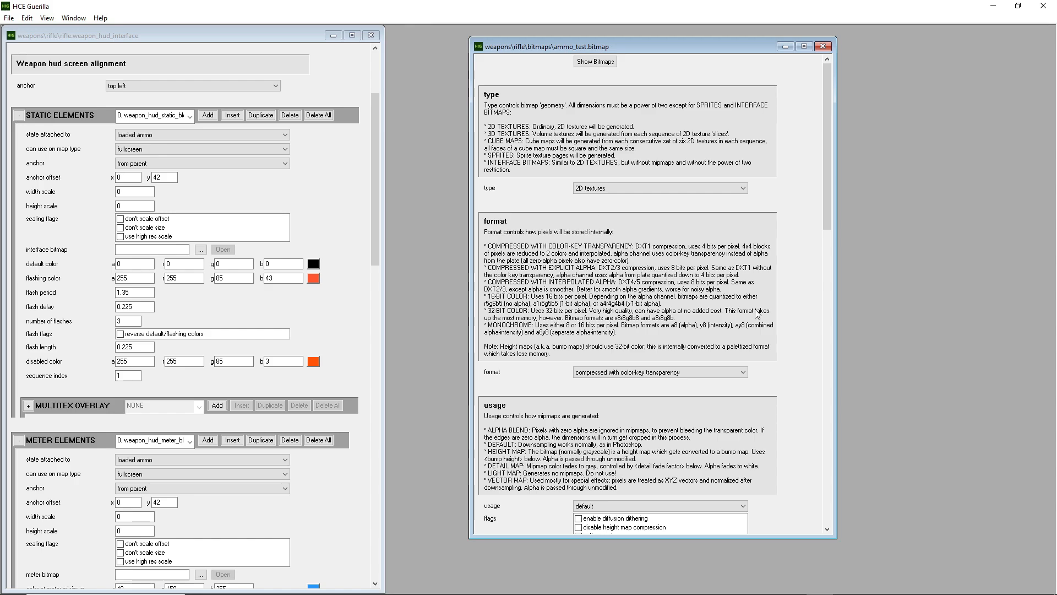
Set the format of the ammo_test bitmap tag to monochrome.
scroll(803, 202, "down", 3)
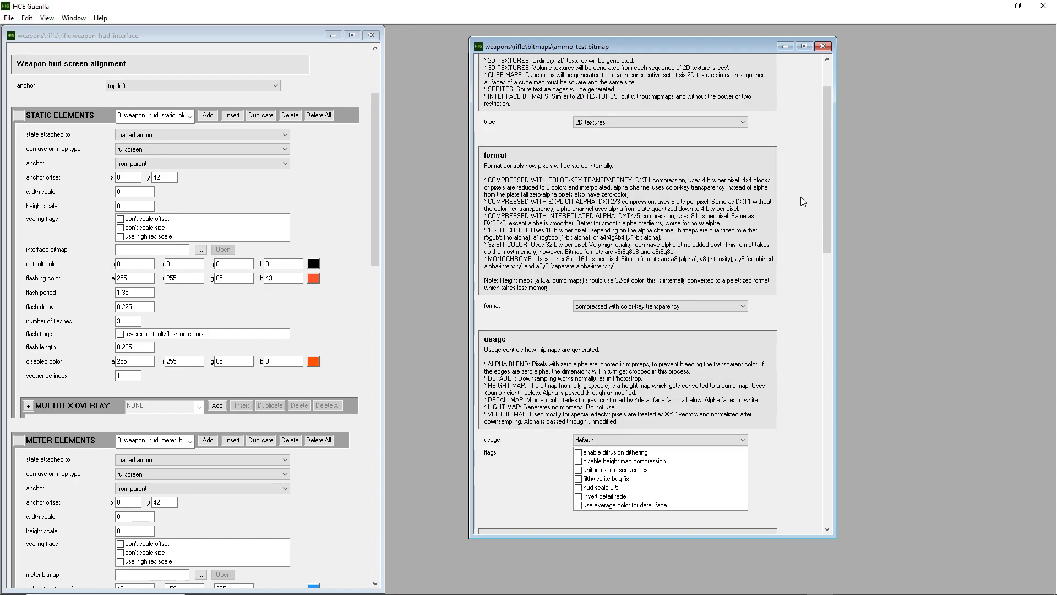
left_click(634, 306)
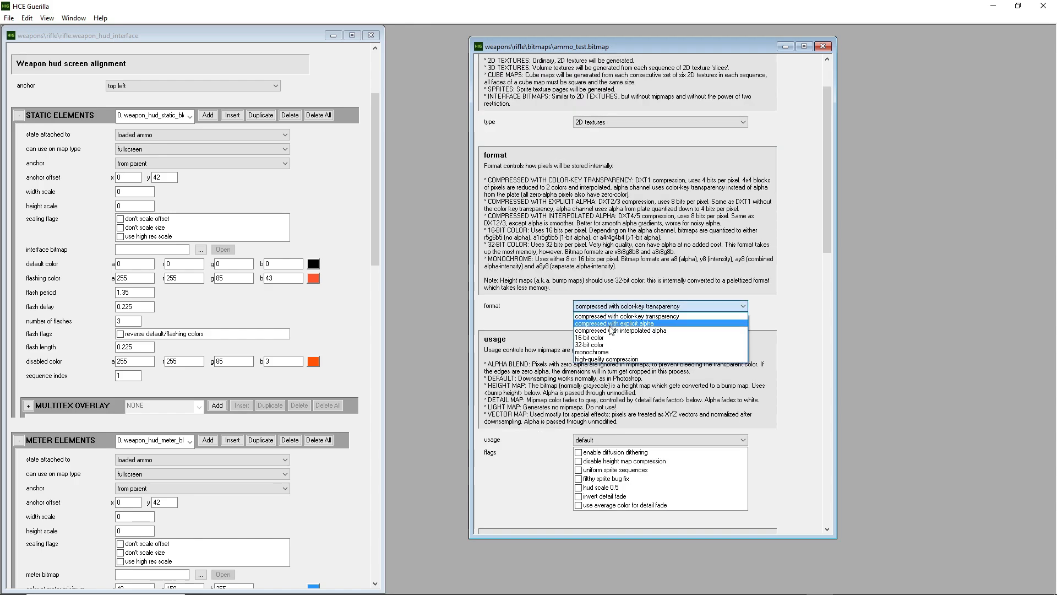
left_click(601, 352)
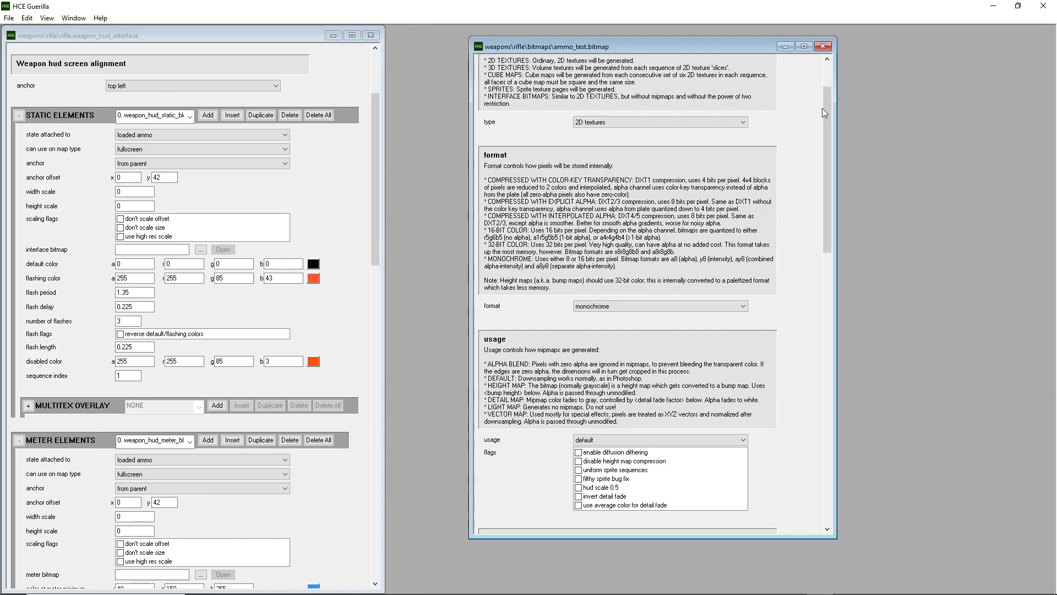
Set the ammo_test bitmap's mipmap count to 1 and sprite spacing to 2, and save the tag.
left_click_drag(826, 108, 833, 329)
double_click(588, 294)
type("1")
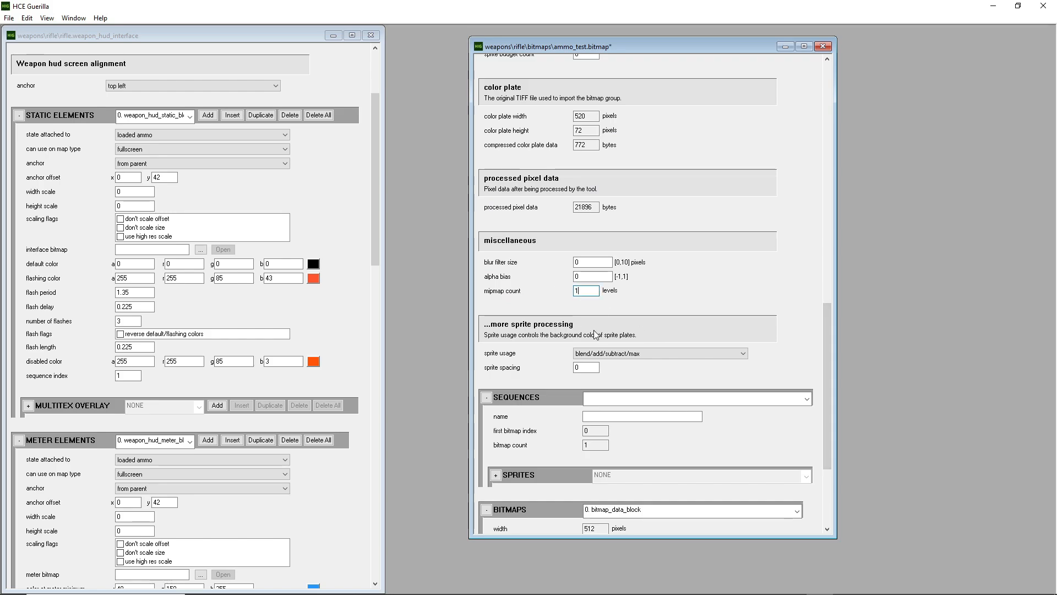
double_click(590, 368)
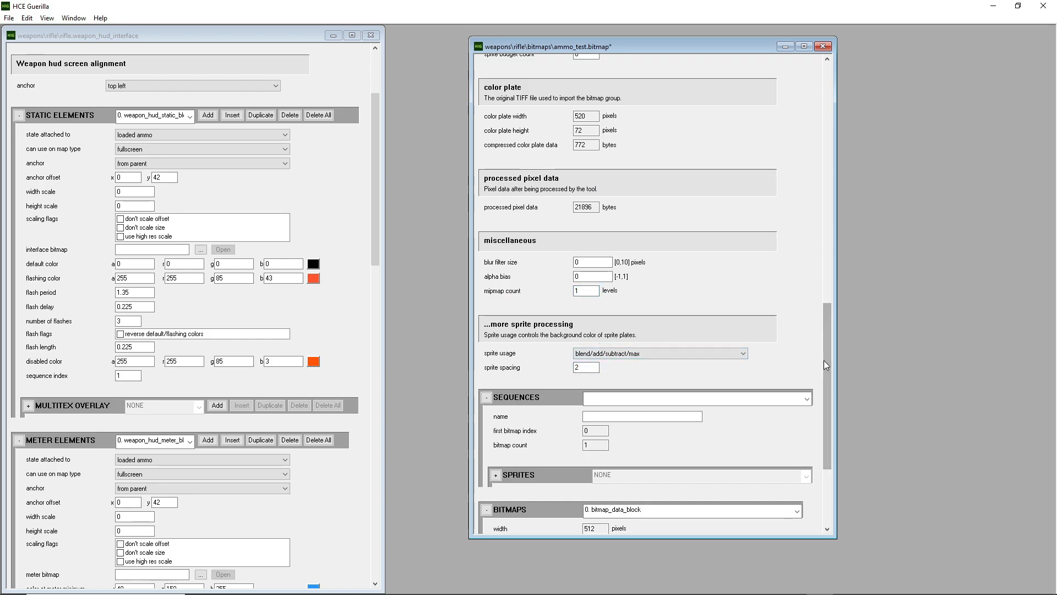
left_click_drag(824, 361, 774, 88)
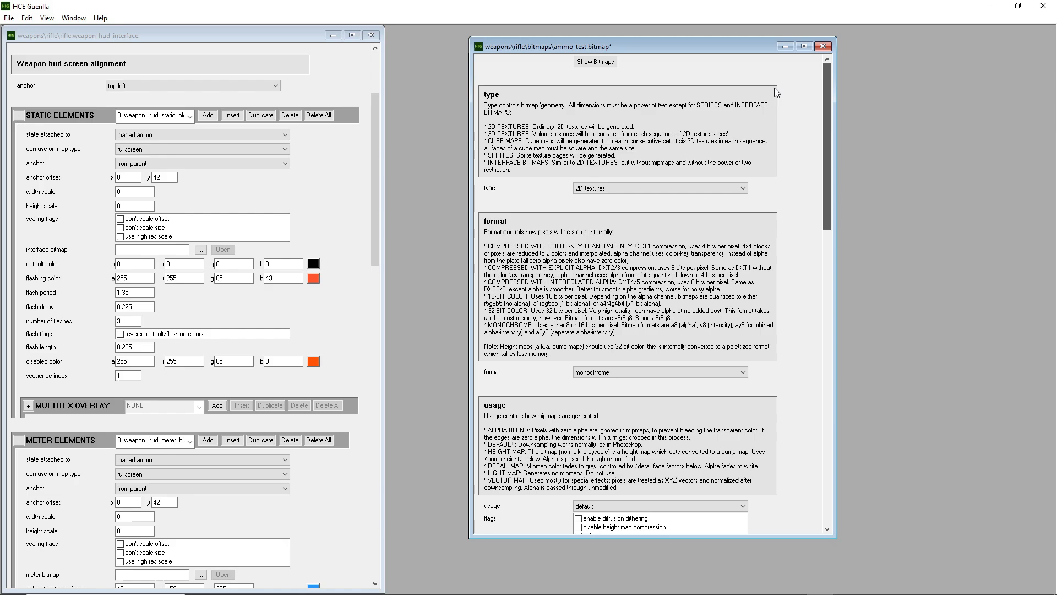
Show the ammo_test bitmap in the viewer and examine it at x2 zoom with its alpha channel displayed.
left_click(602, 63)
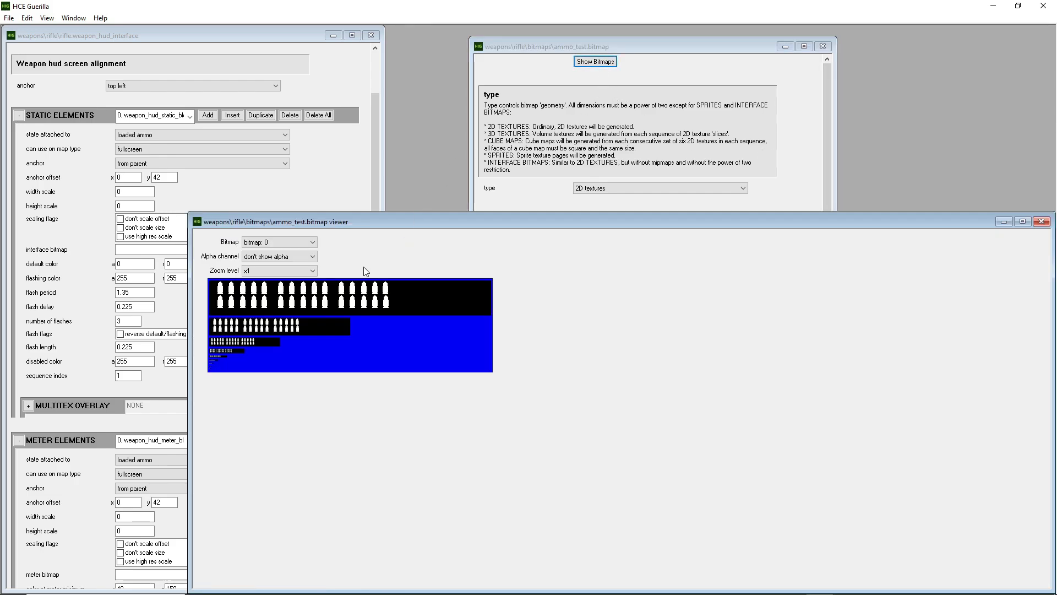
left_click_drag(357, 224, 343, 126)
scroll(251, 177, "down", 2)
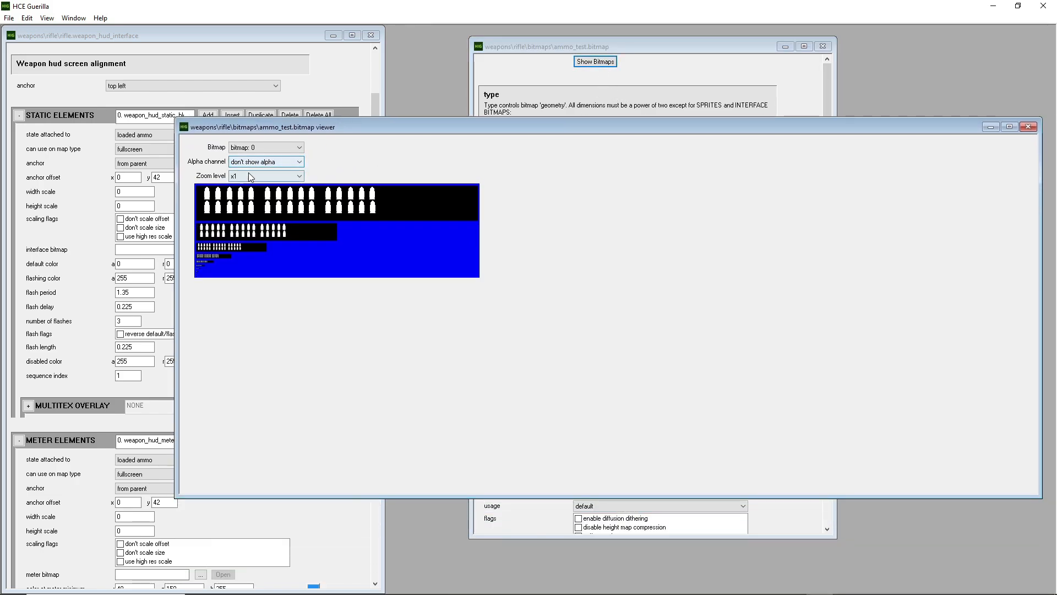
scroll(251, 176, "up", 1)
scroll(260, 164, "down", 1)
scroll(260, 164, "up", 1)
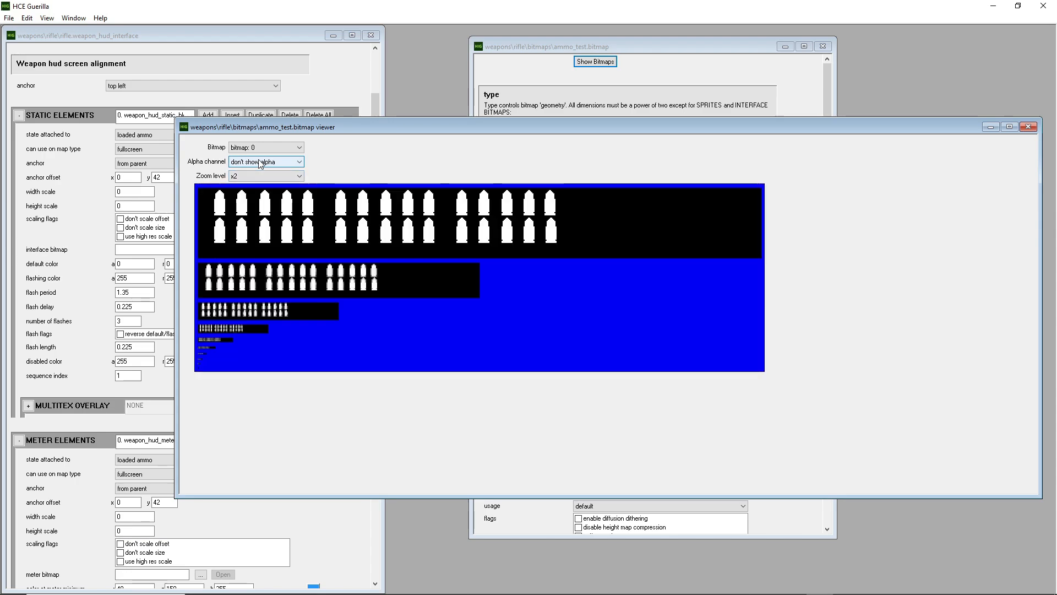
scroll(260, 164, "down", 1)
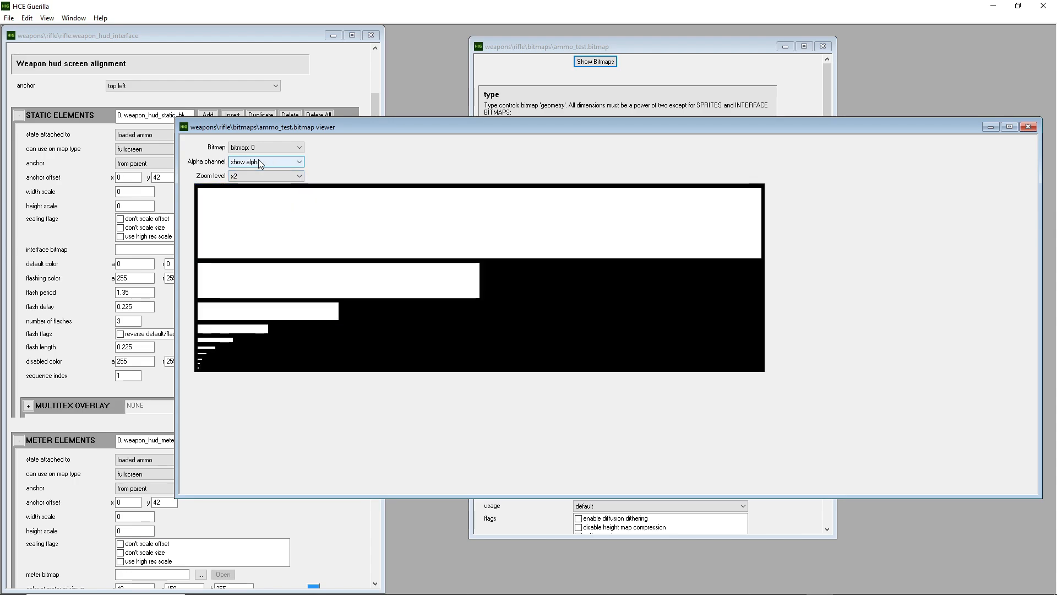
Close the ammo_test bitmap viewer and its tag window, and minimize Guerilla.
left_click(1028, 126)
left_click(823, 46)
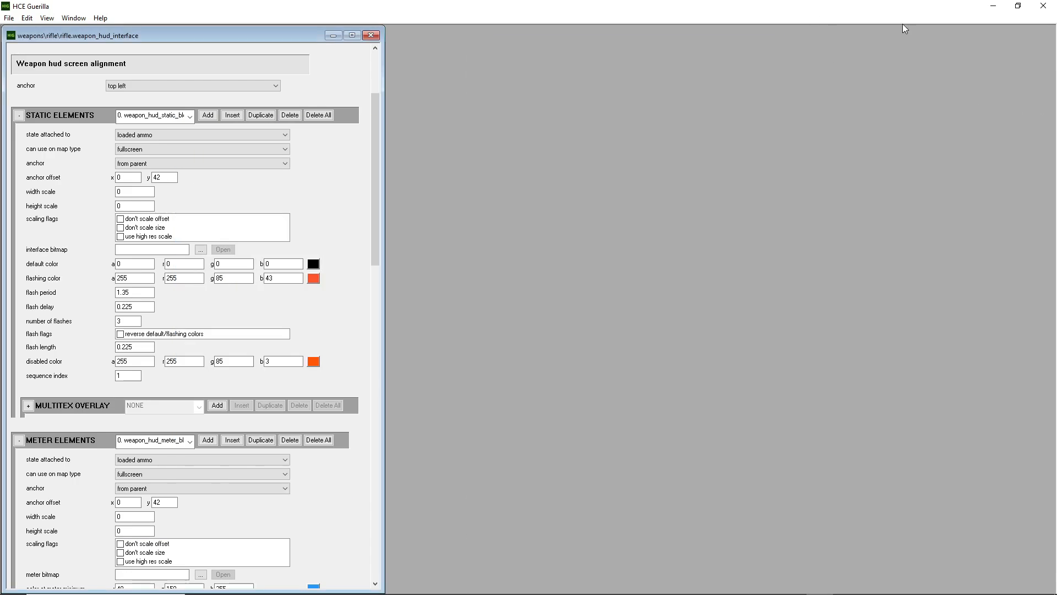
left_click(993, 5)
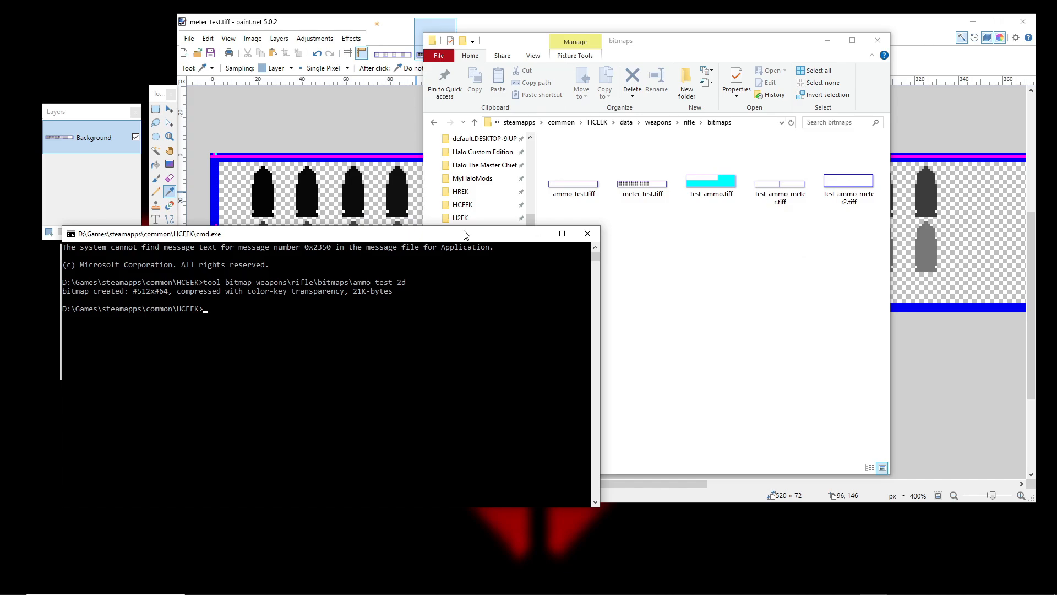
Try to reimport the ammo bitmap from the command window with "tool bitmap weapons\rifle\bitmaps\ammo_test interface".
key("Up")
key("BackSpace")
key("BackSpace")
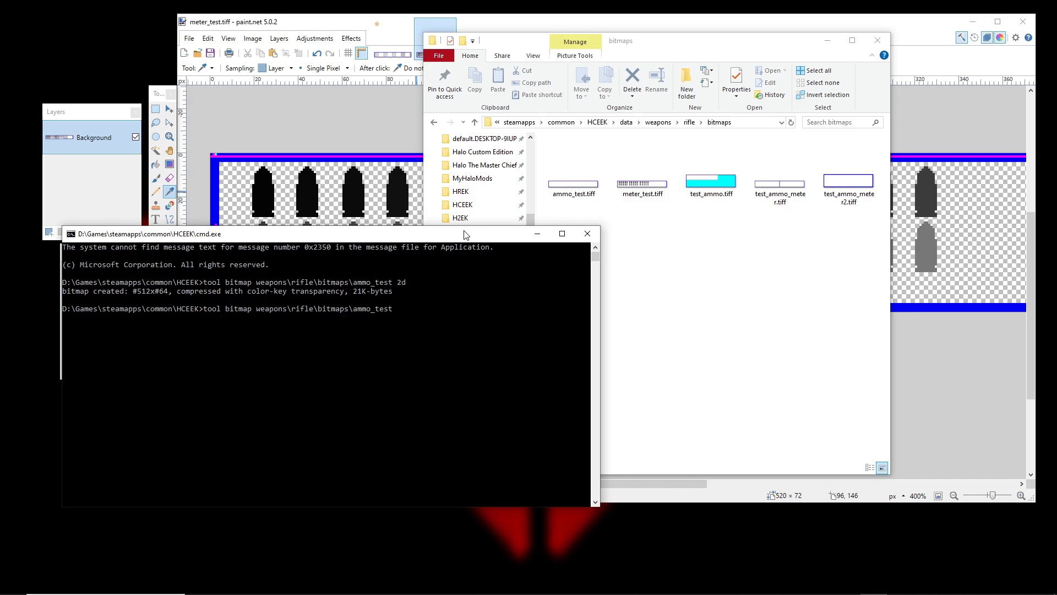
key("BackSpace")
key("BackSpace")
left_click(715, 268)
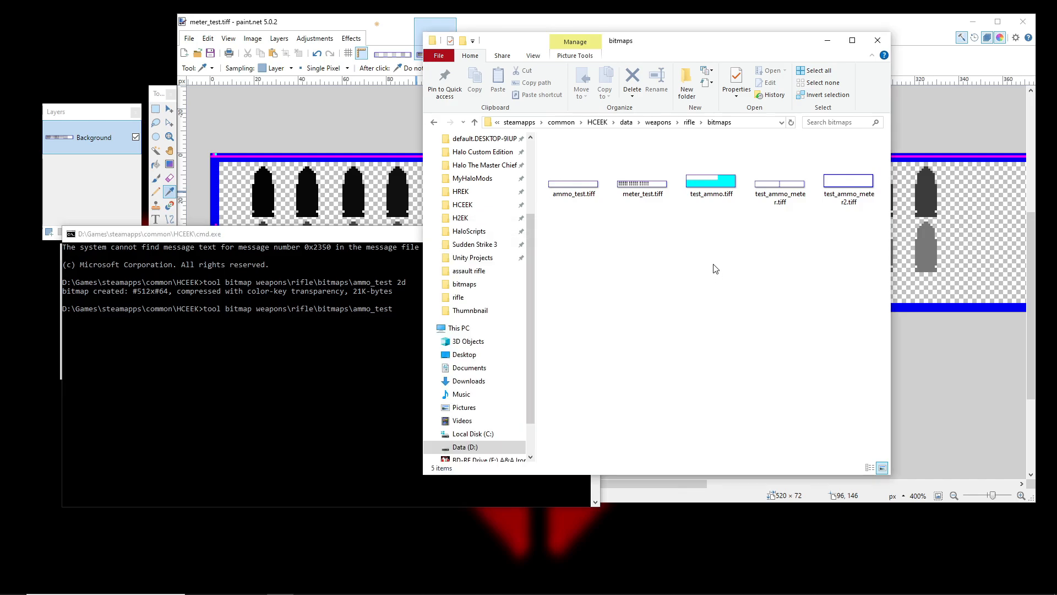
left_click(598, 122)
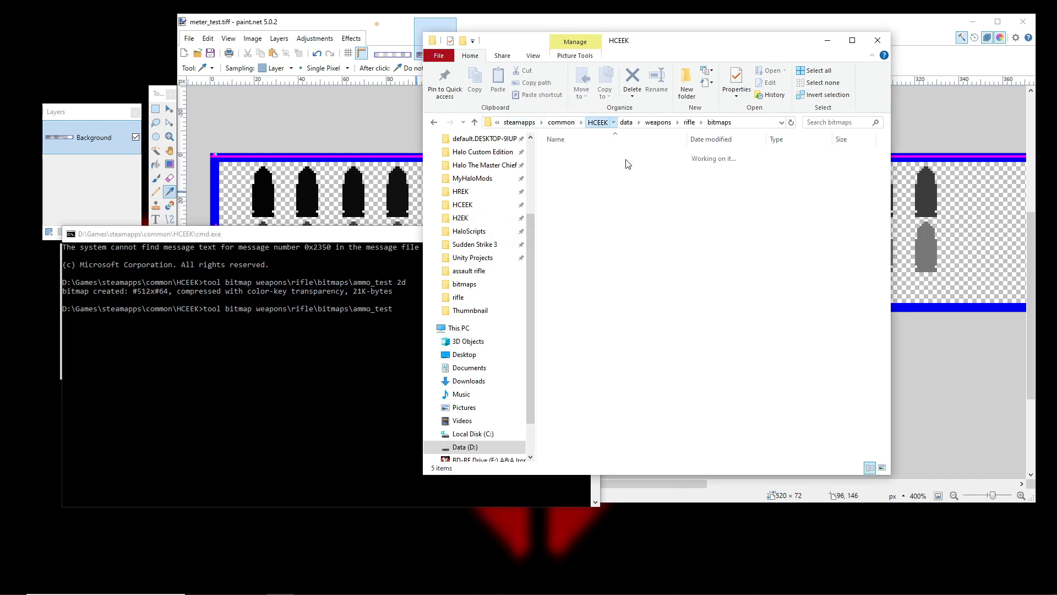
left_click(355, 237)
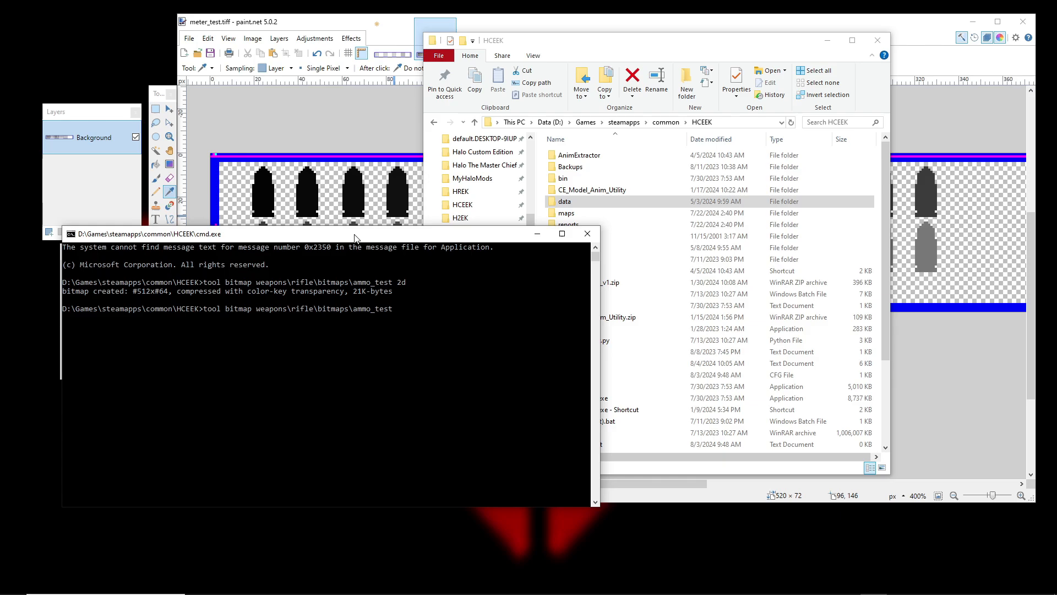
type("interface")
key("Return")
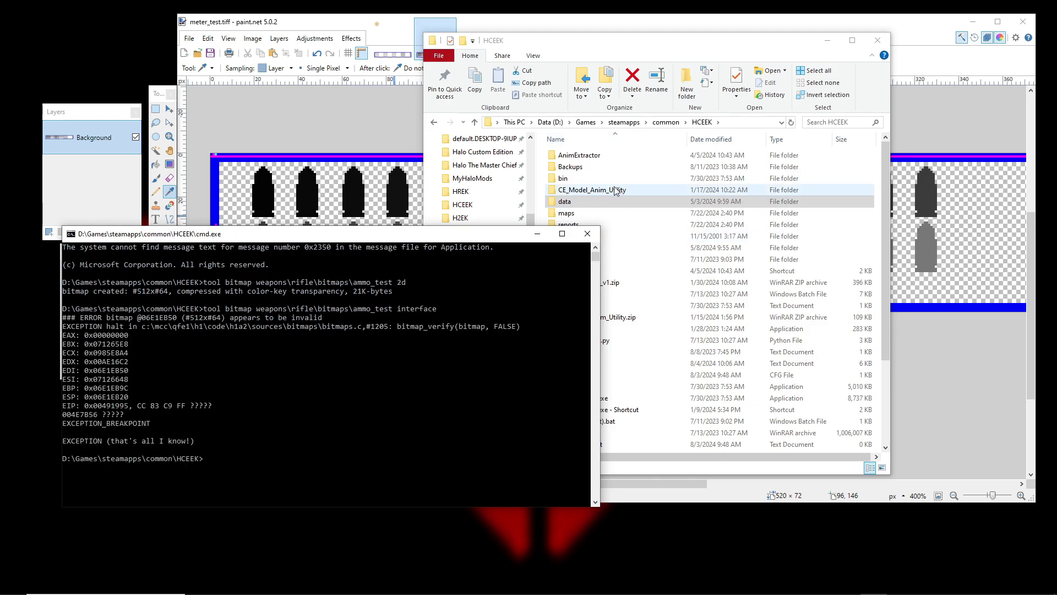
Delete ammo_test.bitmap from the tags\weapons\rifle\bitmaps folder in HCEEK.
left_click(584, 202)
key("alt+Left")
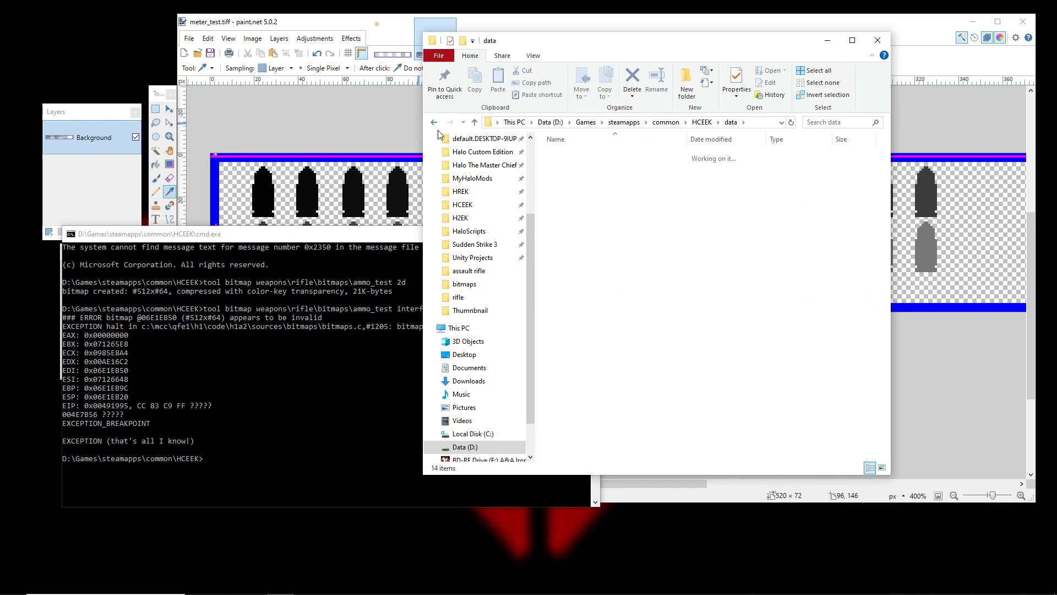
double_click(578, 248)
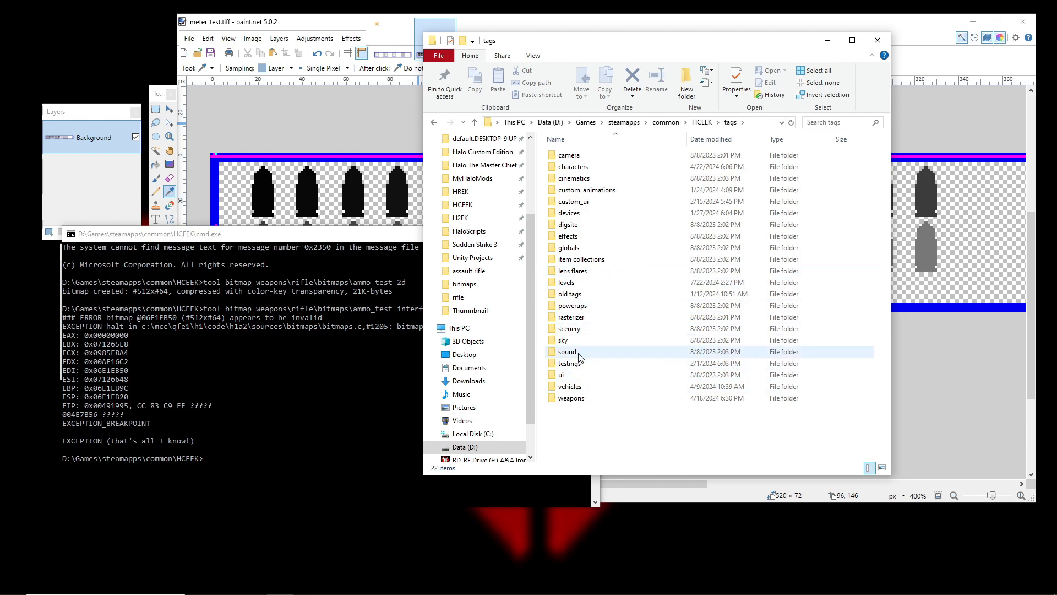
left_click(577, 402)
double_click(578, 405)
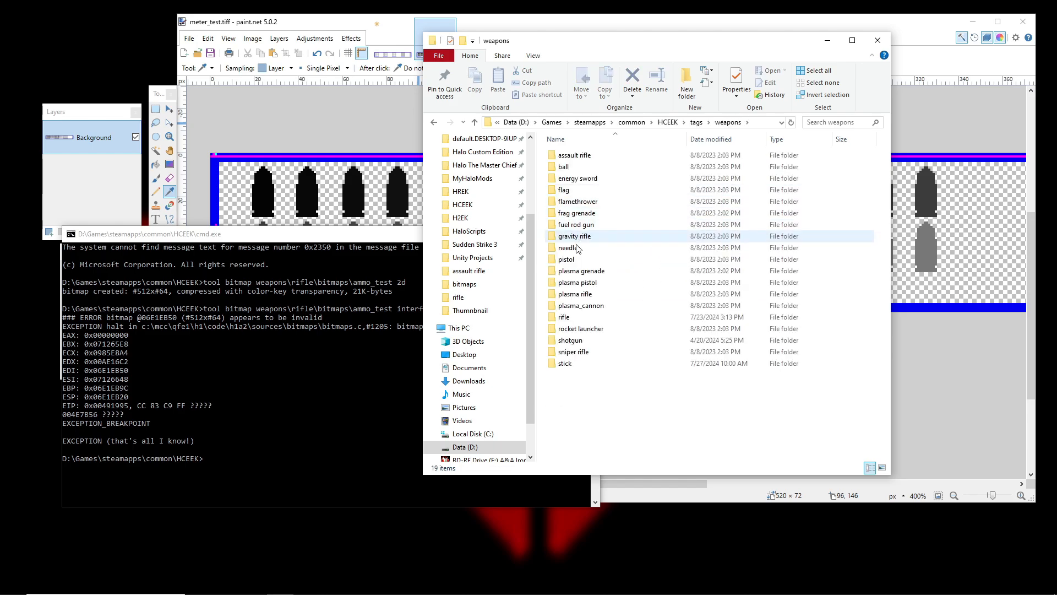
double_click(572, 318)
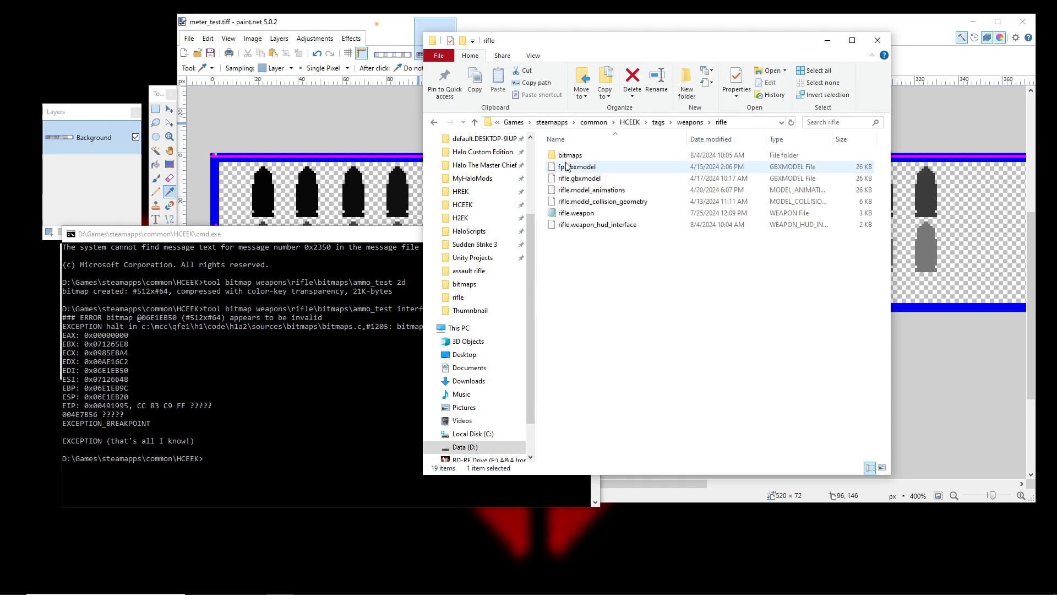
double_click(573, 156)
left_click(584, 156)
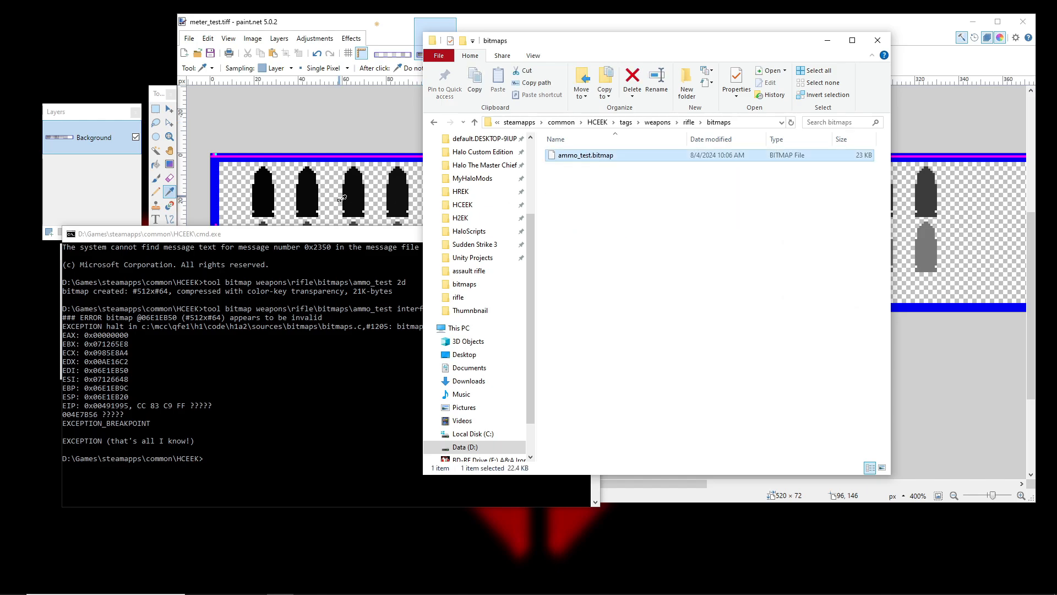
key("Delete")
Reimport the ammo bitmap in the command window with "tool bitmap weapons\rifle\bitmaps\ammo_test interface".
left_click(338, 237)
key("Up")
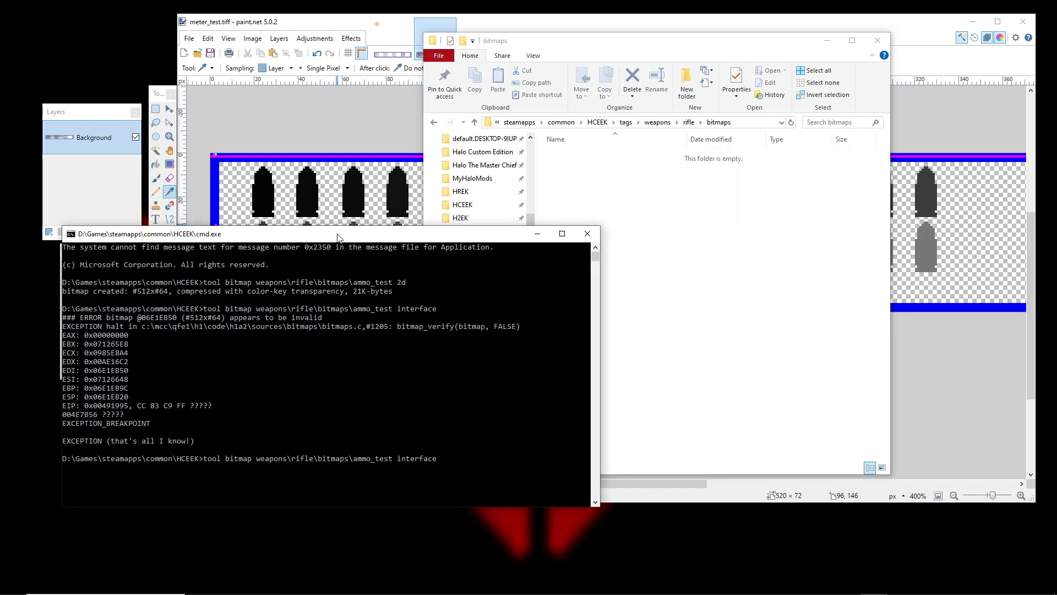
key("Return")
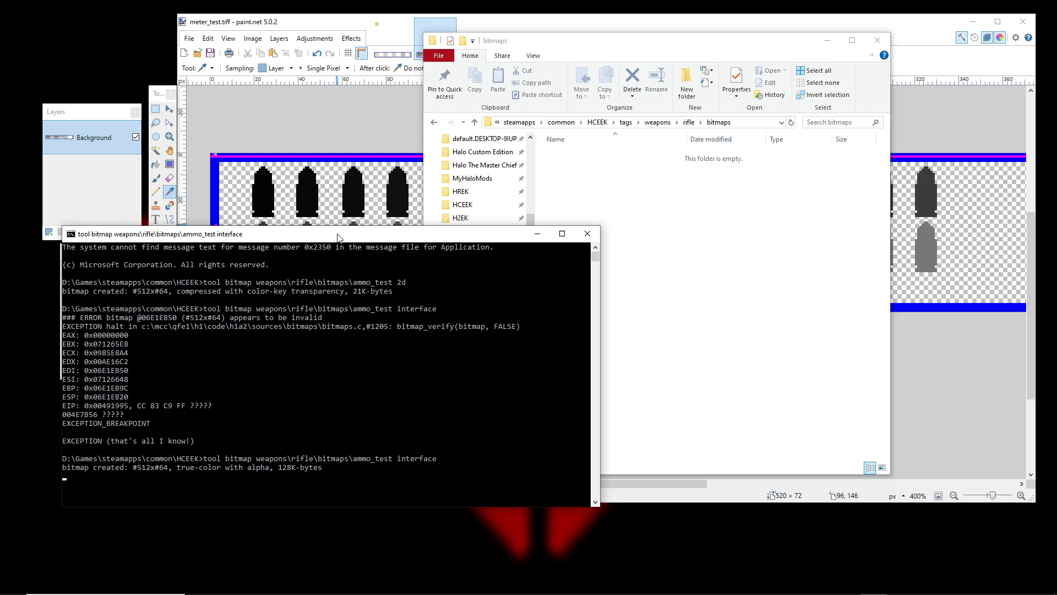
left_click(645, 262)
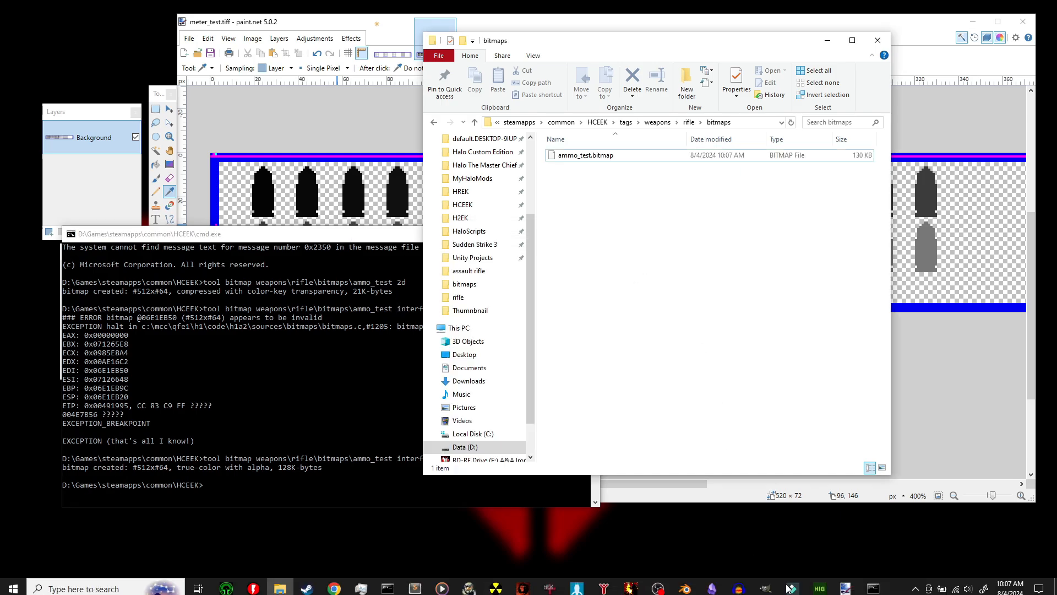
Switch to Guerilla and open the ammo_test bitmap tag beside the rifle weapon_hud_interface tag.
left_click(820, 584)
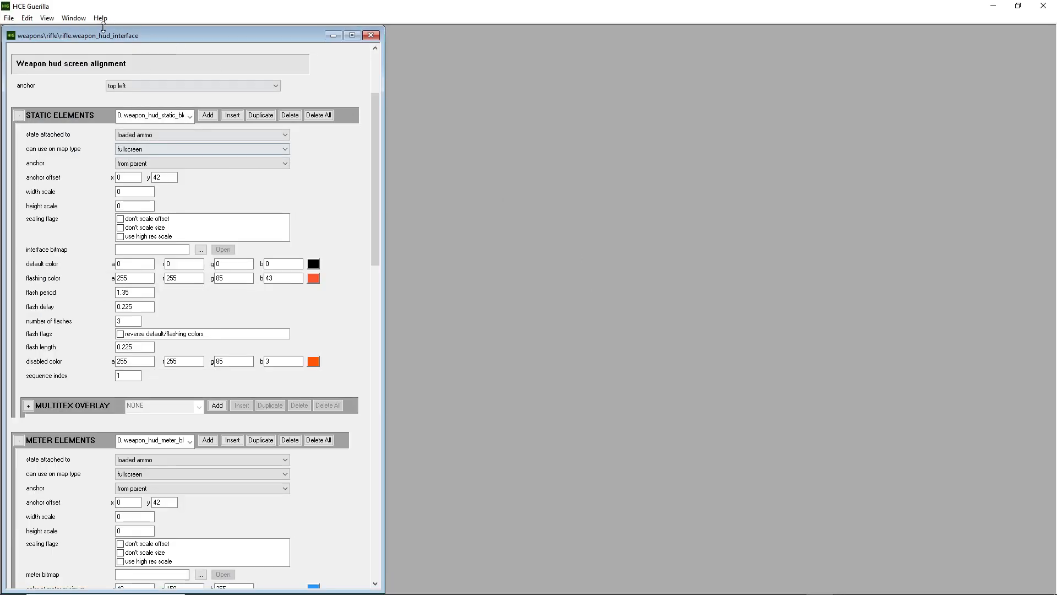
left_click(8, 18)
left_click(25, 43)
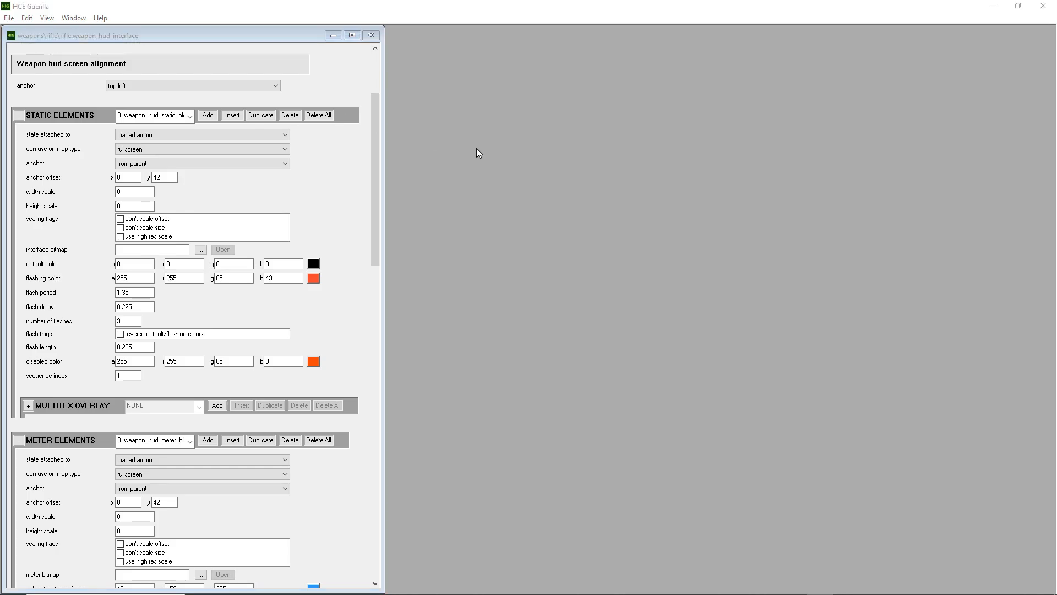
double_click(580, 106)
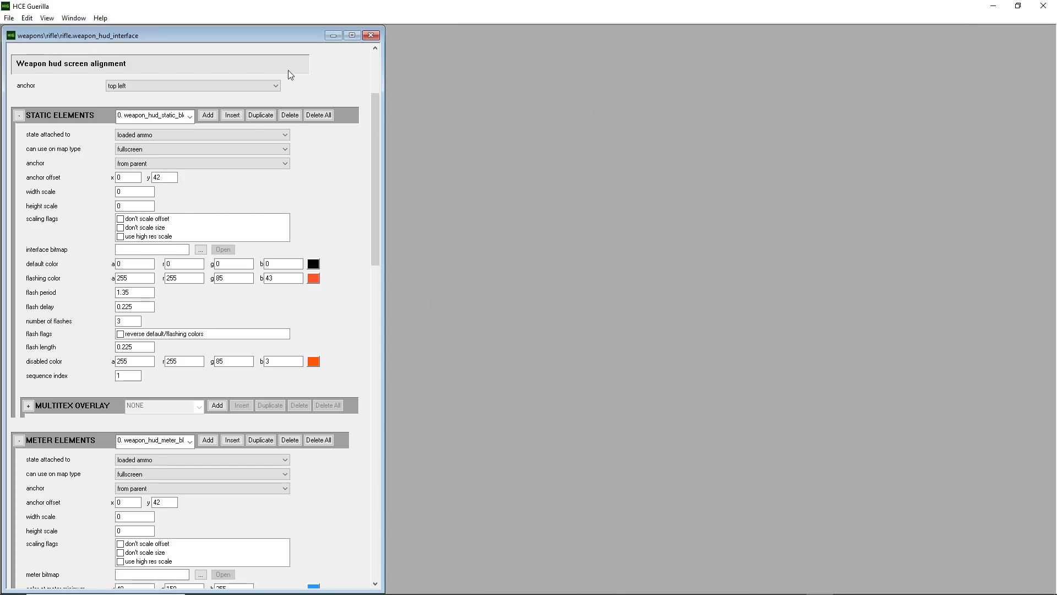
left_click_drag(204, 39, 615, 34)
Show the ammo_test bitmap in the viewer and check it with the alpha channel displayed.
left_click(531, 52)
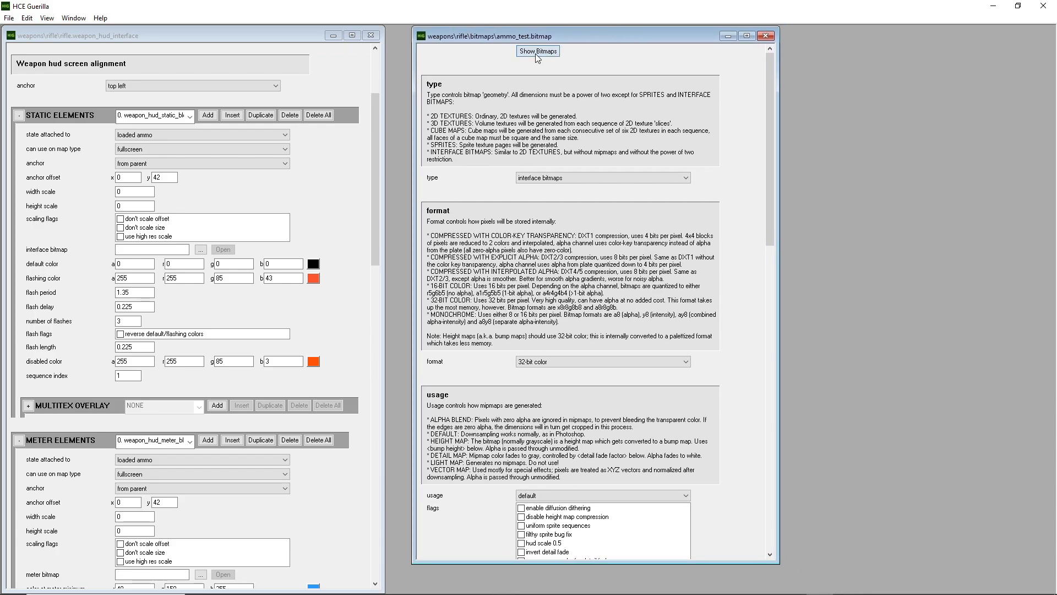
mouse_move(135, 121)
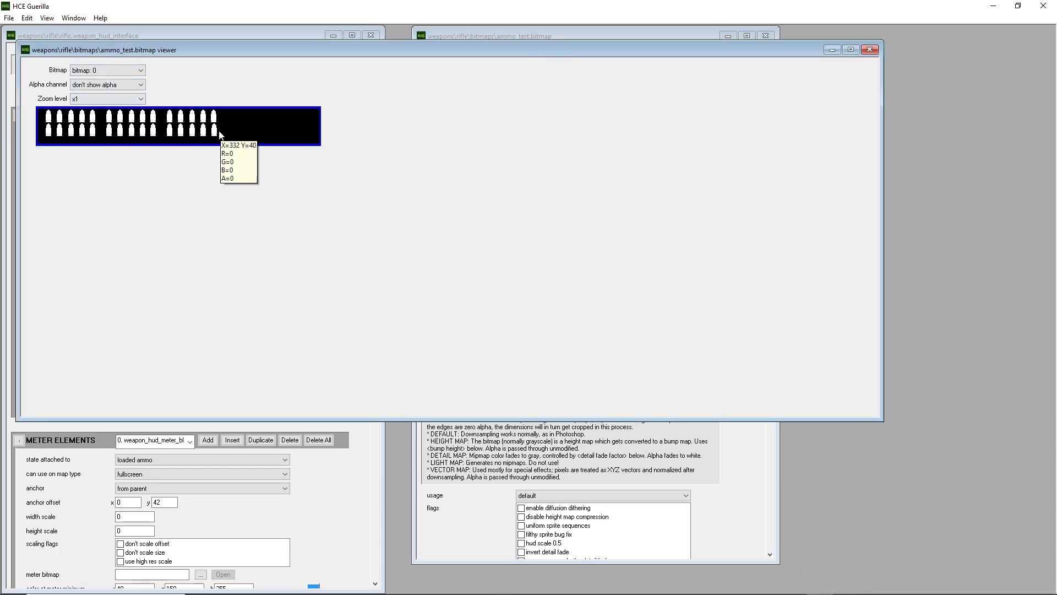
left_click(110, 85)
scroll(111, 85, "down", 1)
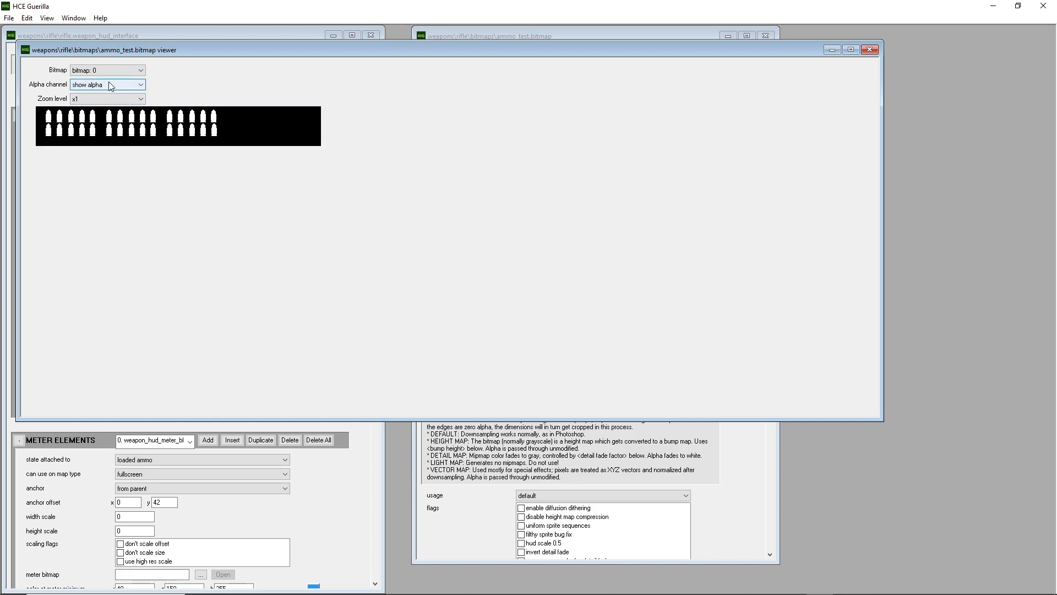
left_click(870, 50)
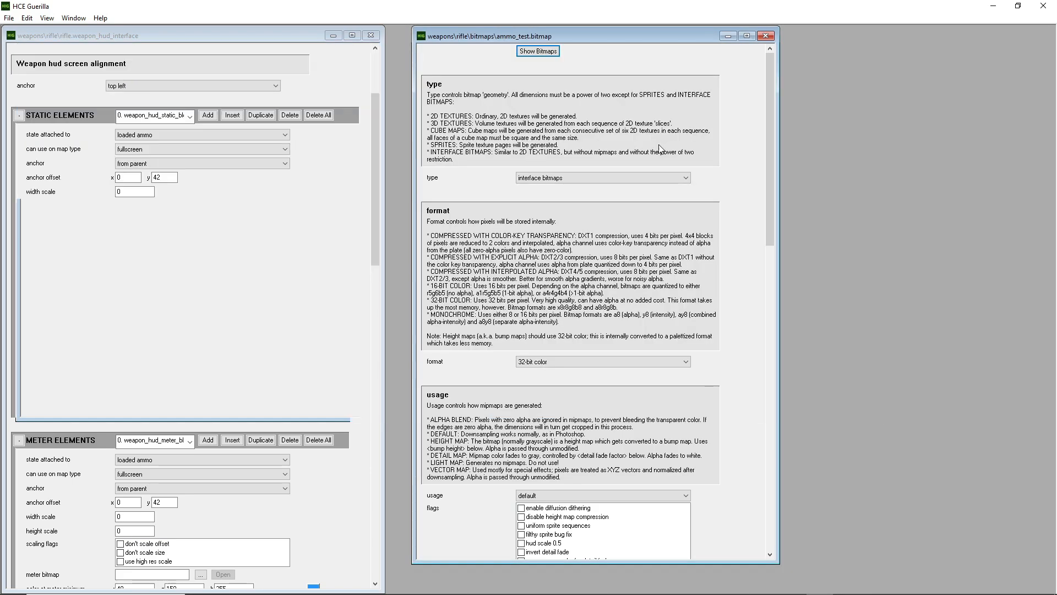
Set the ammo_test bitmap's type to 2D textures and its format to monochrome.
left_click(586, 176)
left_click(551, 188)
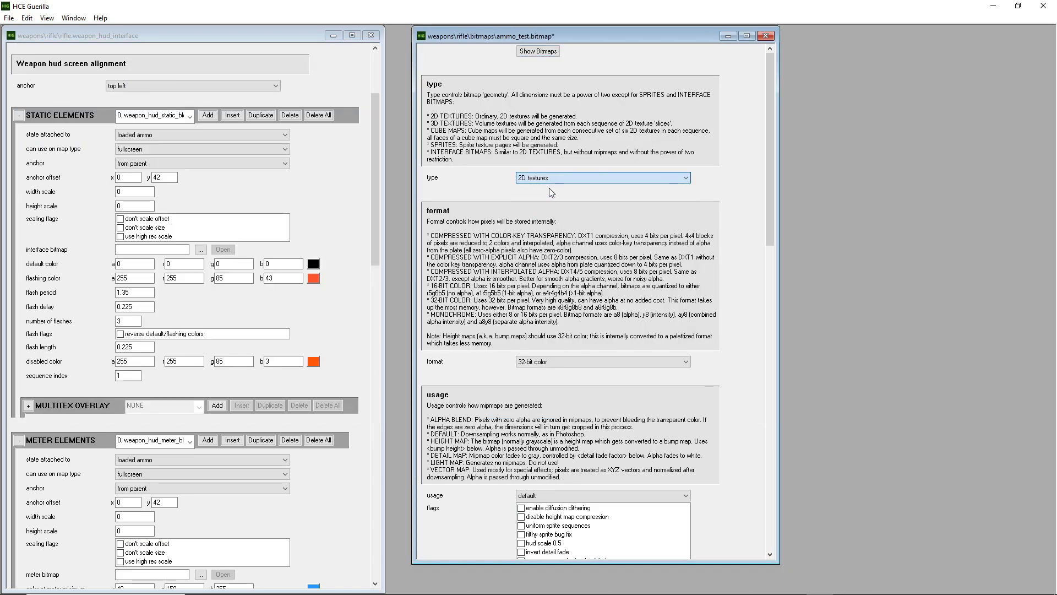
left_click(550, 361)
left_click(550, 415)
Set the ammo_test bitmap's mipmap count to 1 and sprite spacing to 2, and save and close the tag.
scroll(768, 253, "down", 10)
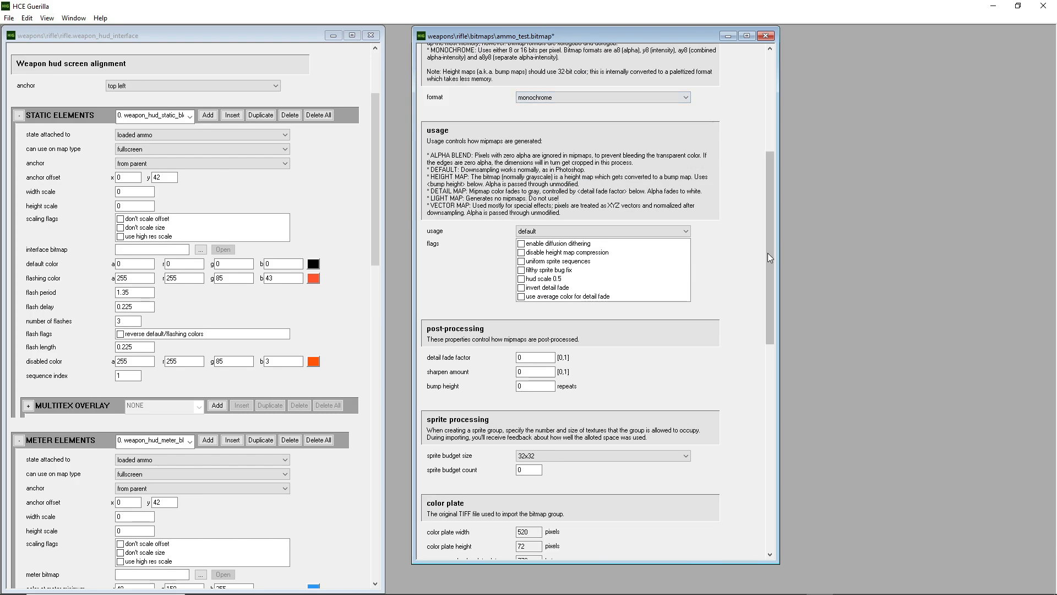
scroll(633, 302, "down", 3)
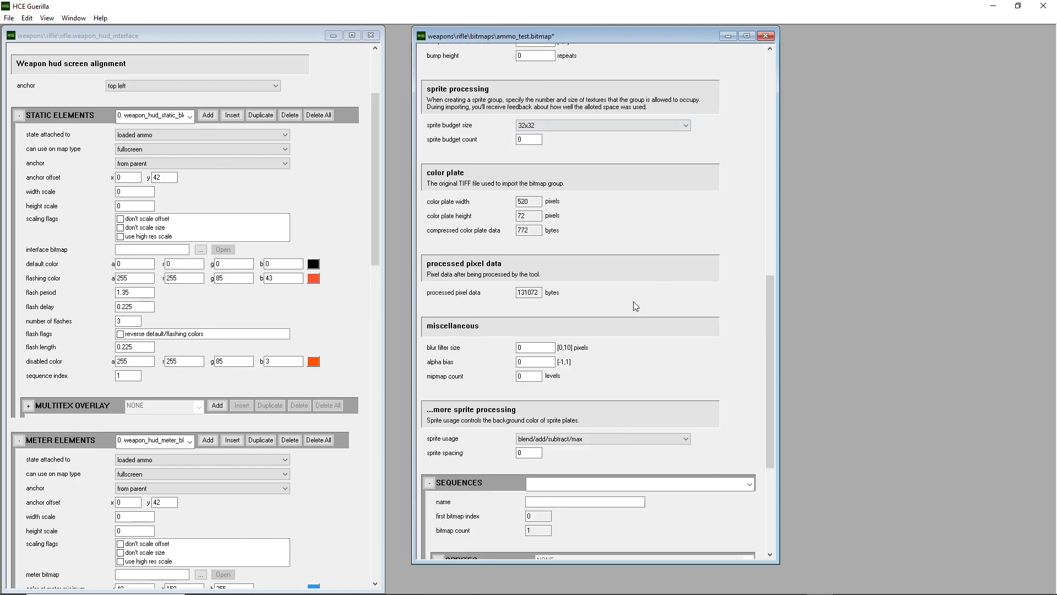
double_click(536, 376)
type("1")
scroll(711, 352, "down", 5)
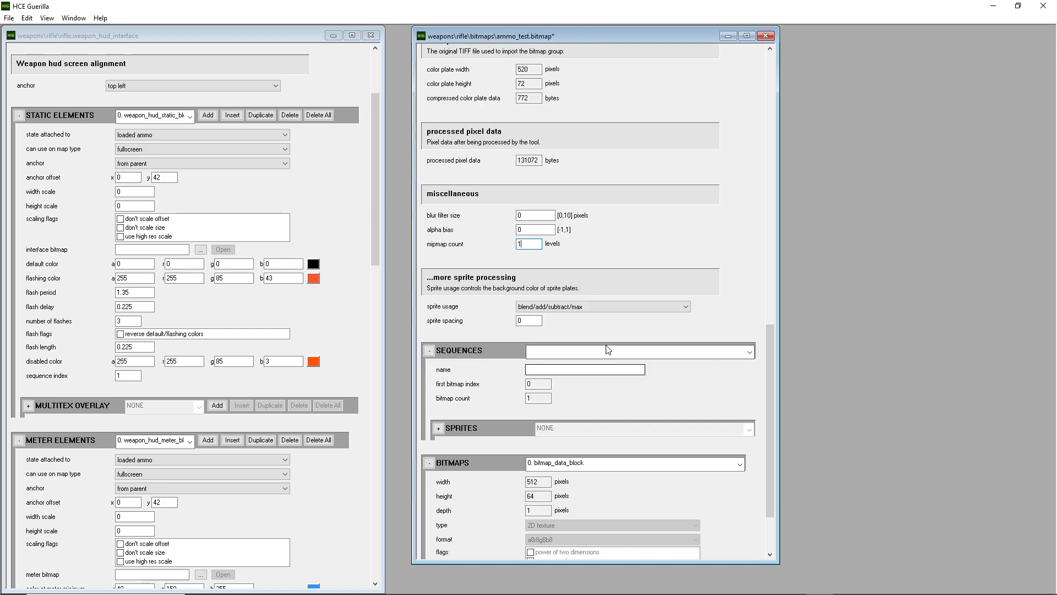
double_click(527, 320)
type("2")
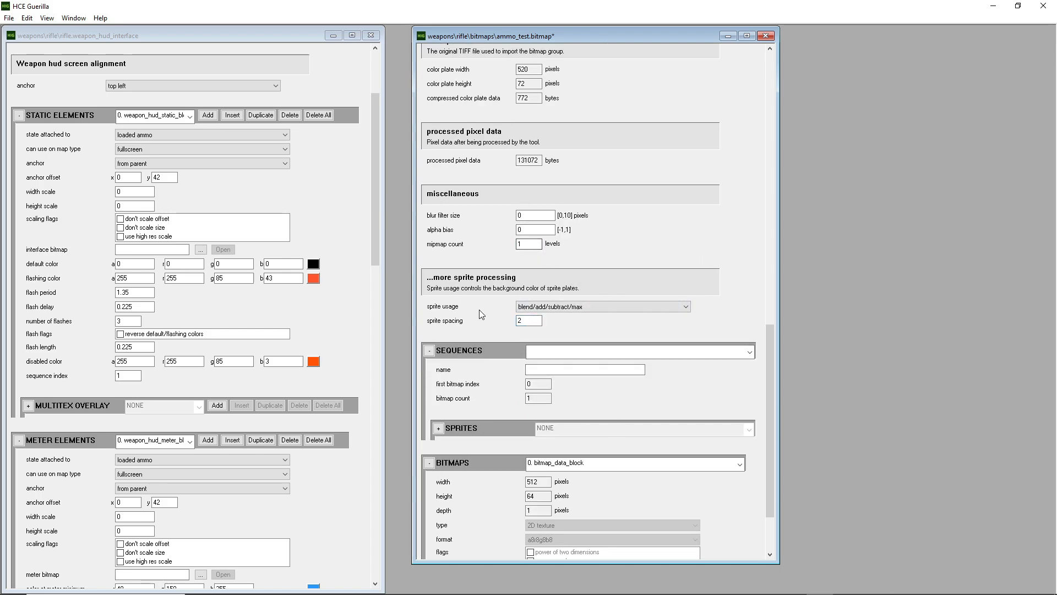
scroll(732, 240, "up", 15)
scroll(728, 238, "up", 5)
key("ctrl+s")
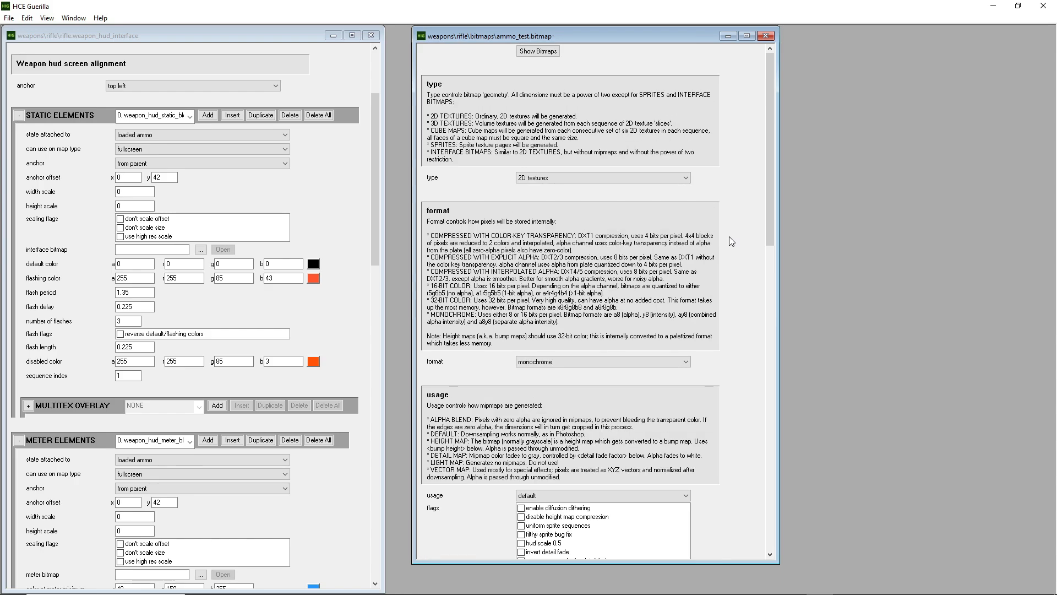
left_click(766, 36)
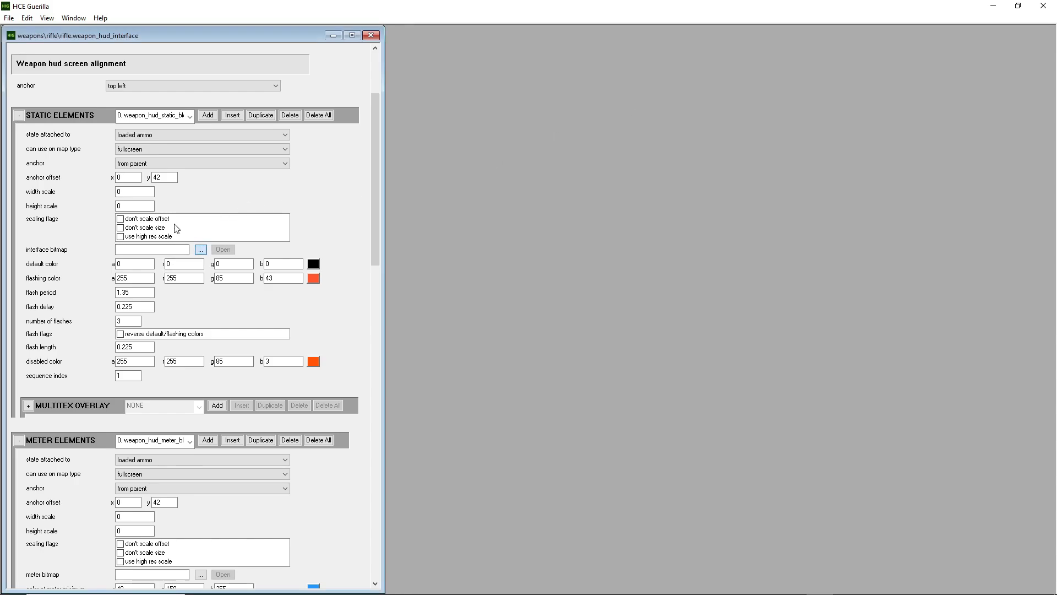
Assign the ammo_test bitmap as the static element's interface bitmap and open its tag beside the HUD tag.
left_click(201, 250)
double_click(558, 109)
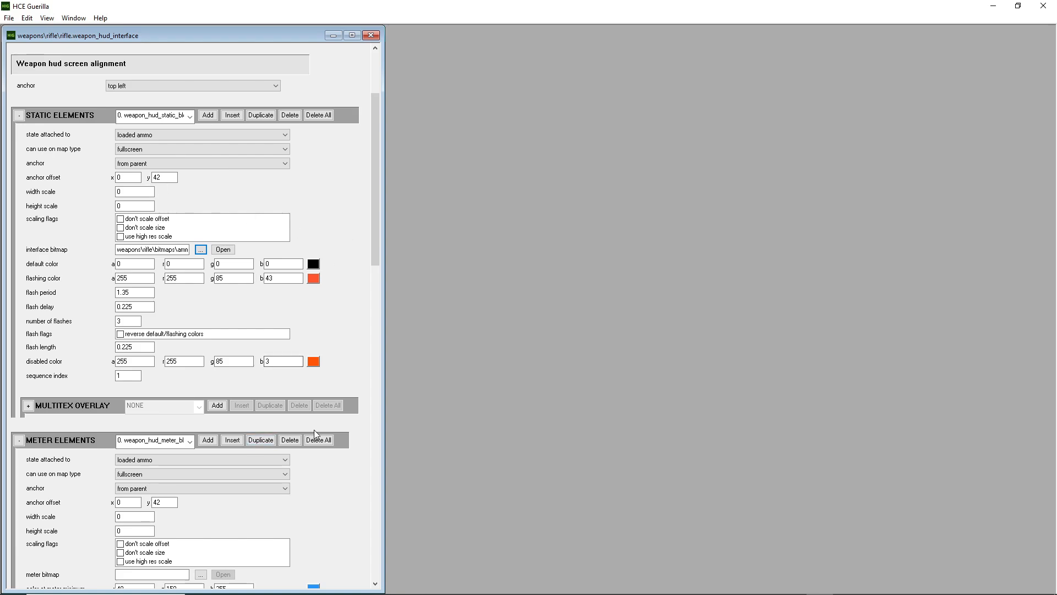
left_click(231, 251)
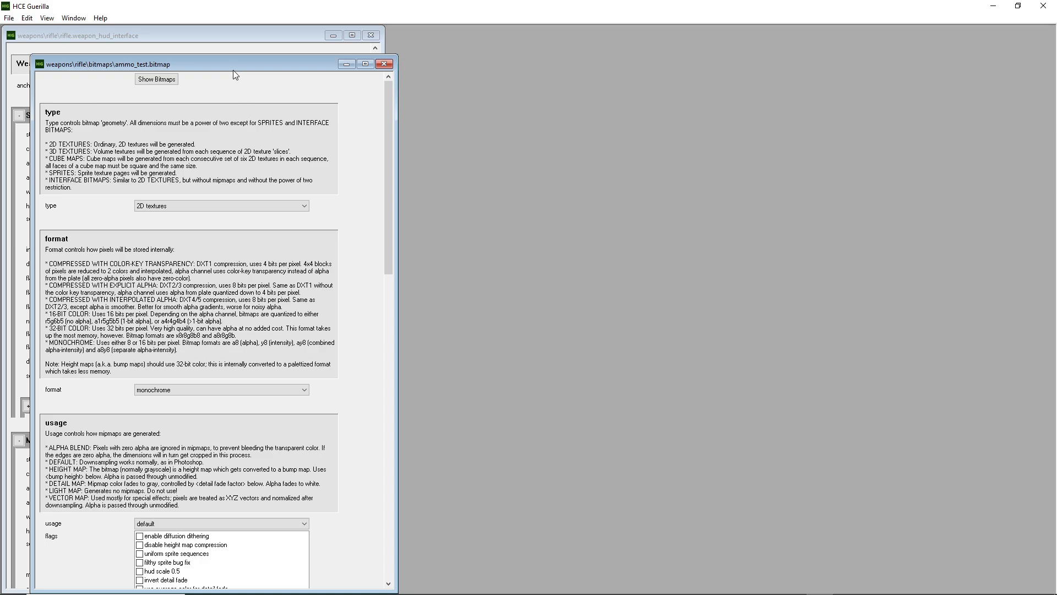
left_click_drag(233, 71, 646, 52)
Examine the ammo_test bitmap tag's settings and its file in the rifle bitmaps tags folder.
scroll(743, 189, "down", 3)
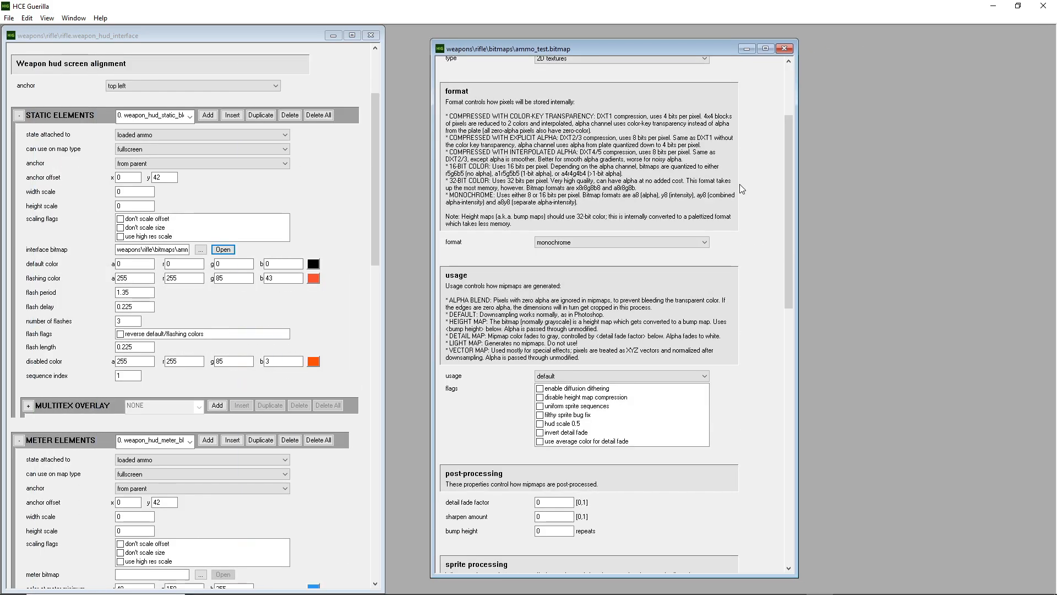
scroll(689, 293, "down", 3)
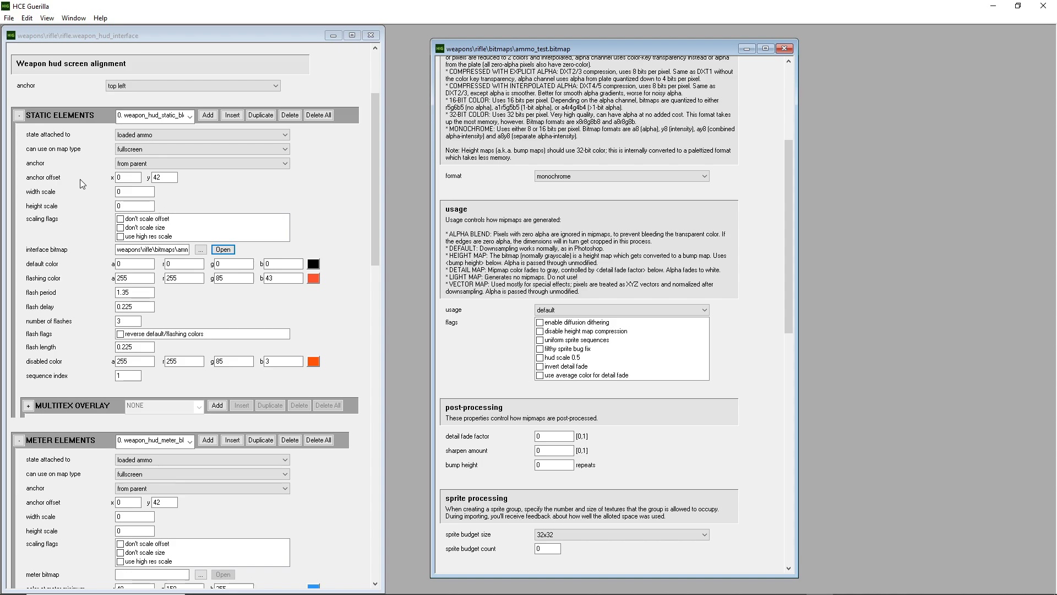
left_click_drag(593, 48, 576, 46)
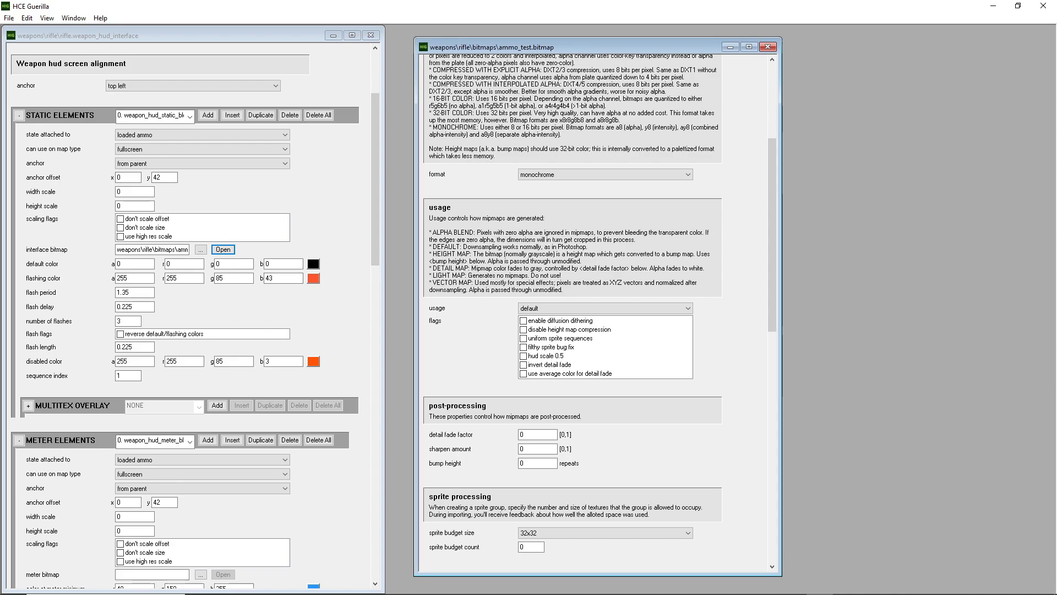
mouse_move(272, 592)
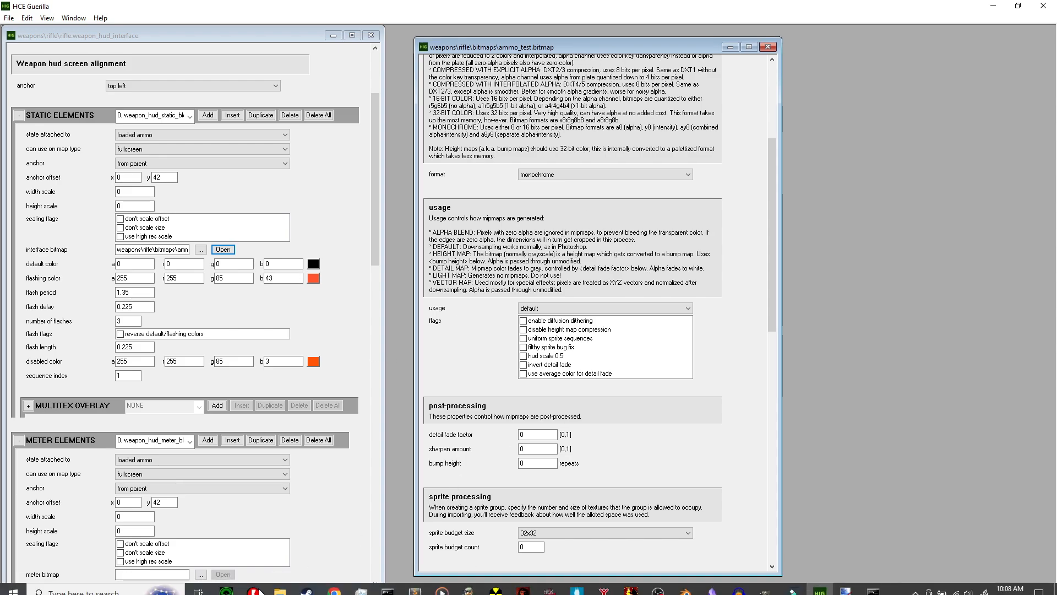
left_click(271, 588)
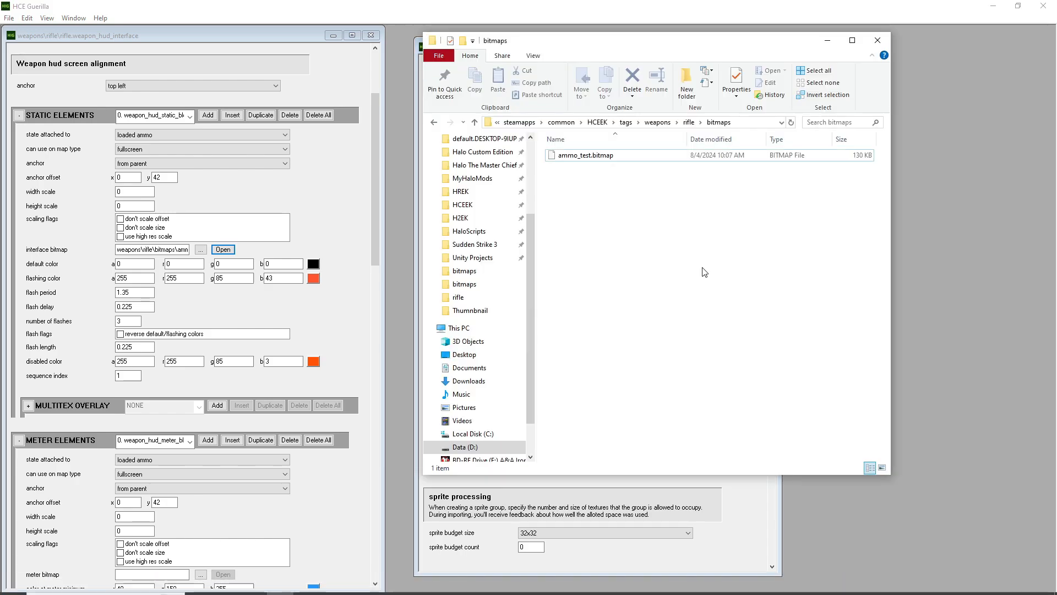
left_click(591, 157)
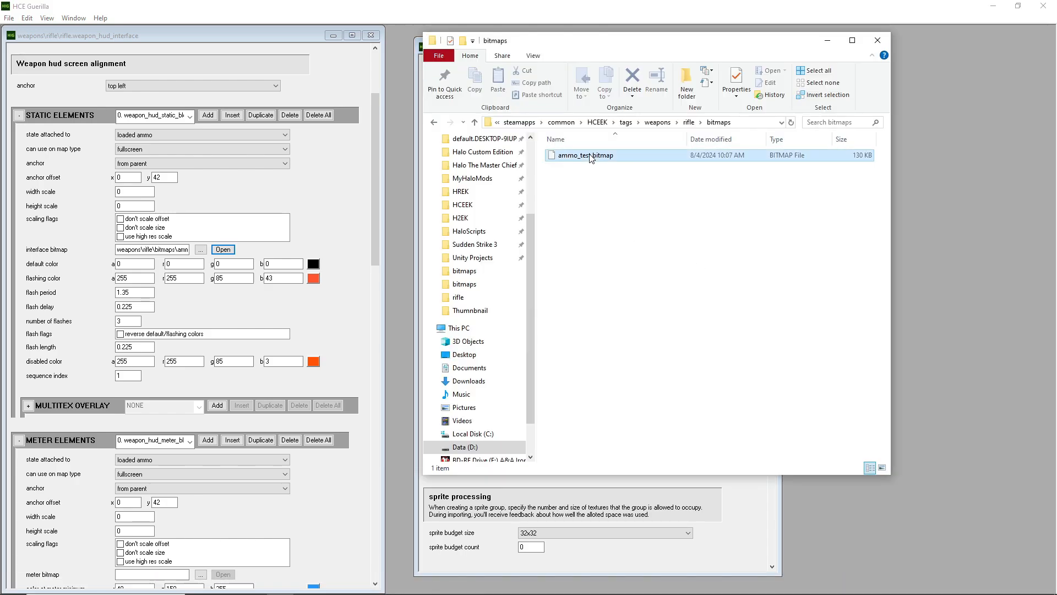
left_click(594, 181)
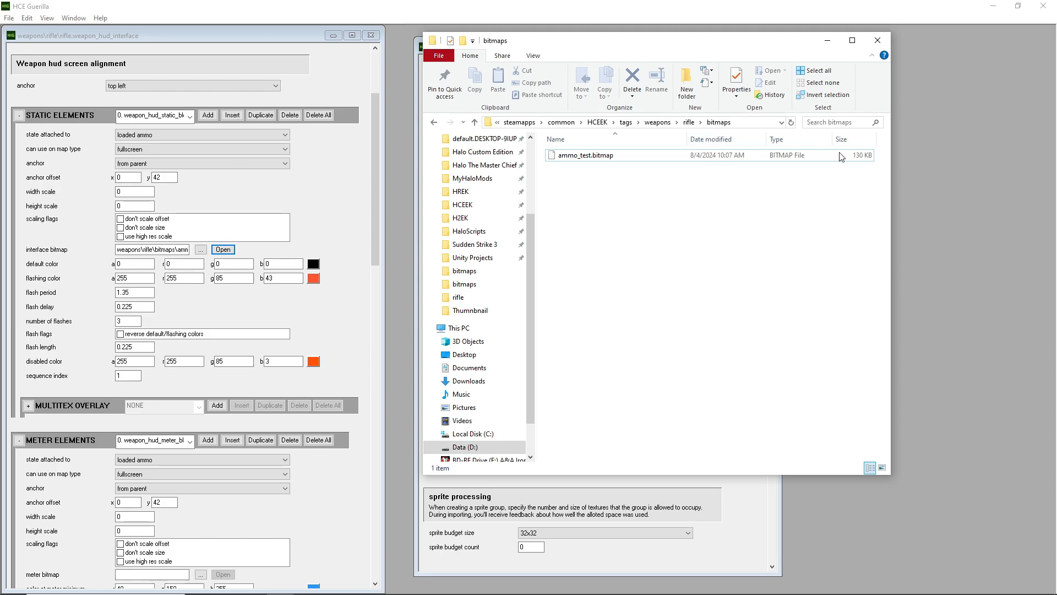
left_click(930, 159)
scroll(727, 210, "down", 2)
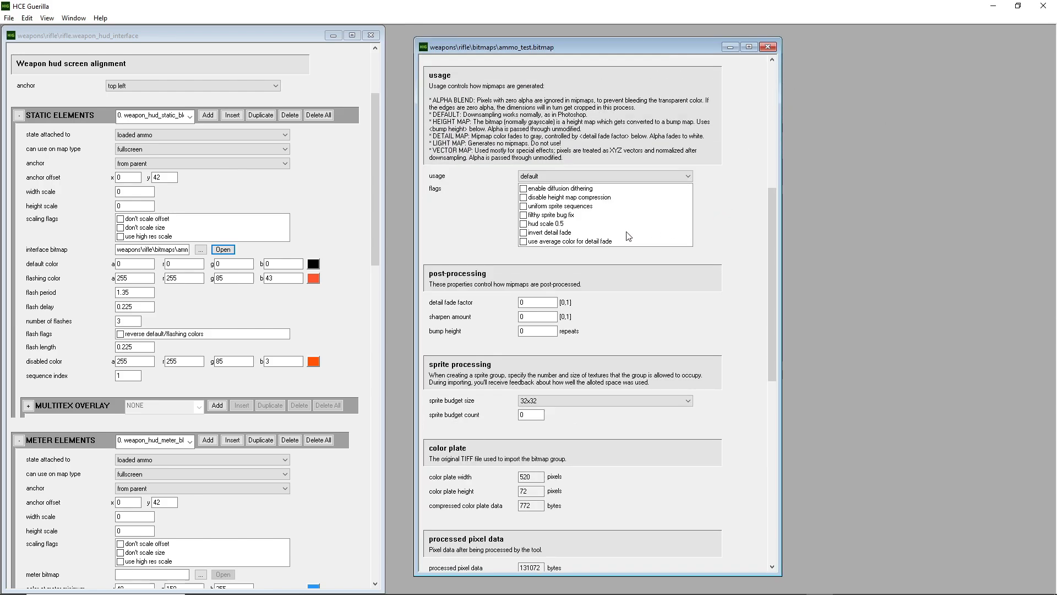
scroll(734, 236, "up", 2)
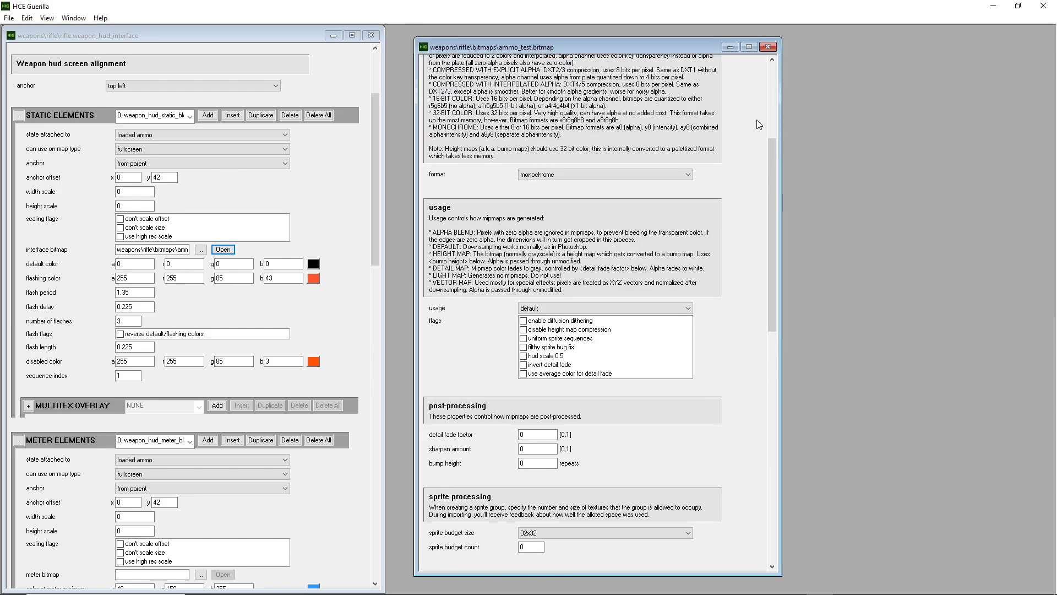
Close the ammo_test bitmap tag, minimize Guerilla and switch to meter_test.tiff in paint.net.
left_click(769, 47)
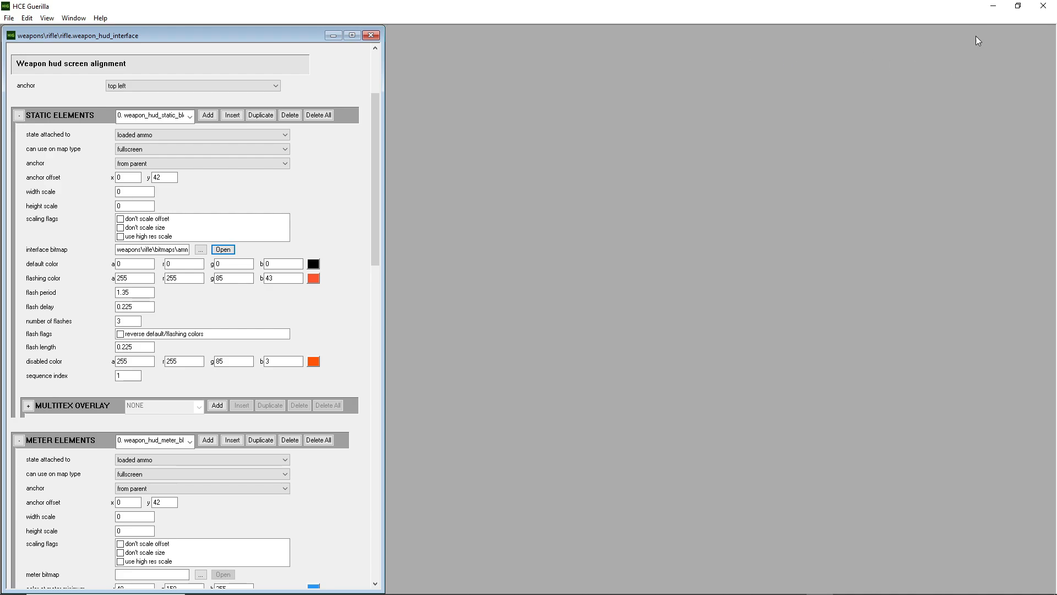
left_click(994, 7)
left_click(525, 27)
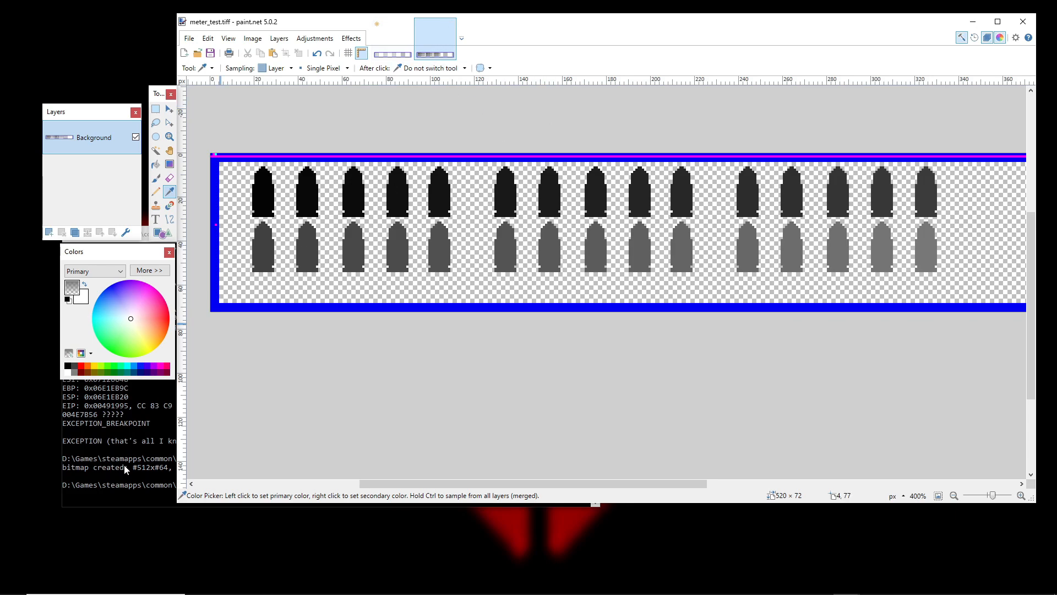
Import the weapons\rifle\bitmaps\meter_test bitmap as interface type with the tool bitmap command in the command prompt.
left_click(121, 483)
key("Up")
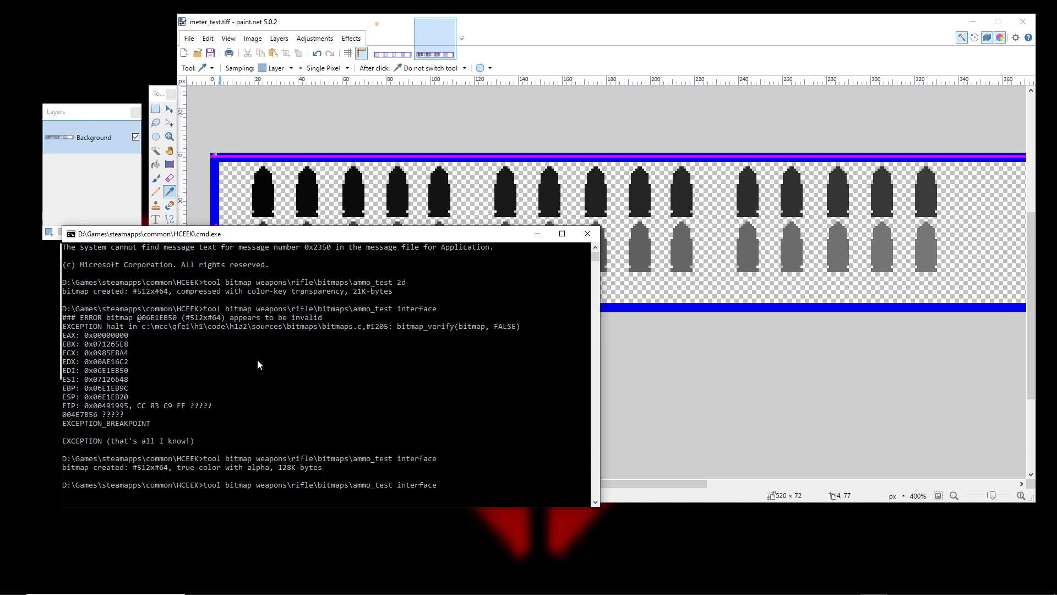
key("BackSpace")
key("BackSpace")
key("BackSpace")
key("BackSpace")
key("BackSpace")
key("BackSpace")
key("BackSpace")
key("BackSpace")
key("BackSpace")
key("BackSpace")
key("BackSpace")
key("BackSpace")
key("BackSpace")
key("BackSpace")
key("BackSpace")
key("BackSpace")
key("BackSpace")
key("BackSpace")
type("meter")
key("Return")
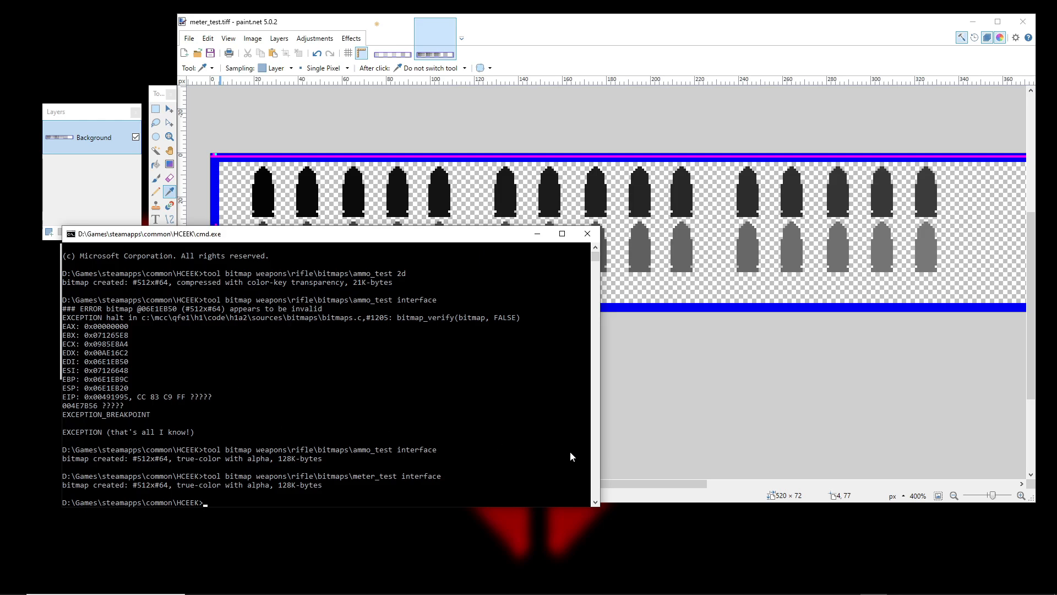
Switch to Guerilla, open the meter_test.bitmap tag from the rifle bitmaps folder and place it beside the HUD tag.
mouse_move(692, 572)
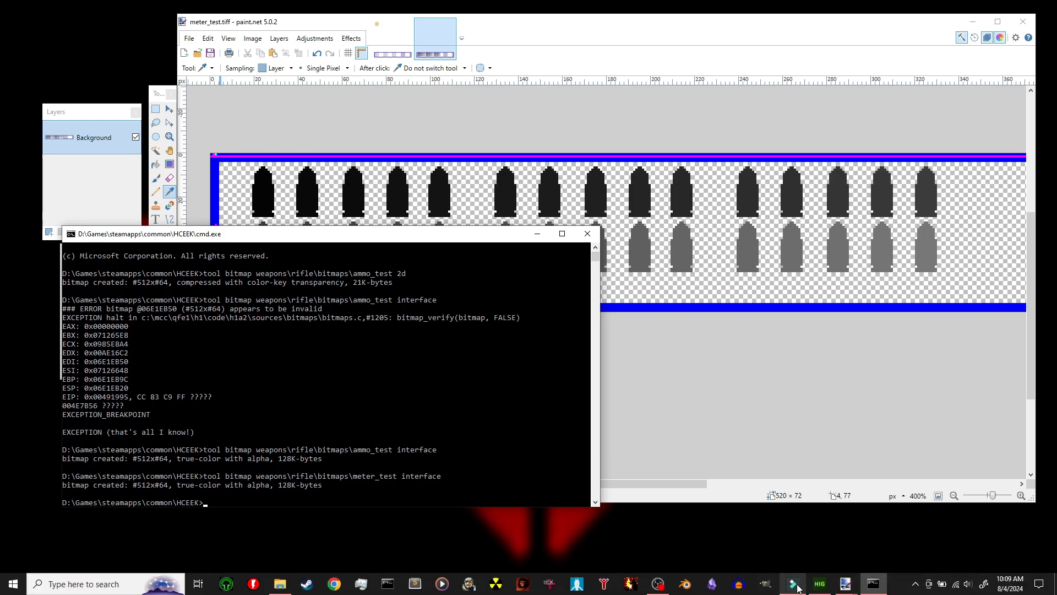
left_click(820, 584)
left_click(9, 18)
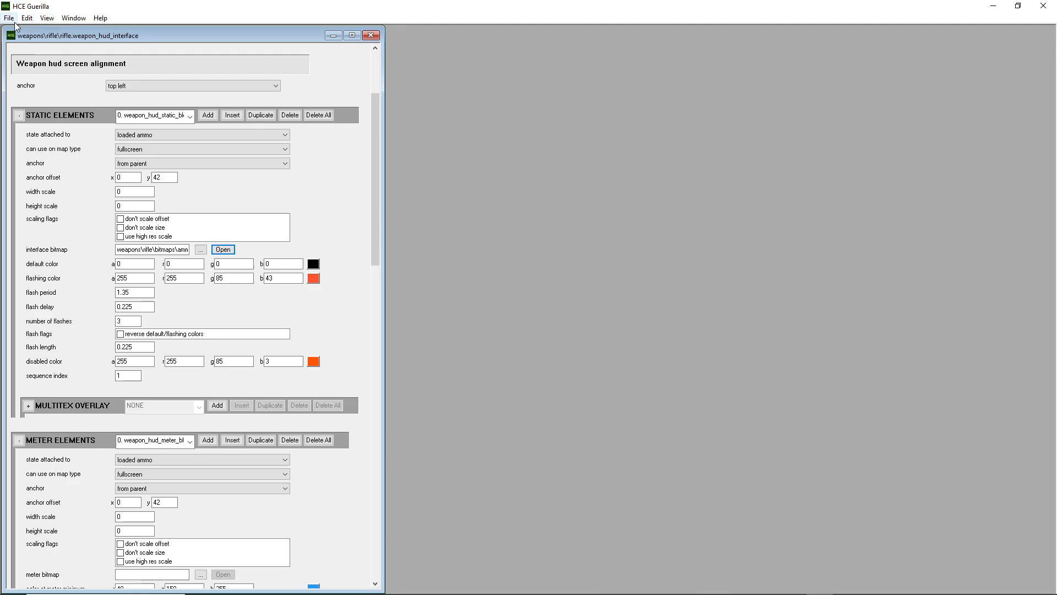
left_click(28, 42)
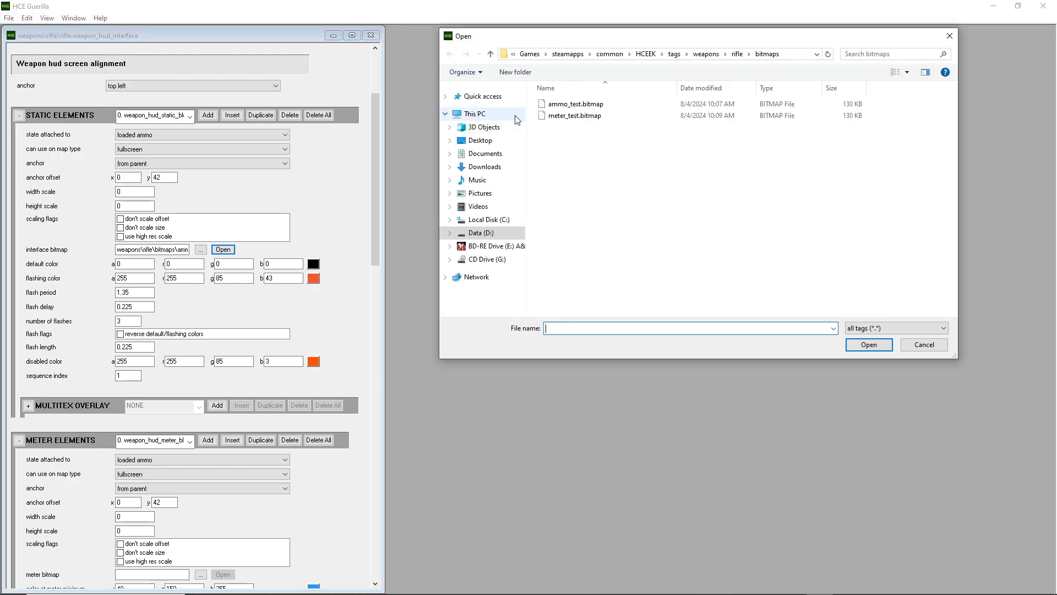
left_click(587, 117)
double_click(586, 116)
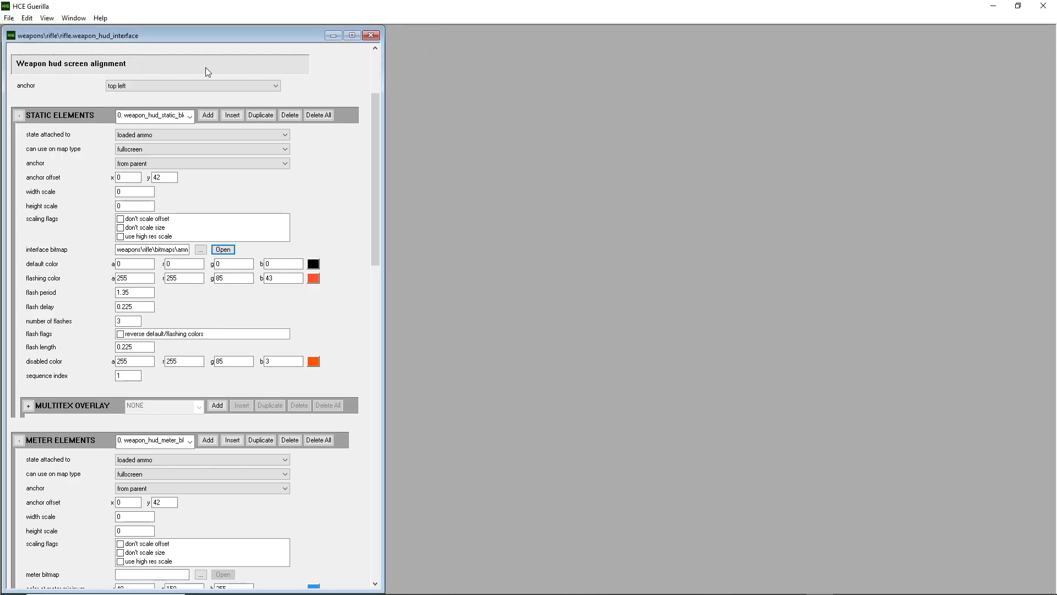
left_click_drag(223, 81, 608, 54)
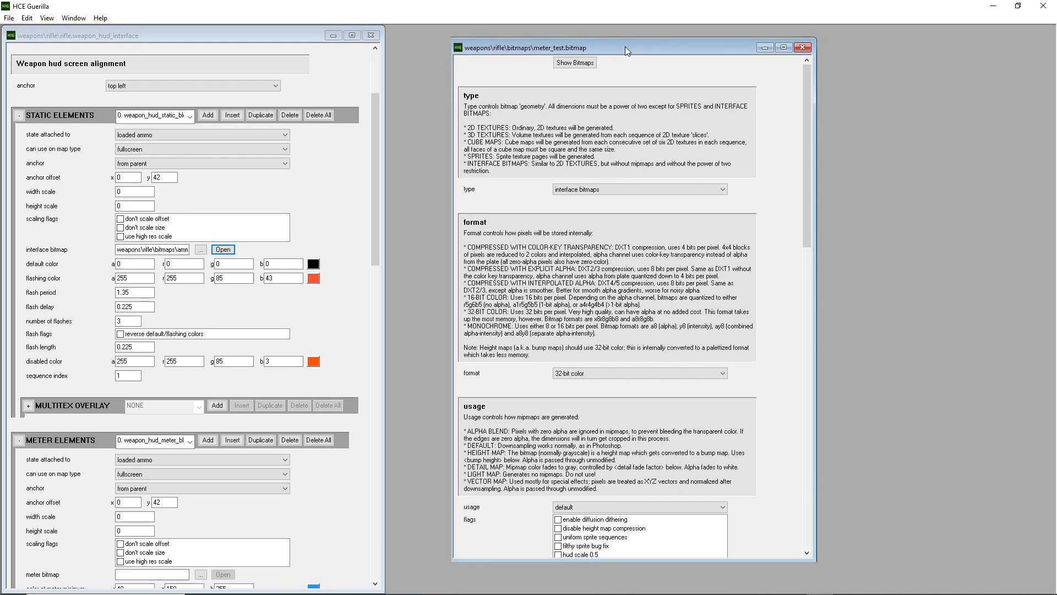
Set the meter_test bitmap's type to sprites and its format to monochrome.
left_click(644, 193)
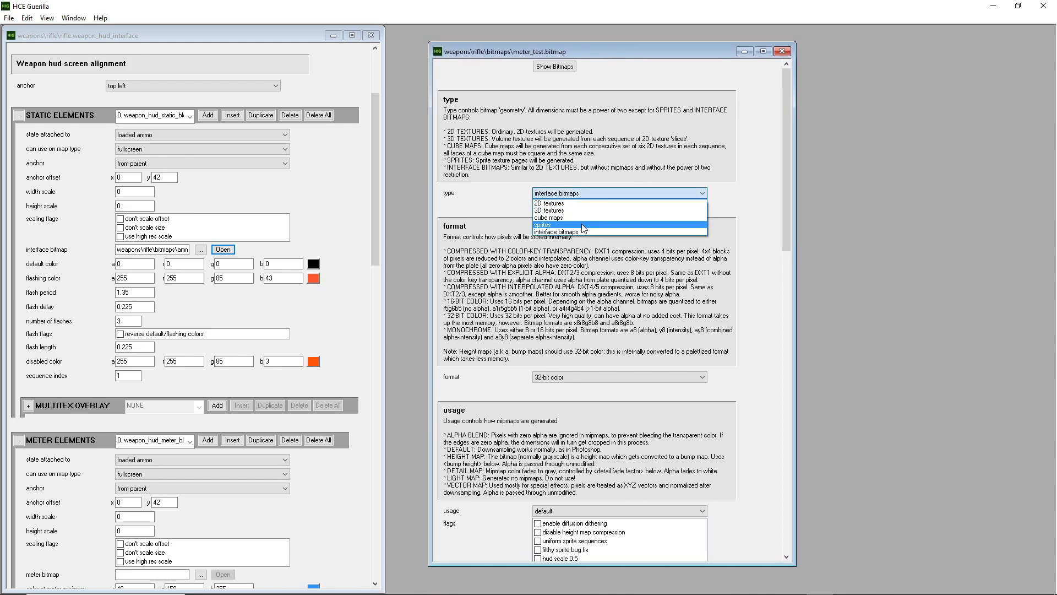
left_click(585, 223)
left_click(551, 378)
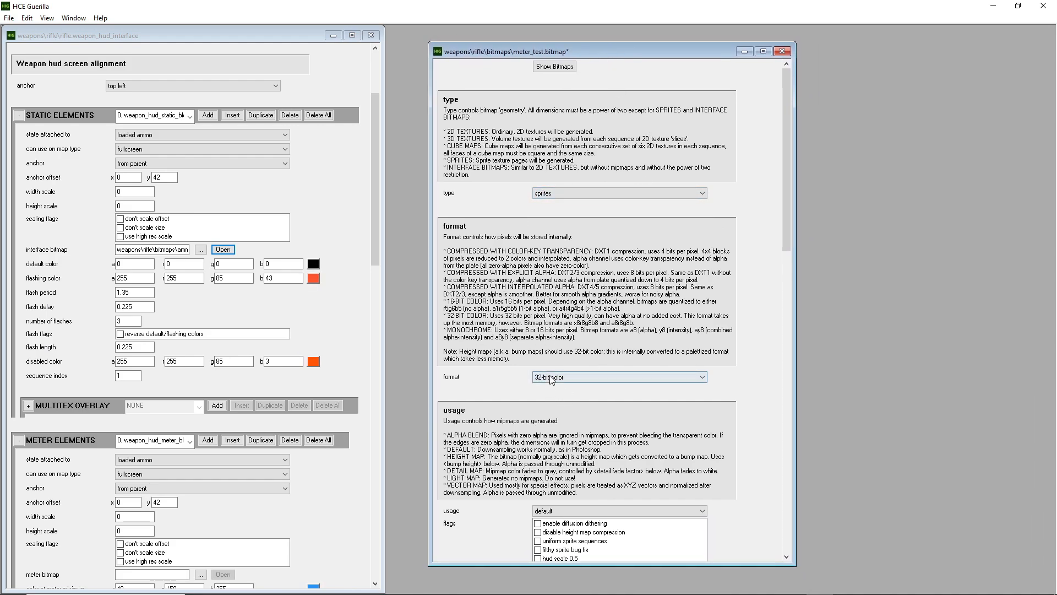
left_click(634, 431)
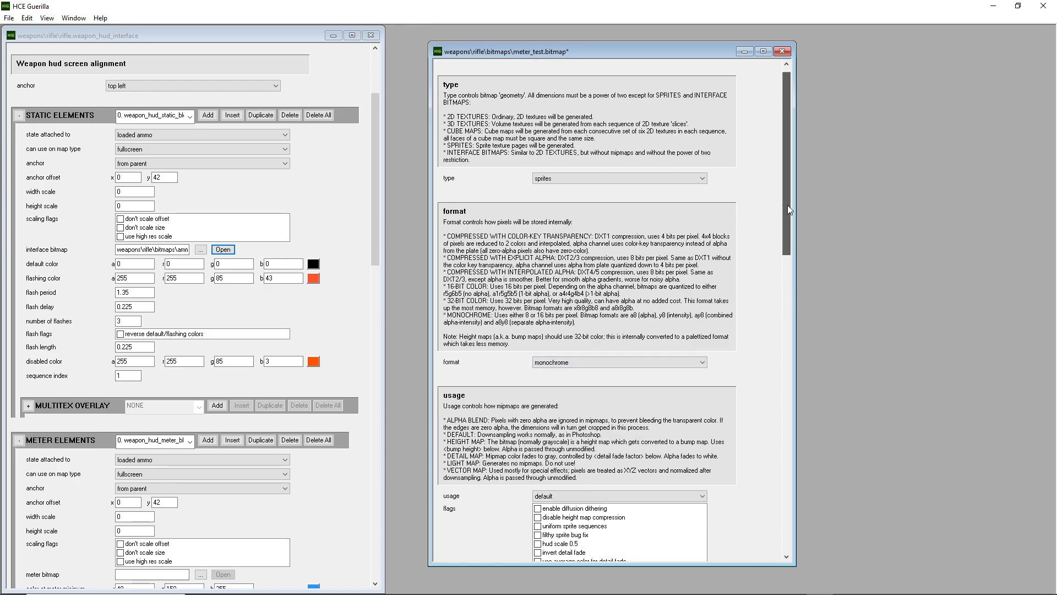
Set the meter_test bitmap's mipmap count to 1 and sprite spacing to 2, and save the tag.
left_click_drag(788, 204, 777, 301)
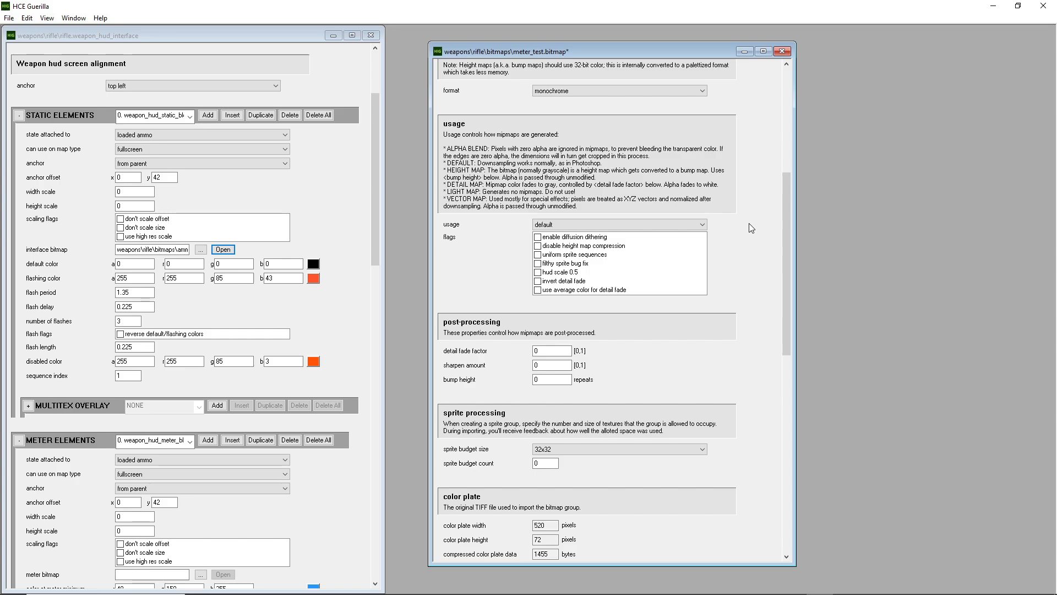
scroll(755, 228, "down", 10)
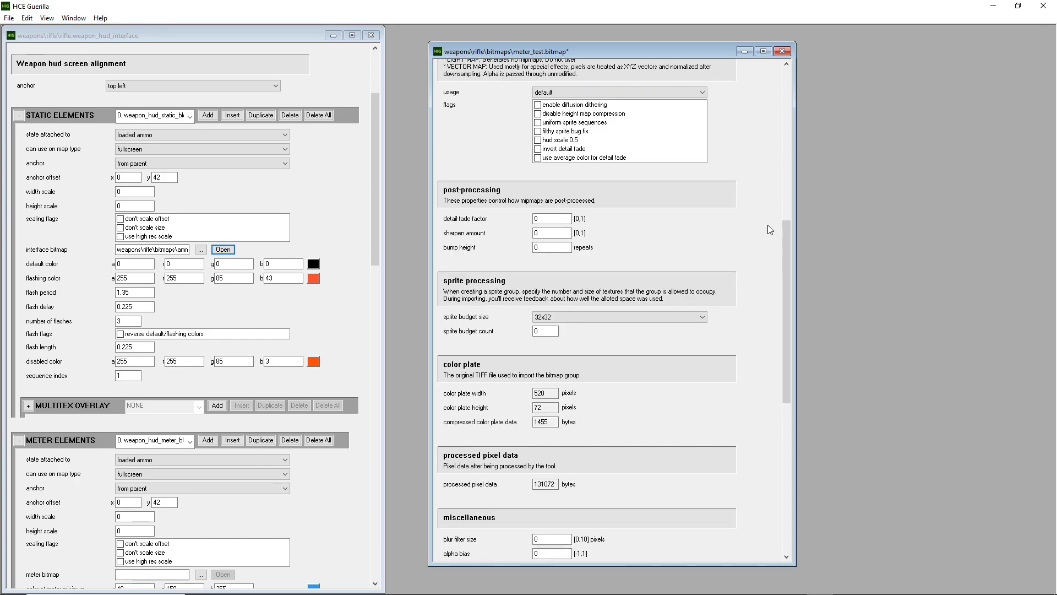
double_click(544, 370)
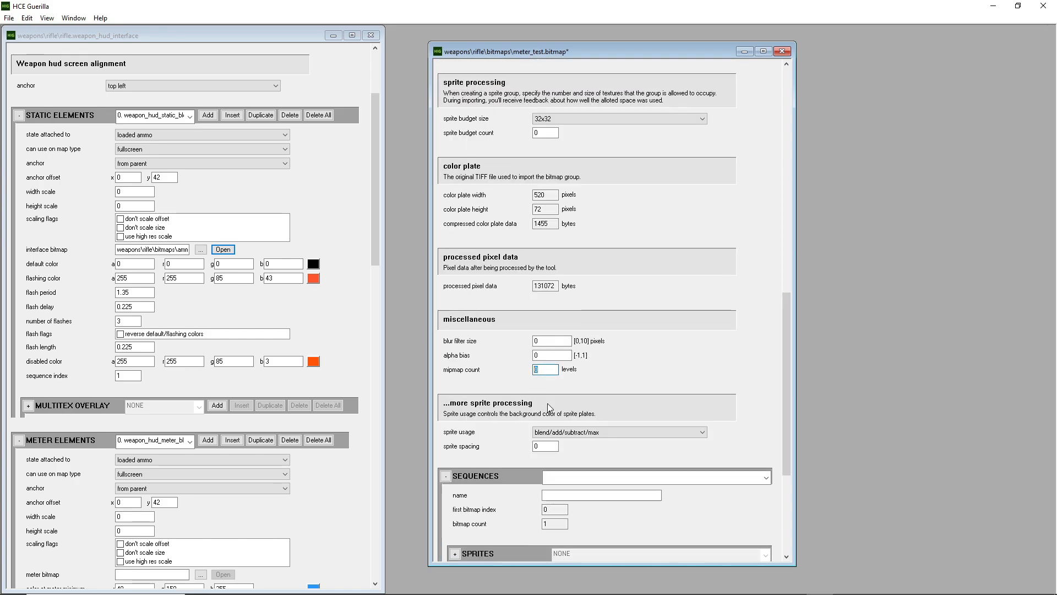
type("1")
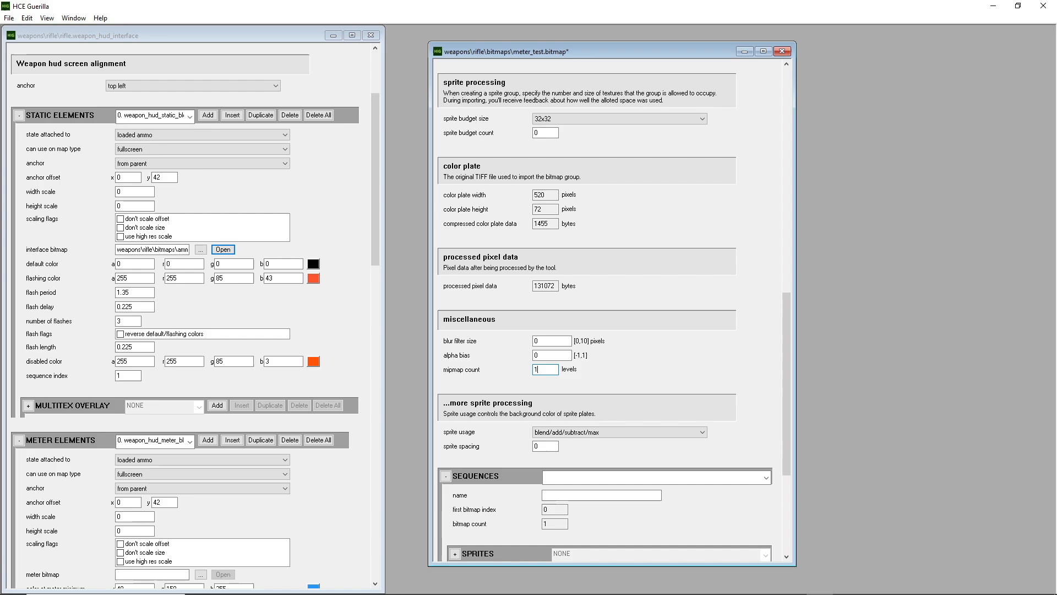
double_click(555, 444)
type("2")
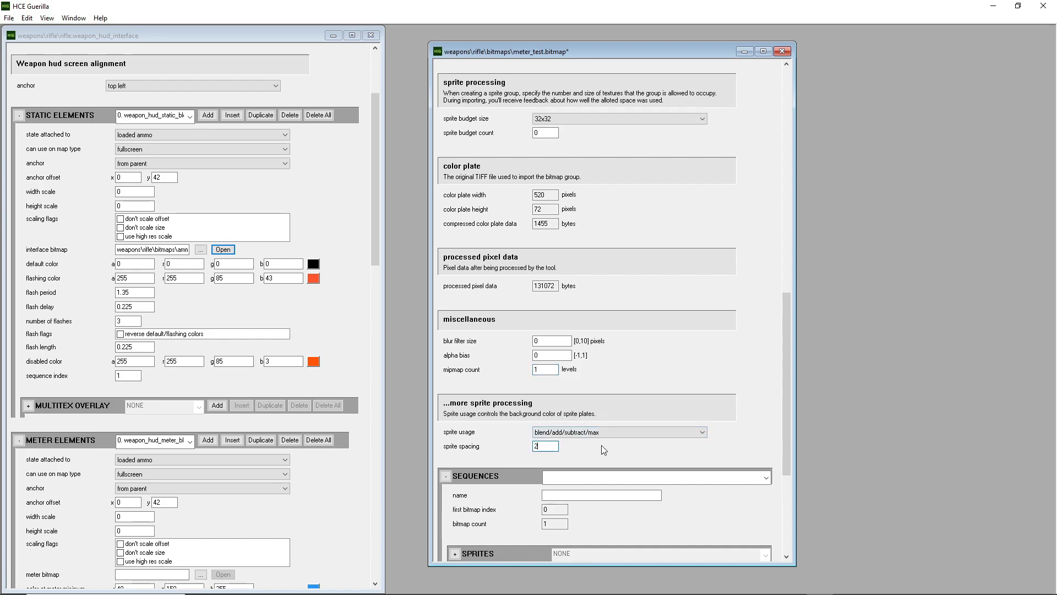
left_click(788, 363)
left_click_drag(784, 401, 784, 172)
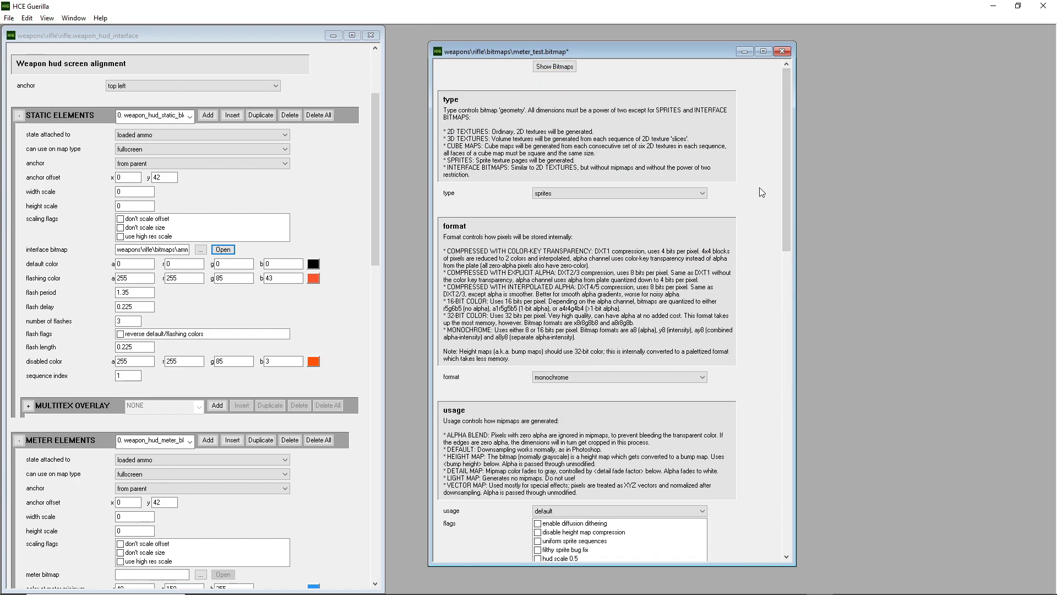
Examine the meter_test bitmap at x4 zoom with and without its alpha channel, and close the viewer and the tag.
left_click(554, 70)
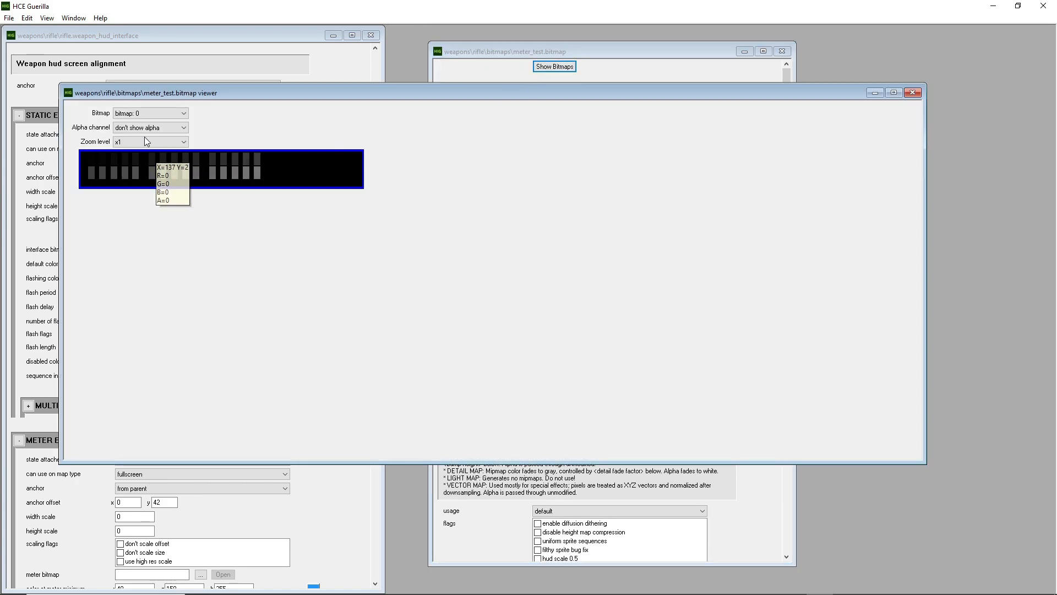
scroll(149, 139, "down", 2)
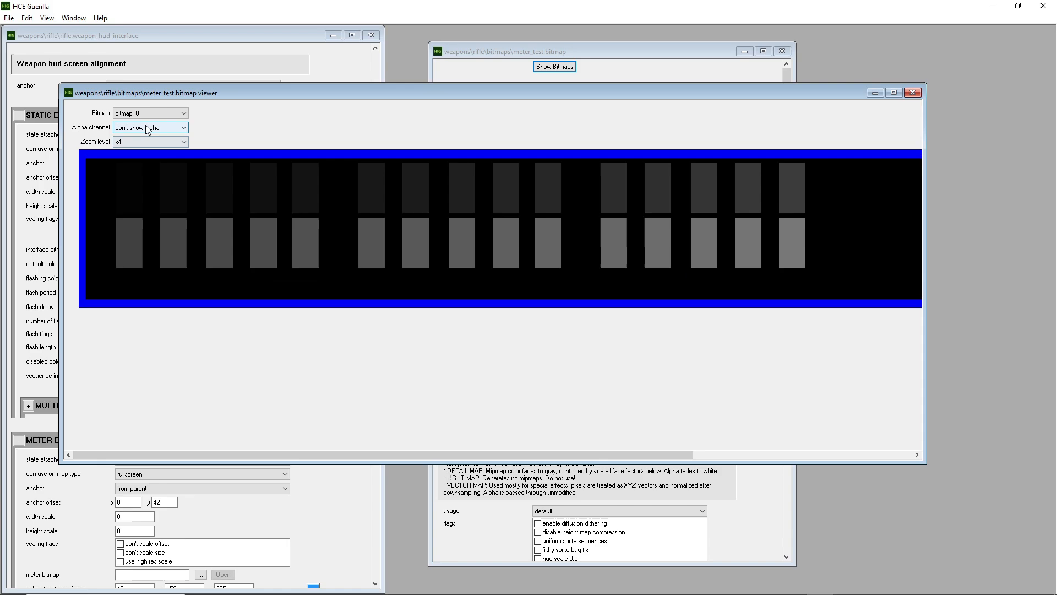
scroll(147, 128, "down", 1)
scroll(148, 127, "up", 1)
scroll(147, 127, "down", 1)
scroll(147, 127, "up", 1)
scroll(147, 128, "down", 1)
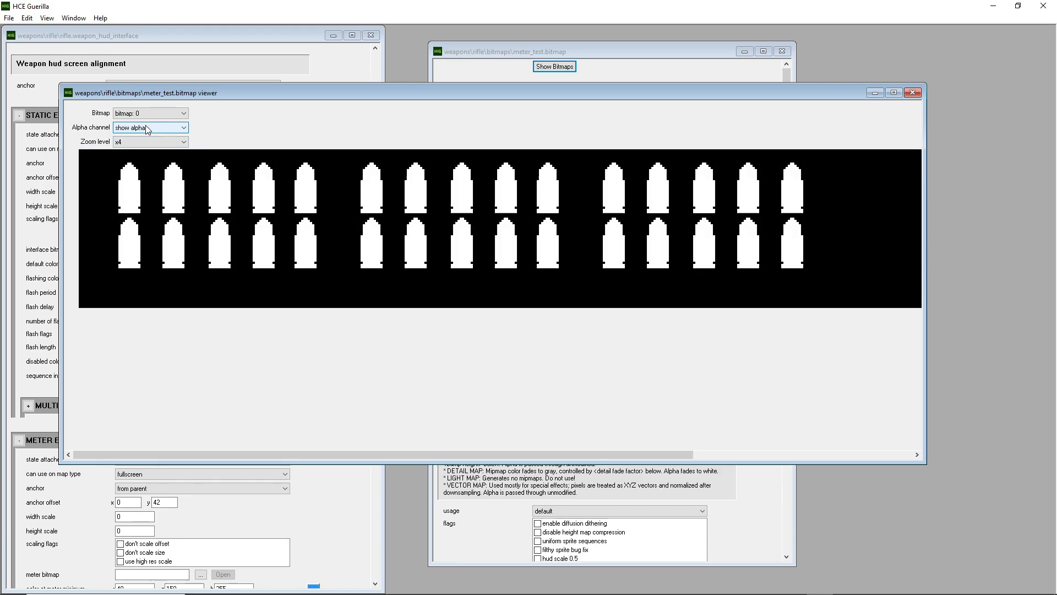
scroll(148, 127, "up", 1)
left_click(913, 93)
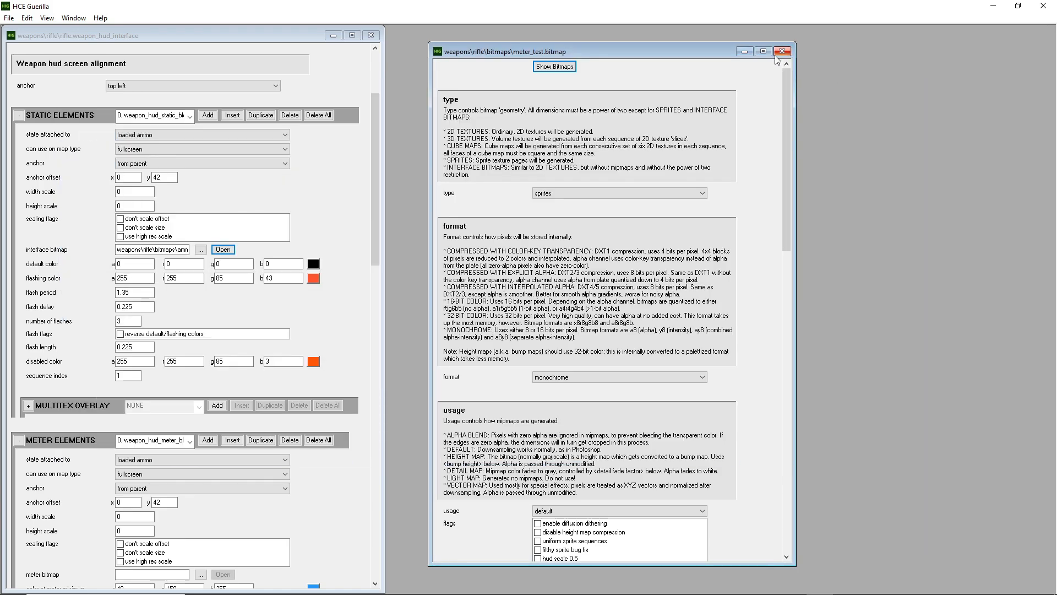
left_click(782, 51)
Assign meter_test.bitmap as the meter element's meter bitmap and save the weapon HUD interface tag.
scroll(359, 186, "down", 5)
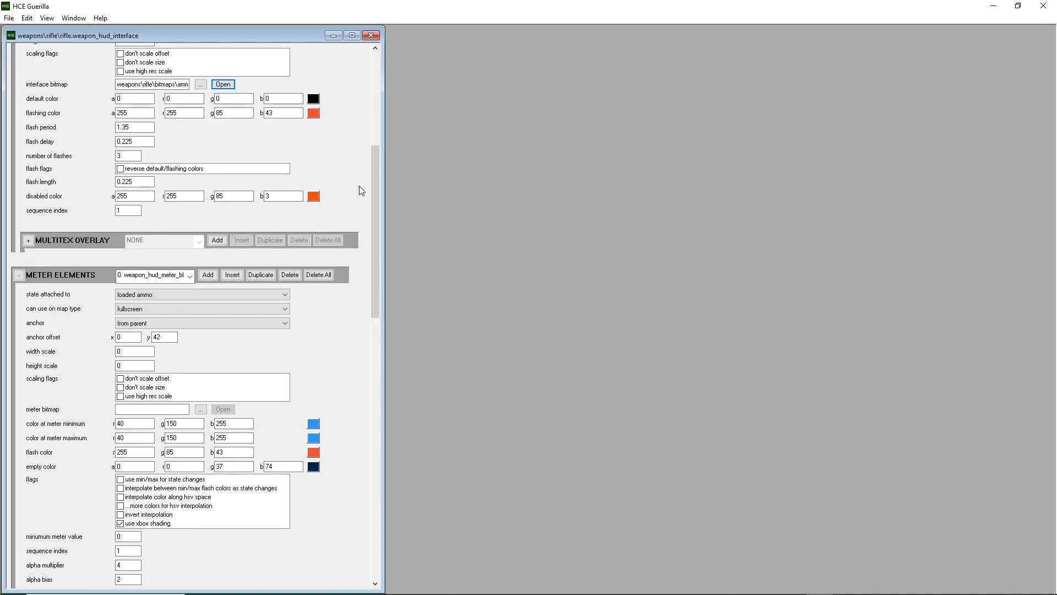
left_click(202, 328)
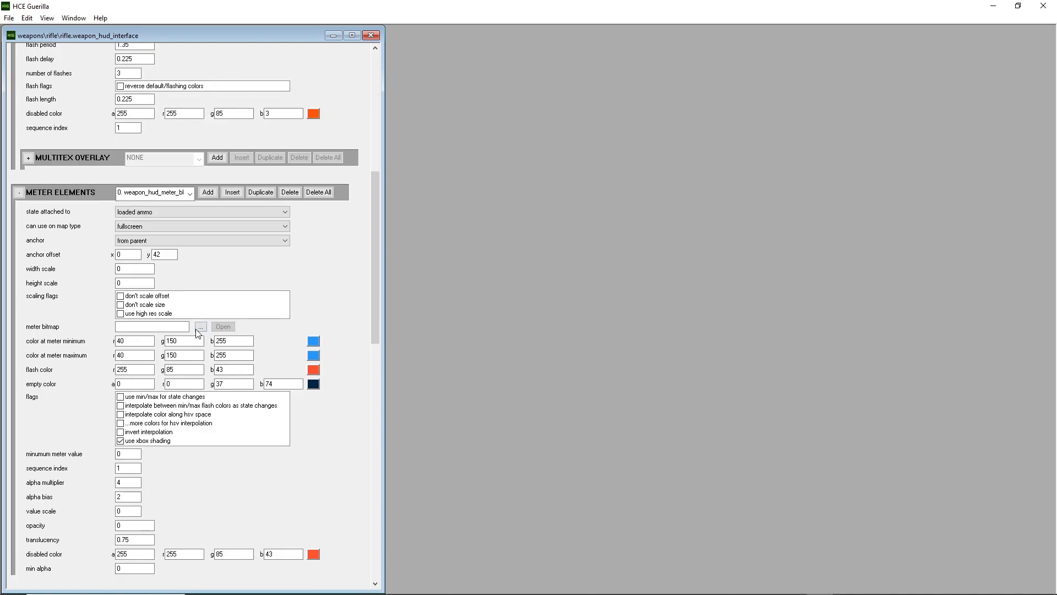
left_click(558, 117)
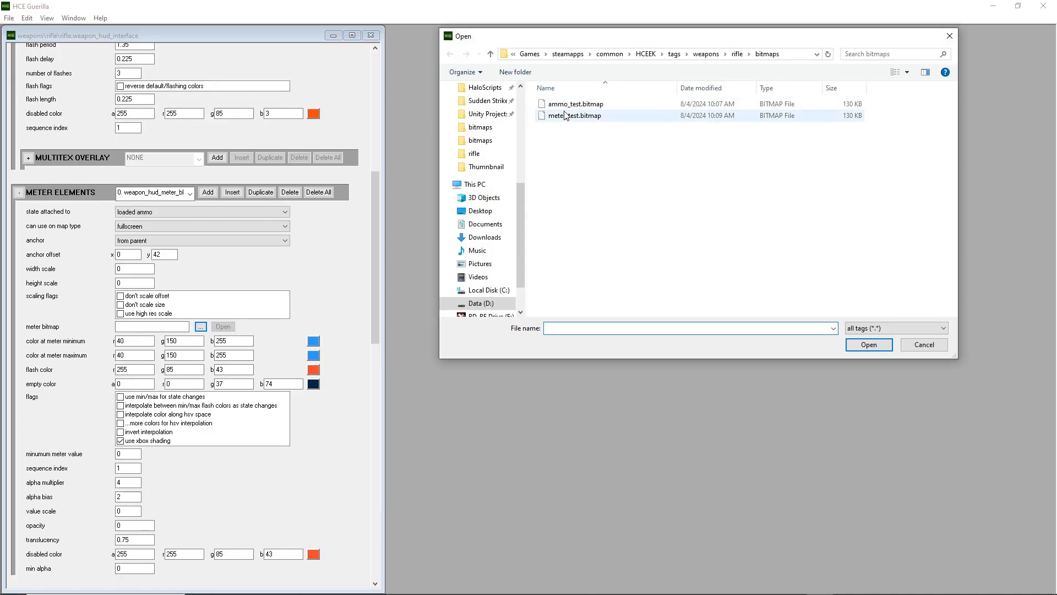
double_click(559, 118)
key("ctrl+s")
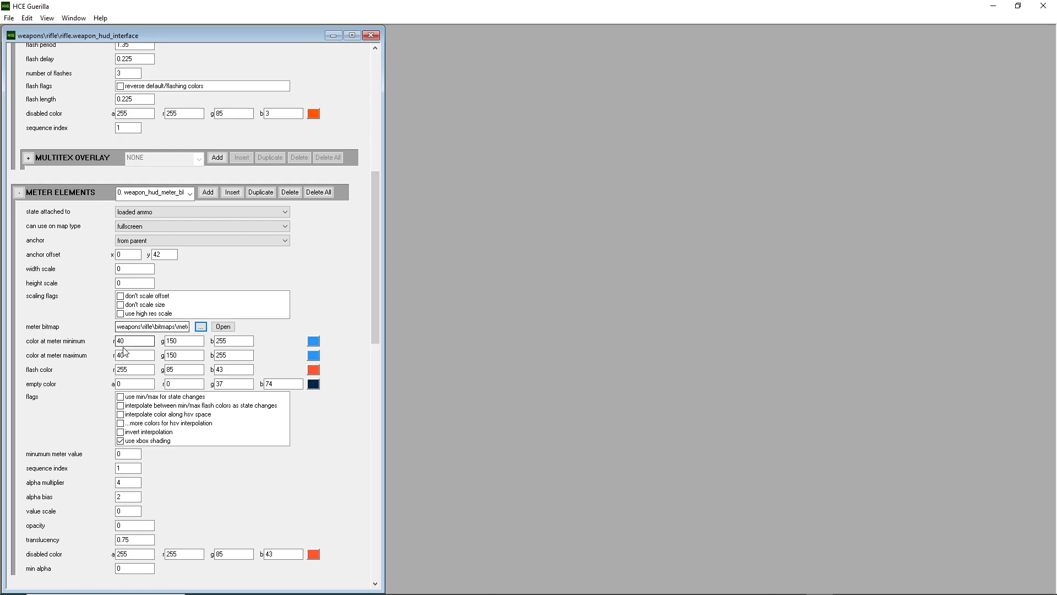
Check the bitmap paths of the meter and static elements and the static element's attached state.
double_click(157, 323)
key("End")
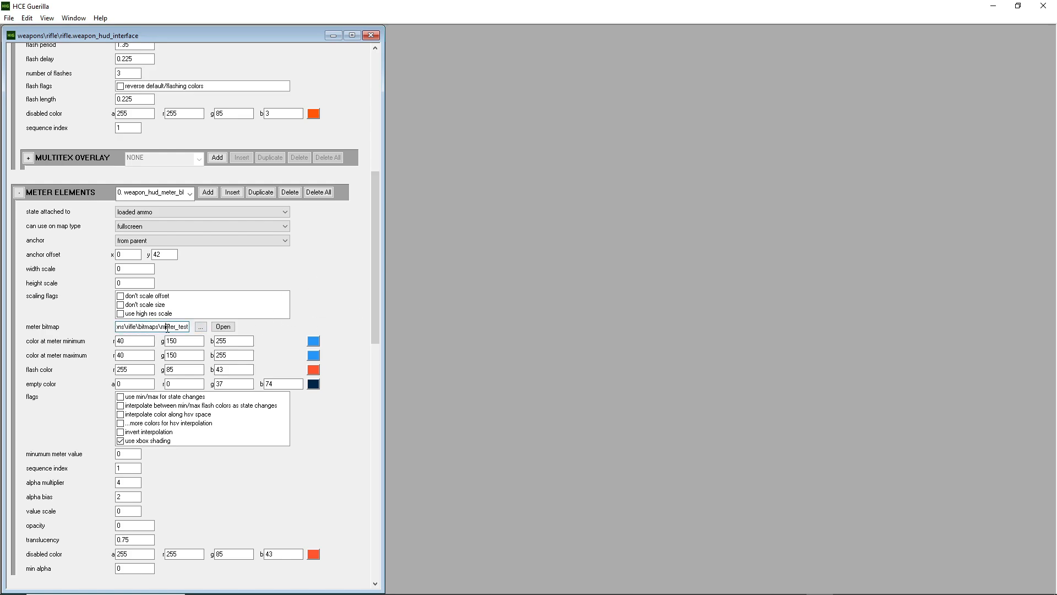
scroll(343, 262, "up", 5)
double_click(157, 250)
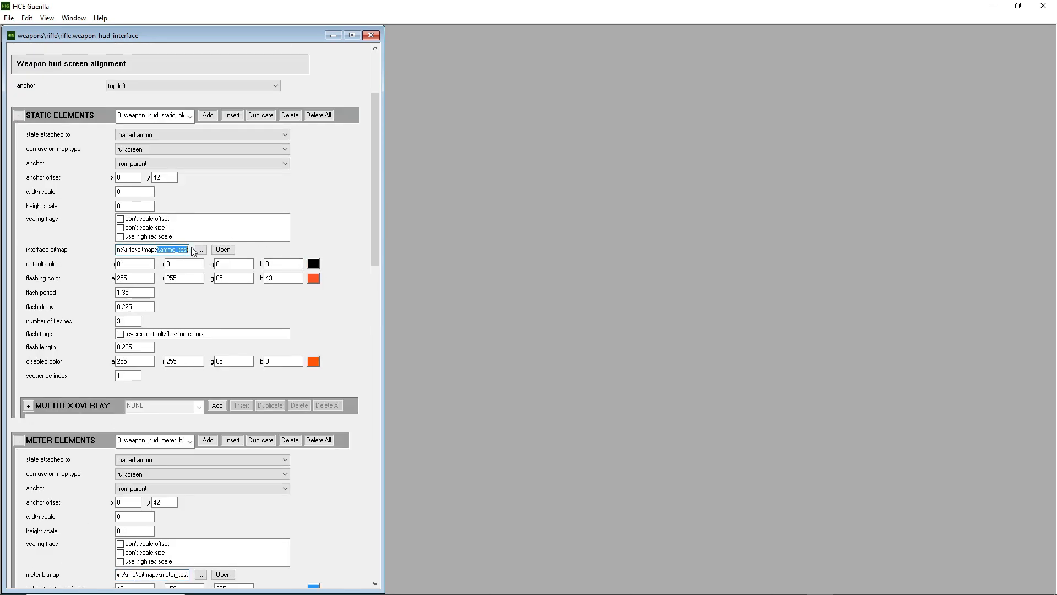
key("End")
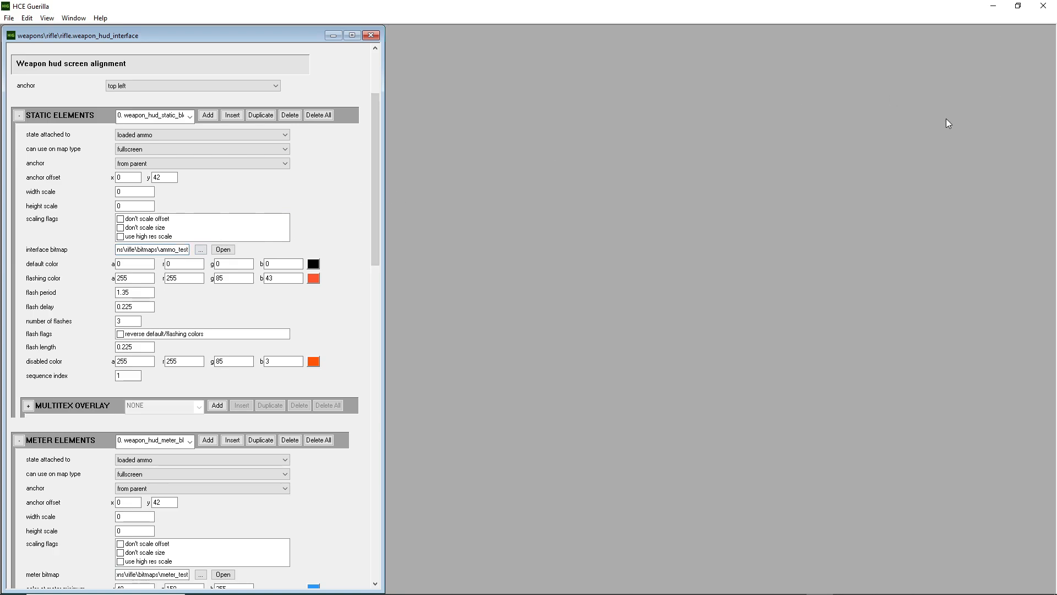
left_click_drag(377, 168, 395, 72)
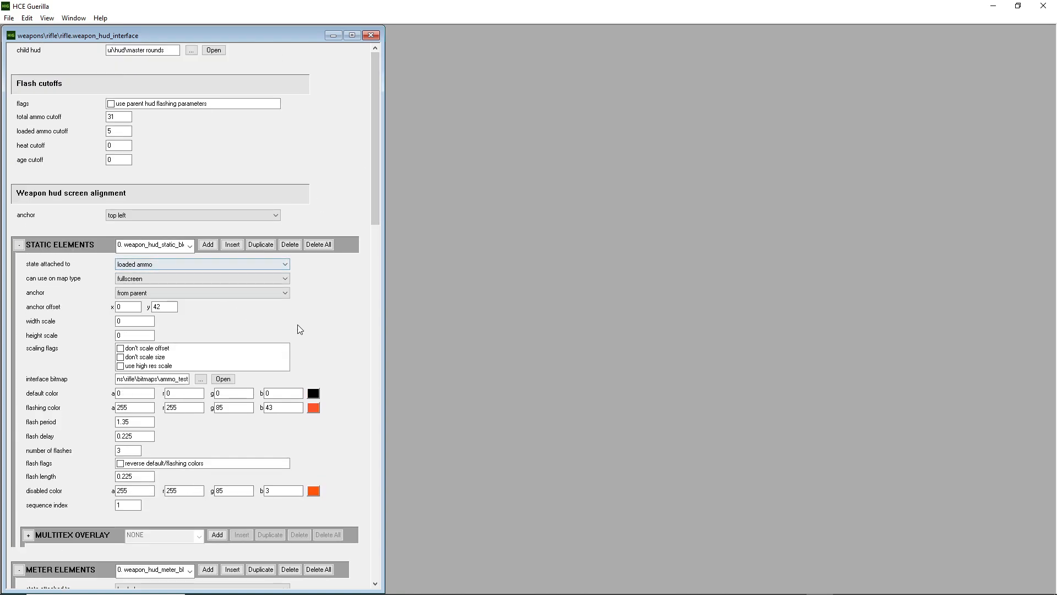
left_click(159, 264)
left_click(160, 271)
left_click(173, 264)
left_click(173, 263)
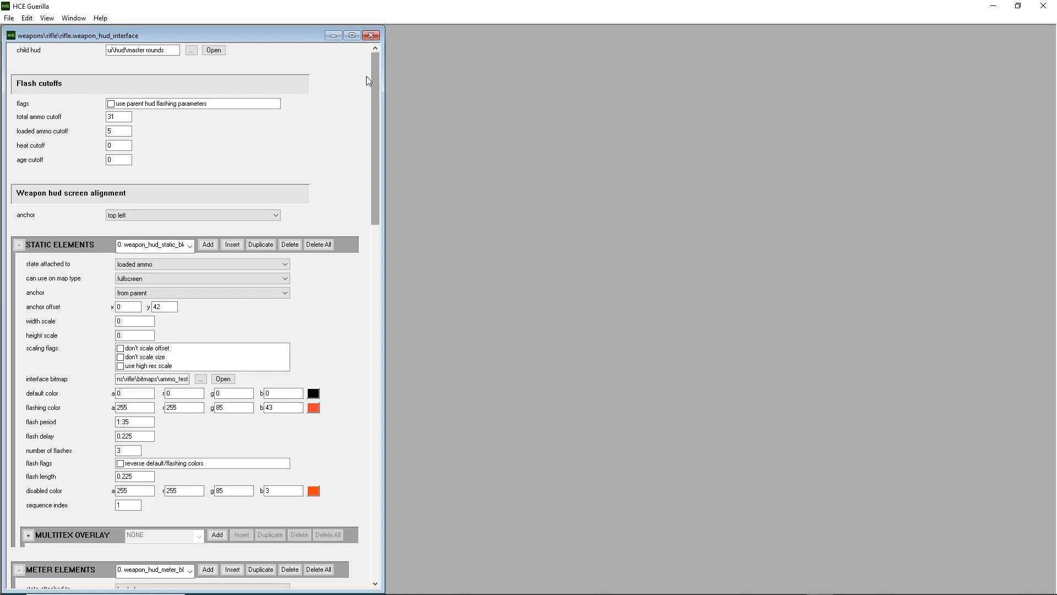
Try a y anchor offset of 60 for the meter element, restore it to 42 and compare it with the static element's offset.
left_click_drag(375, 82, 360, 196)
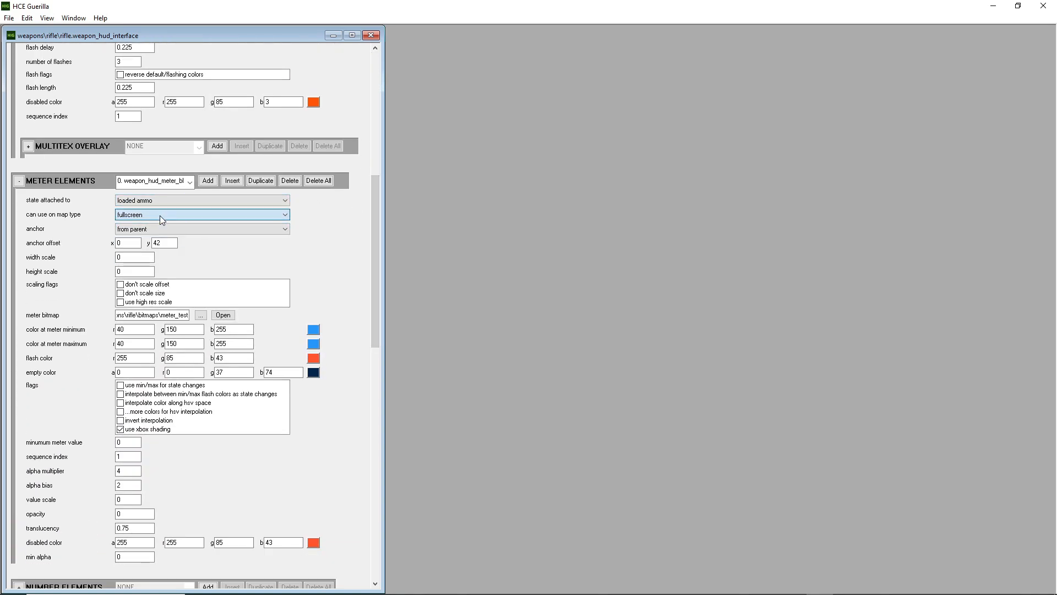
double_click(163, 243)
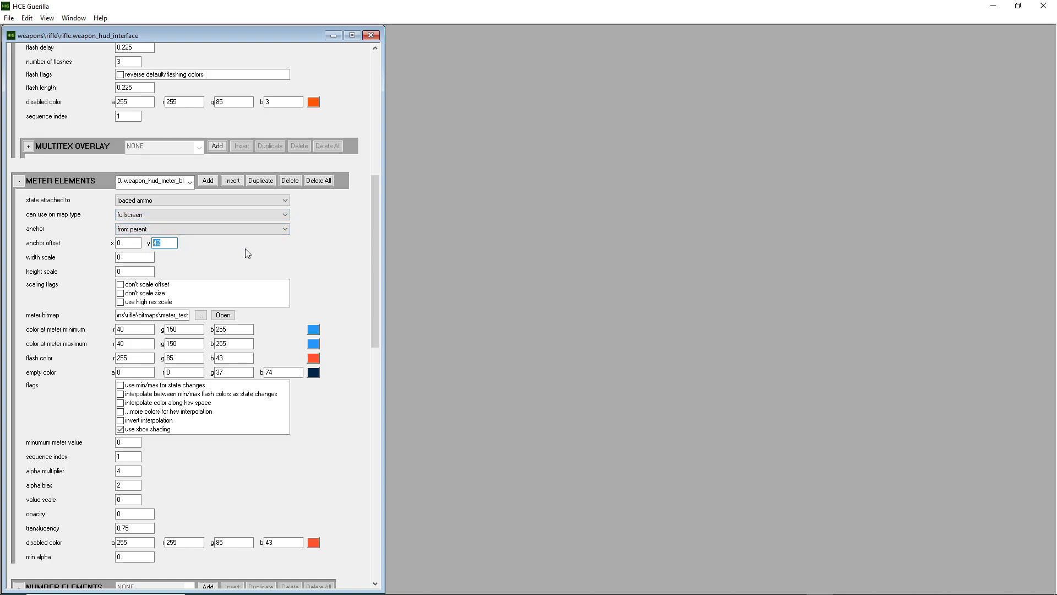
type("60")
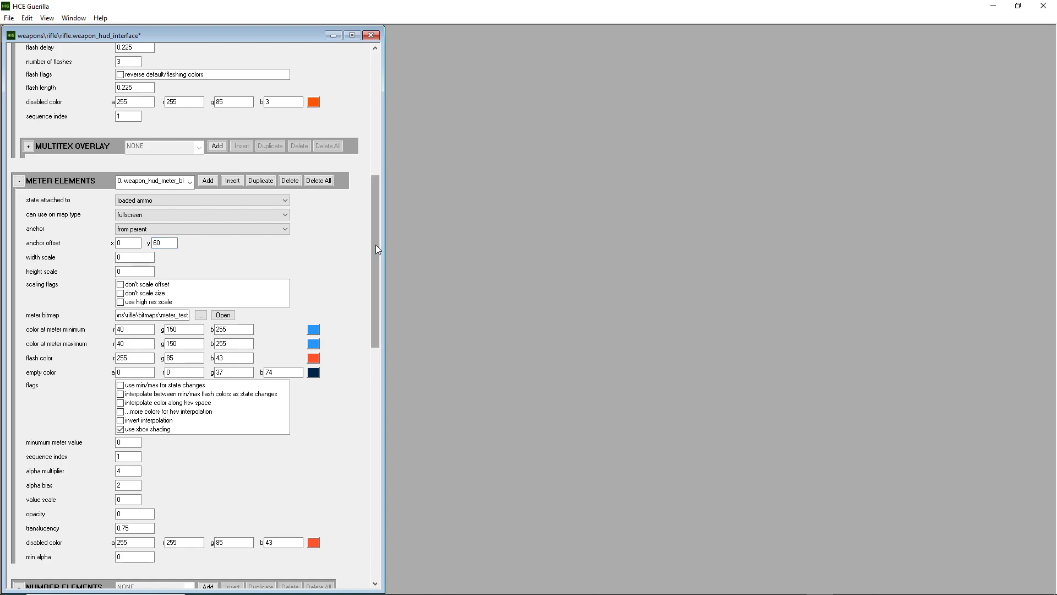
left_click_drag(376, 245, 387, 177)
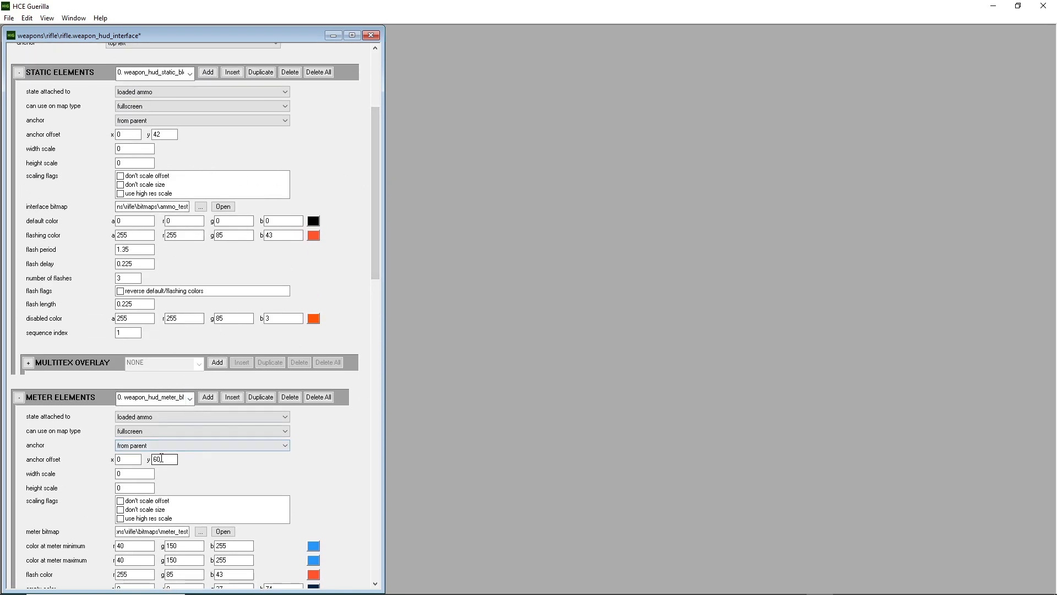
left_click_drag(163, 459, 144, 458)
type("42")
left_click(165, 136)
left_click_drag(166, 134, 147, 134)
key("shift+Tab")
left_click_drag(376, 168, 373, 185)
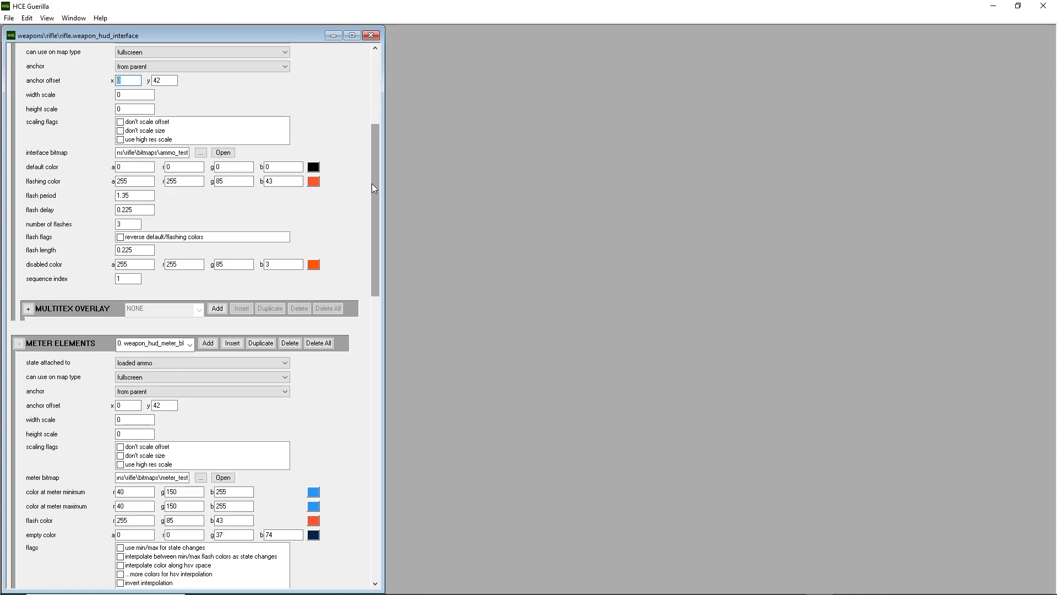
left_click_drag(374, 188, 388, 117)
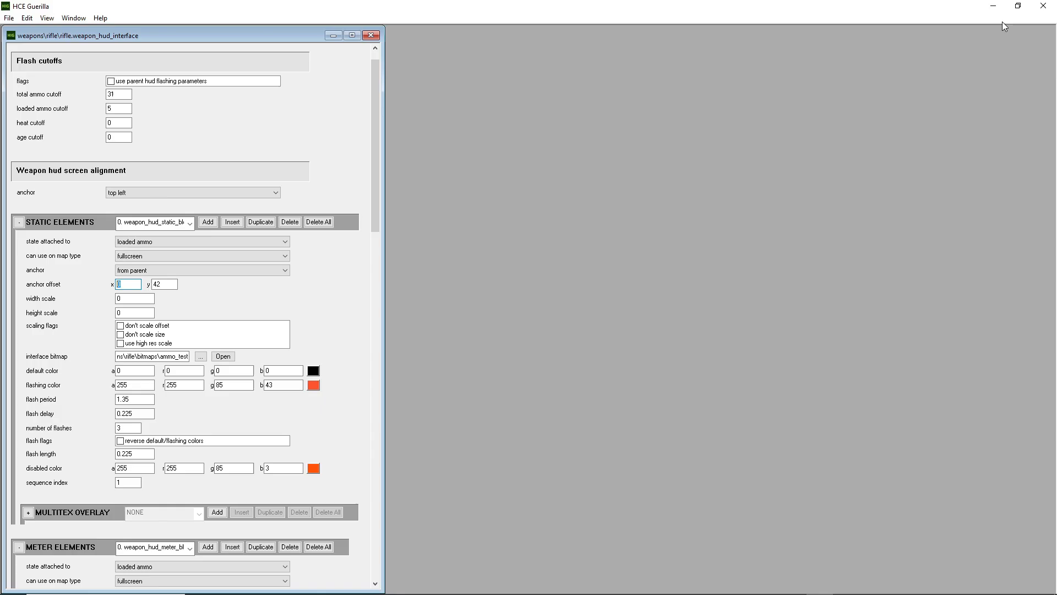
Launch the halo_tag_test.exe shortcut from the HCEEK folder and load the test level with the map_name console command.
left_click(993, 6)
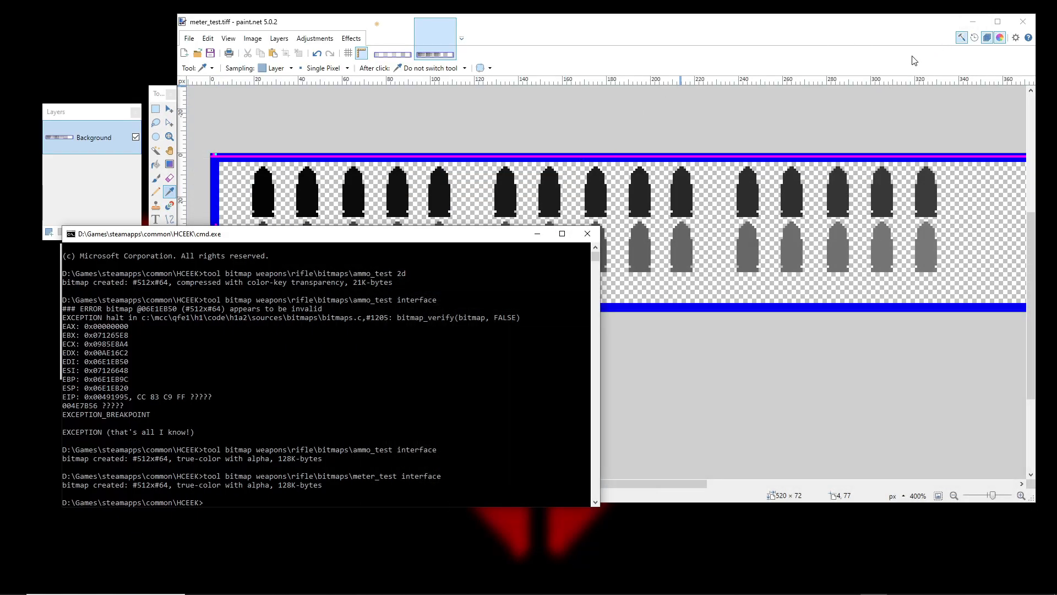
left_click(973, 22)
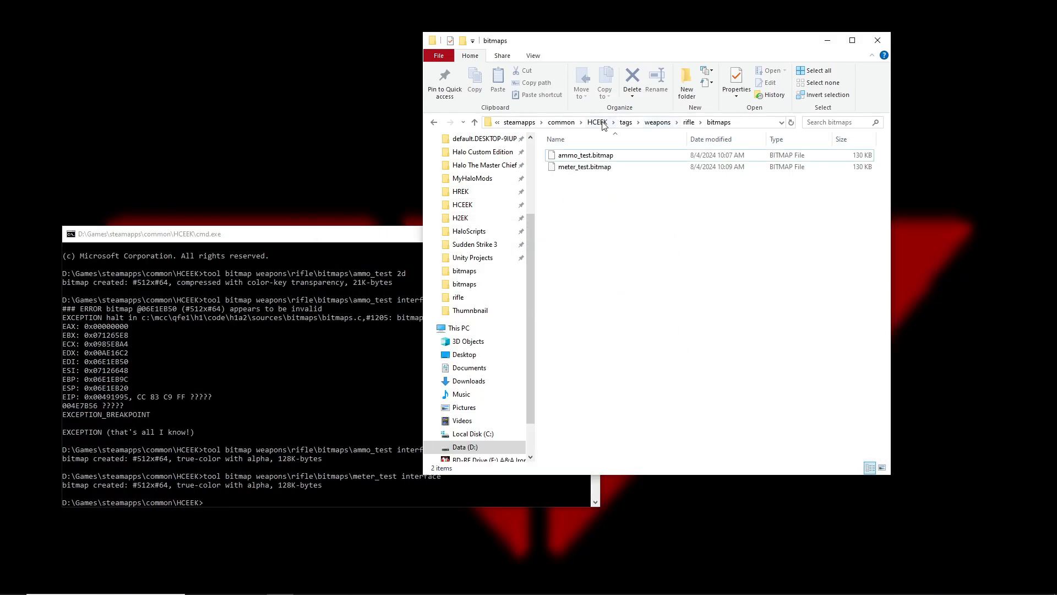
left_click(597, 122)
scroll(633, 336, "down", 2)
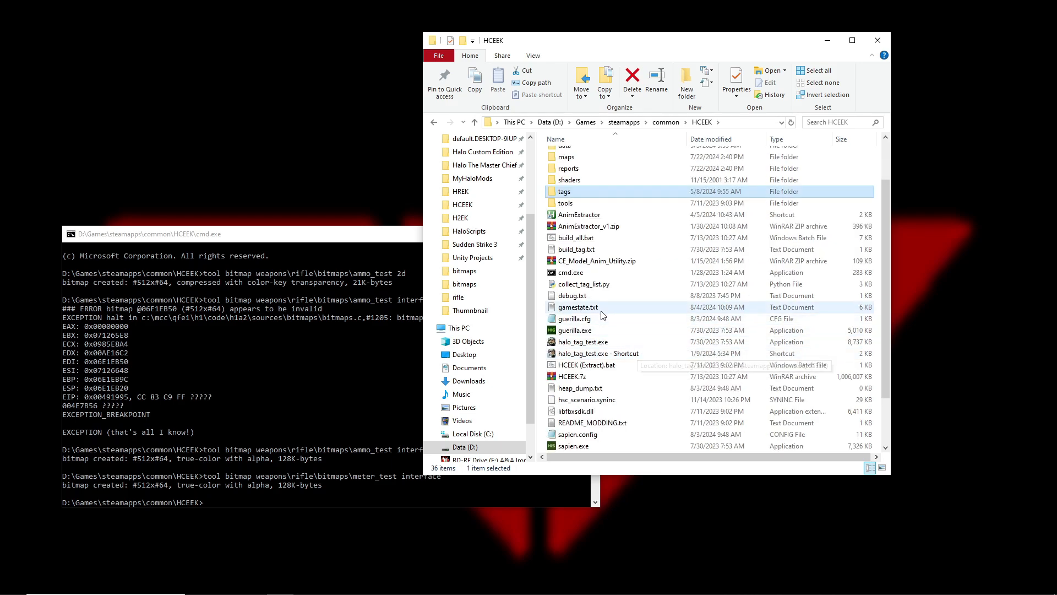
left_click(609, 355)
double_click(609, 355)
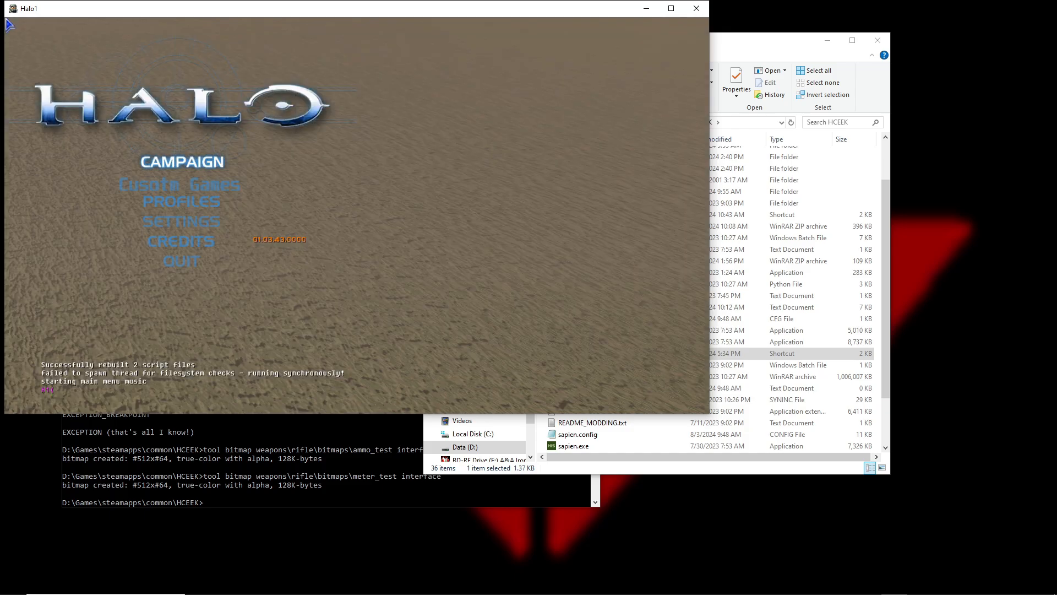
type("map_name levels\\things\\thins")
key("Return")
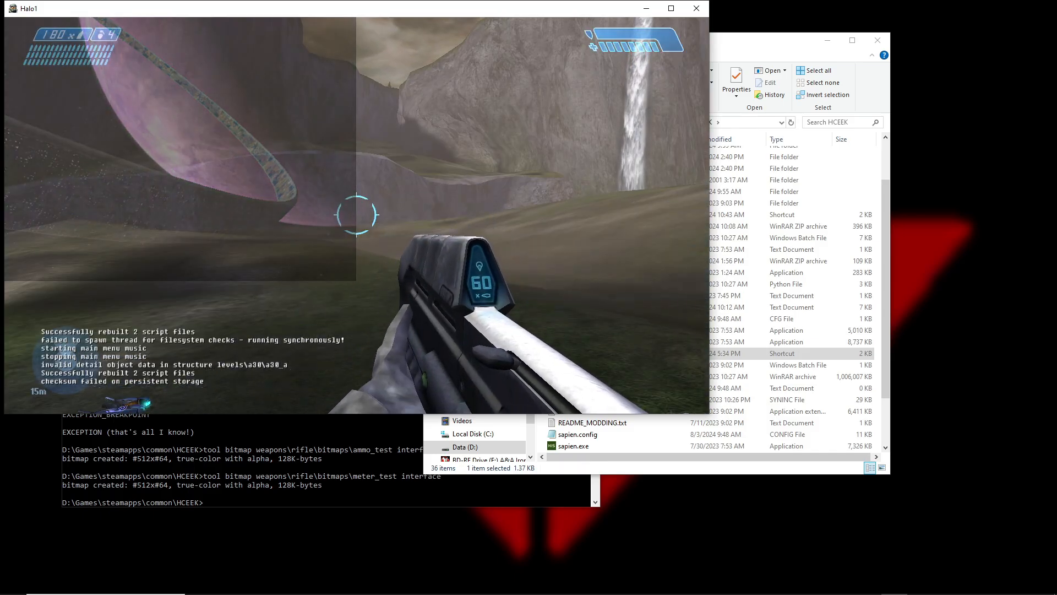
Compare the ammo HUD of the carried weapons and swap the assault rifle for the custom rifle on the ground.
key("Tab")
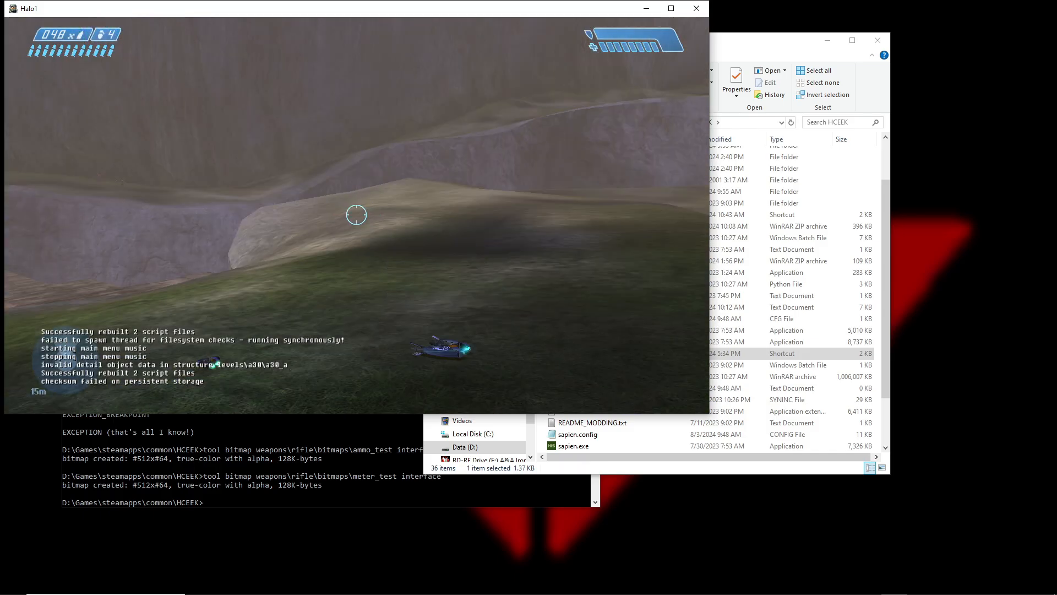
key("Tab")
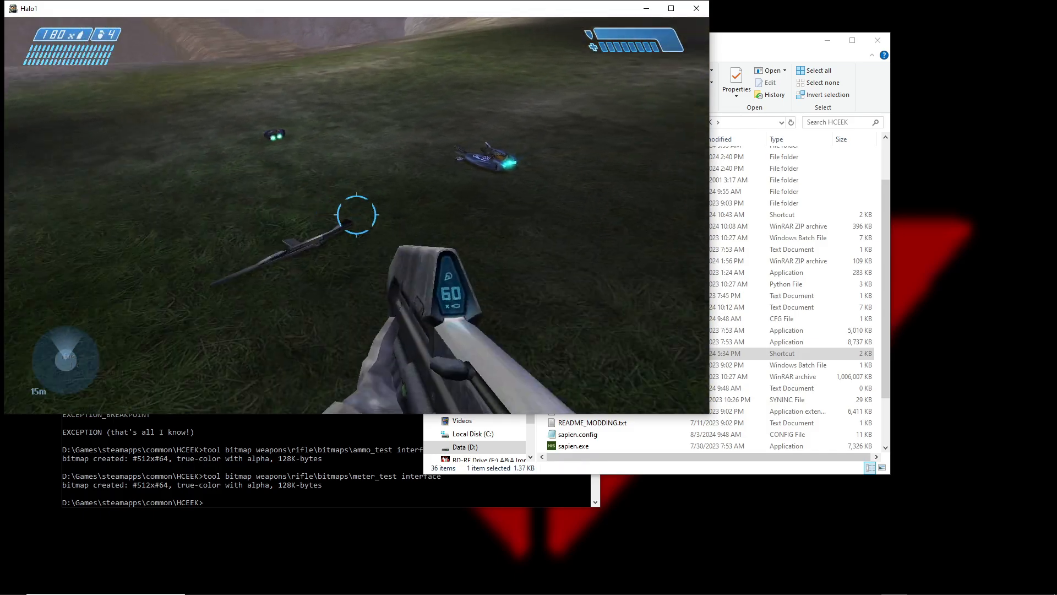
key("w")
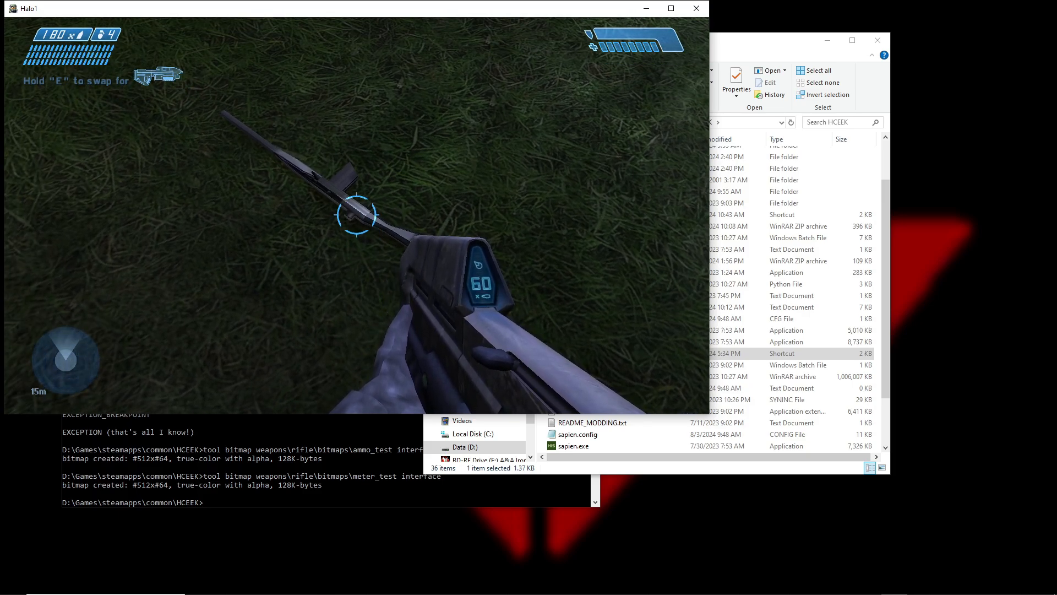
key("Tab")
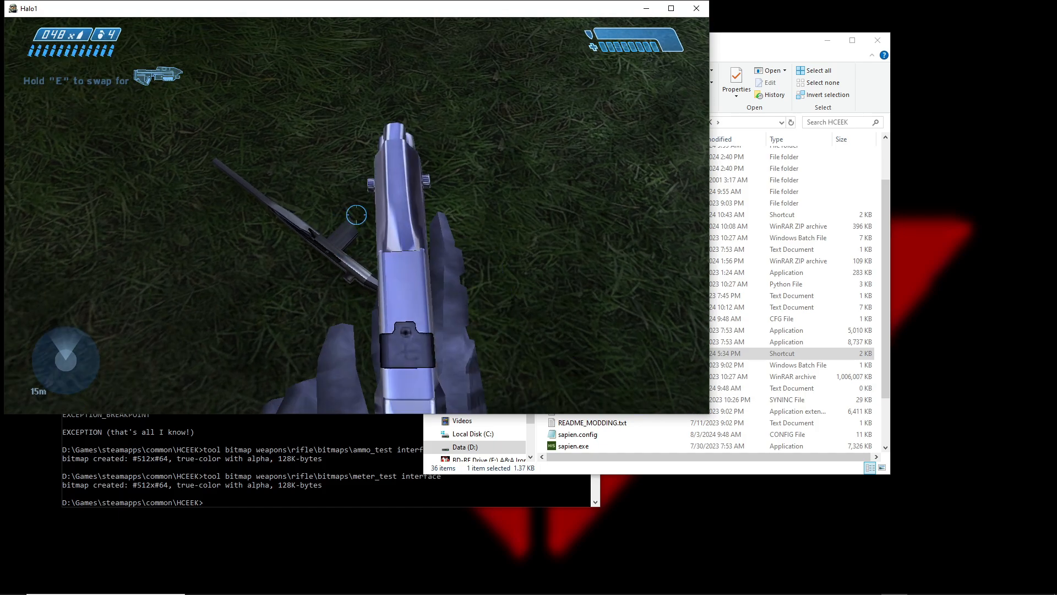
key("Tab")
key("e")
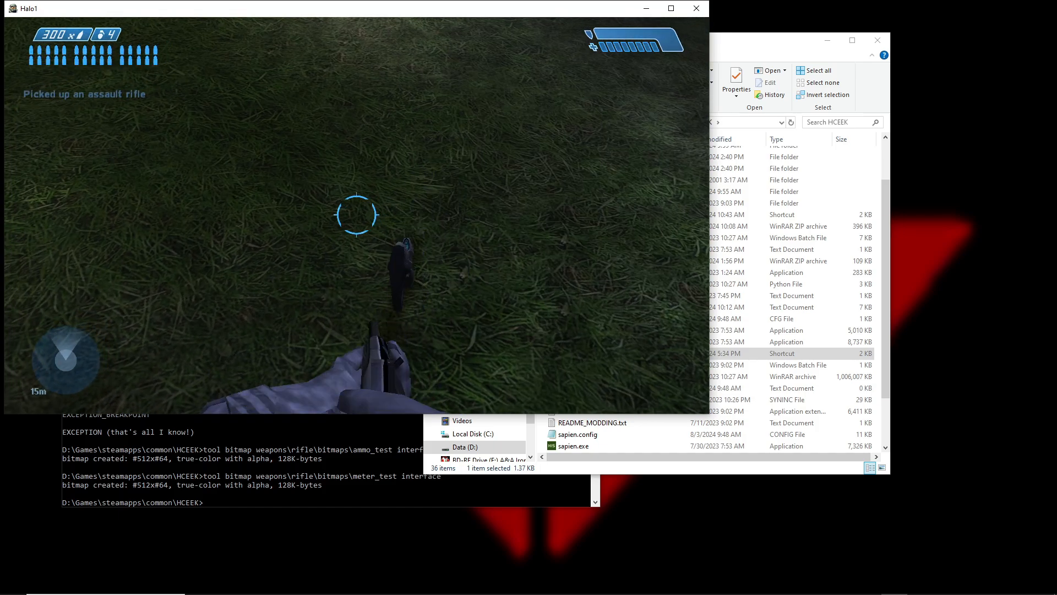
Fire and reload the custom rifle to test how its ammo meter depletes and refills.
key("w")
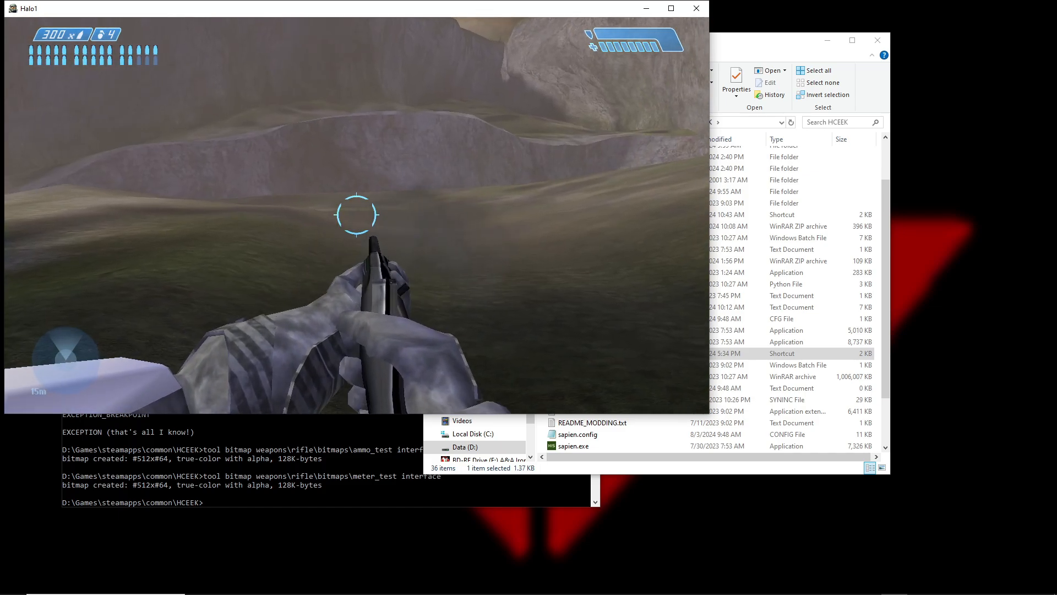
left_click(356, 215)
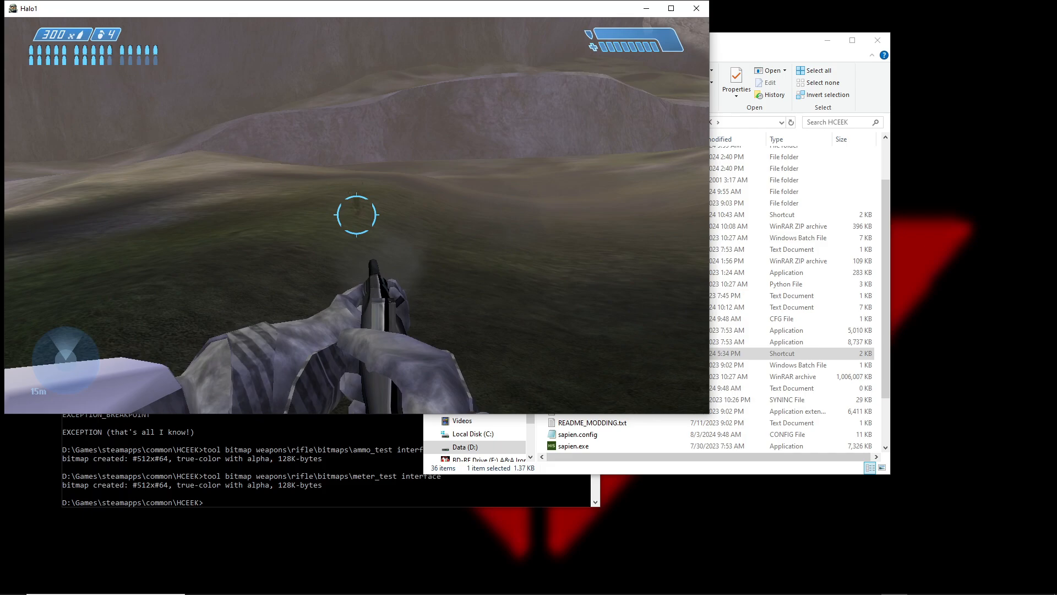
key("r")
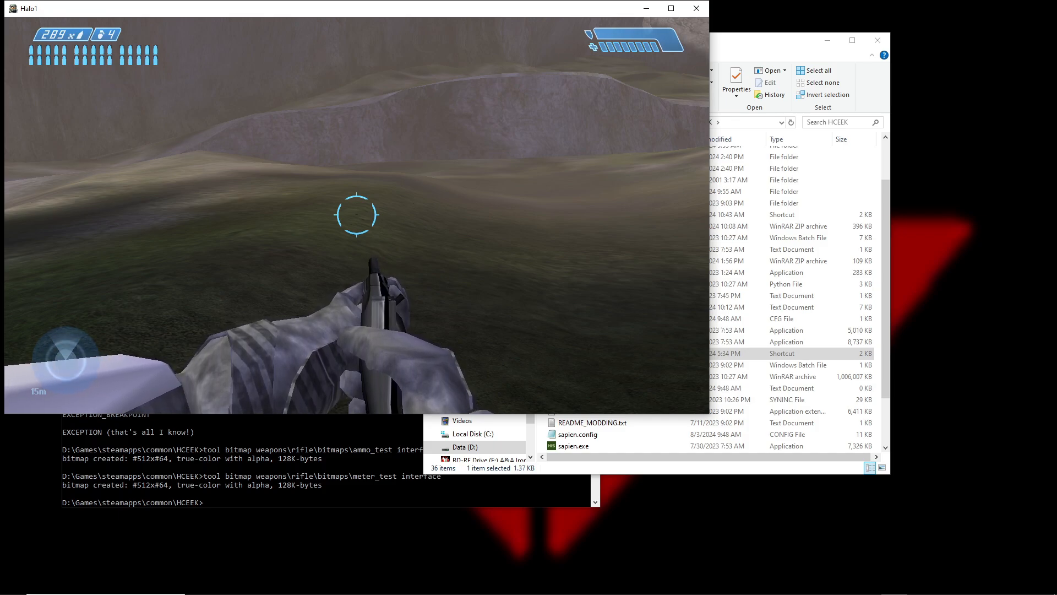
left_click(357, 215)
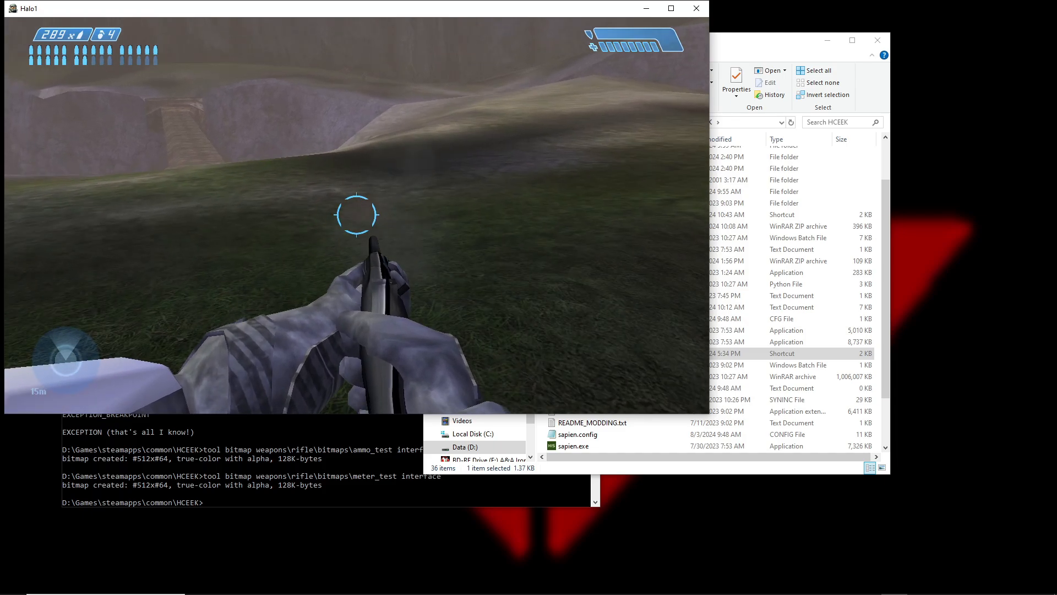
left_click(356, 215)
left_click(356, 215)
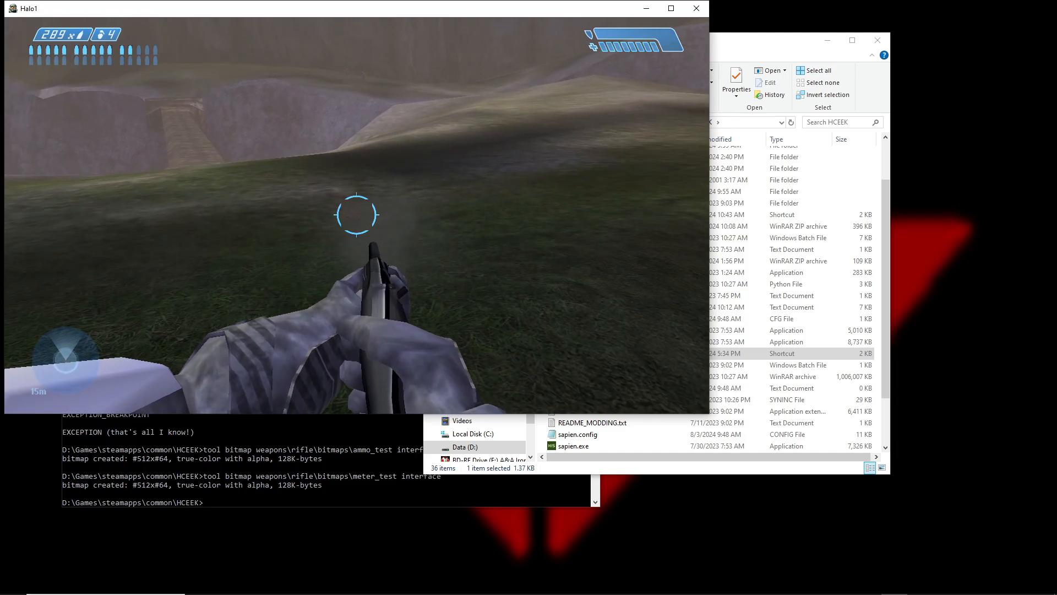
left_click(357, 215)
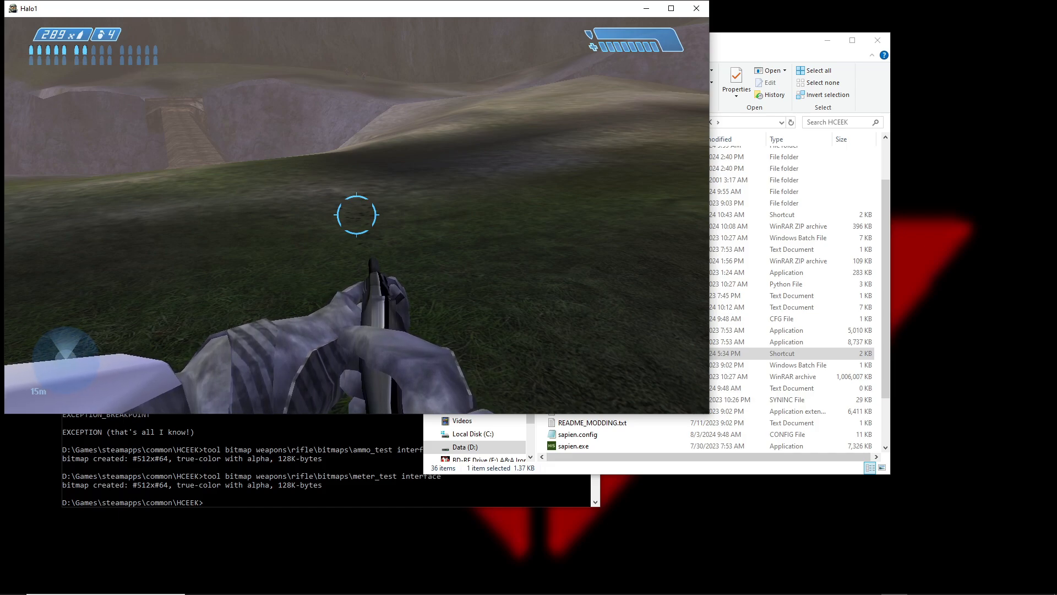
left_click(356, 215)
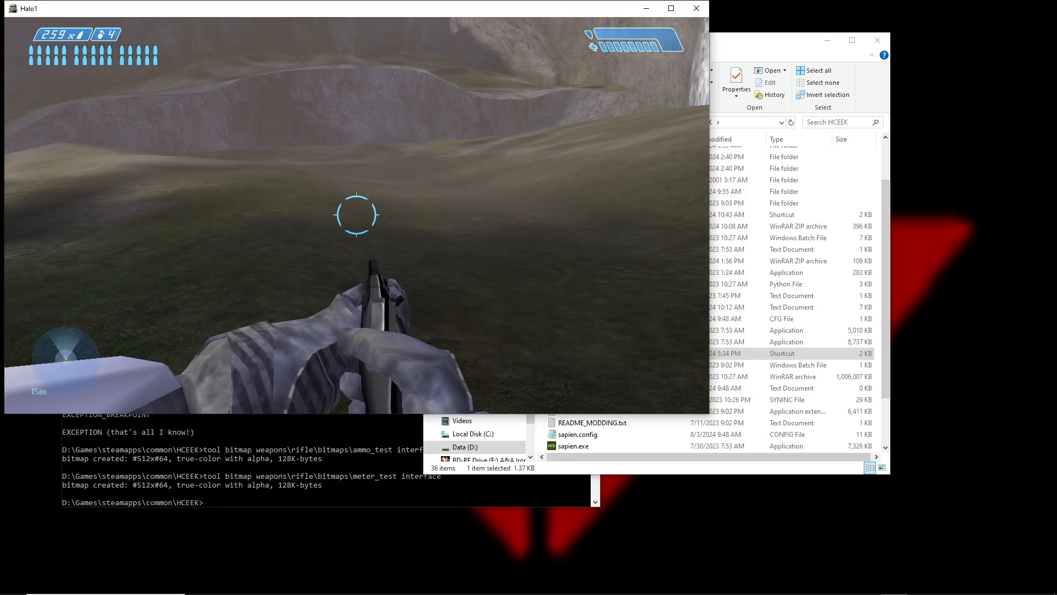
Quit the test level, minimize the game and switch back to HCE Guerilla.
key("Escape")
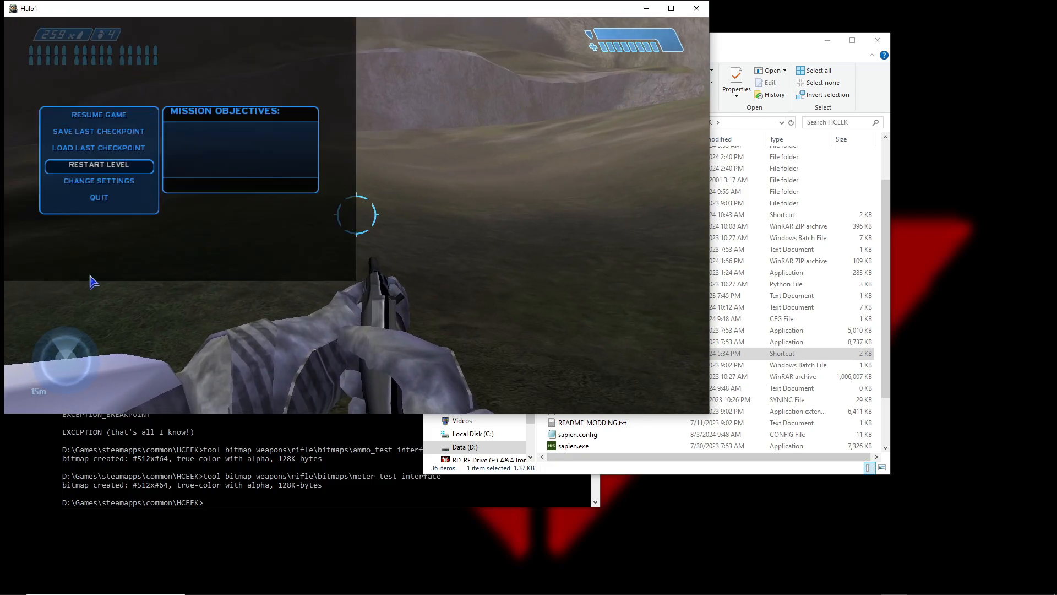
left_click(98, 207)
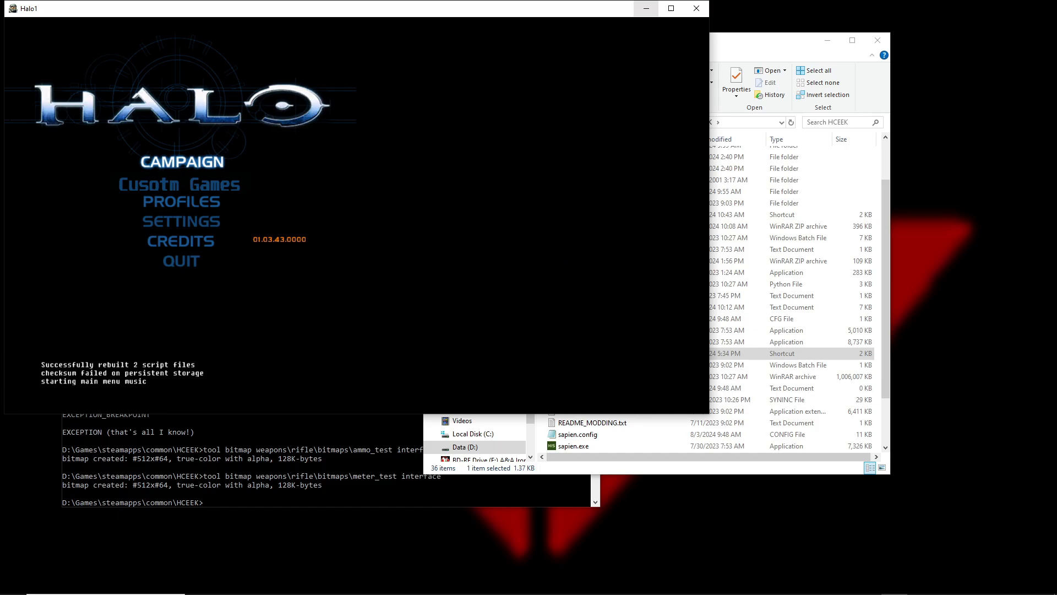
key("super")
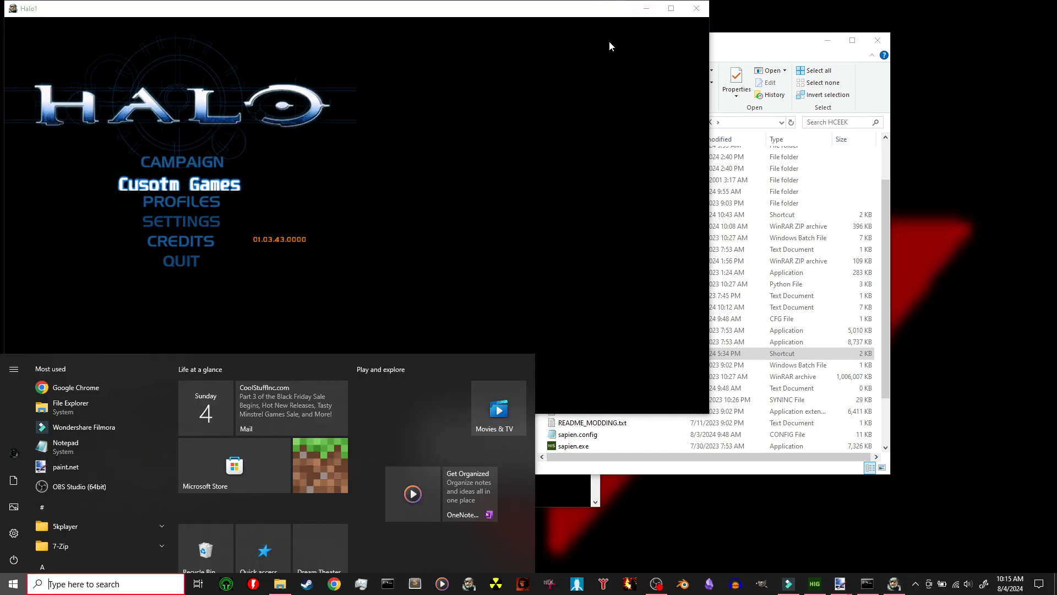
left_click(646, 8)
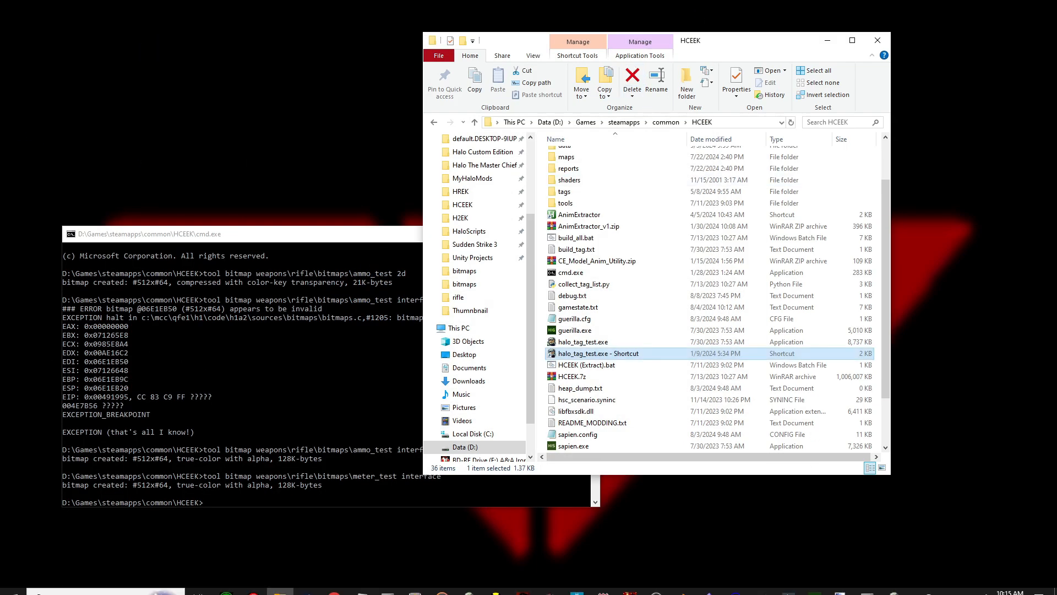
left_click(815, 584)
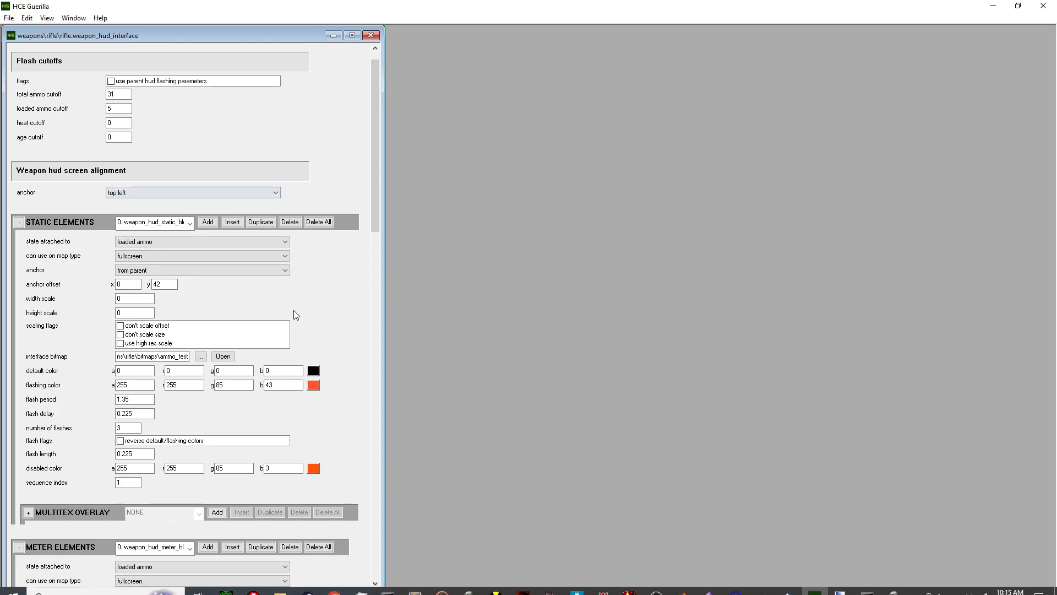
Examine the meter element's meter_test bitmap at x4 zoom with and without alpha, and close the viewer and the bitmap tag.
scroll(352, 319, "down", 5)
scroll(335, 430, "down", 2)
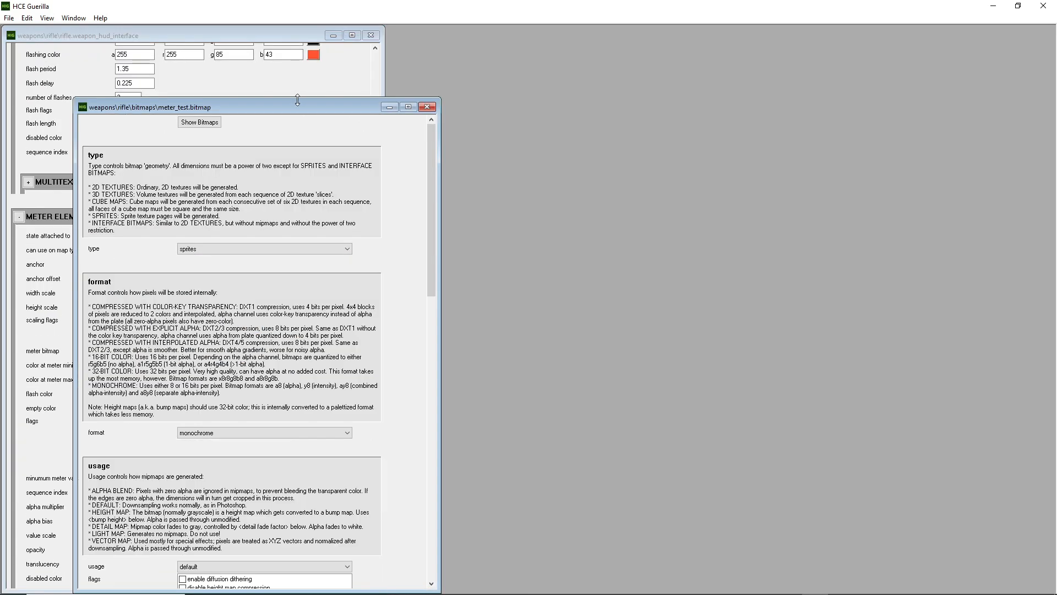
left_click_drag(298, 104, 299, 89)
left_click(217, 106)
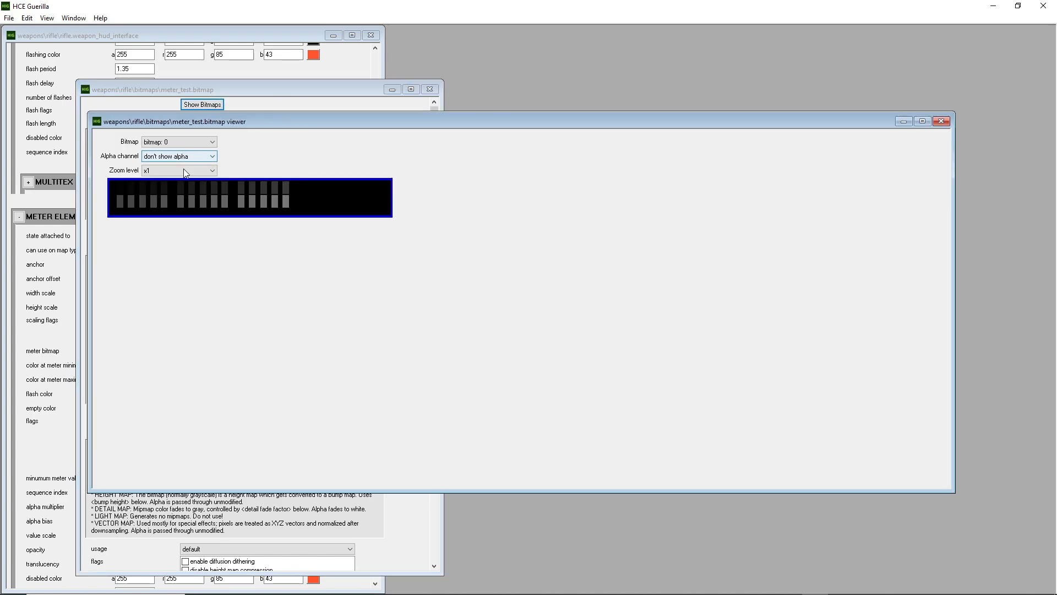
scroll(185, 172, "down", 1)
scroll(186, 167, "down", 1)
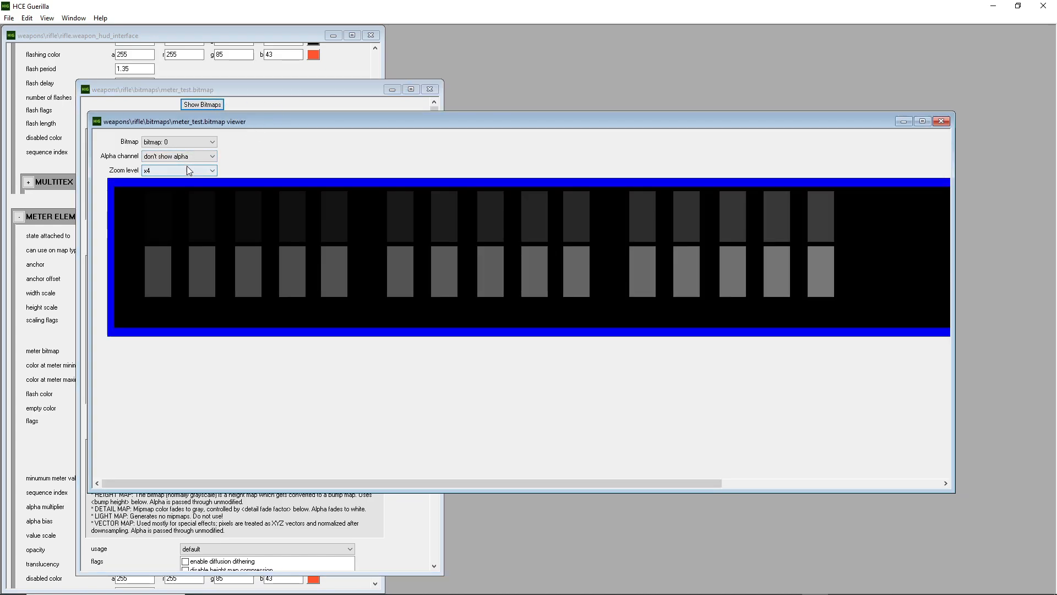
scroll(186, 159, "down", 1)
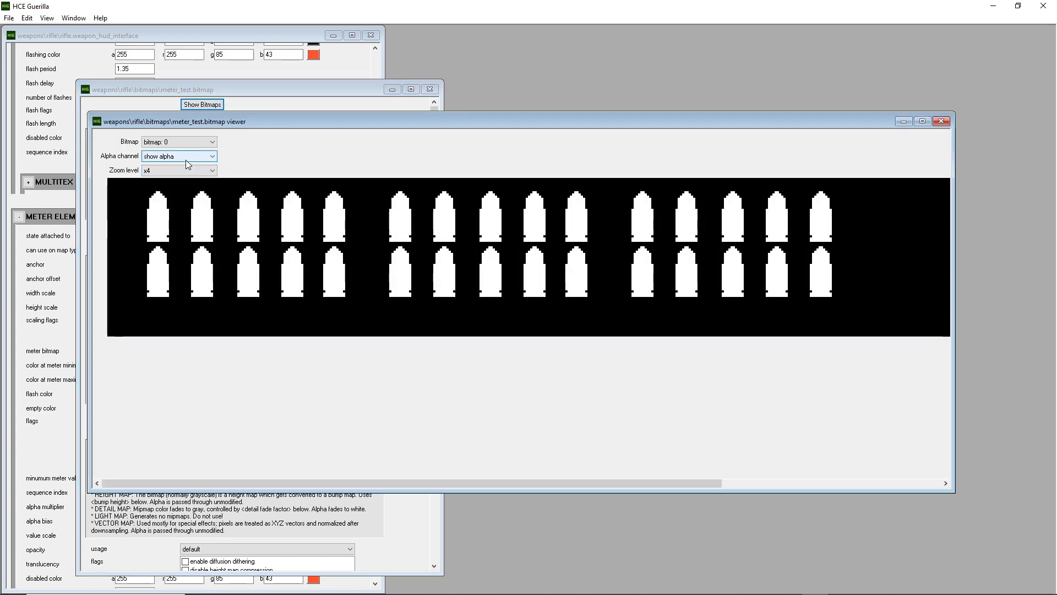
scroll(186, 160, "up", 1)
scroll(186, 160, "down", 1)
scroll(186, 160, "up", 1)
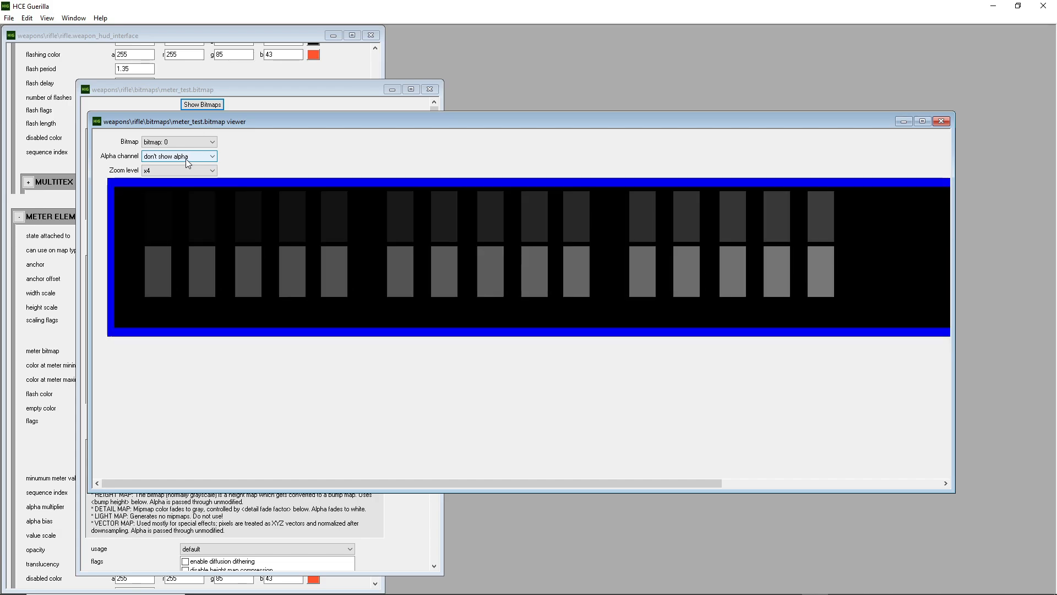
scroll(186, 158, "down", 1)
scroll(186, 159, "up", 1)
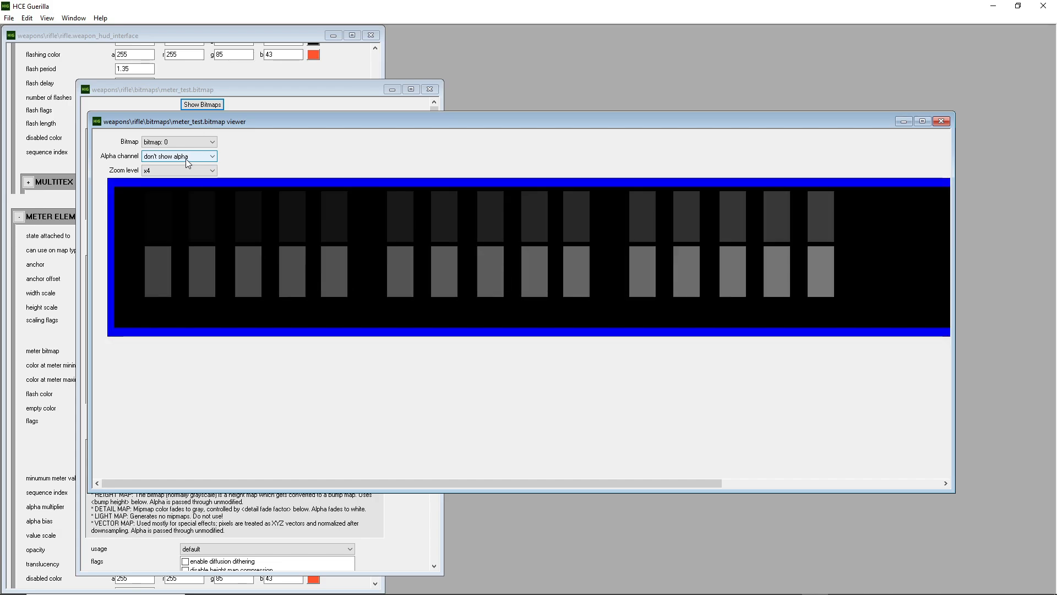
scroll(186, 159, "down", 1)
scroll(186, 159, "up", 1)
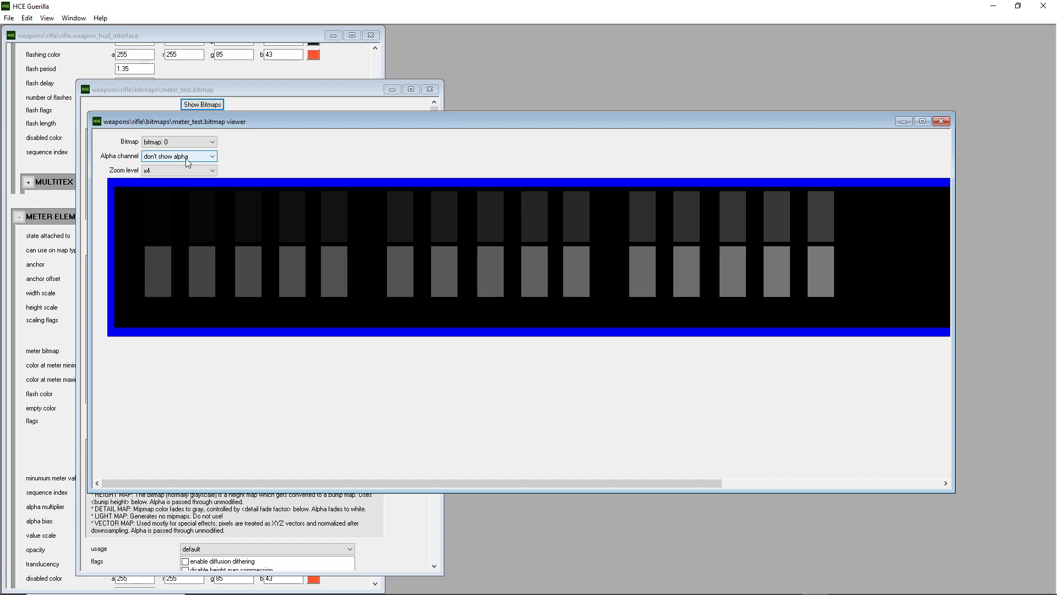
scroll(186, 158, "down", 1)
scroll(187, 158, "up", 1)
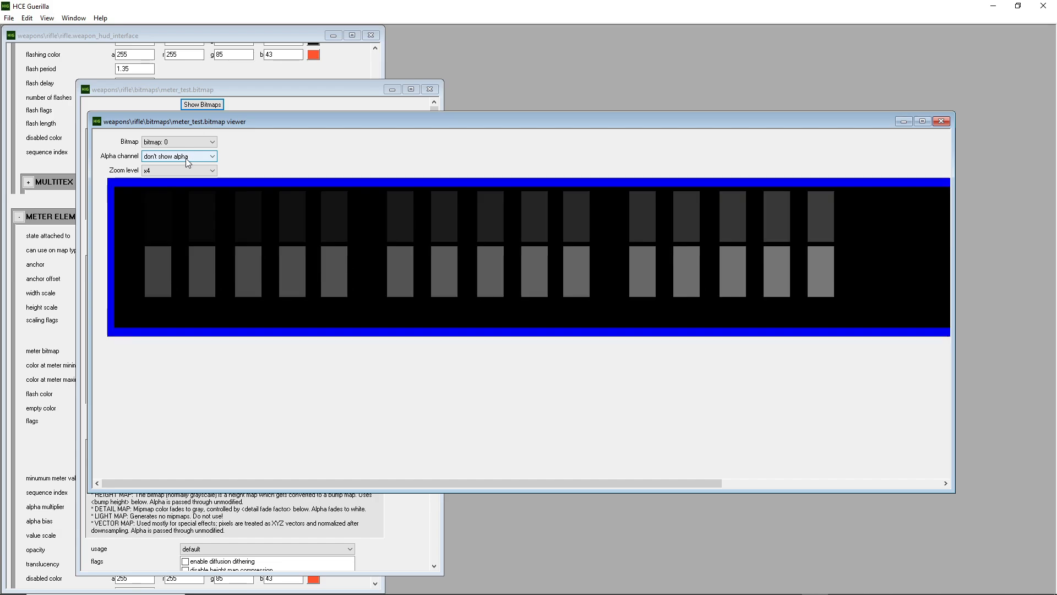
left_click(940, 122)
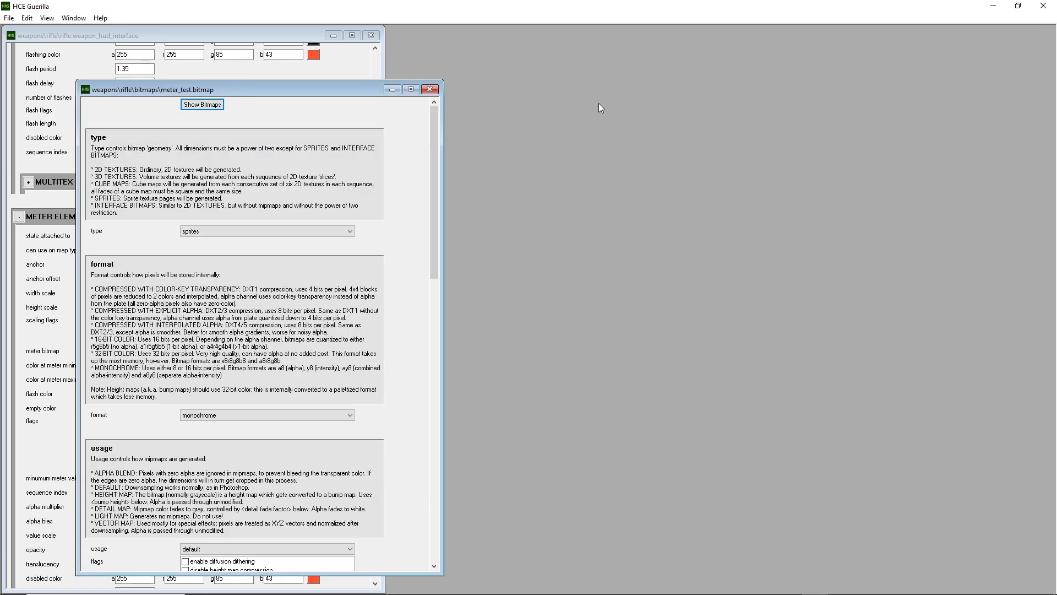
left_click(429, 90)
Close the rifle's weapon HUD interface and open plasma rifle.weapon_hud_interface from the weapons\plasma rifle tag folder.
scroll(352, 113, "up", 5)
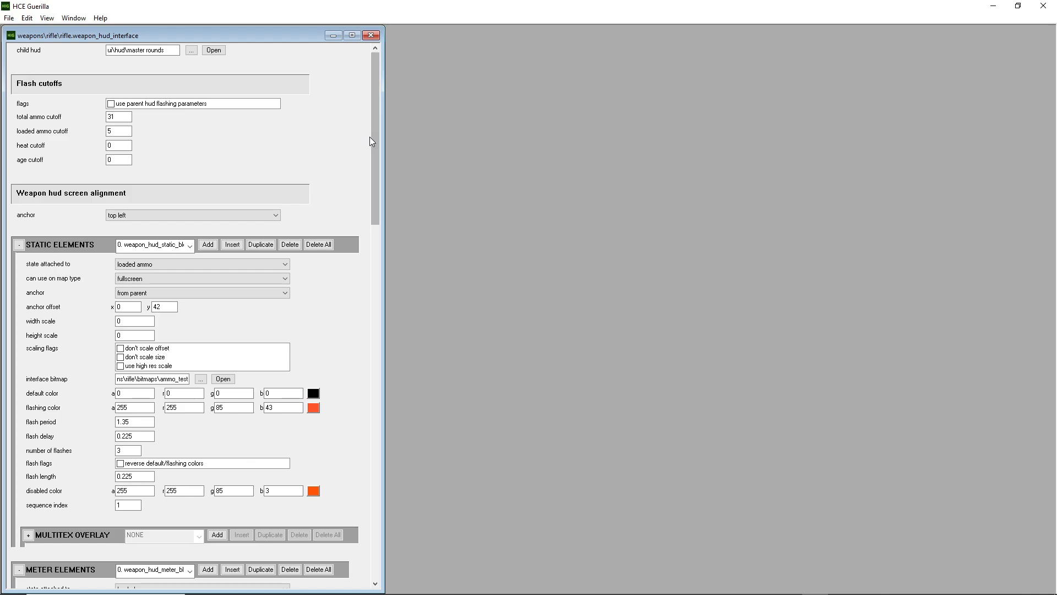
left_click(371, 35)
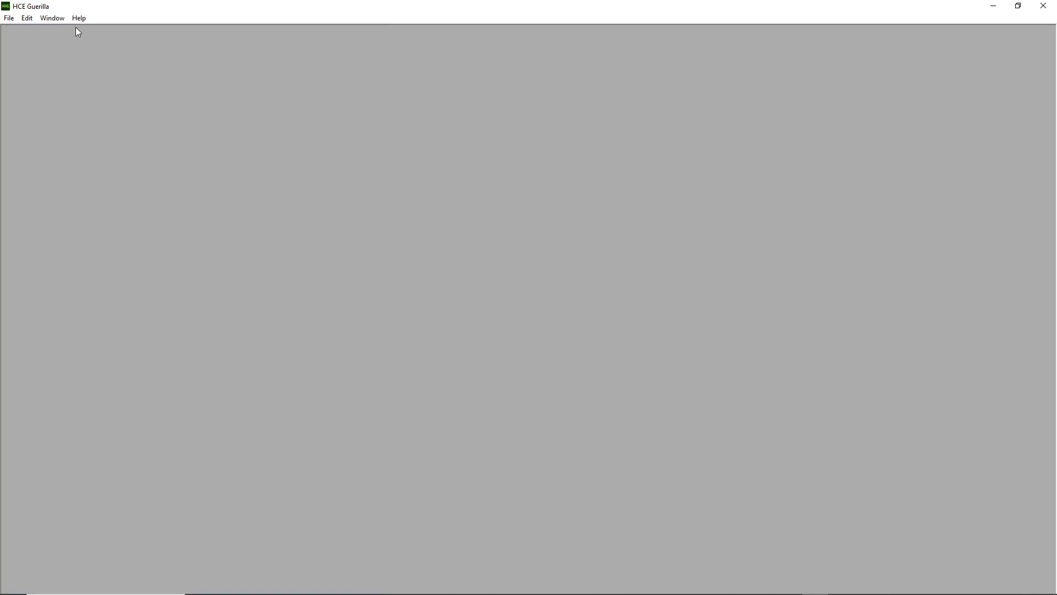
left_click(9, 18)
left_click(29, 46)
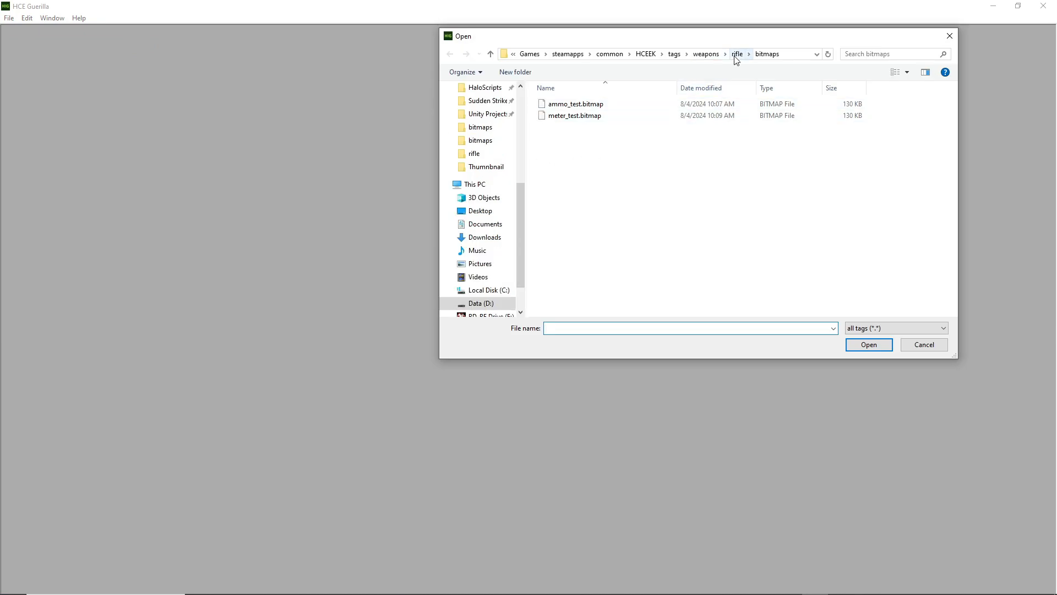
left_click(706, 54)
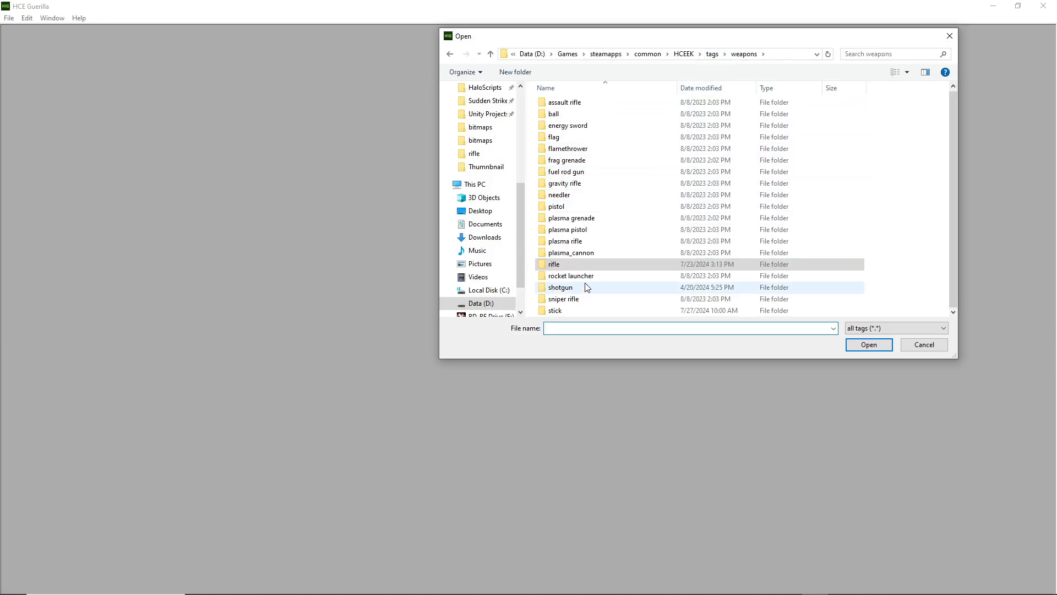
left_click(592, 244)
double_click(591, 246)
scroll(609, 283, "down", 3)
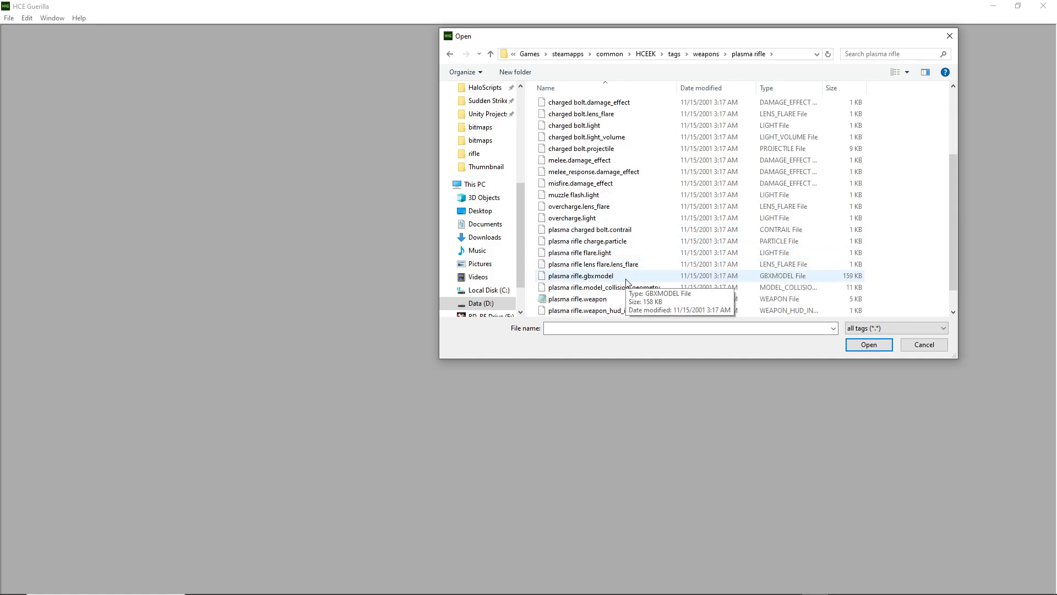
double_click(618, 290)
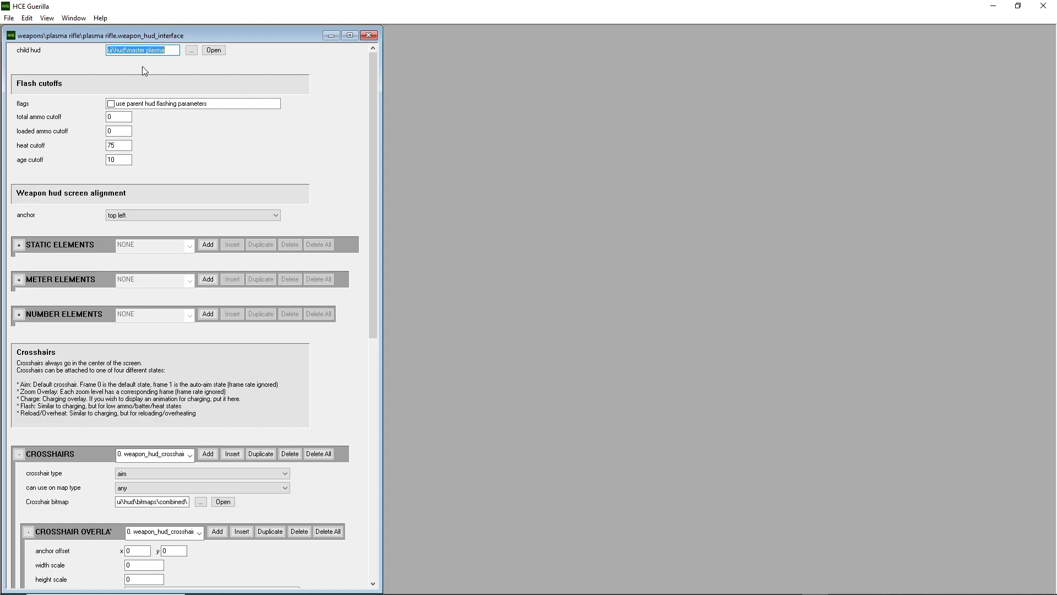
Review the plasma rifle HUD's child hud reference, its heat and age flash cutoffs, and the remaining sections of the tag.
left_click(169, 50)
left_click_drag(169, 52, 133, 53)
double_click(124, 118)
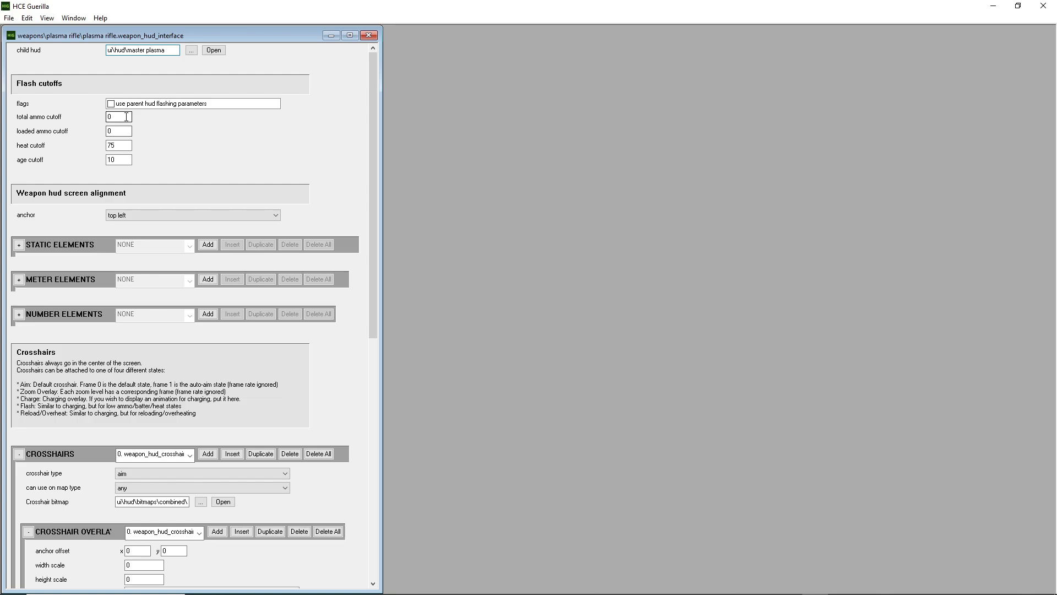
left_click(113, 131)
double_click(108, 145)
double_click(121, 159)
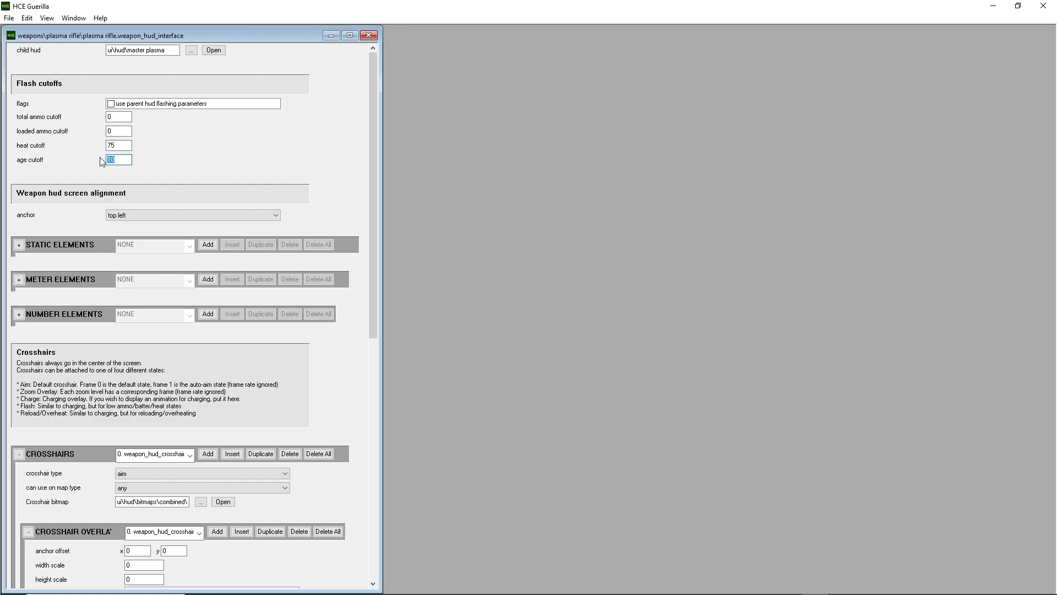
left_click(119, 146)
left_click(125, 159)
left_click_drag(369, 109, 142, 190)
left_click_drag(372, 94, 374, 391)
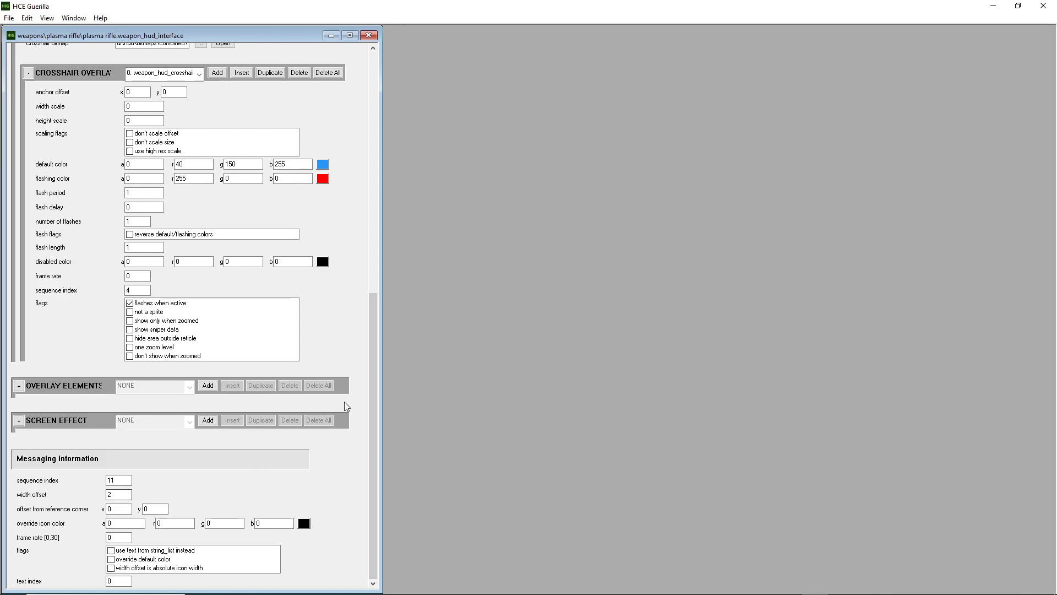
left_click_drag(370, 313, 361, 51)
Open the child HUD master plasma and place its window beside the plasma rifle HUD interface.
left_click(213, 50)
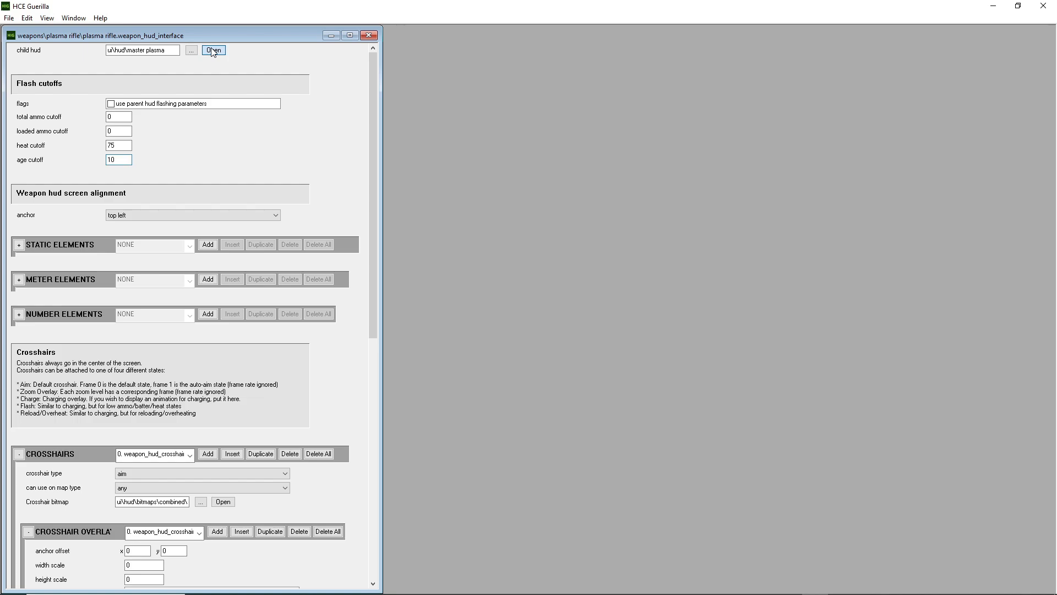
left_click_drag(378, 146, 629, 56)
left_click(546, 77)
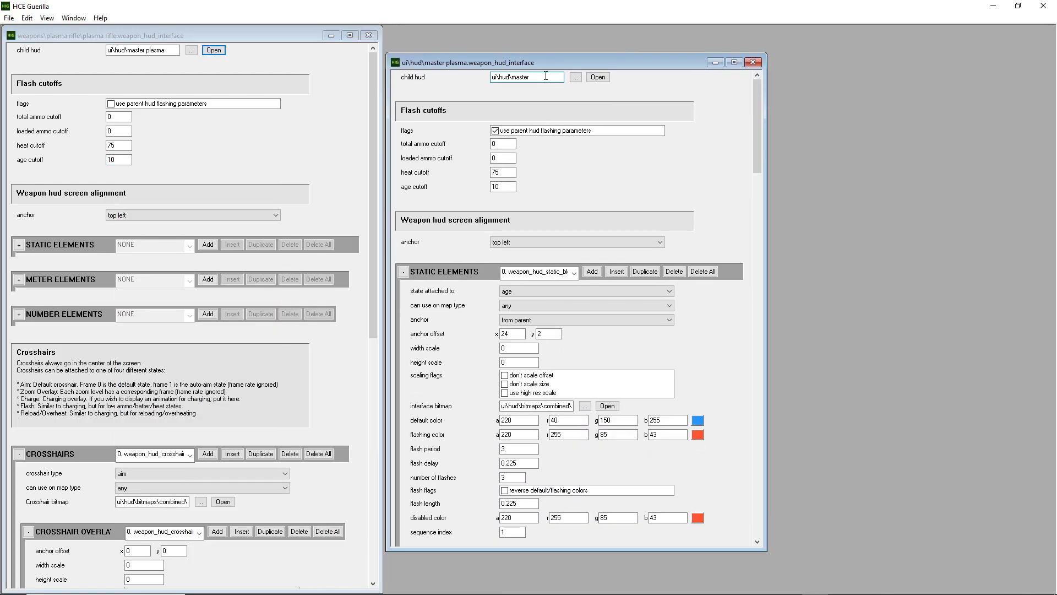
Review the meter element blocks of the master plasma HUD.
left_click_drag(758, 102, 775, 193)
left_click(539, 126)
left_click(539, 126)
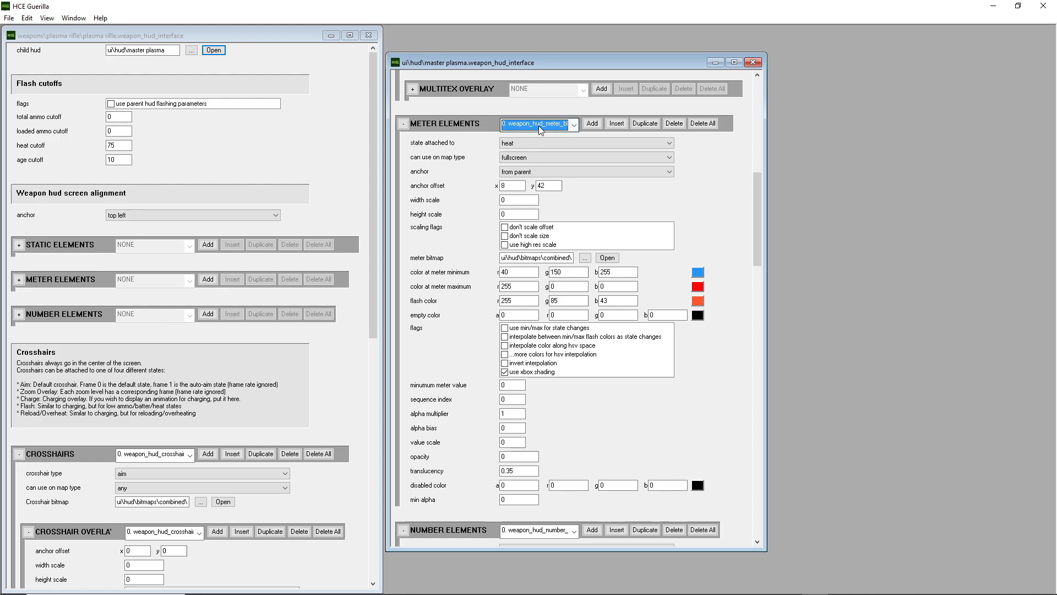
left_click(539, 126)
left_click(539, 127)
scroll(540, 126, "down", 1)
scroll(539, 127, "up", 1)
scroll(540, 127, "down", 1)
scroll(539, 127, "up", 1)
left_click_drag(756, 196, 756, 130)
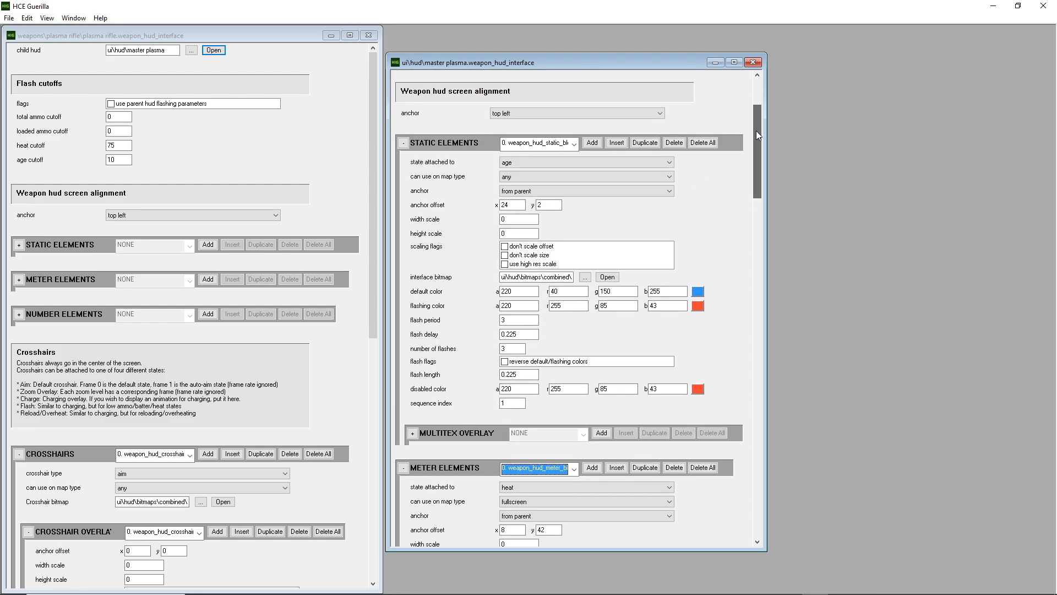
Step through the master plasma HUD's static element blocks to compare their attached states and settings.
left_click(529, 143)
left_click(528, 141)
scroll(527, 141, "down", 2)
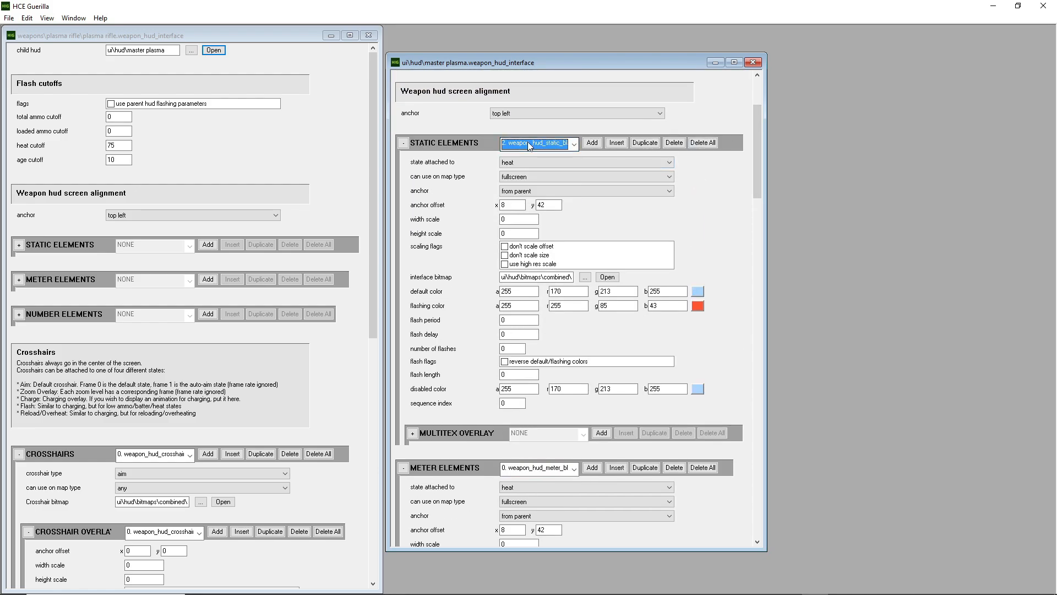
left_click(528, 141)
left_click(529, 141)
scroll(529, 141, "down", 1)
scroll(528, 141, "up", 3)
Check the interface bitmap references of static element blocks 0 and 1 in the master plasma HUD.
left_click_drag(547, 277, 692, 282)
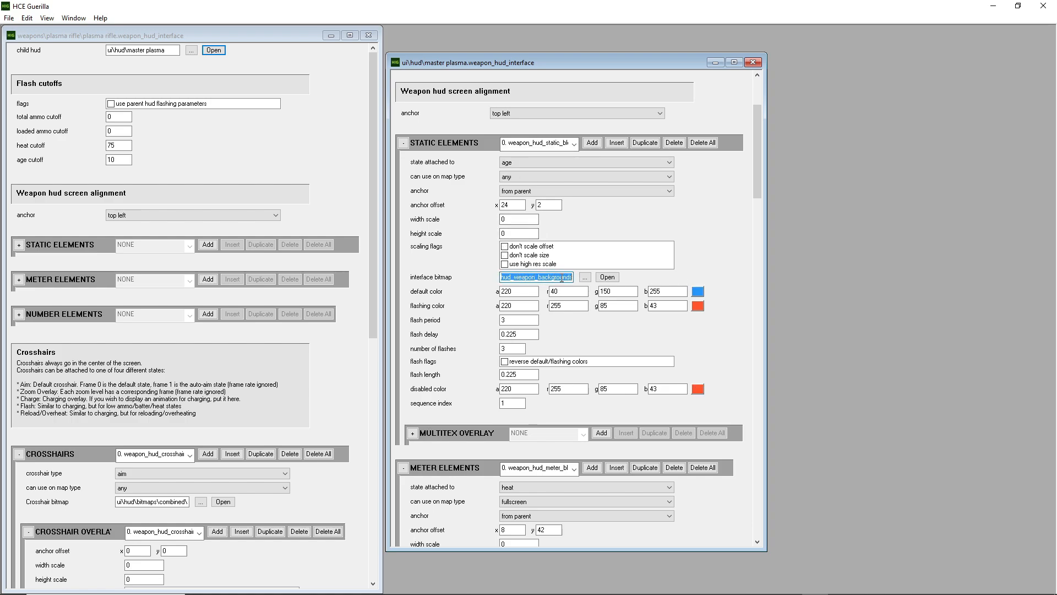
left_click(545, 277)
scroll(535, 146, "down", 1)
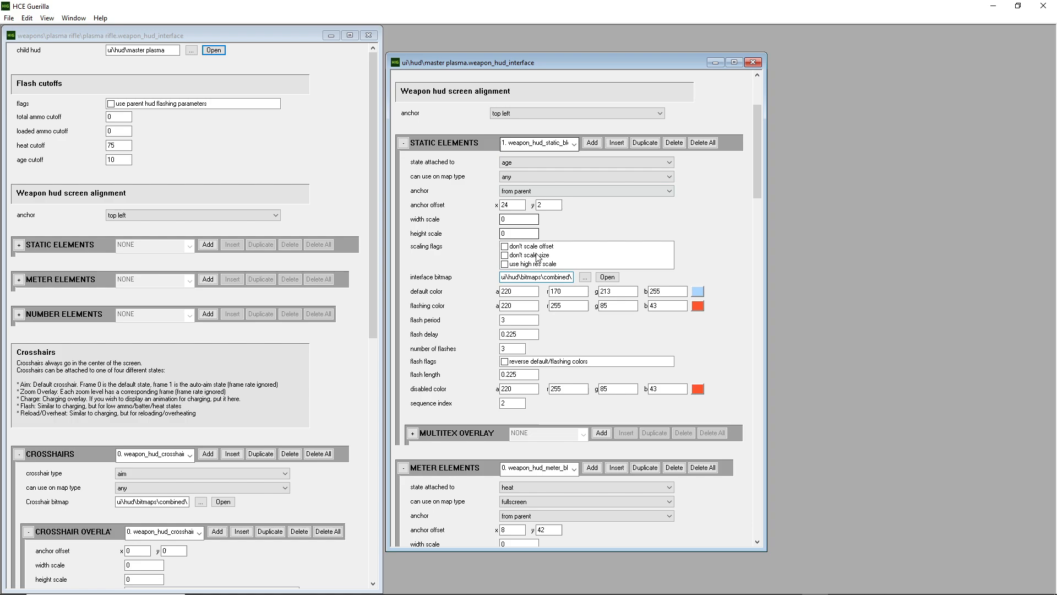
left_click(555, 277)
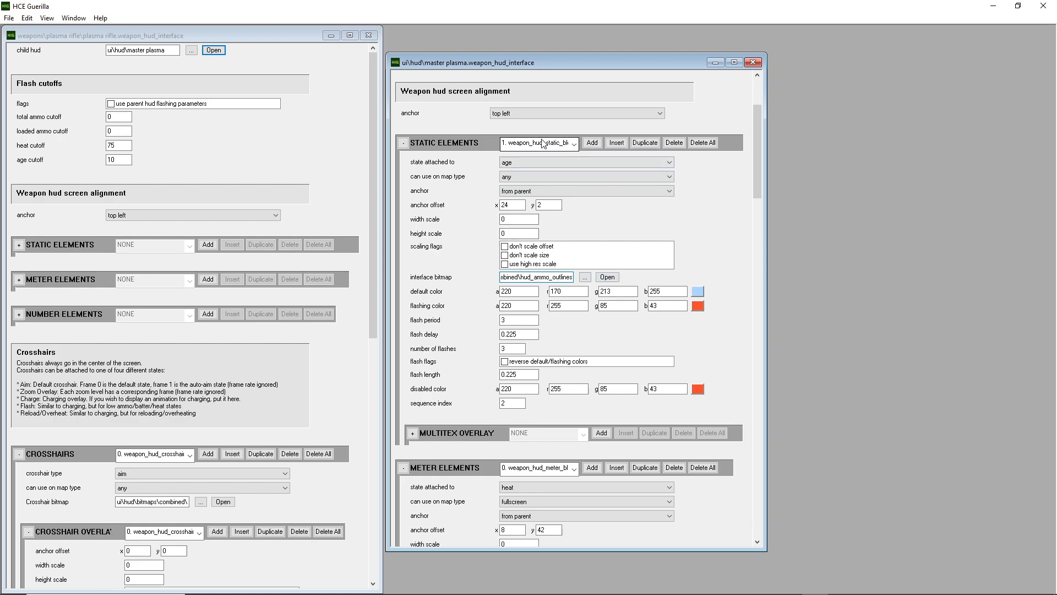
scroll(544, 144, "up", 1)
scroll(544, 145, "down", 1)
scroll(543, 144, "down", 1)
left_click(543, 280)
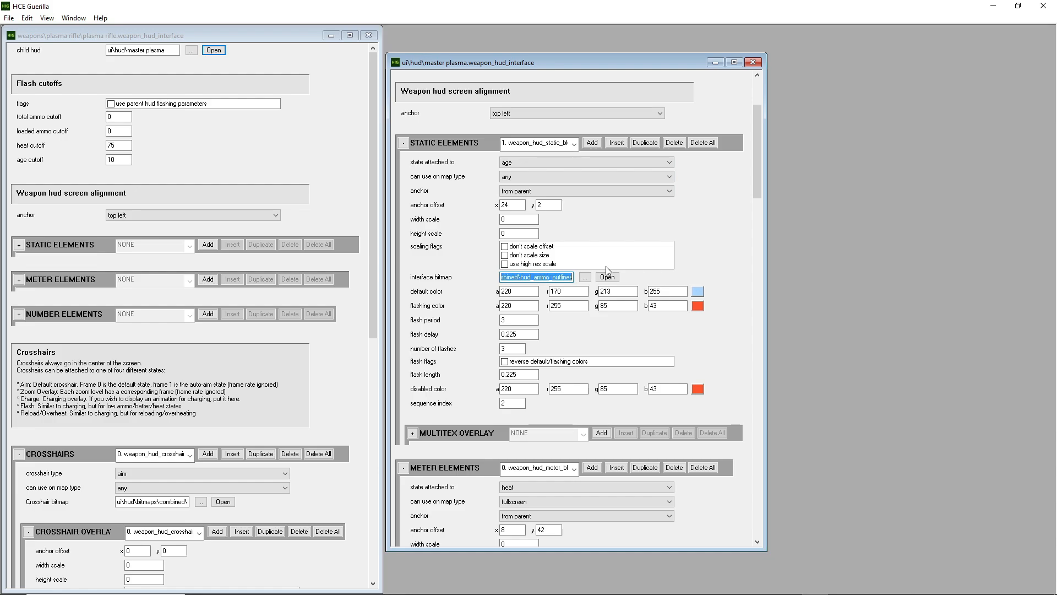
Open block 1's hud_ammo_outlines bitmap in the viewer and show the source image at x2 zoom.
left_click(608, 277)
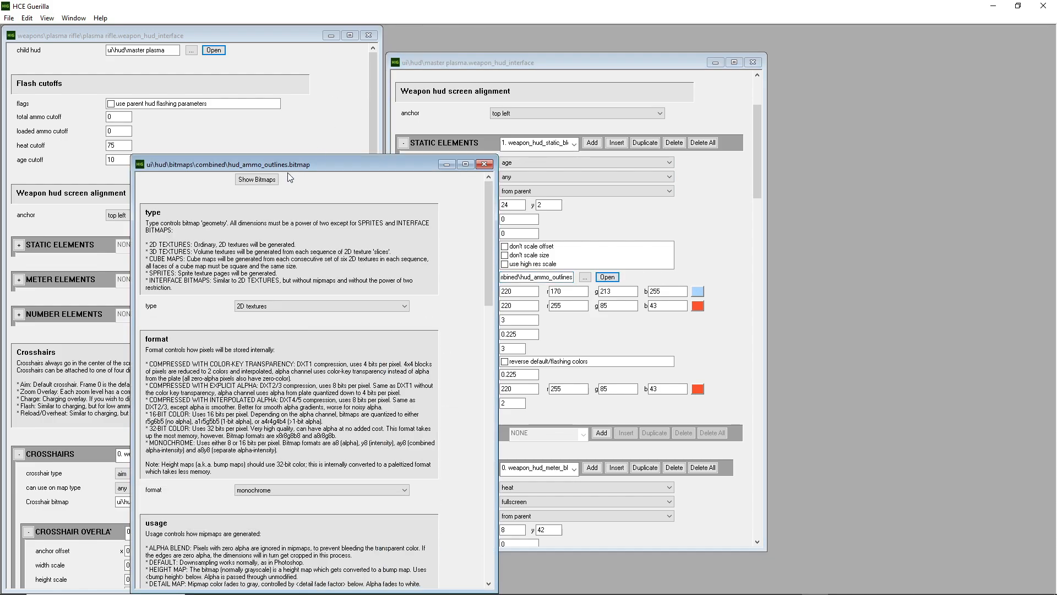
left_click(256, 179)
scroll(244, 215, "down", 1)
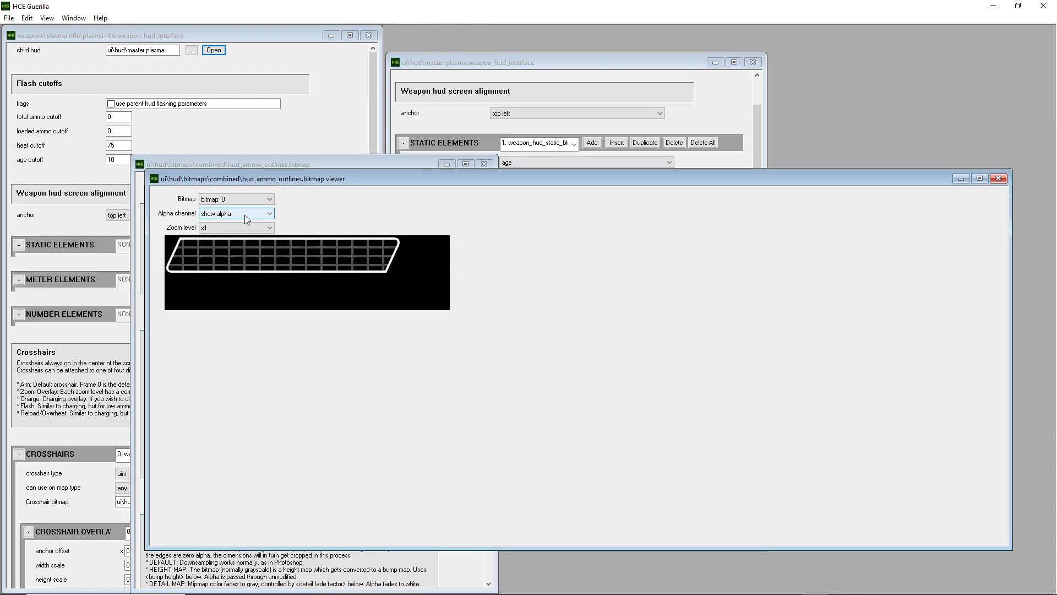
scroll(237, 227, "down", 1)
left_click(232, 201)
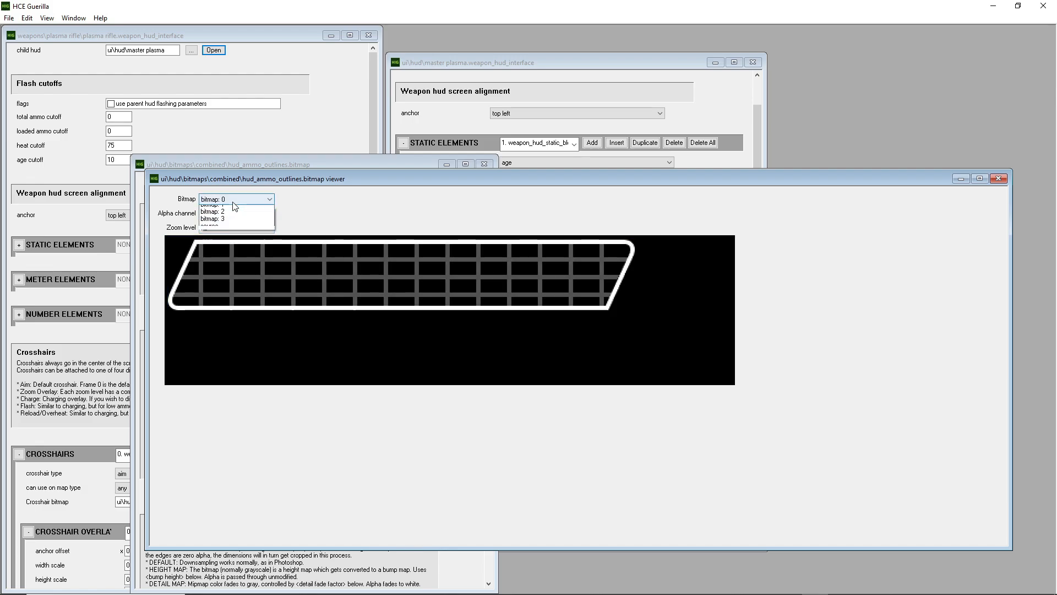
left_click(233, 201)
scroll(232, 201, "down", 2)
scroll(233, 201, "down", 1)
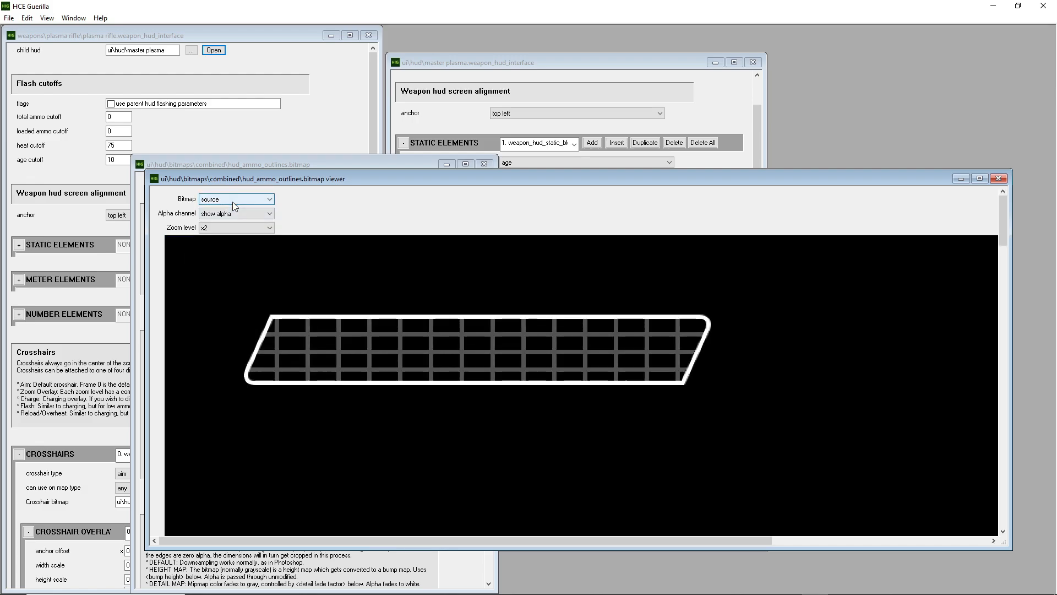
Inspect the ammo outlines throughout the source image without alpha, and close the viewer and the bitmap tag.
scroll(229, 218, "up", 1)
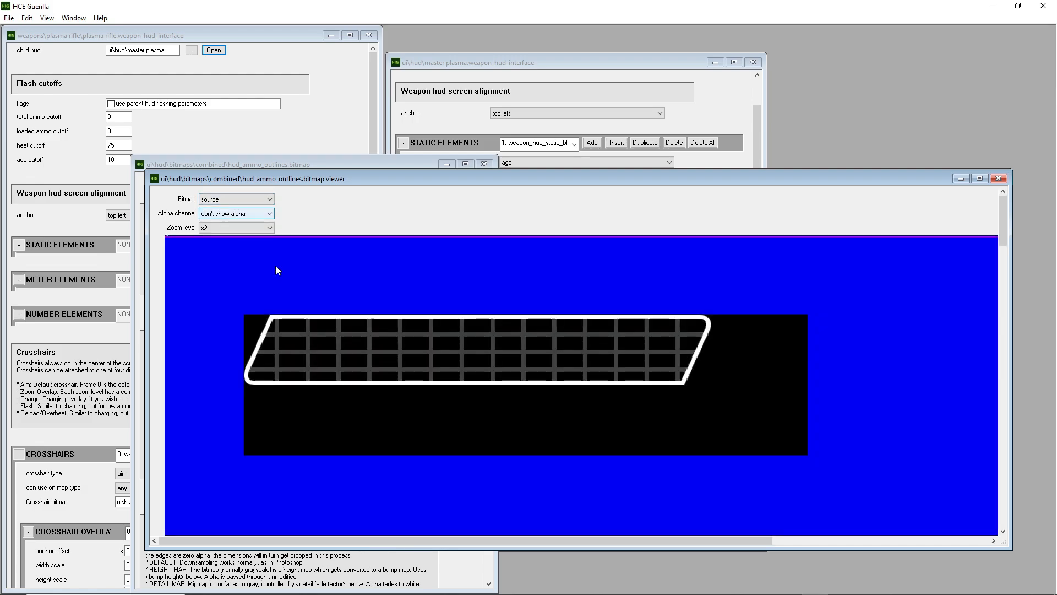
scroll(365, 339, "down", 5)
scroll(364, 337, "up", 2)
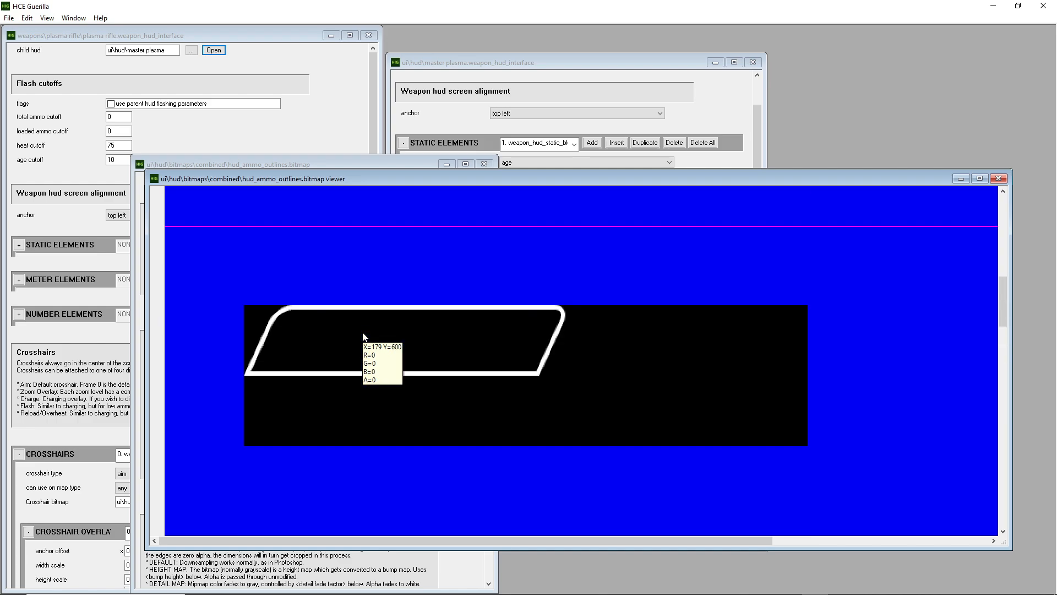
scroll(364, 337, "down", 2)
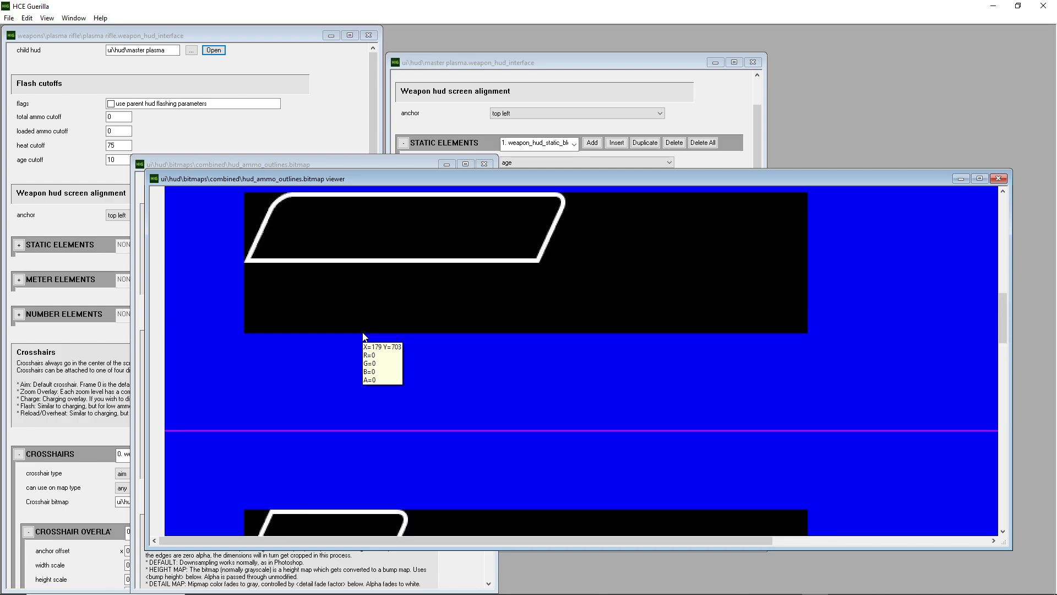
scroll(363, 337, "down", 2)
scroll(363, 337, "up", 1)
scroll(364, 337, "up", 10)
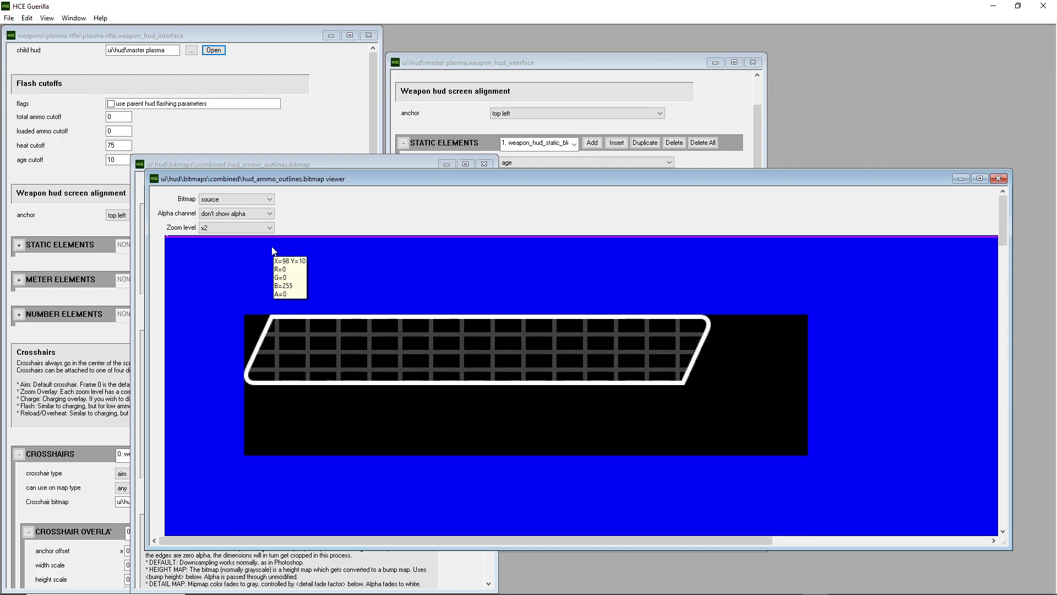
left_click(998, 178)
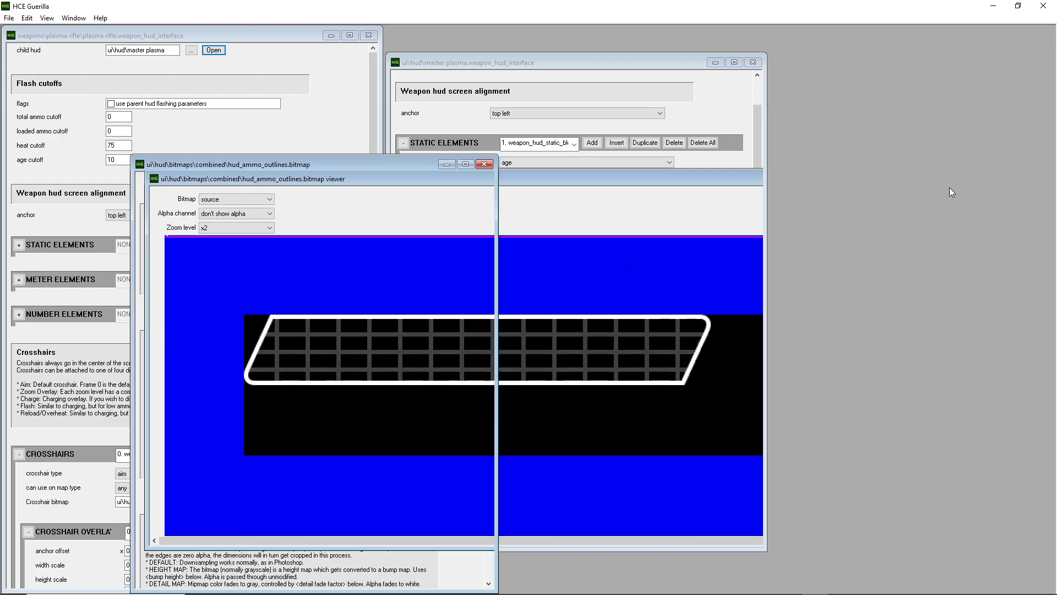
left_click(531, 236)
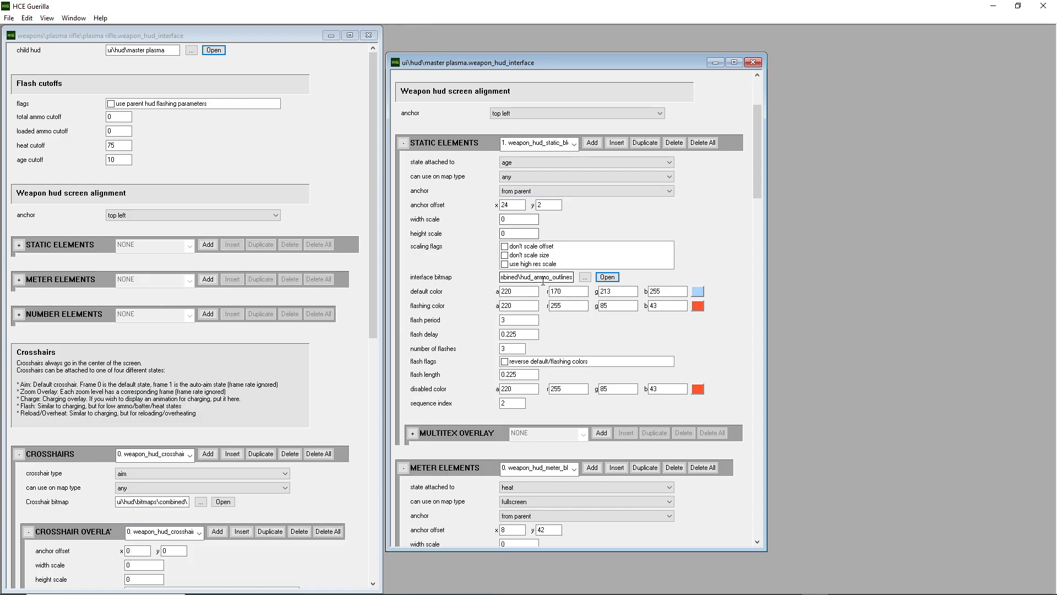
Examine static block 0's hud_weapon_backgrounds bitmaps at x2 zoom without alpha, up to bitmap 3, and close the viewer and tag.
scroll(548, 142, "down", 1)
scroll(535, 157, "up", 2)
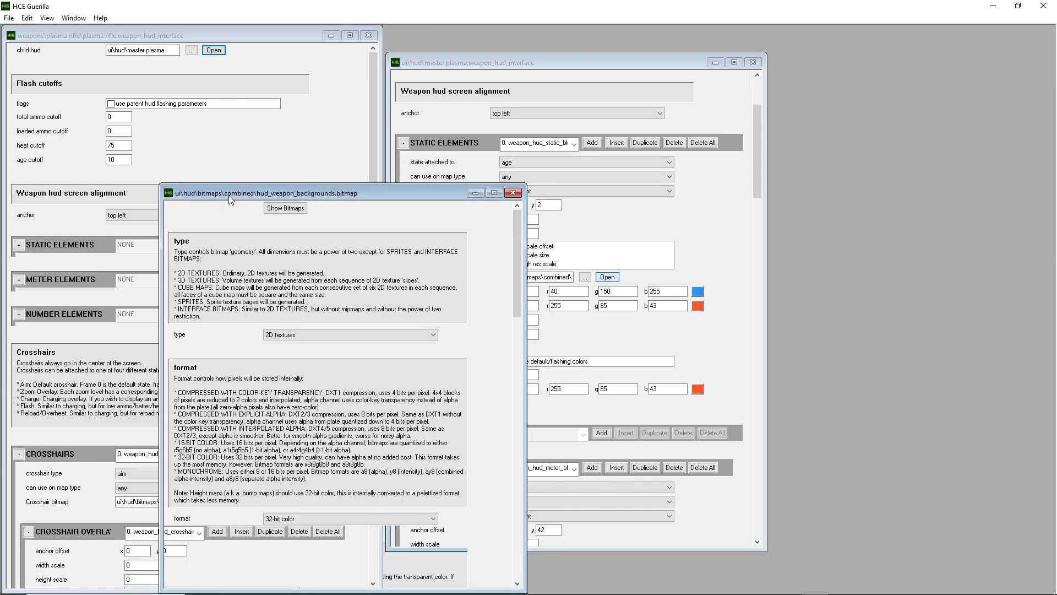
left_click(276, 208)
scroll(254, 258, "down", 1)
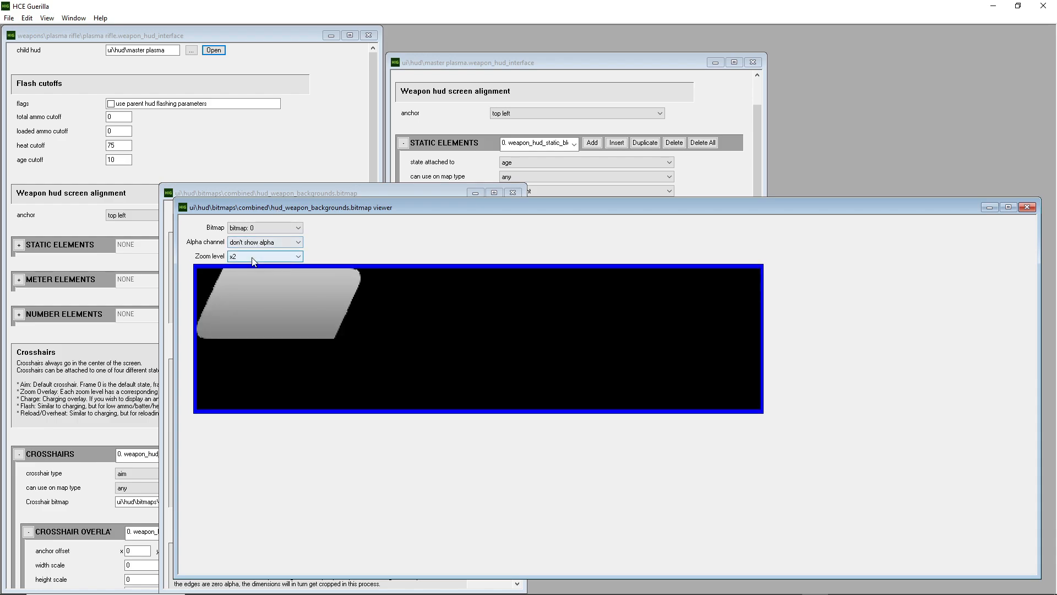
scroll(248, 242, "down", 1)
scroll(248, 242, "up", 1)
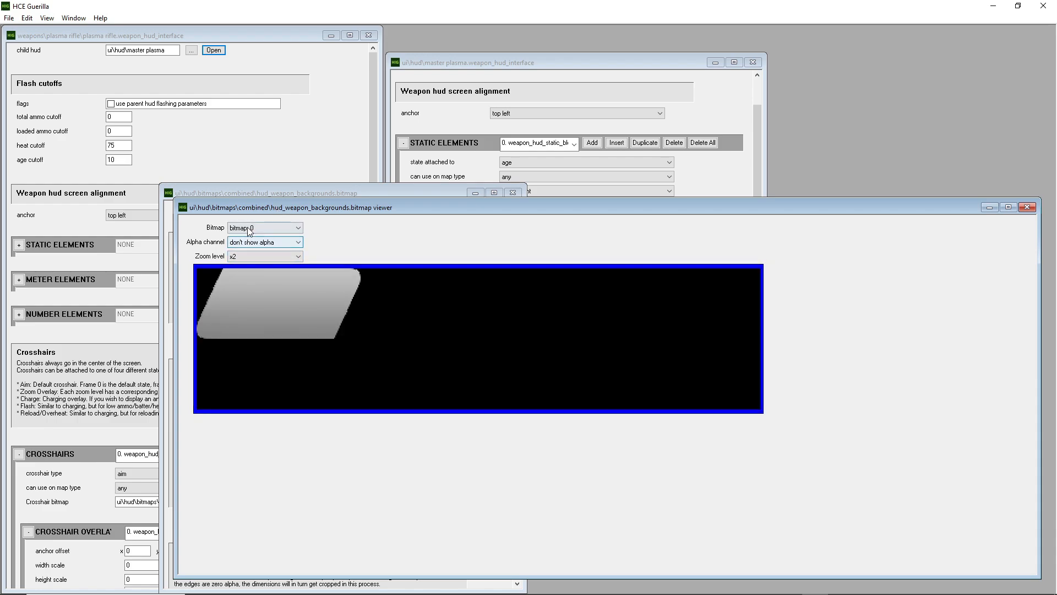
scroll(249, 229, "down", 2)
scroll(249, 229, "down", 1)
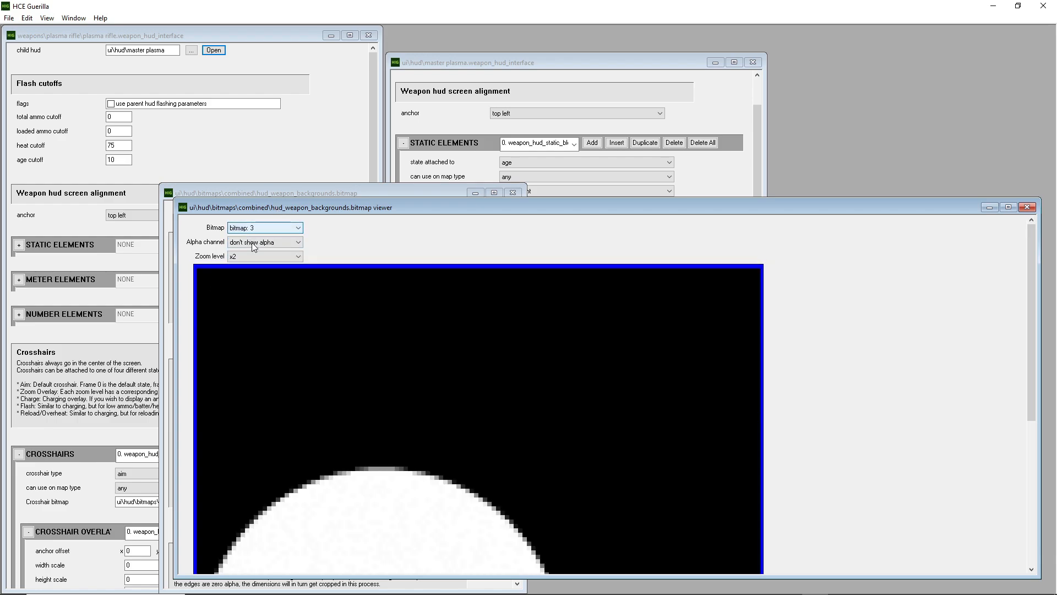
scroll(314, 389, "down", 3)
scroll(345, 361, "up", 1)
left_click(1028, 207)
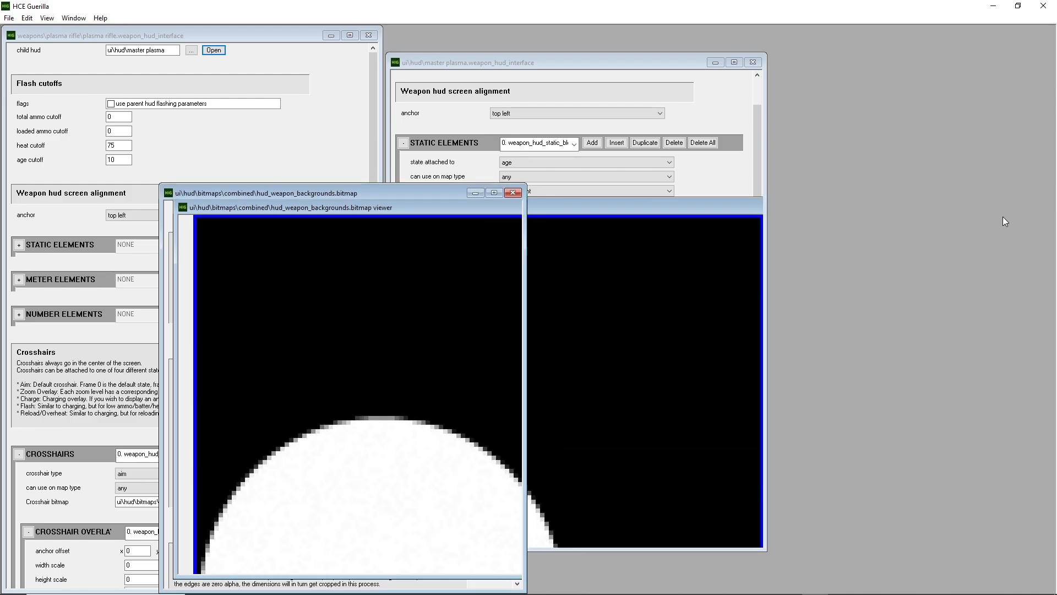
left_click(513, 192)
Display static element block 4 of the master plasma HUD.
left_click(532, 148)
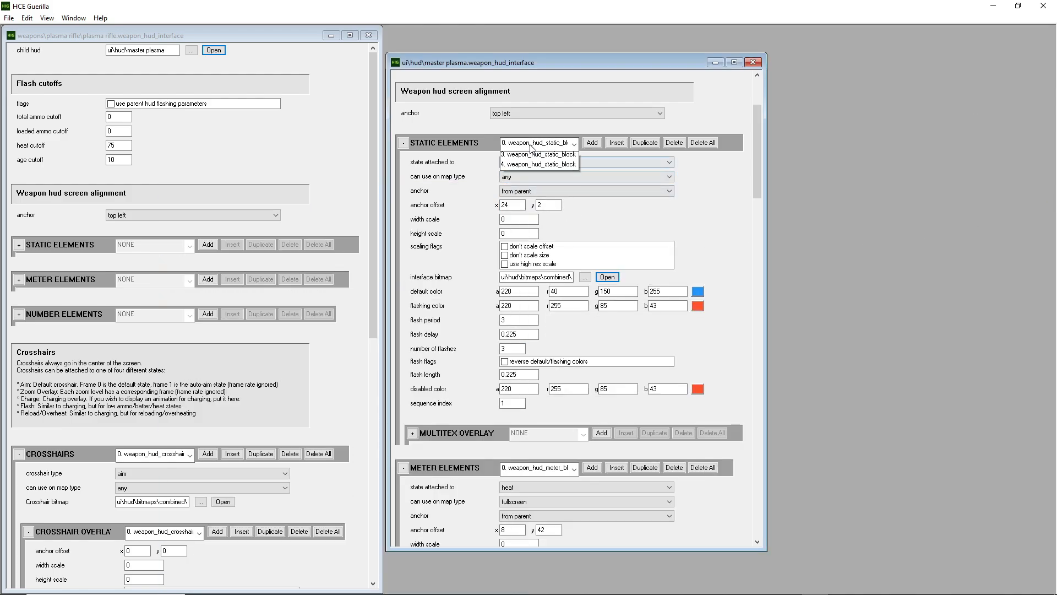
left_click(531, 147)
scroll(532, 149, "down", 4)
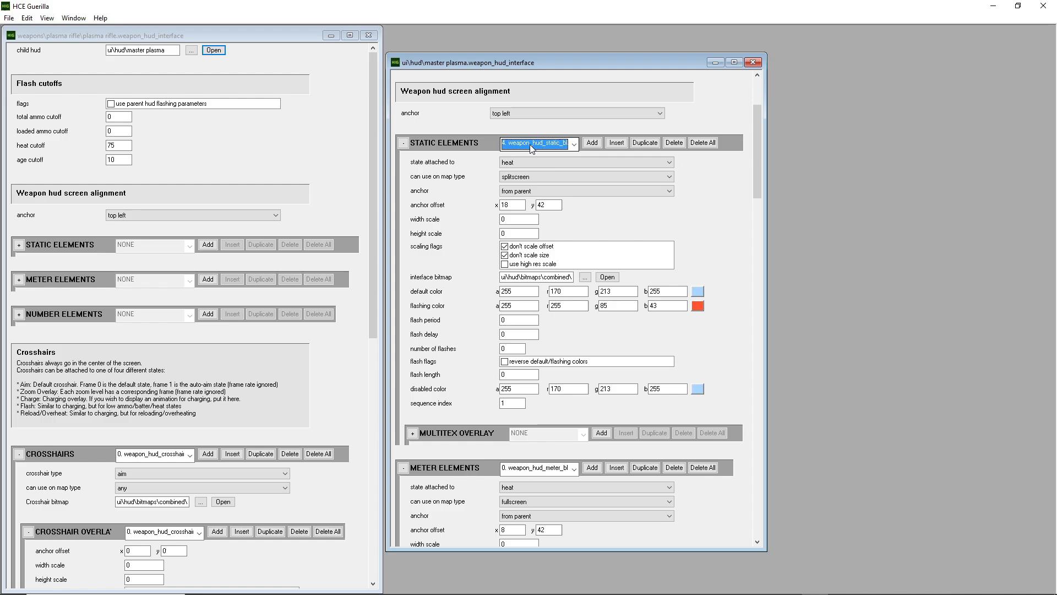
Close the master plasma and plasma rifle weapon HUD interface tags and exit Guerilla.
left_click(735, 247)
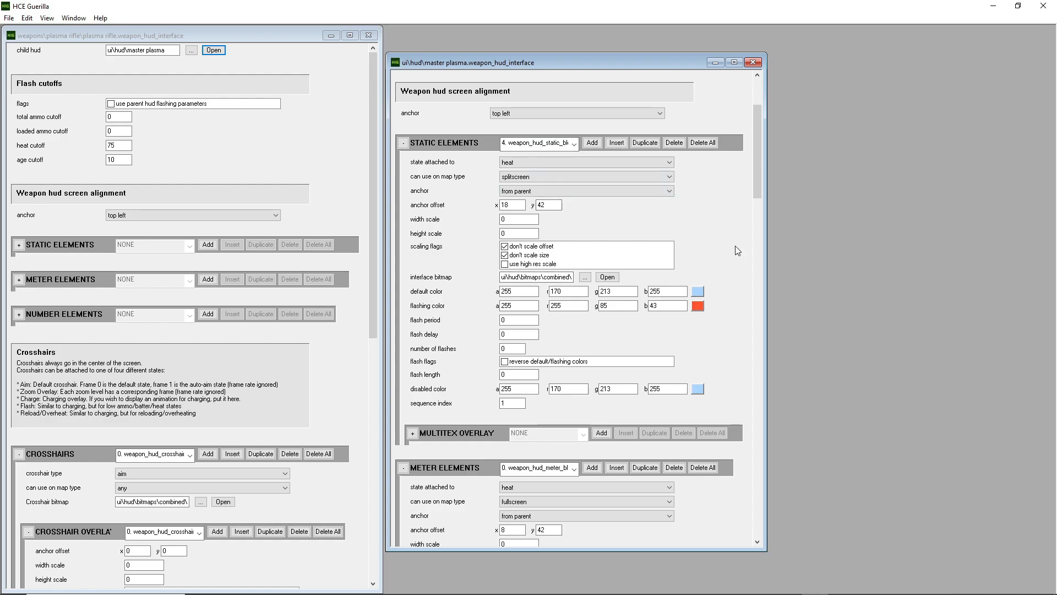
scroll(738, 250, "down", 5)
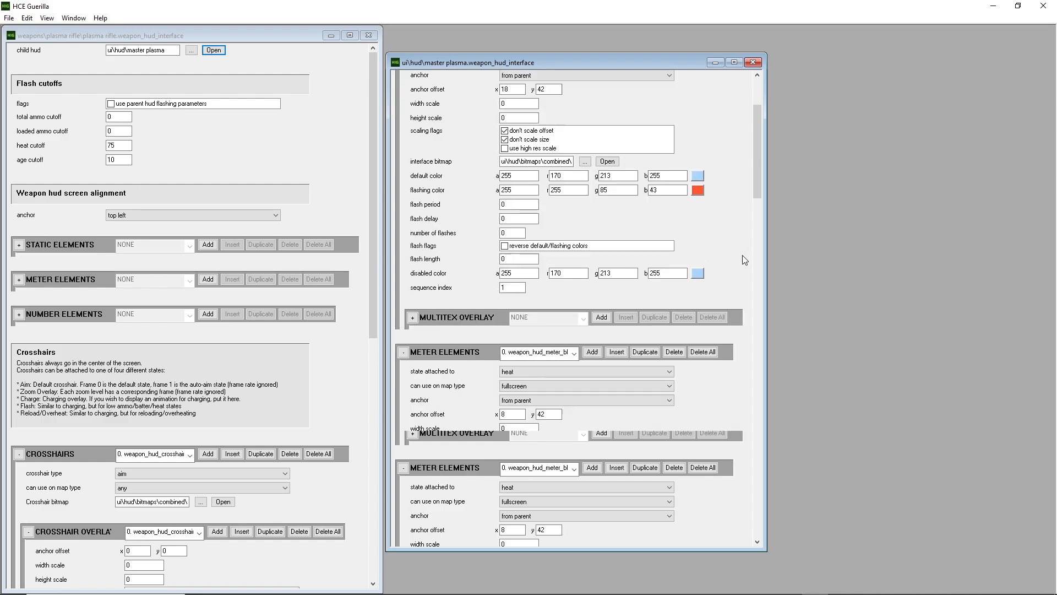
left_click(753, 62)
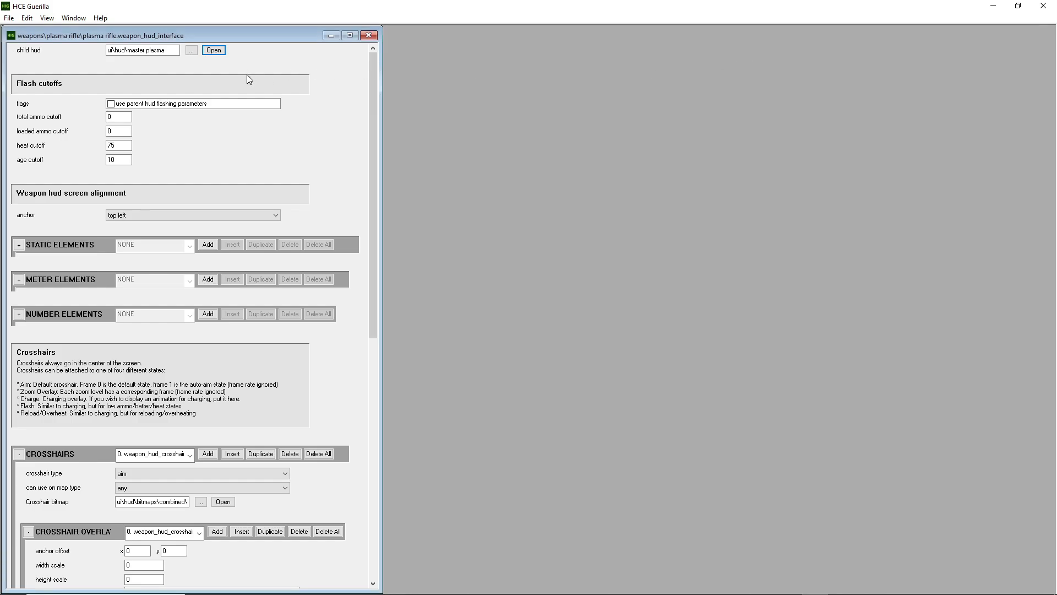
left_click(369, 35)
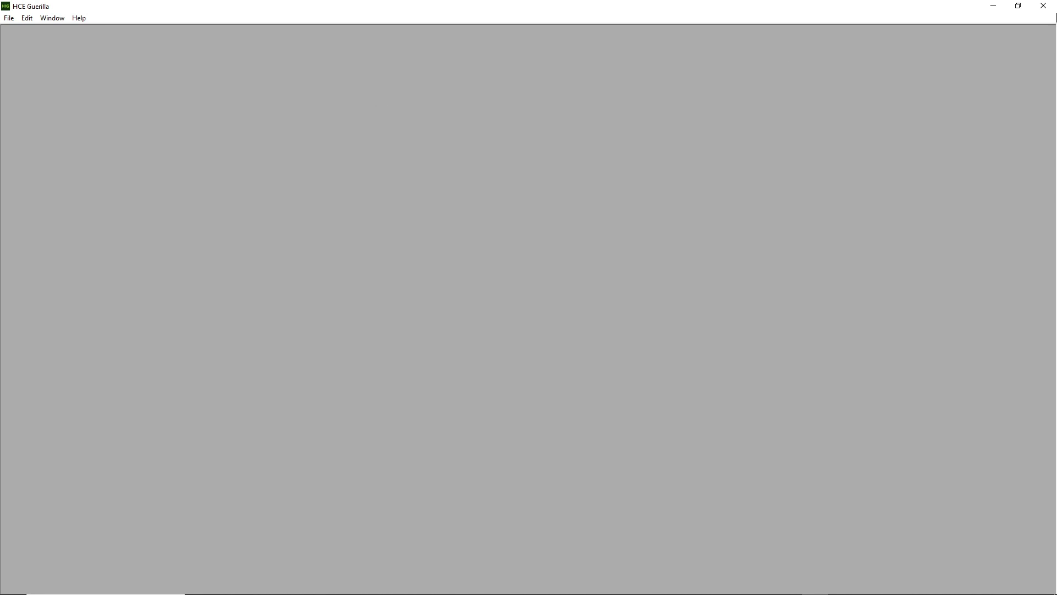
left_click(1043, 5)
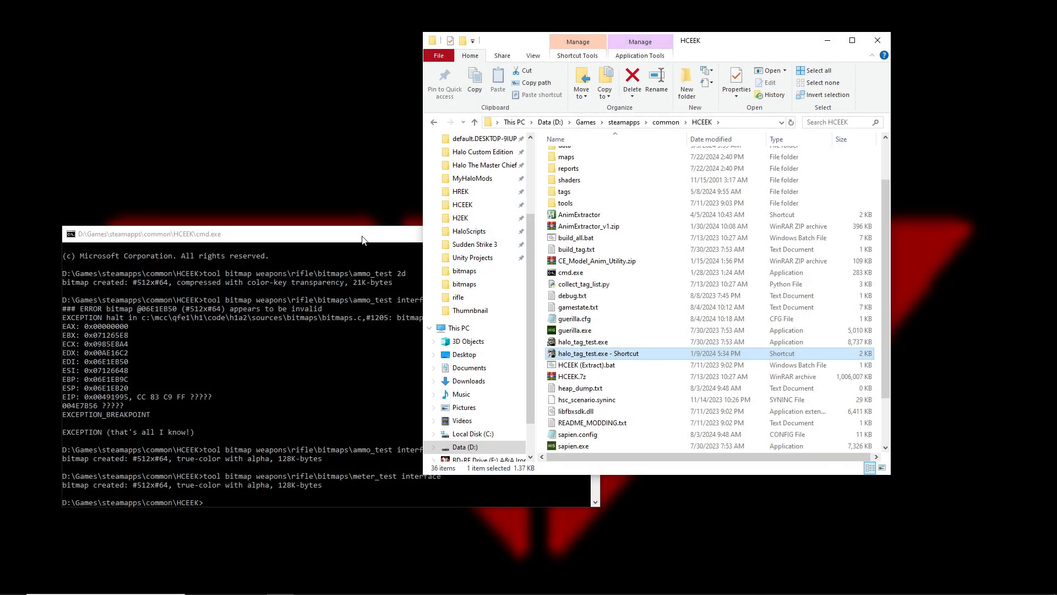
Close the command prompt window used for the bitmap imports and return to the HCEEK folder's subfolders.
left_click_drag(362, 237, 329, 192)
left_click(556, 189)
scroll(595, 240, "up", 2)
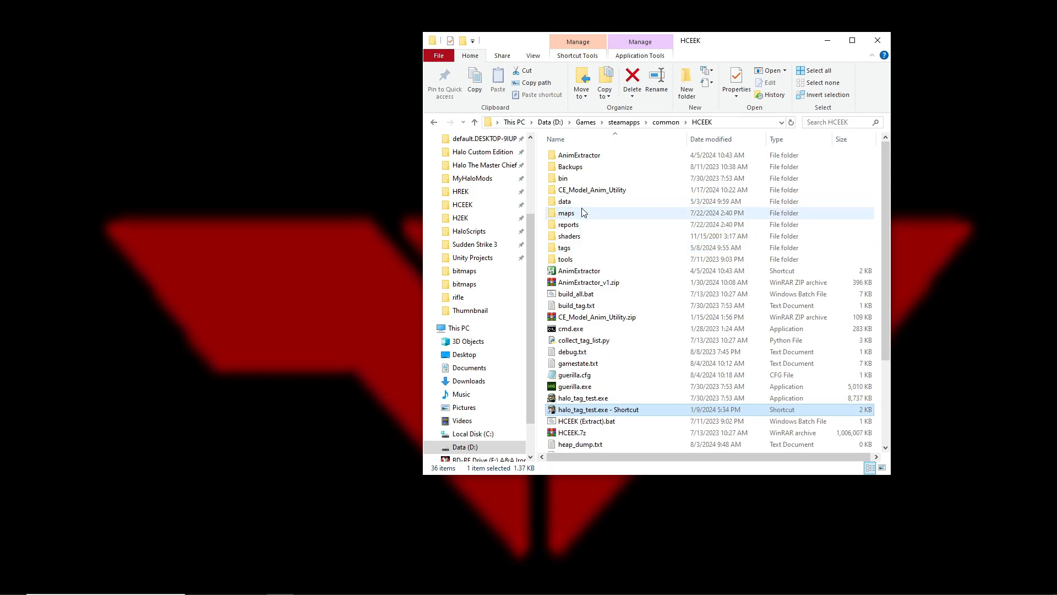
mouse_move(583, 211)
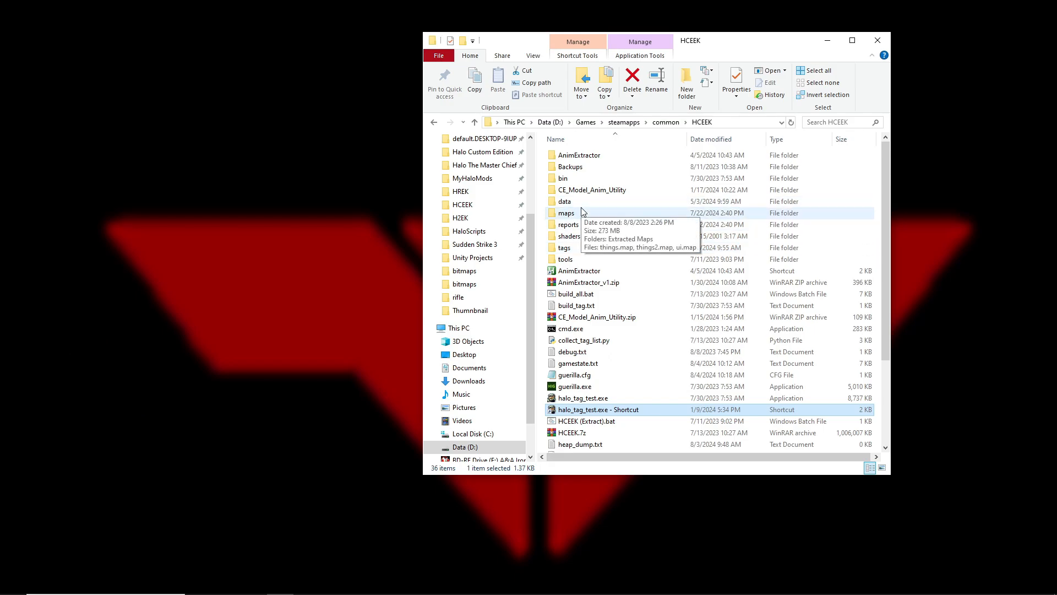